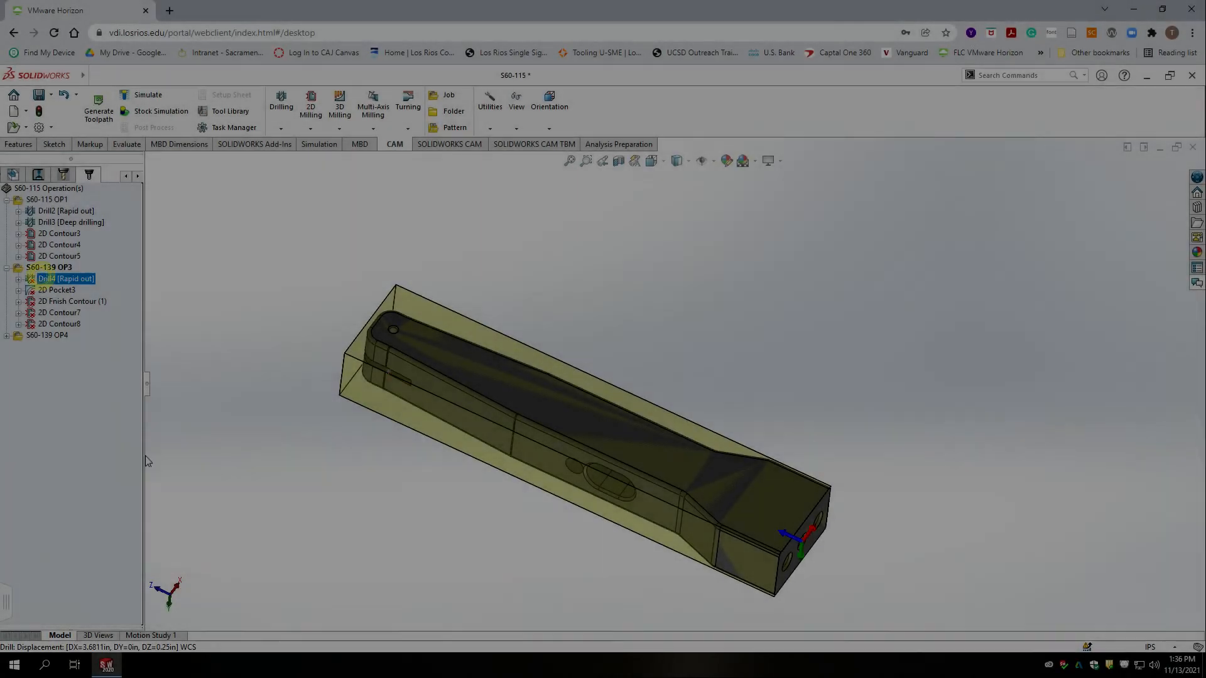
Copy the Drill2 [Rapid out] operation from the S60-115 OP1 folder into the S60-139 OP3 folder.
scroll(405, 333, "down", 2)
scroll(406, 334, "down", 2)
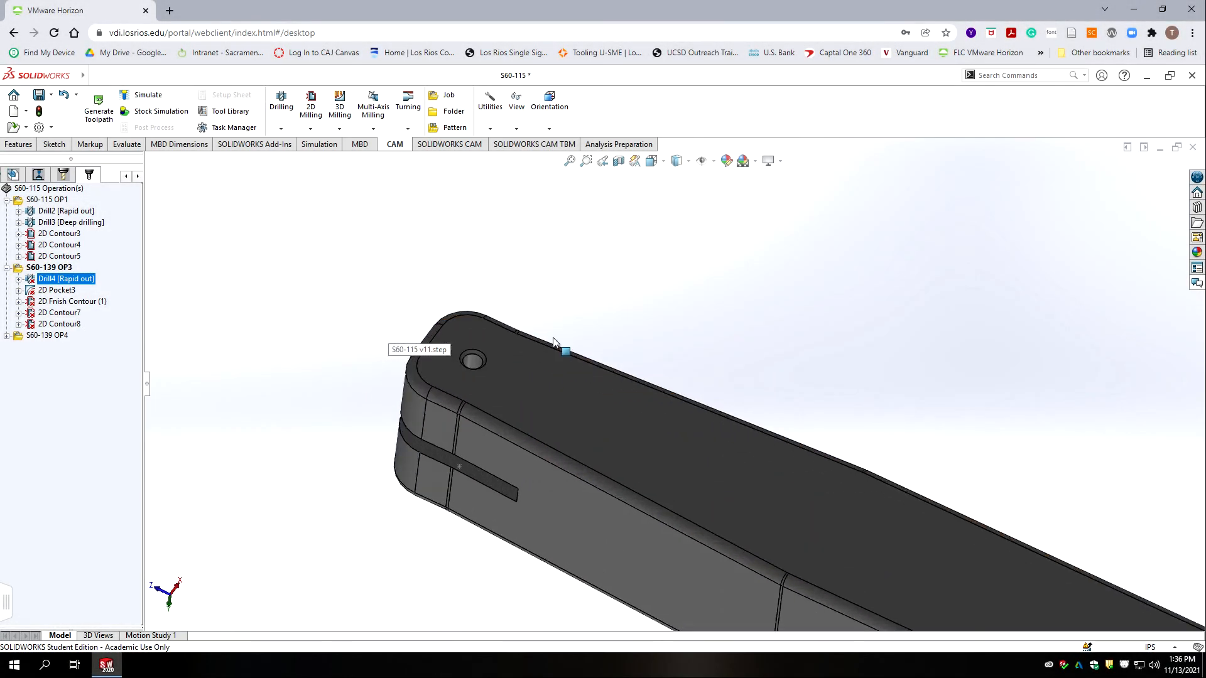
scroll(424, 385, "down", 2)
left_click(68, 212)
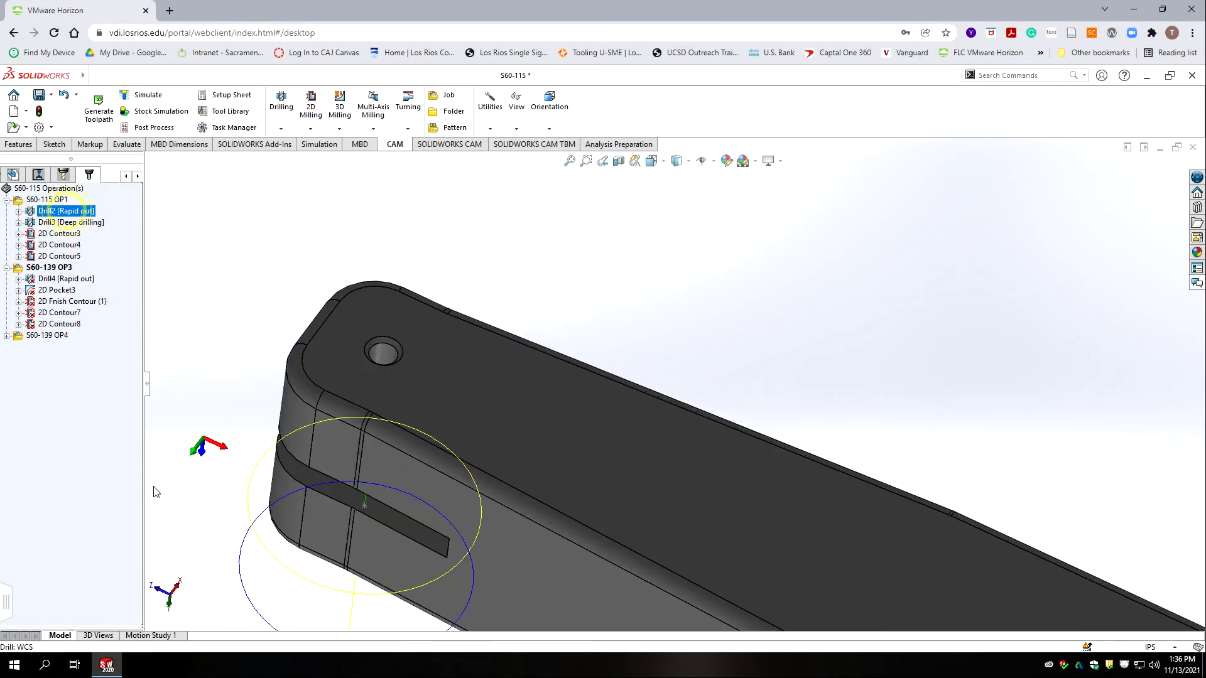
left_click(50, 282)
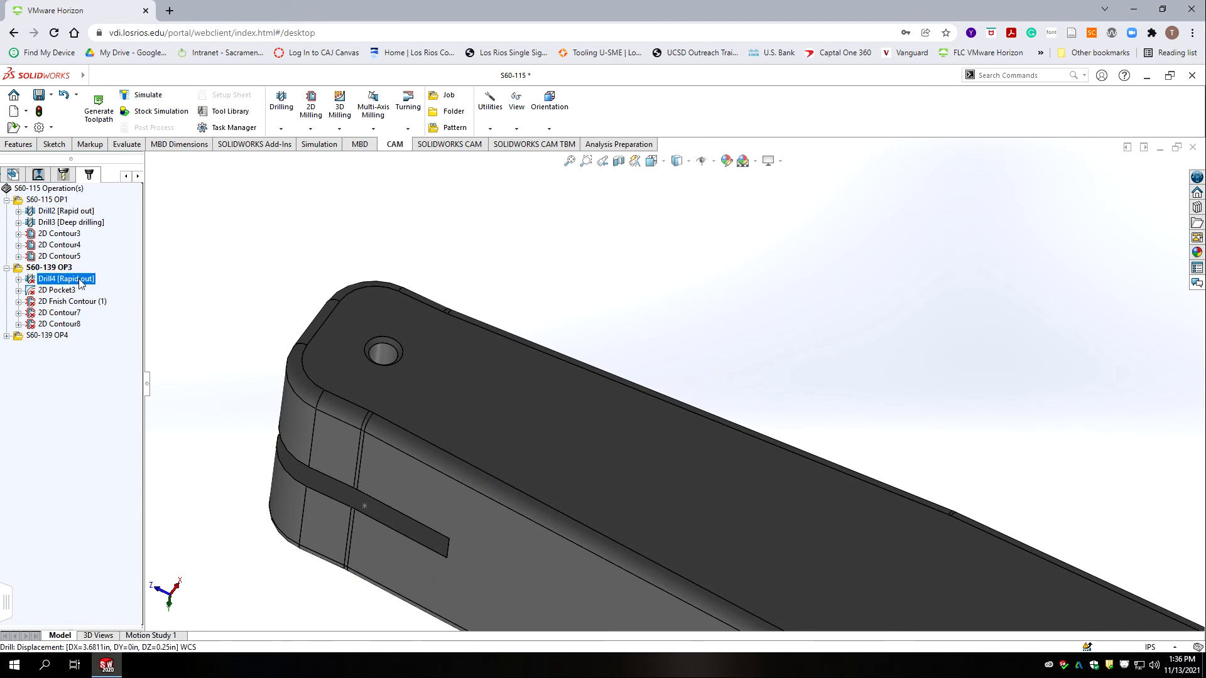
left_click(67, 214)
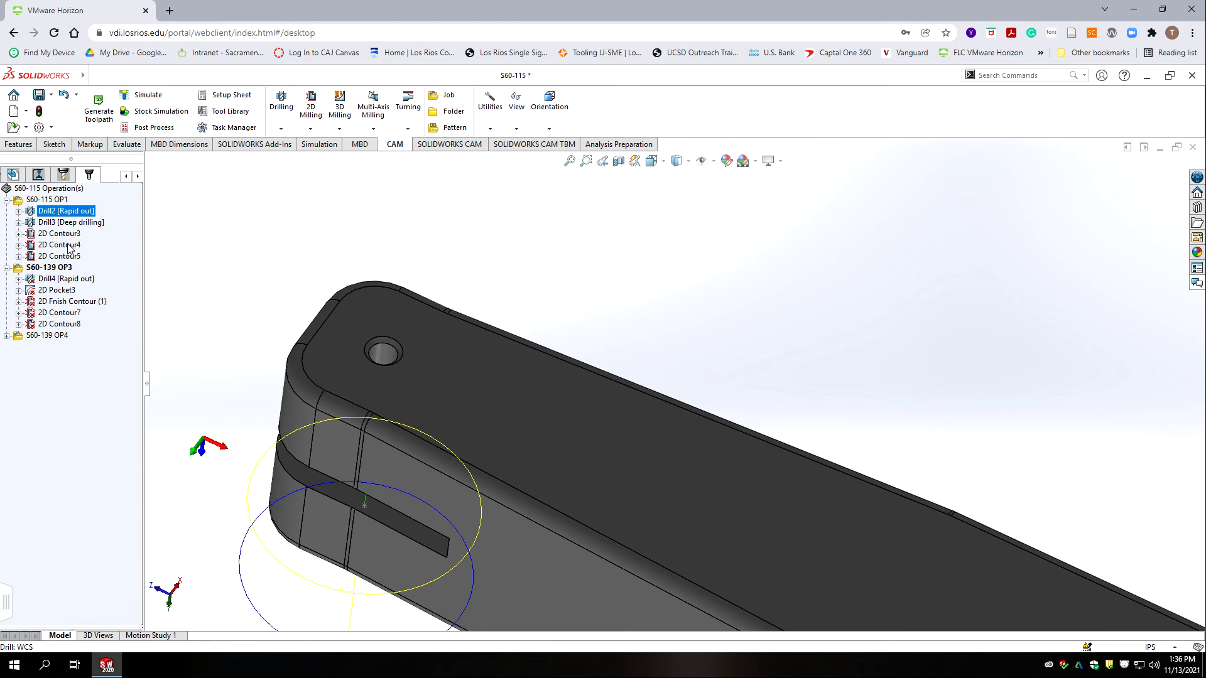
right_click(56, 212)
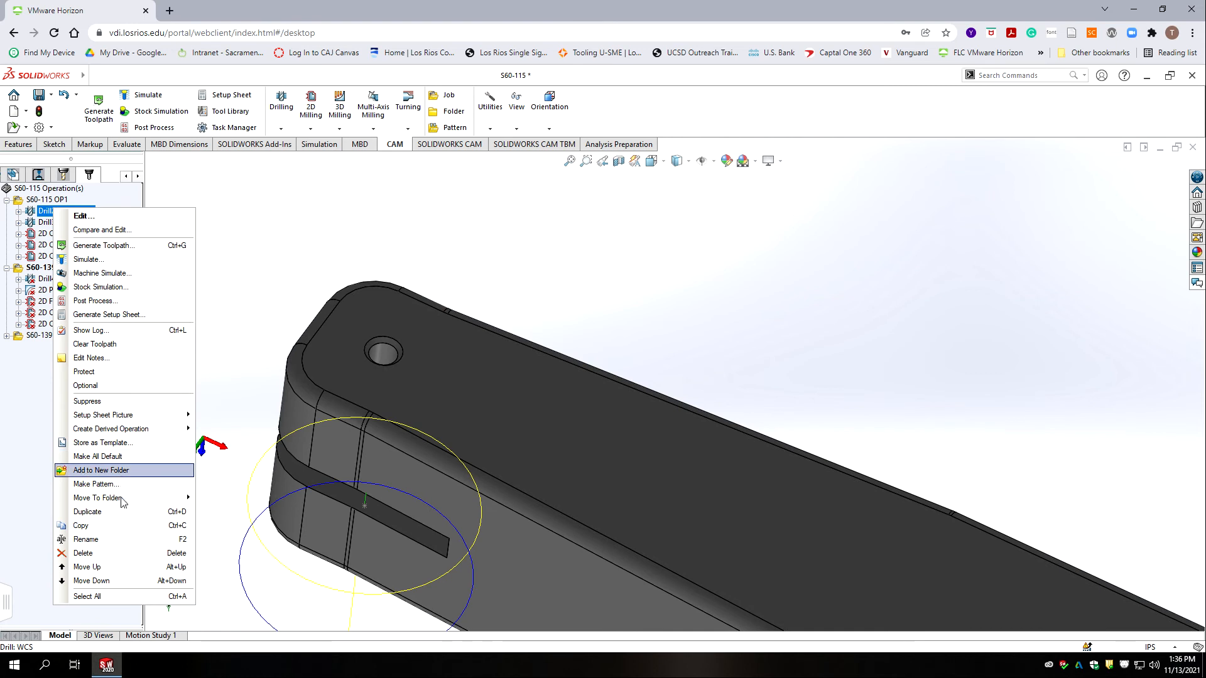
left_click(87, 526)
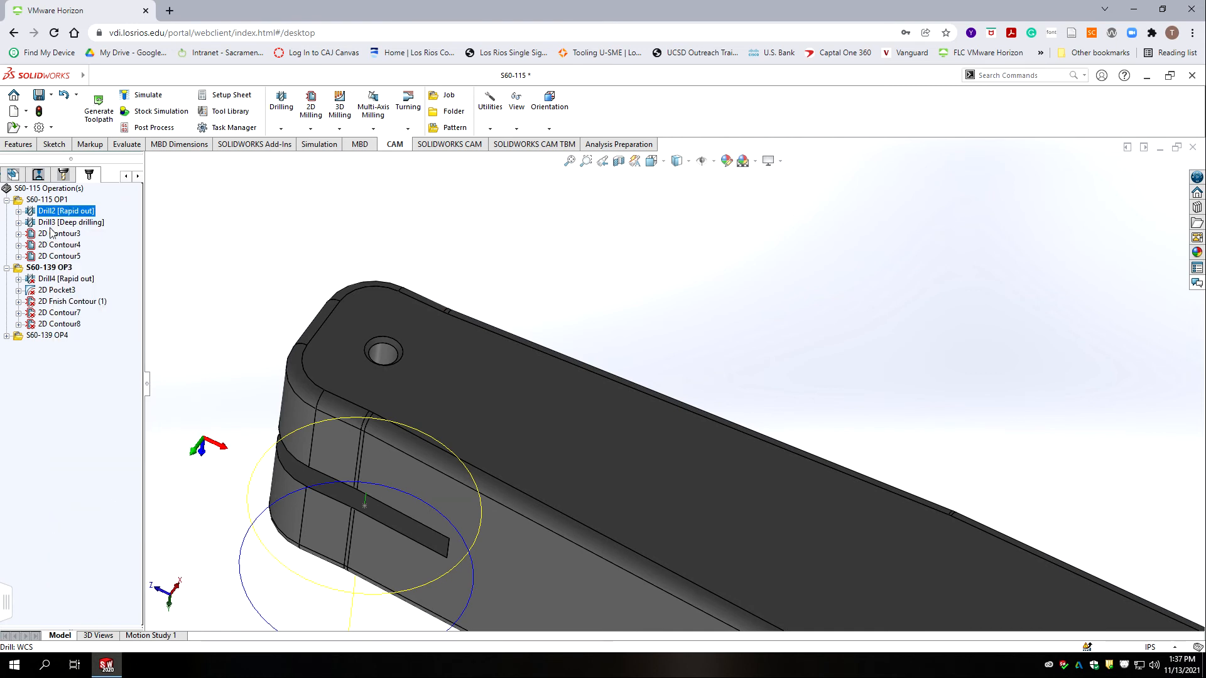
left_click(52, 268)
right_click(53, 271)
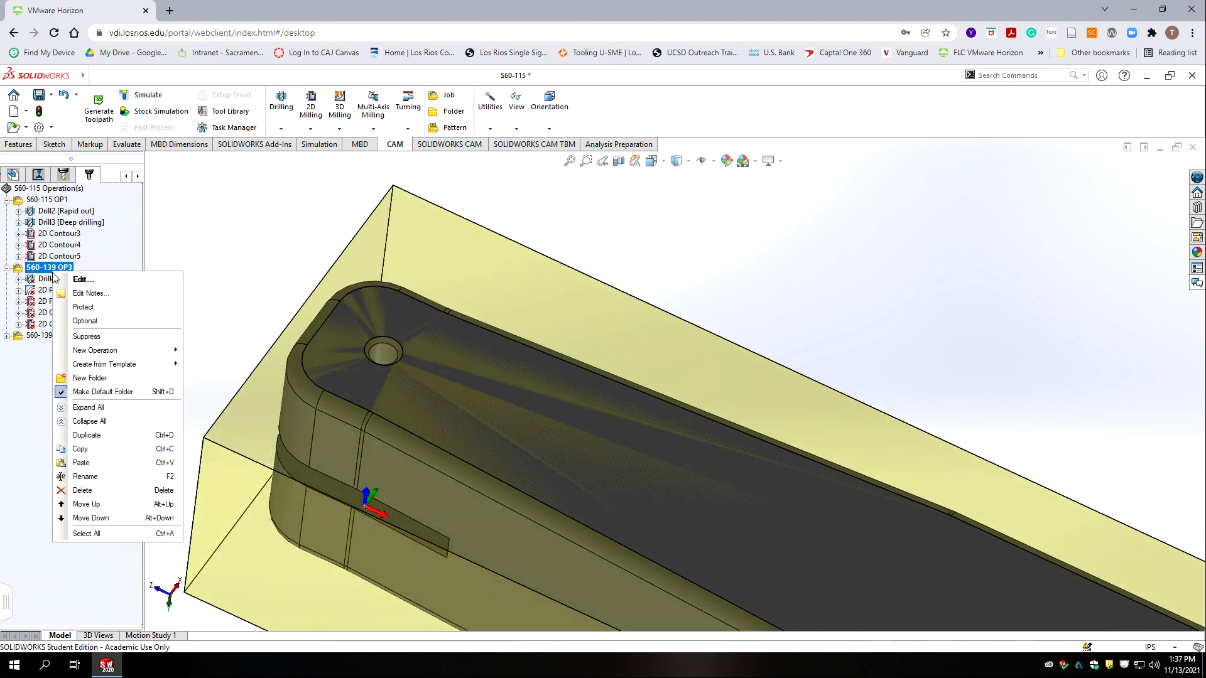
left_click(94, 463)
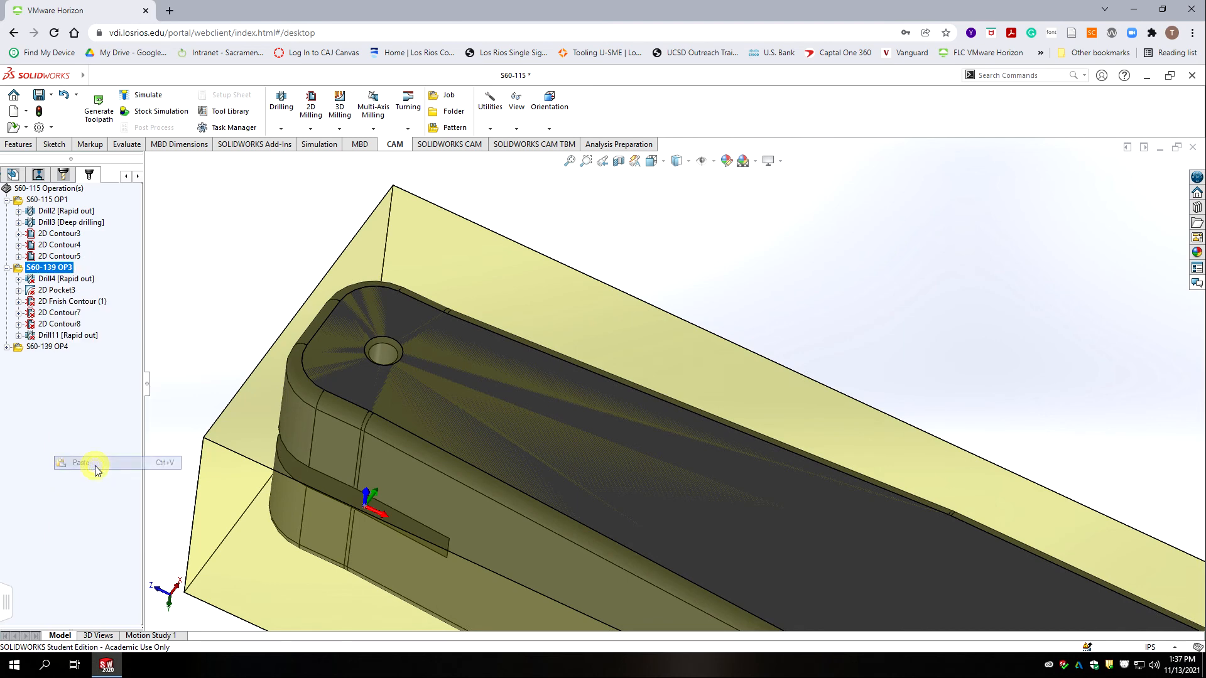
Move the pasted Drill11 operation to directly below Drill4 in S60-139 OP3, and delete Drill4.
left_click(79, 337)
left_click_drag(79, 340, 88, 283)
left_click(72, 281)
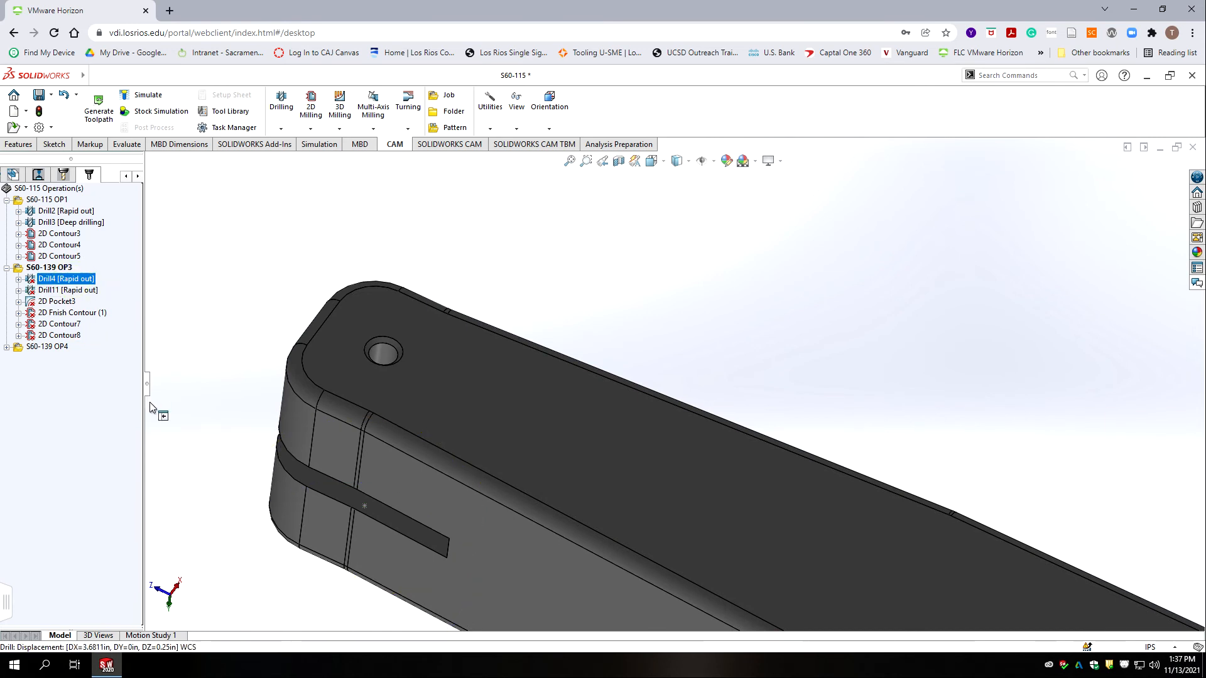
key("Delete")
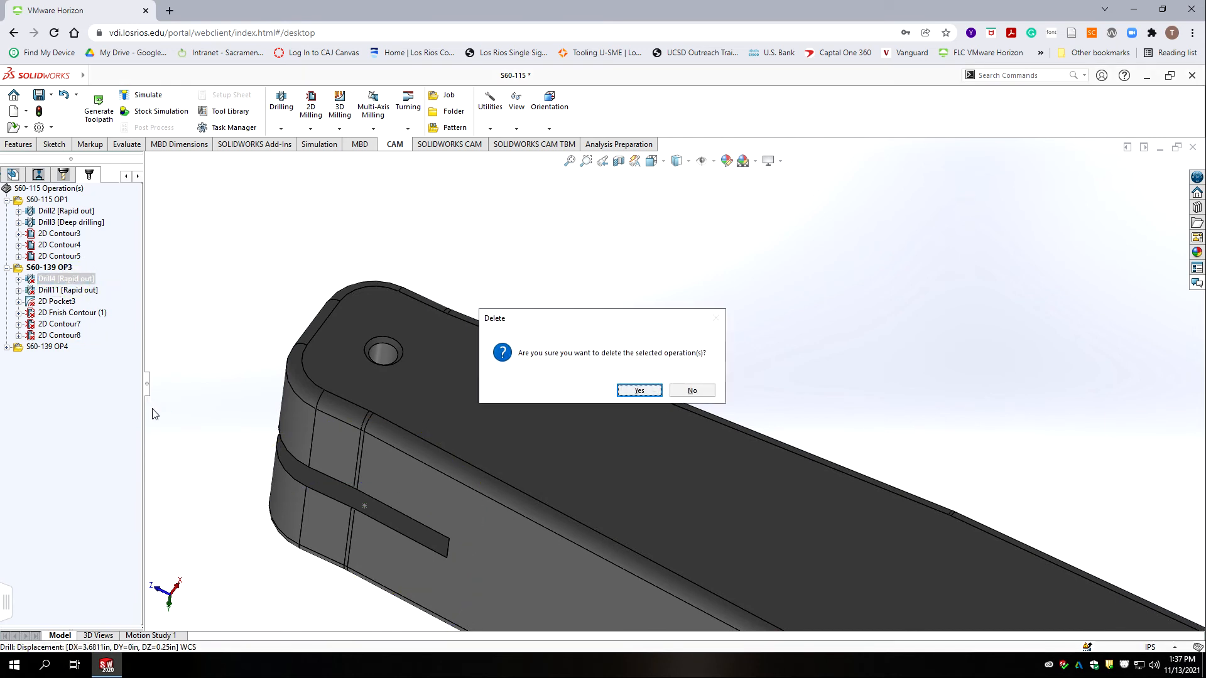
left_click(639, 391)
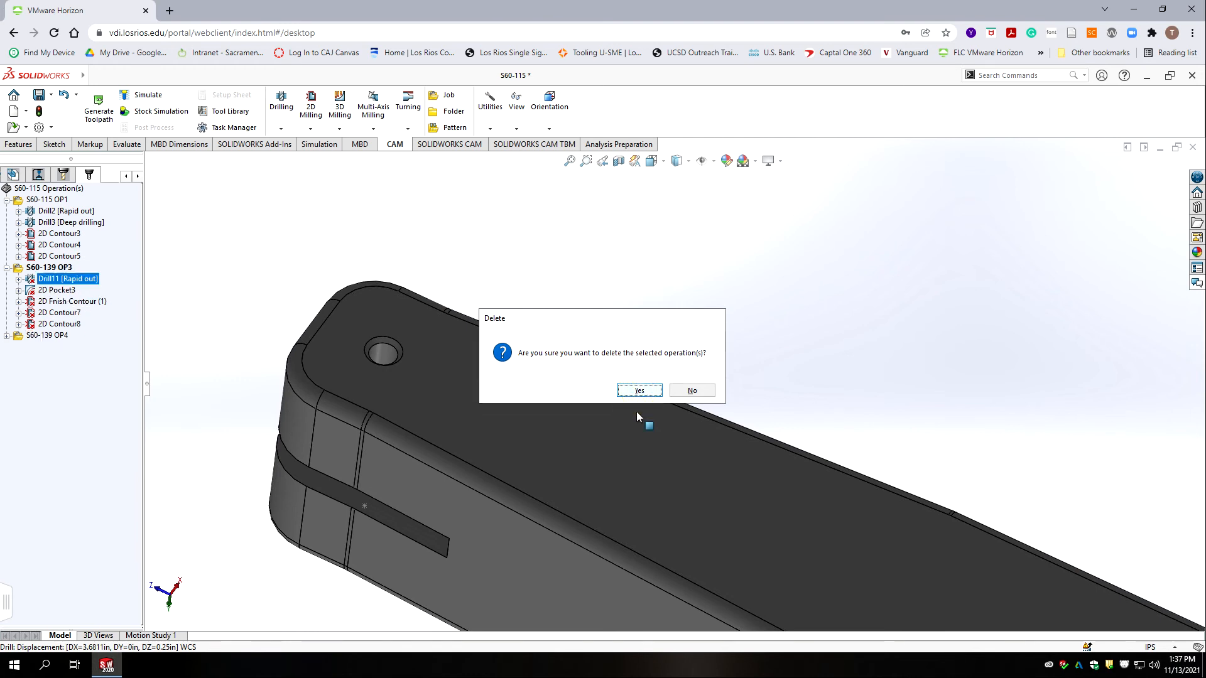
Edit Drill11 and replace its hole selection with the countersink face of the hole at the part's rounded end.
right_click(60, 284)
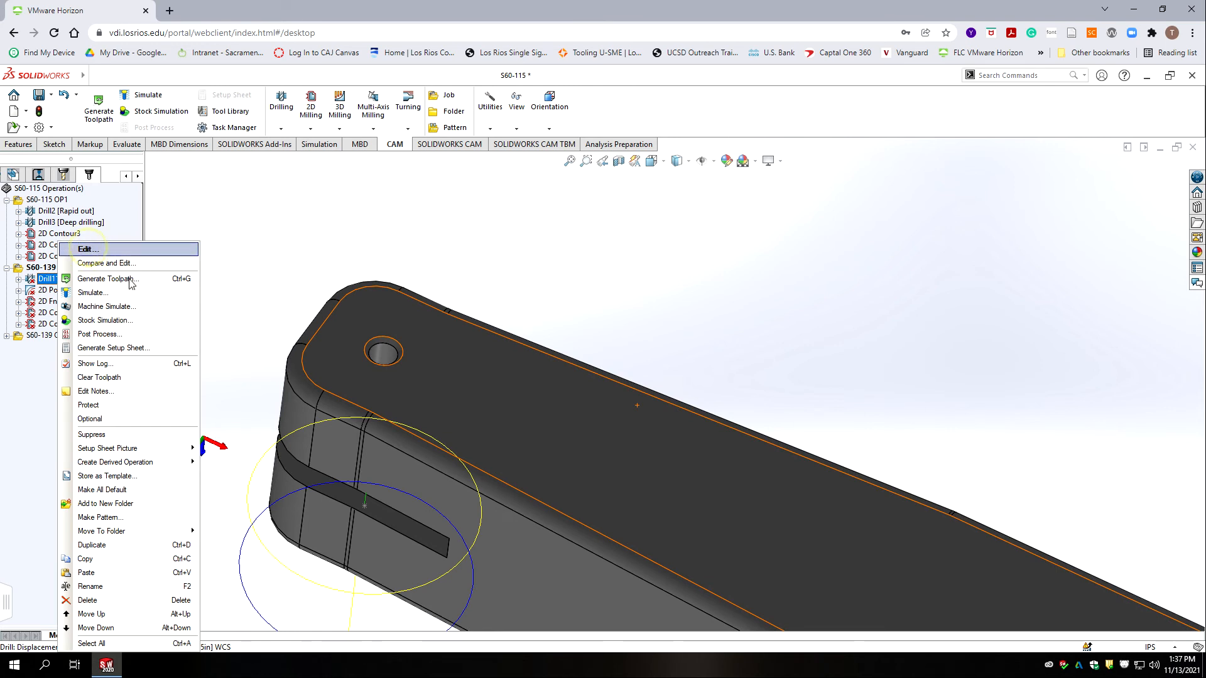
left_click(85, 248)
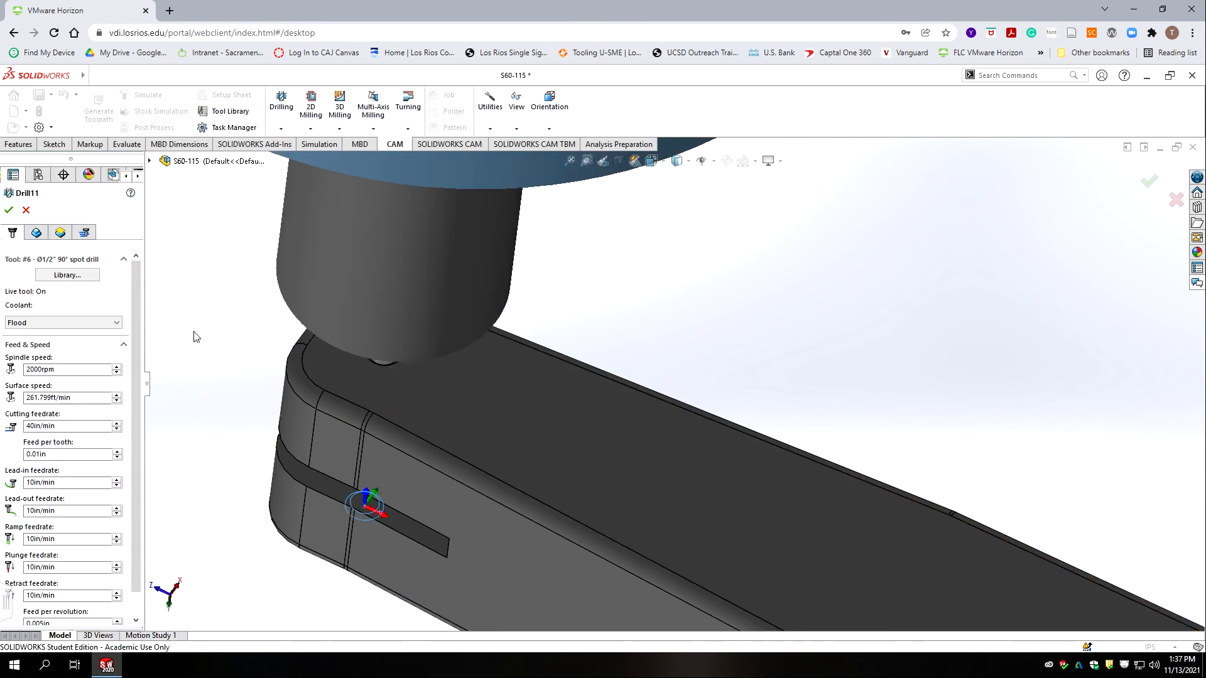
middle_click_drag(251, 277, 250, 247)
scroll(249, 247, "down", 8)
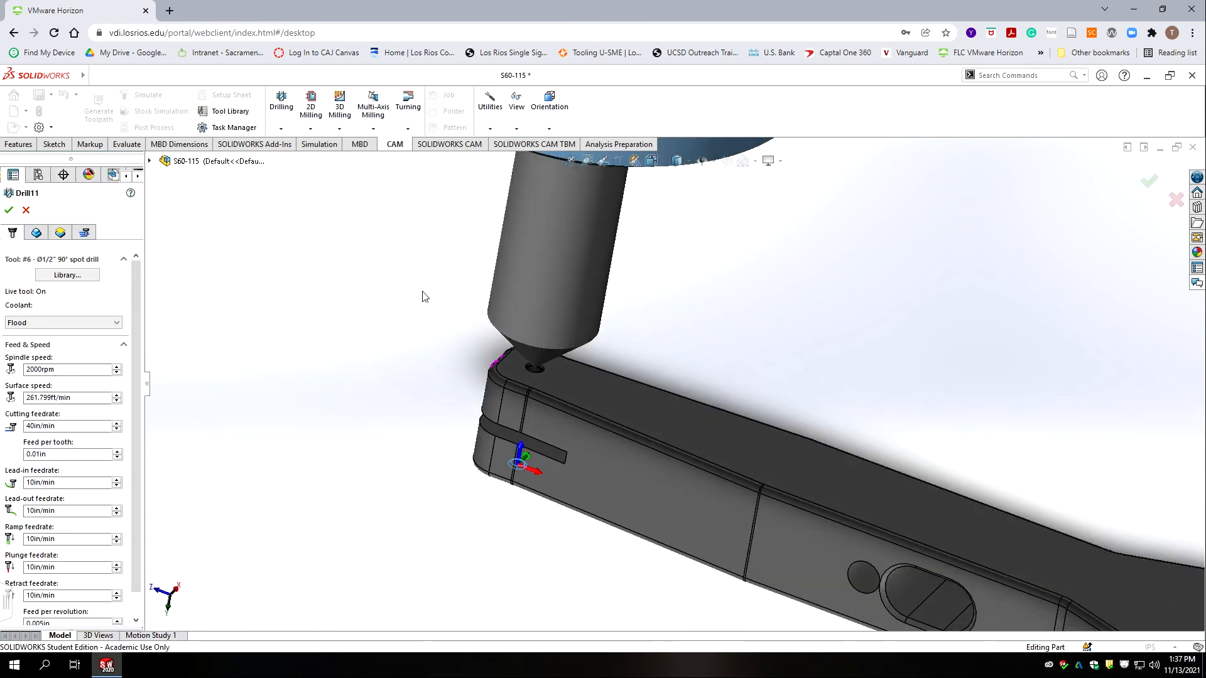
scroll(616, 382, "up", 4)
scroll(616, 382, "up", 5)
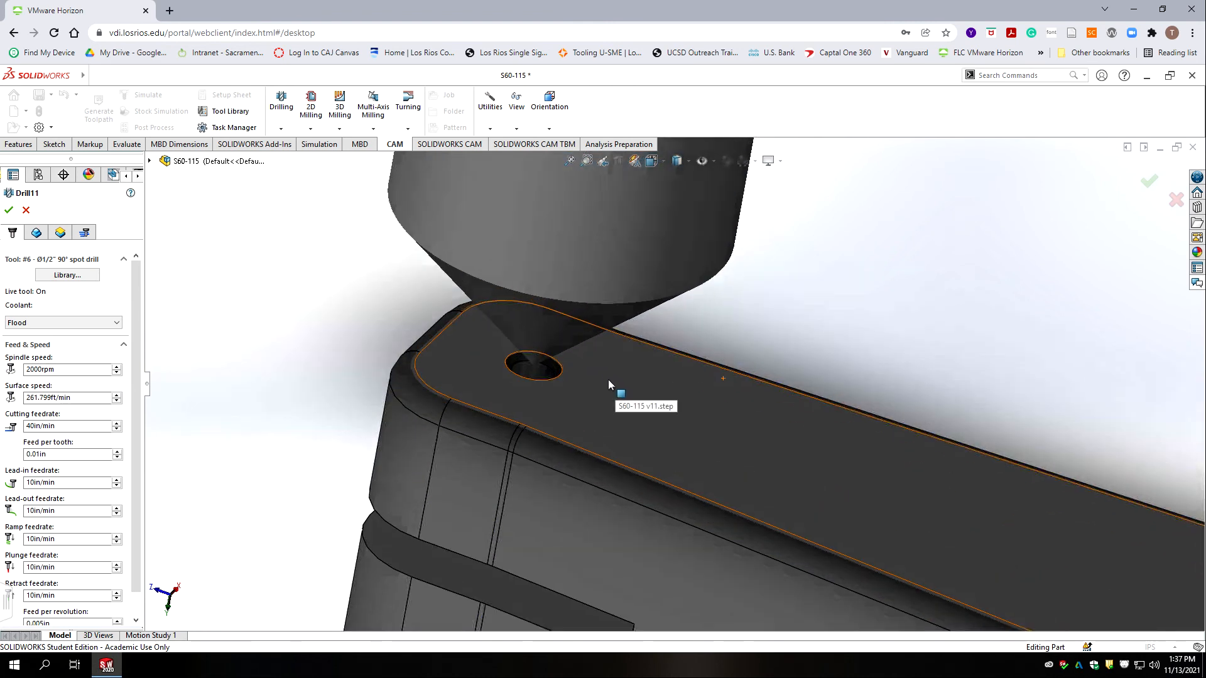
left_click(36, 233)
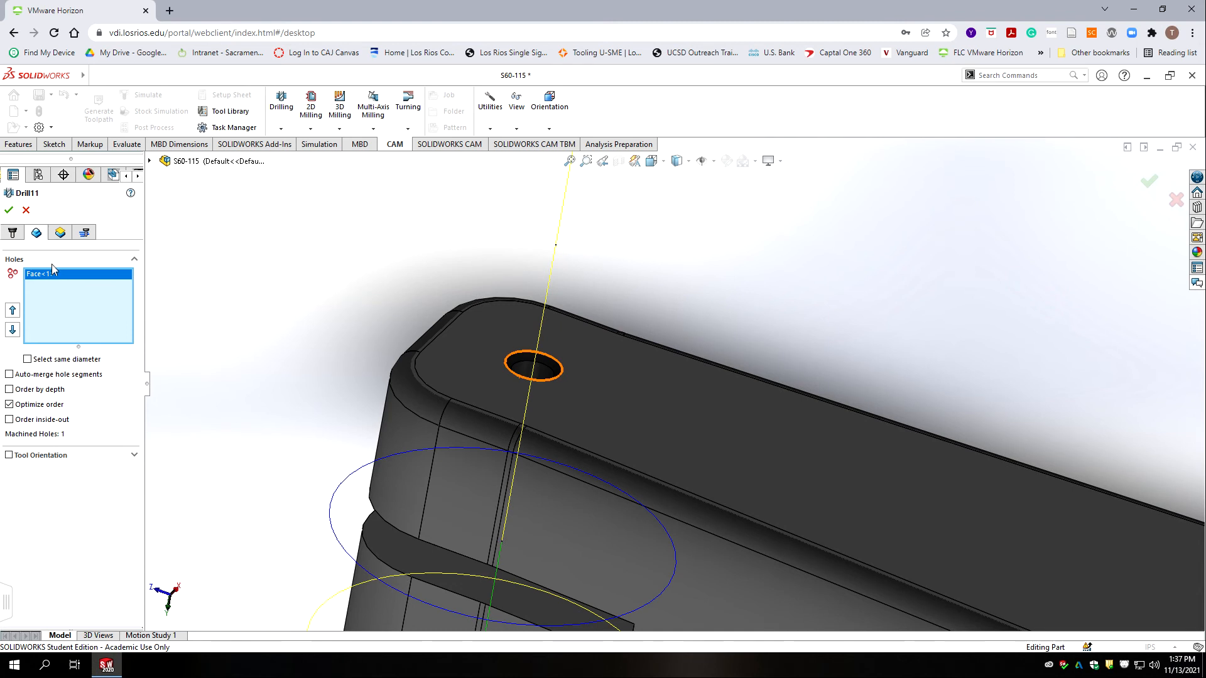
left_click(33, 274)
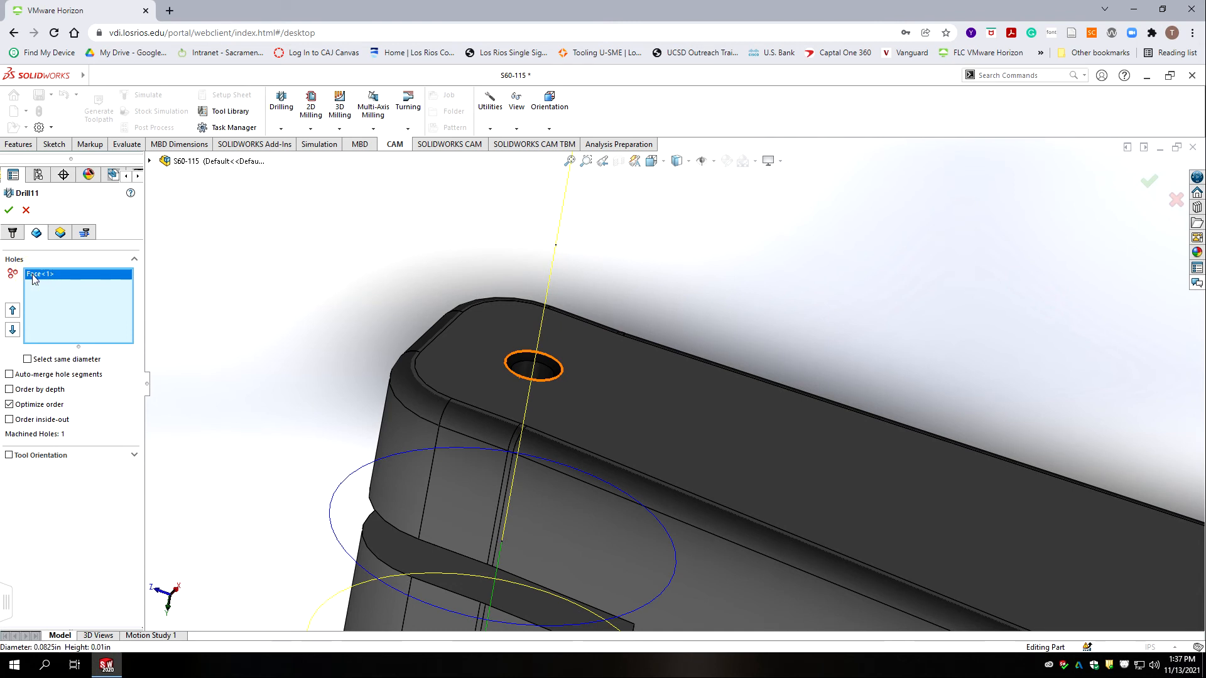
key("Delete")
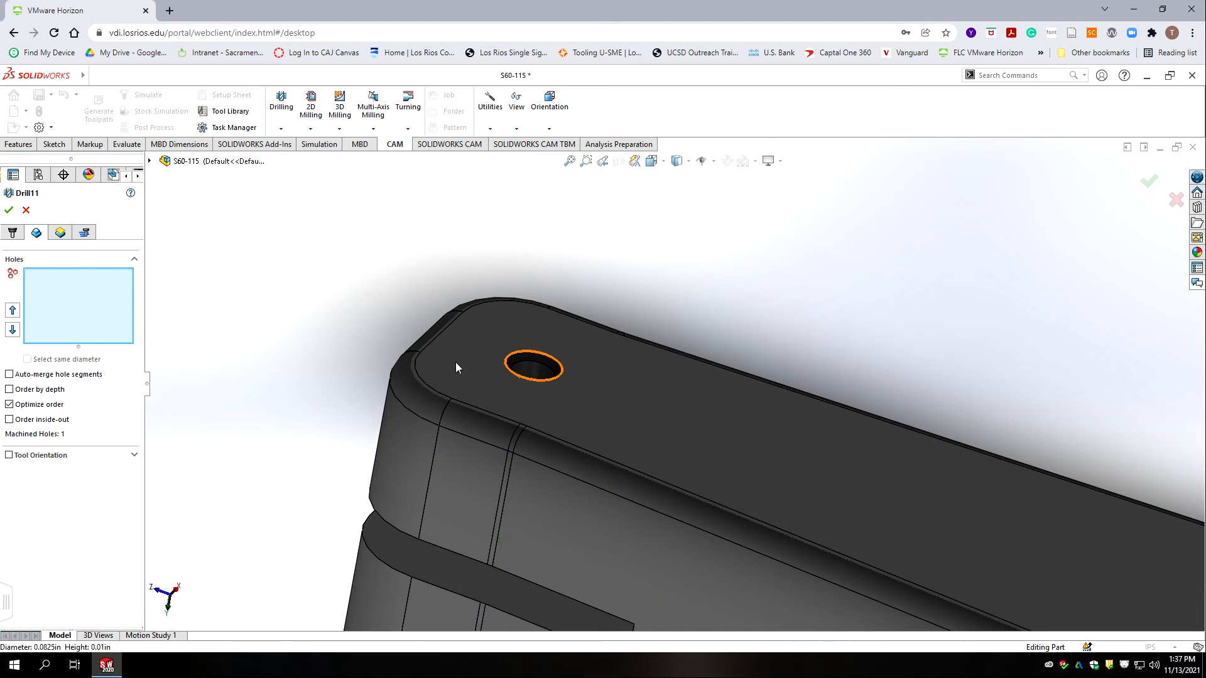
left_click(548, 364)
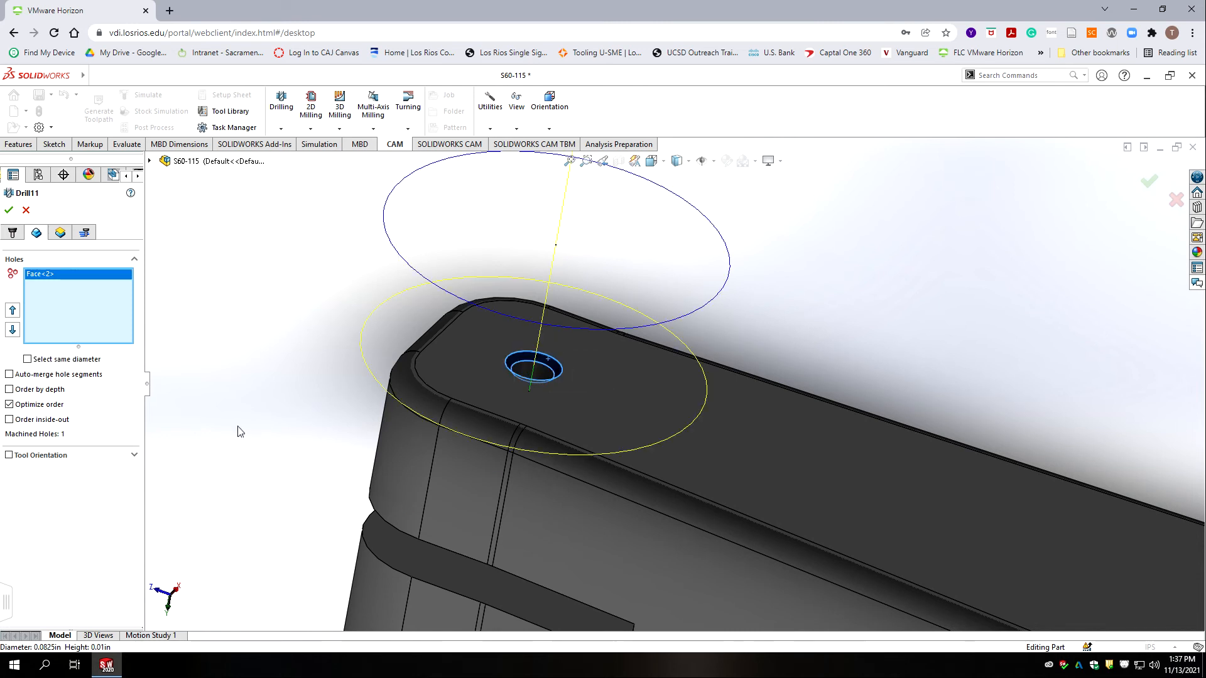
Review Drill11's heights and drilling cycle settings and accept the edited operation.
left_click(60, 233)
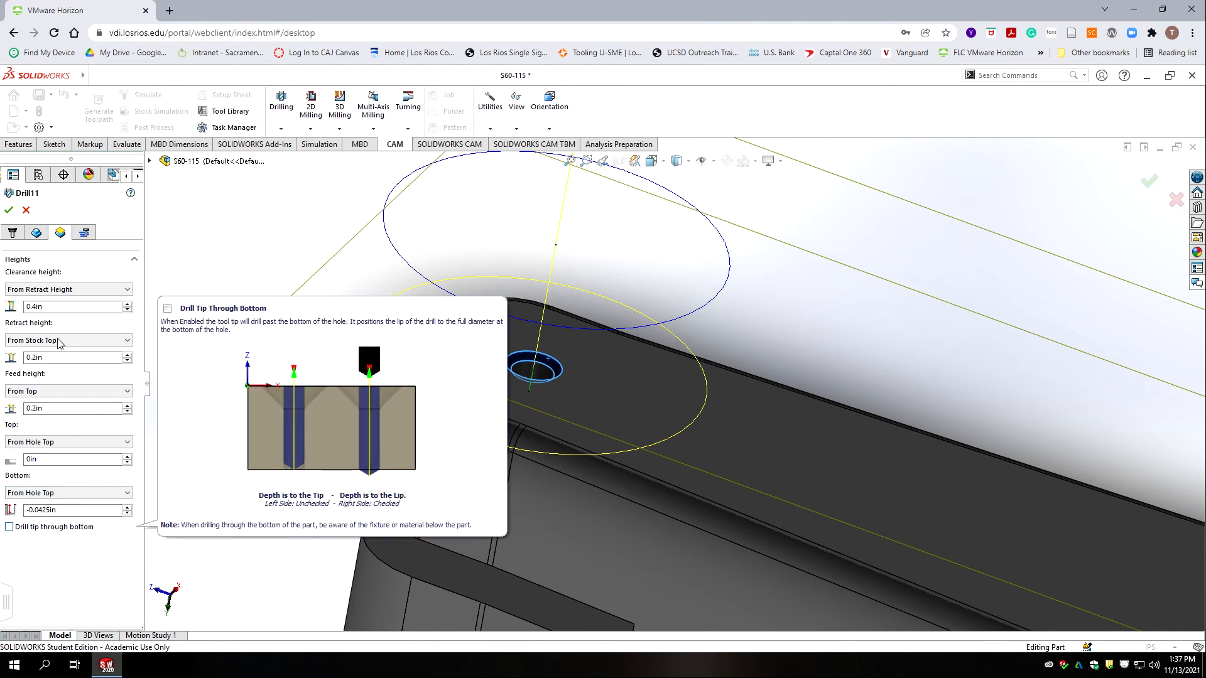
left_click(87, 237)
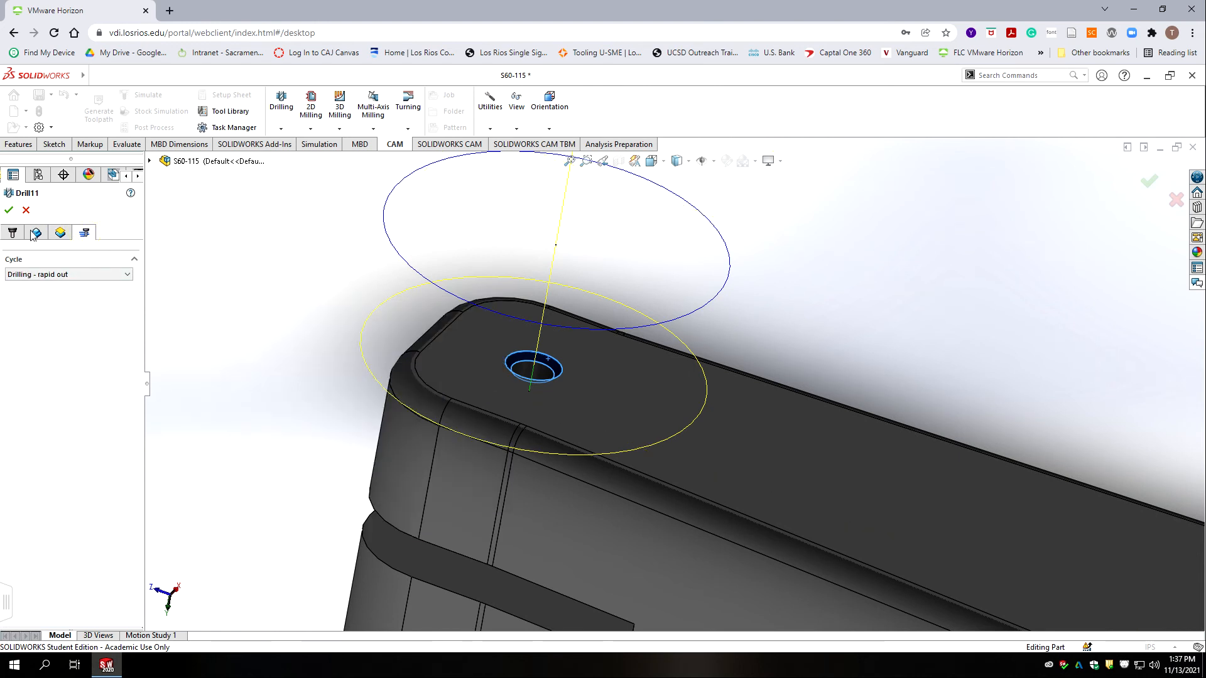
left_click(8, 211)
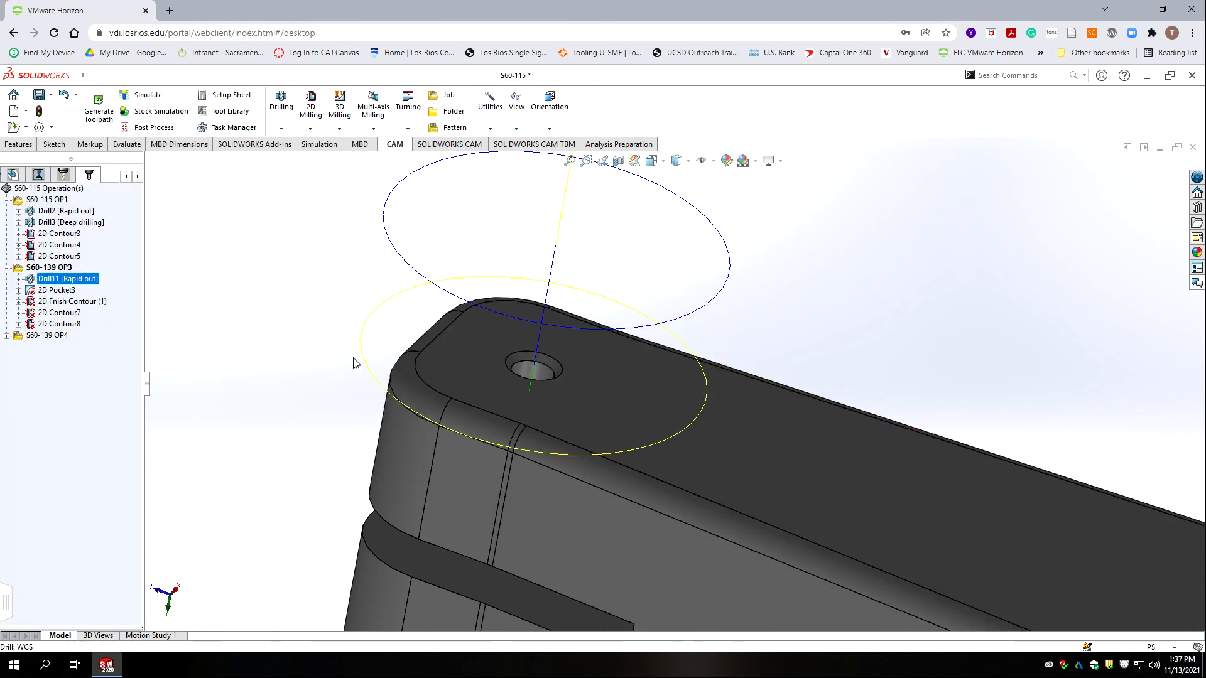
Delete the 2D Pocket3 operation from S60-139 OP3 and try to delete 2D Fnish Contour (1).
scroll(846, 482, "up", 5)
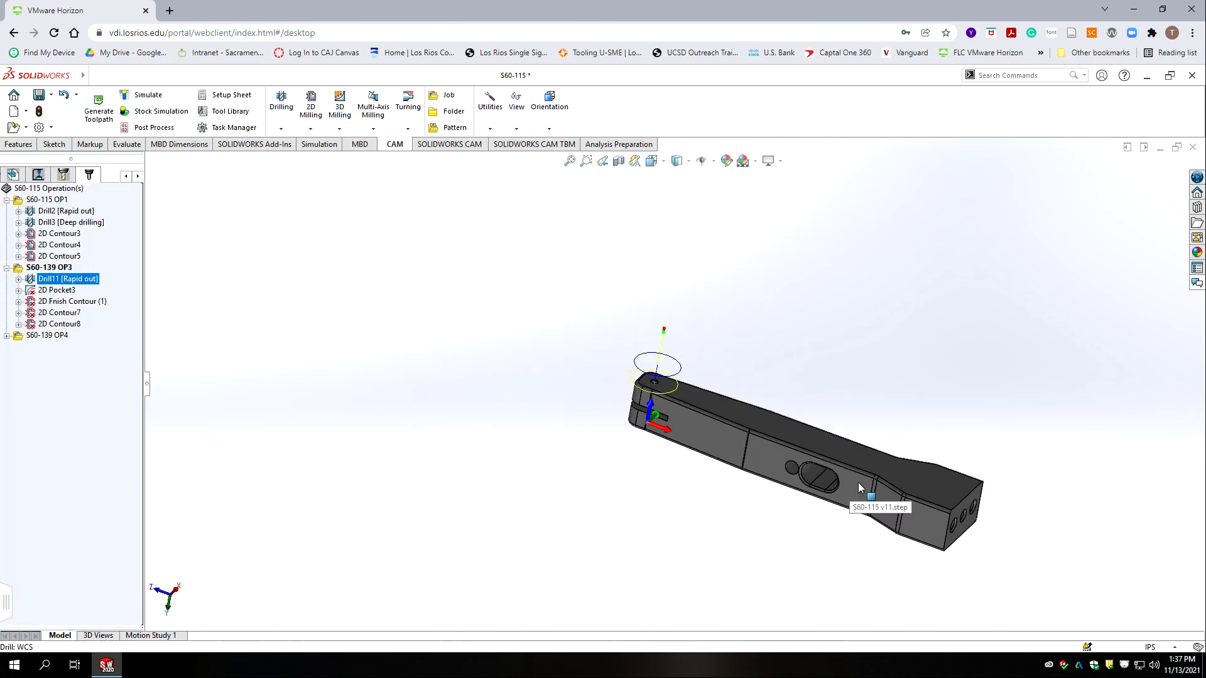
scroll(802, 439, "down", 3)
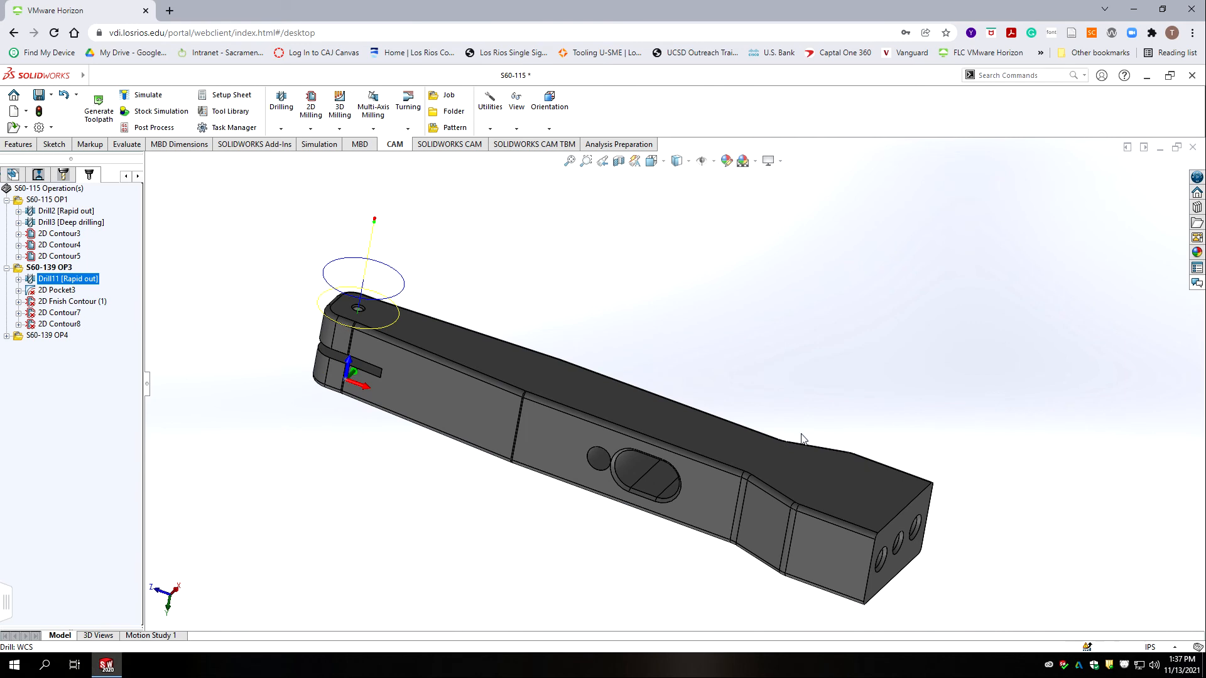
left_click(48, 291)
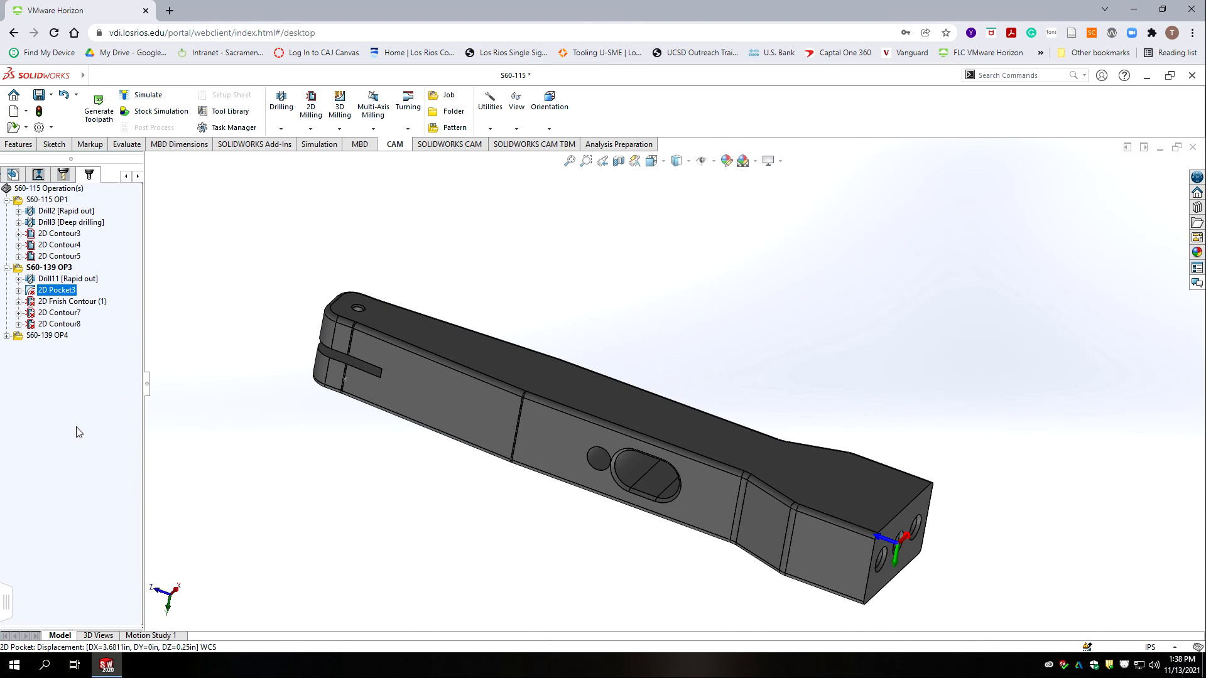
key("Delete")
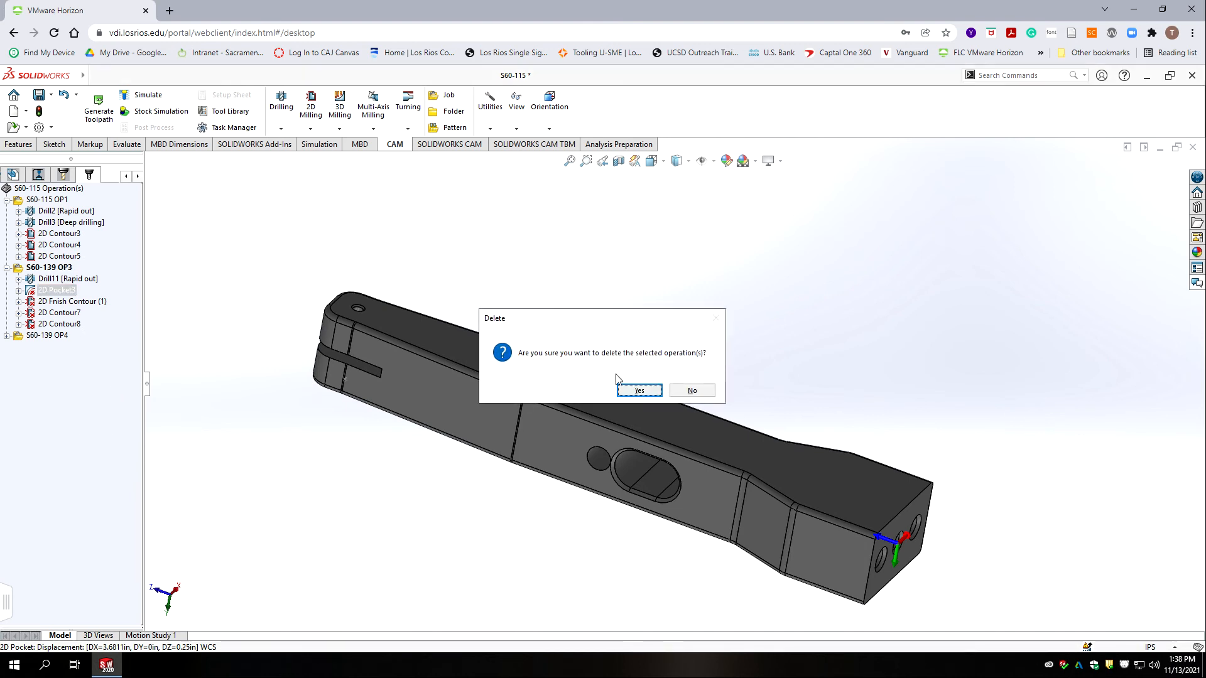
left_click(647, 386)
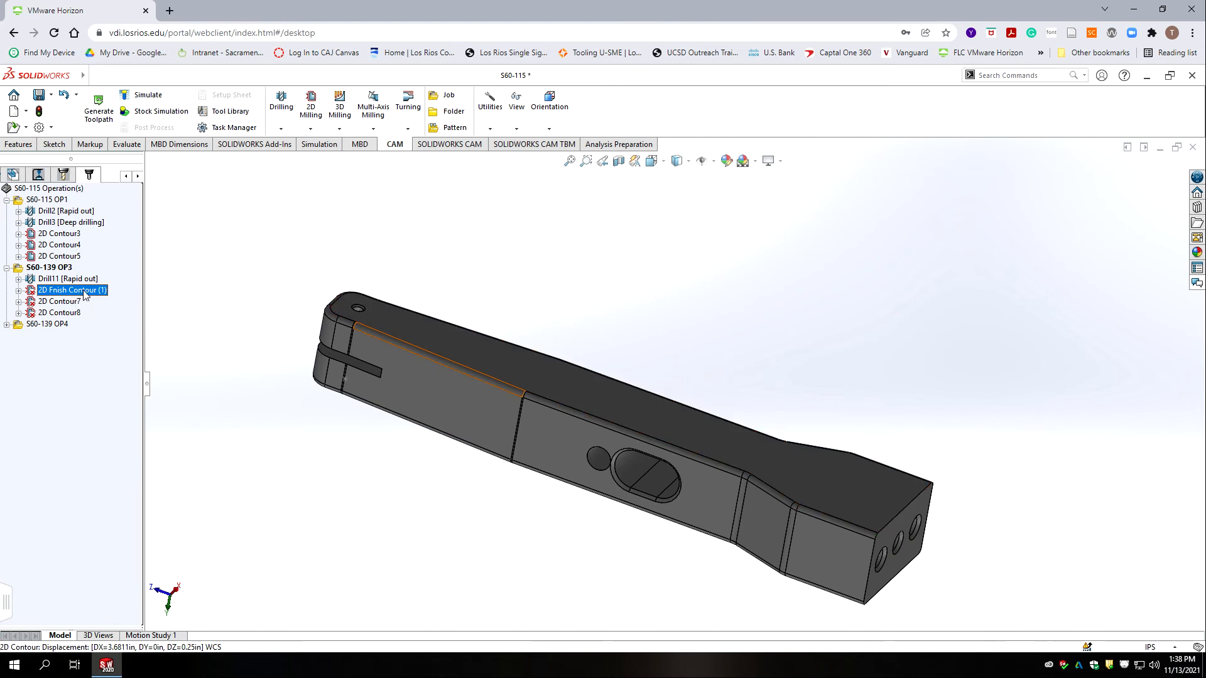
key("Delete")
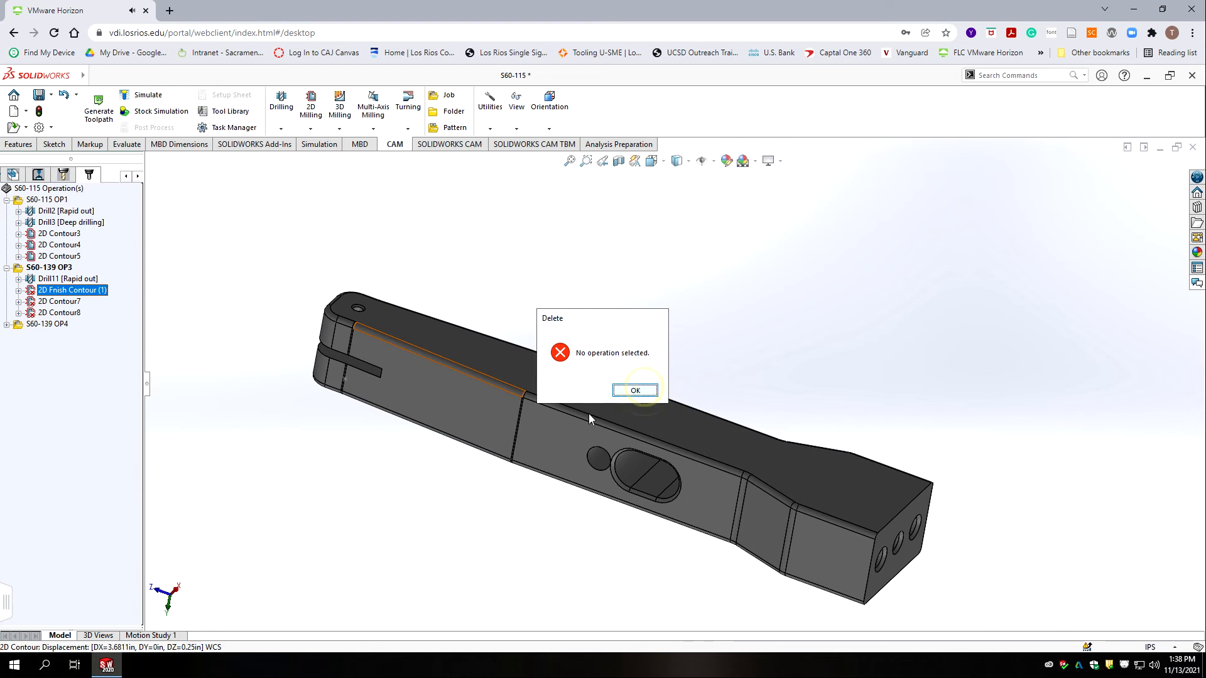
left_click(650, 390)
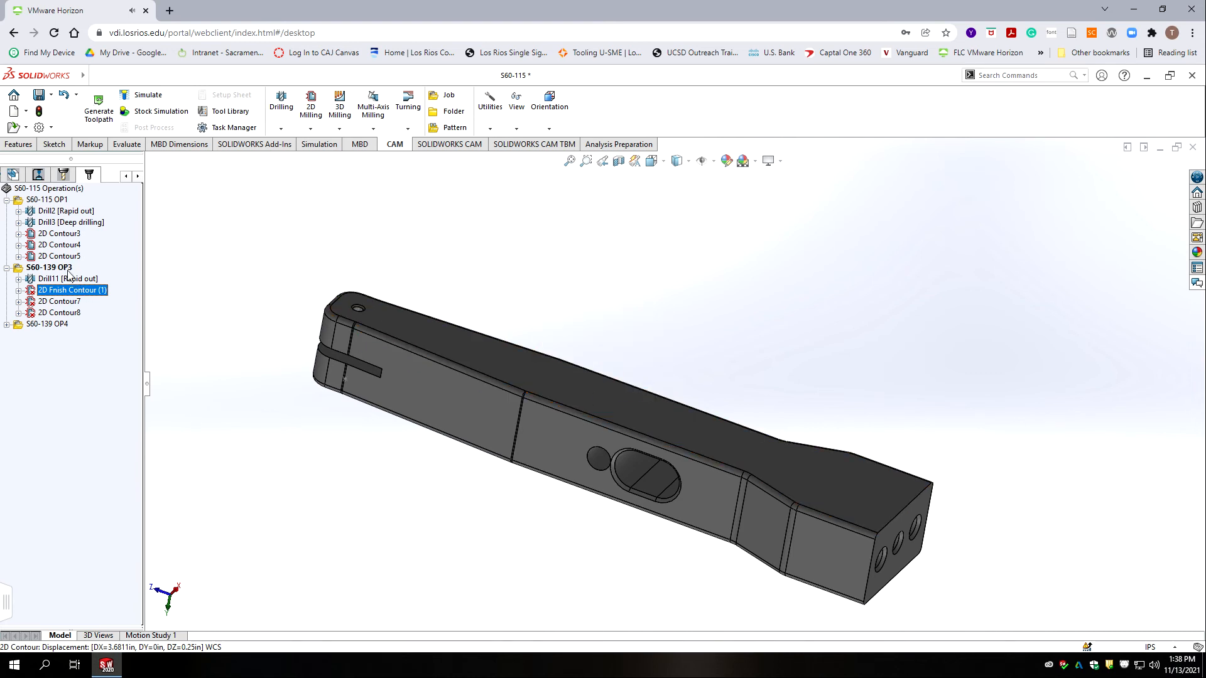
Rename the S60-139 OP3 folder as S60-115 OP2.
left_click(68, 269)
left_click(70, 268)
key("Left")
key("Left")
key("Left")
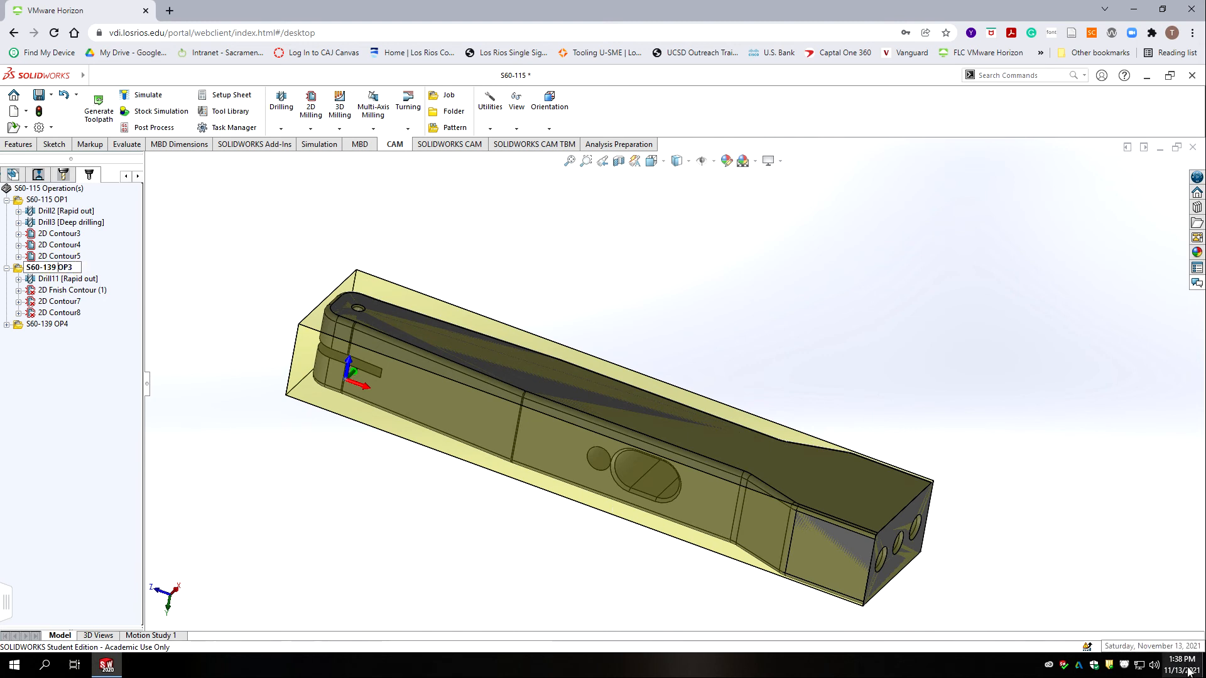
key("BackSpace")
key("BackSpace")
type("115")
key("Left")
key("BackSpace")
key("BackSpace")
type("2")
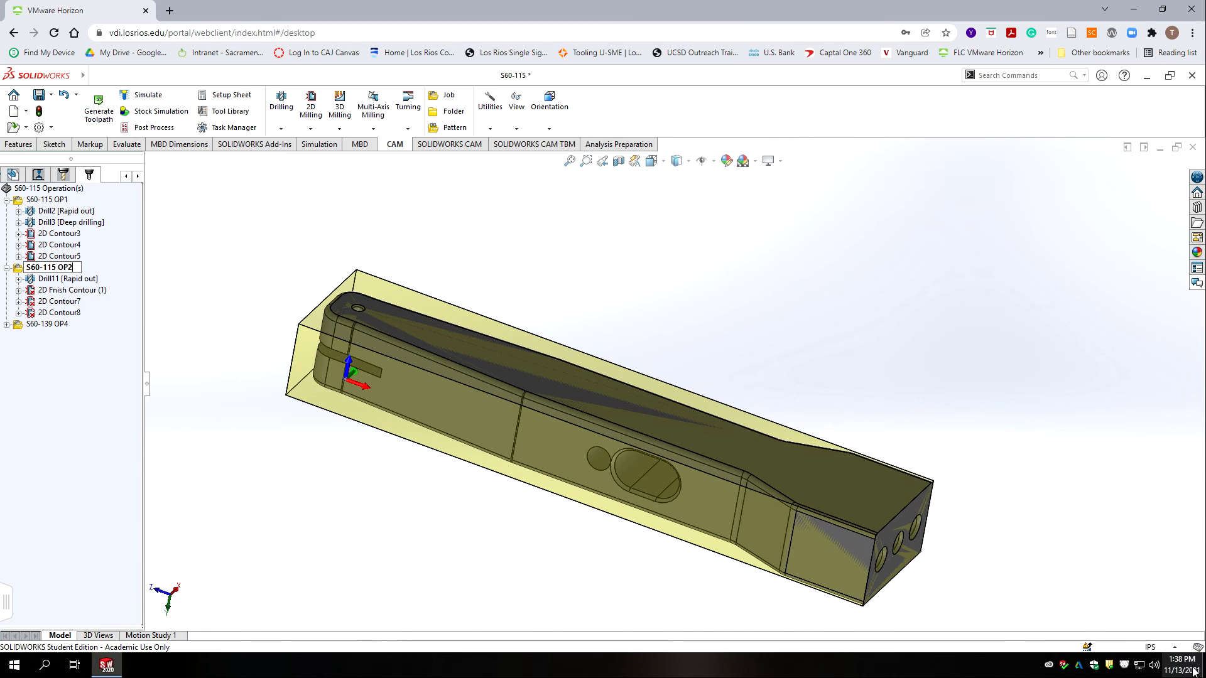
Delete the 2D Fnish Contour (1) operation from the S60-115 OP2 folder.
left_click(72, 291)
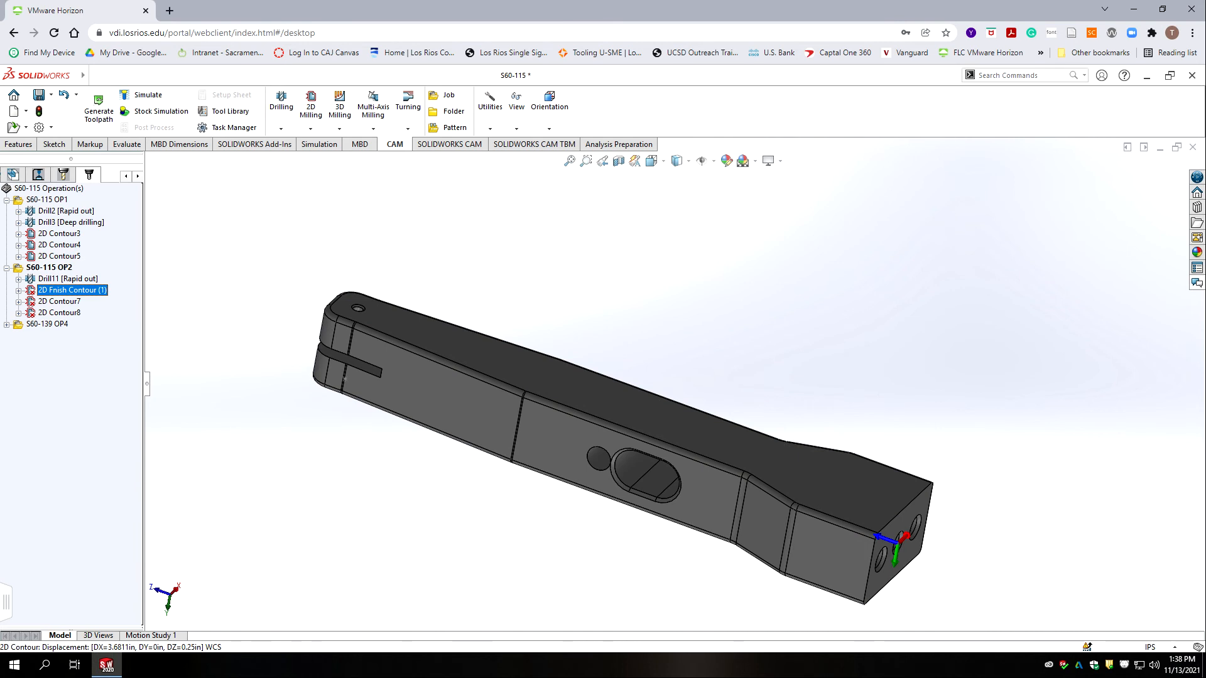
key("Delete")
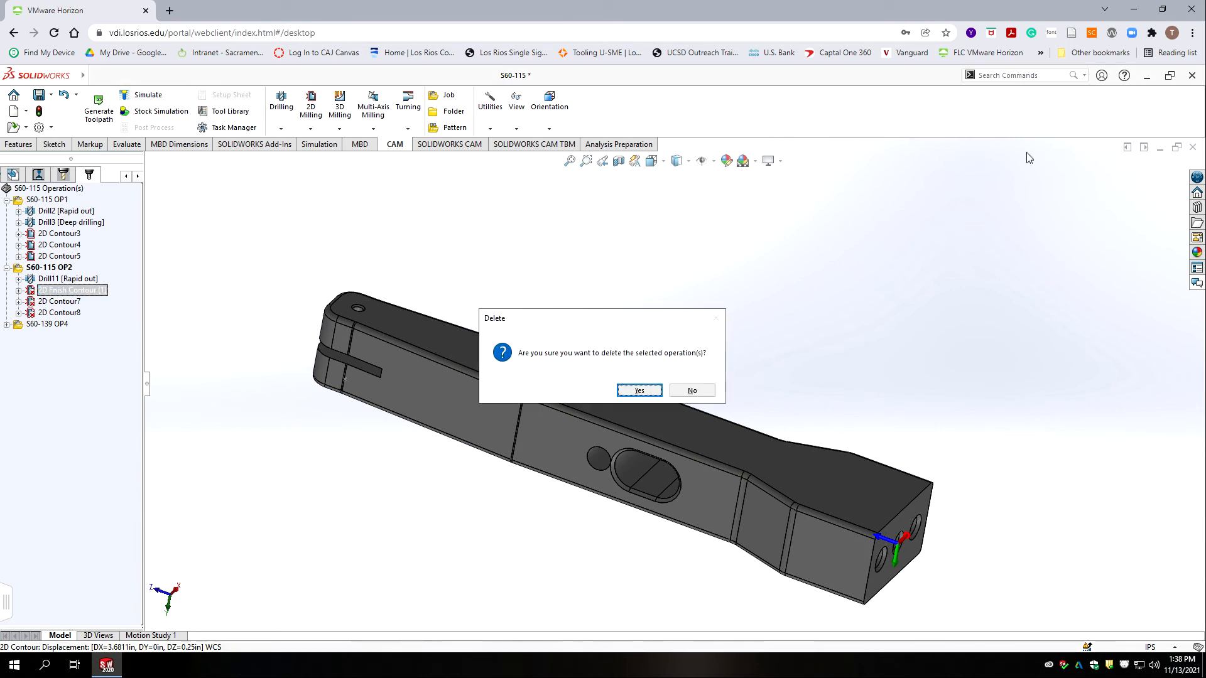
left_click(640, 390)
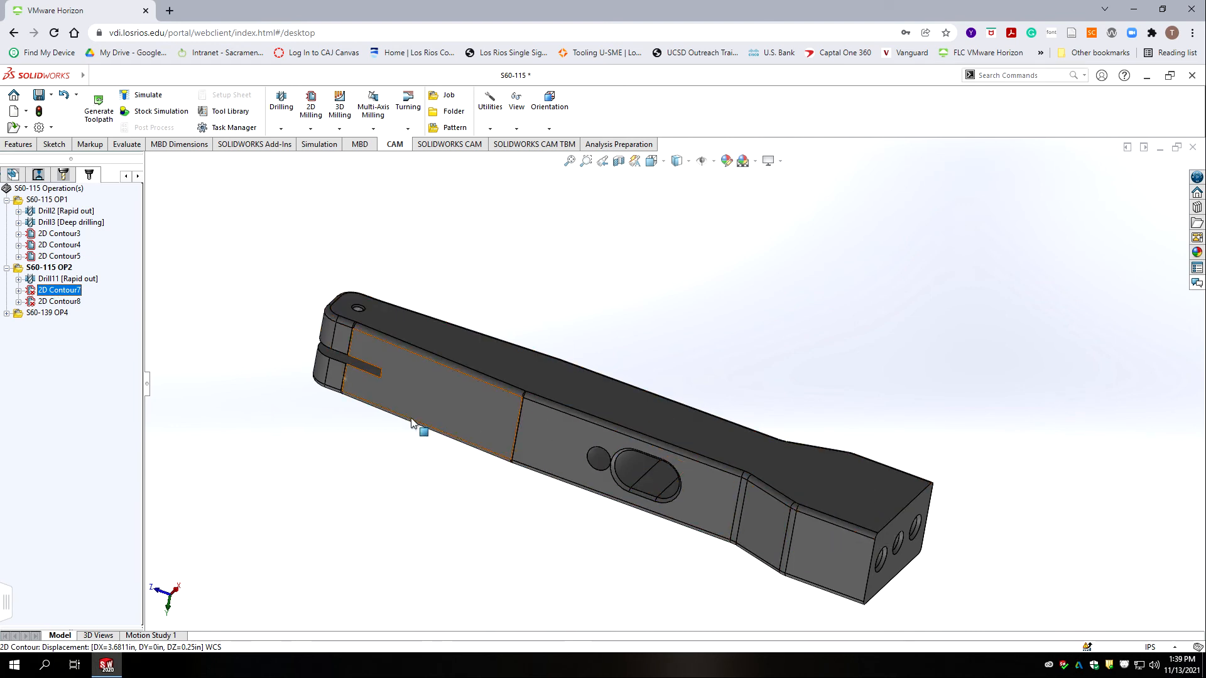
Edit 2D Contour7, discard its invalid geometry and select the lower side edge at the three-hole end as the contour.
right_click(64, 294)
left_click(89, 300)
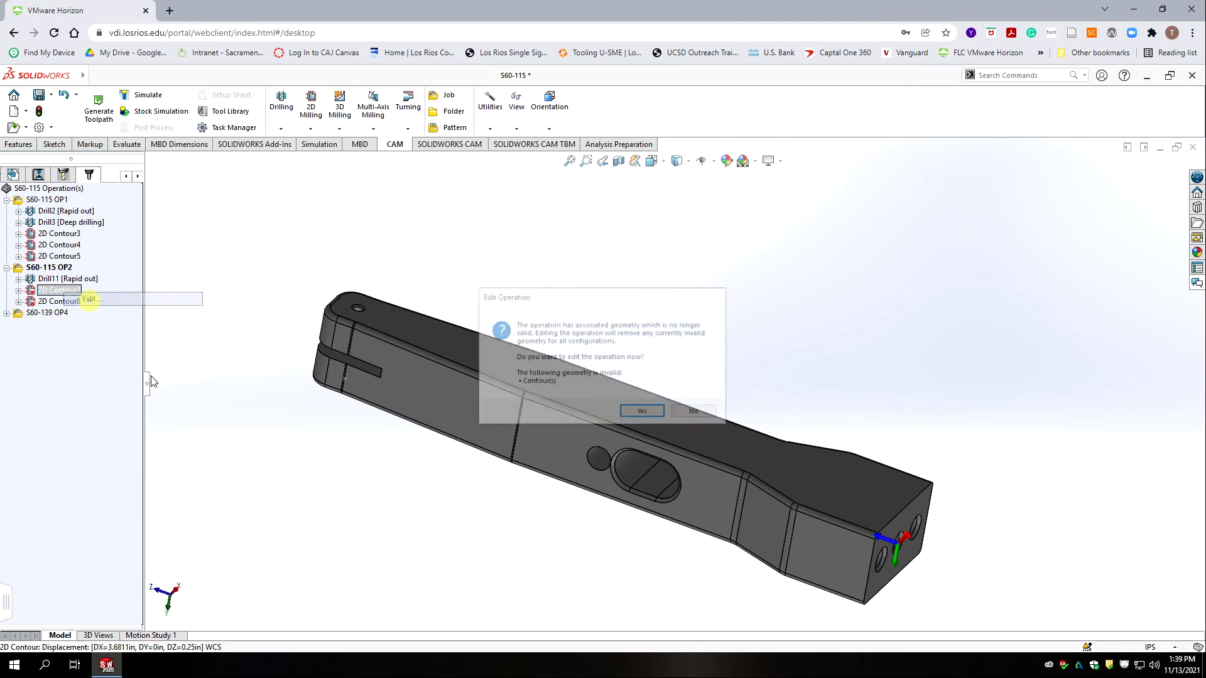
left_click(641, 410)
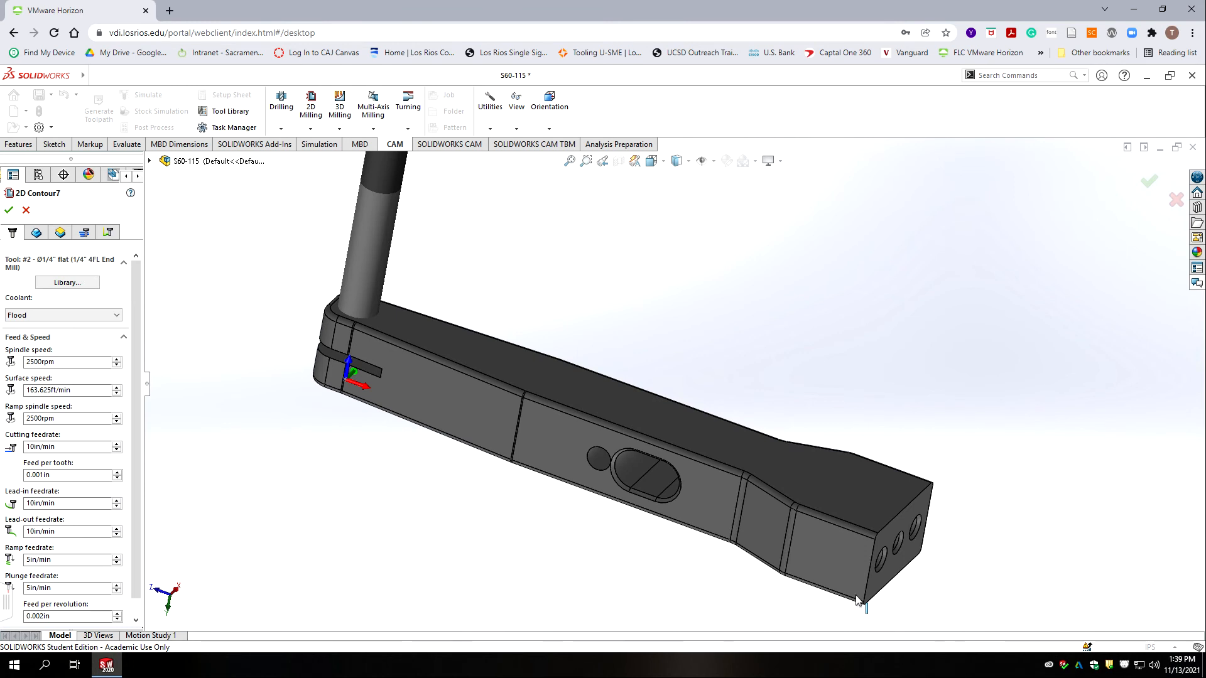
scroll(853, 606, "down", 3)
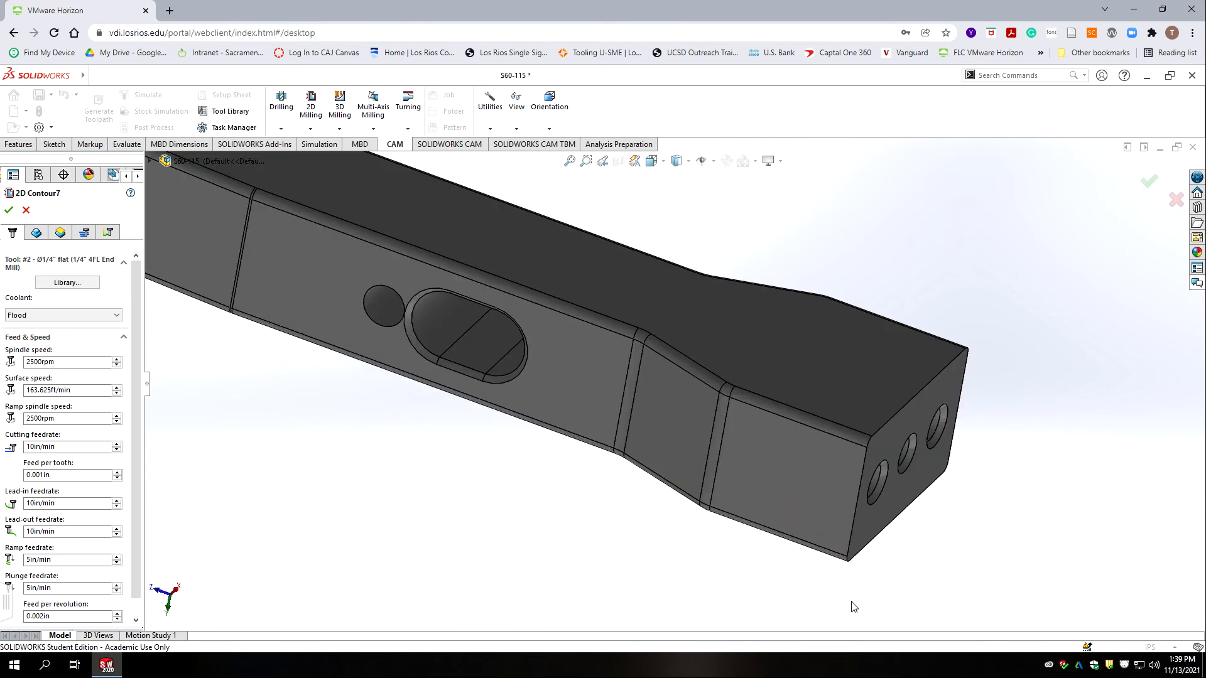
left_click(840, 557)
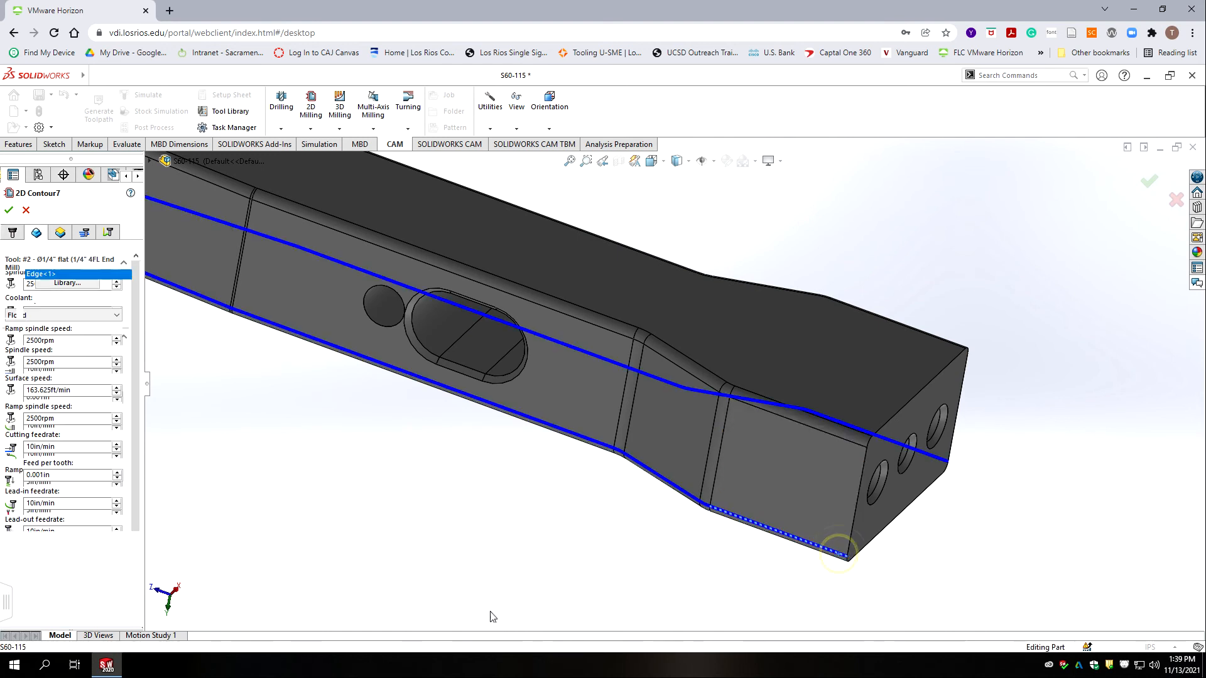
Review 2D Contour7's heights, passes and linking settings, accept the operation and inspect its toolpath around the part.
left_click(60, 232)
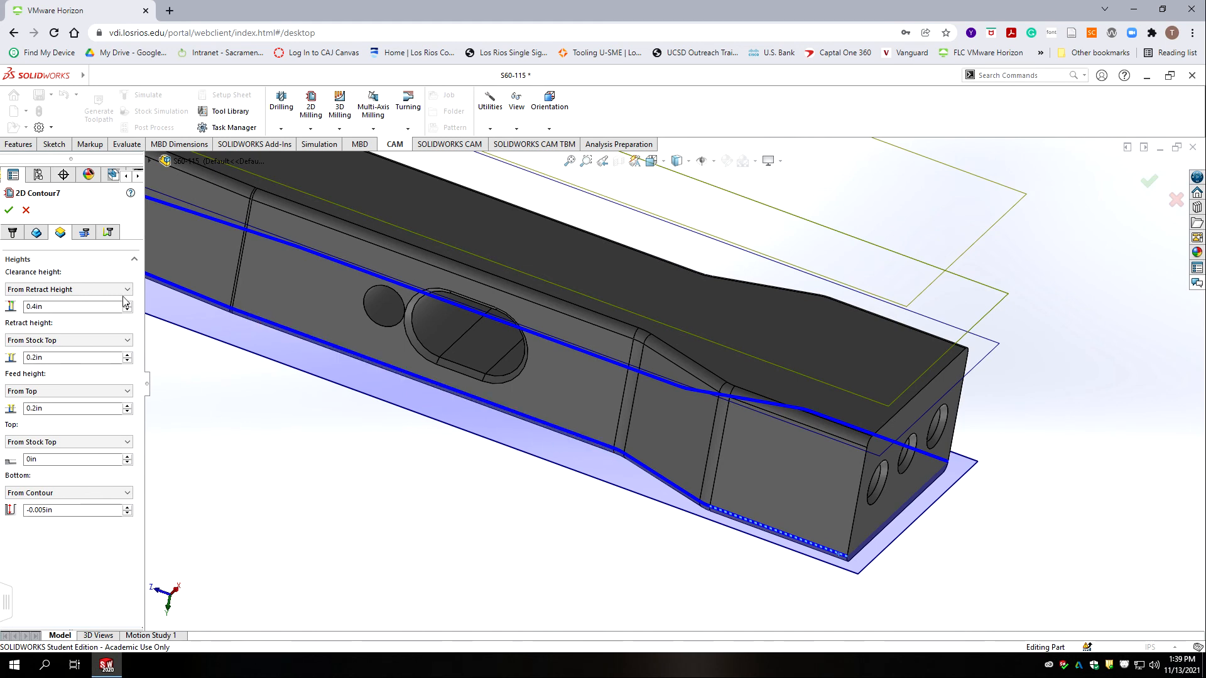
left_click(84, 233)
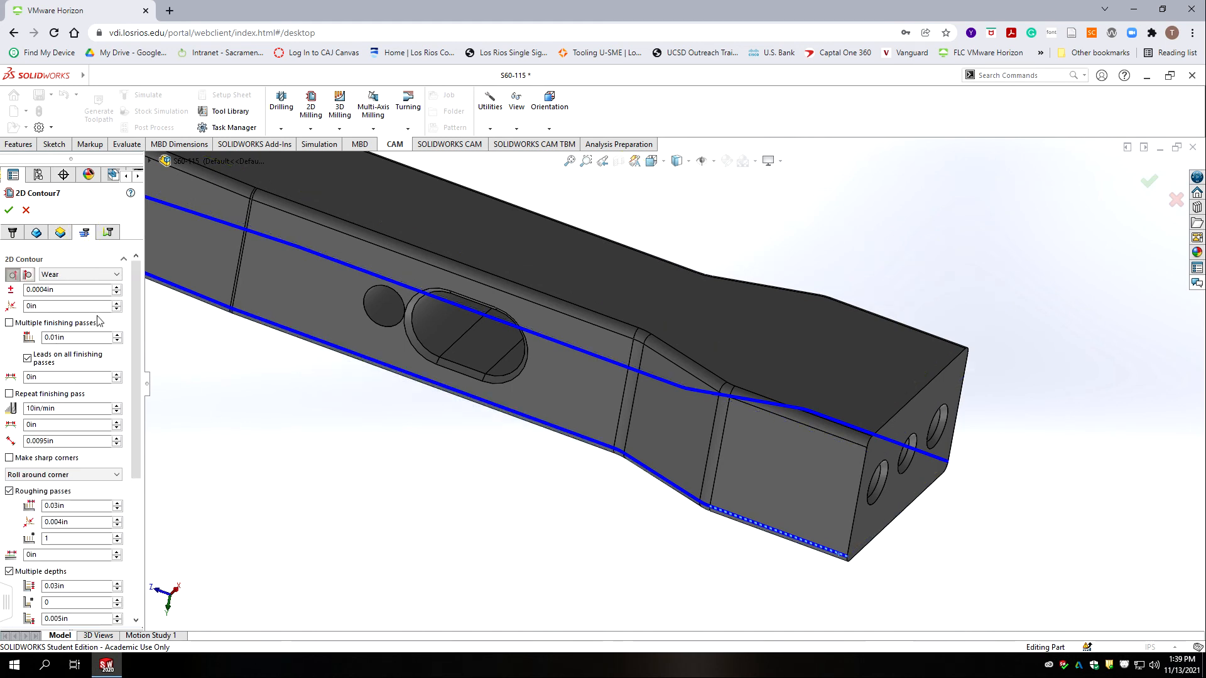
left_click(108, 233)
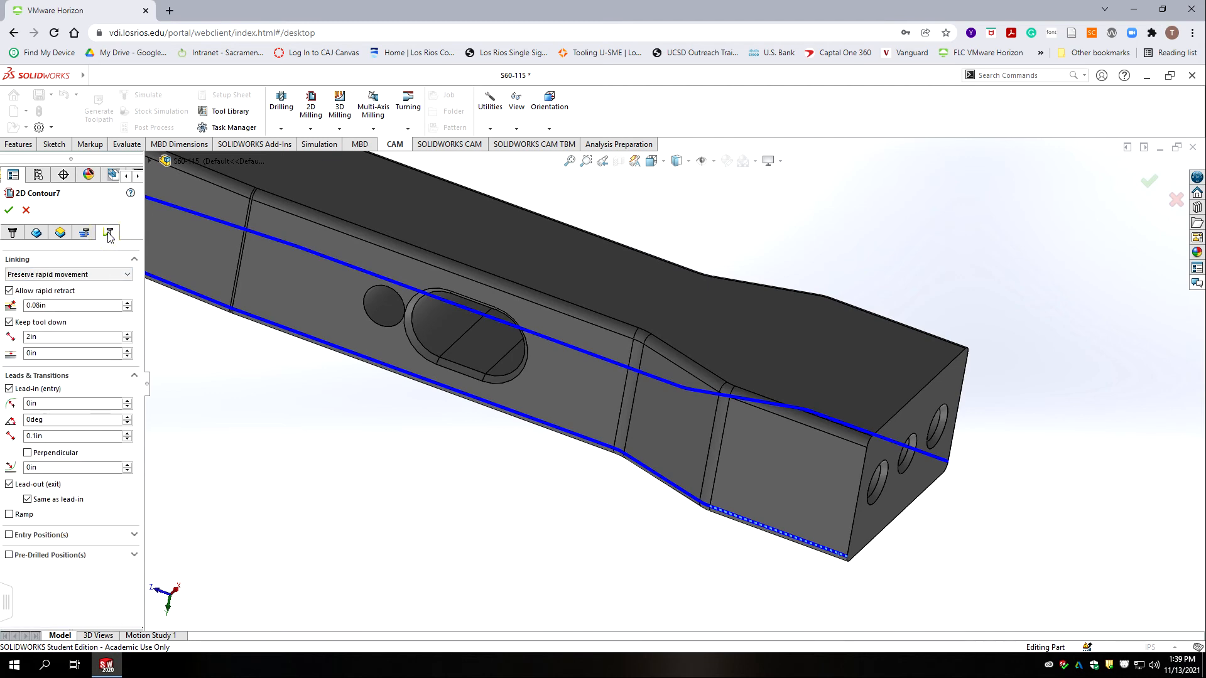
left_click(9, 211)
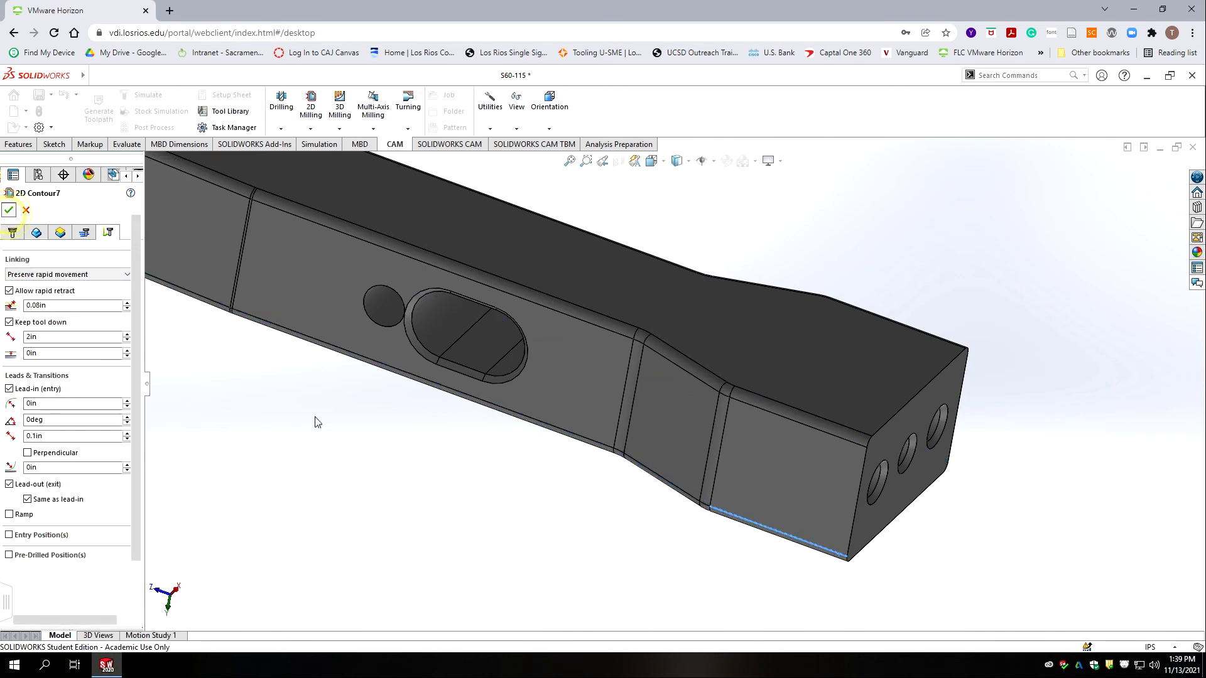
middle_click_drag(326, 412, 625, 309)
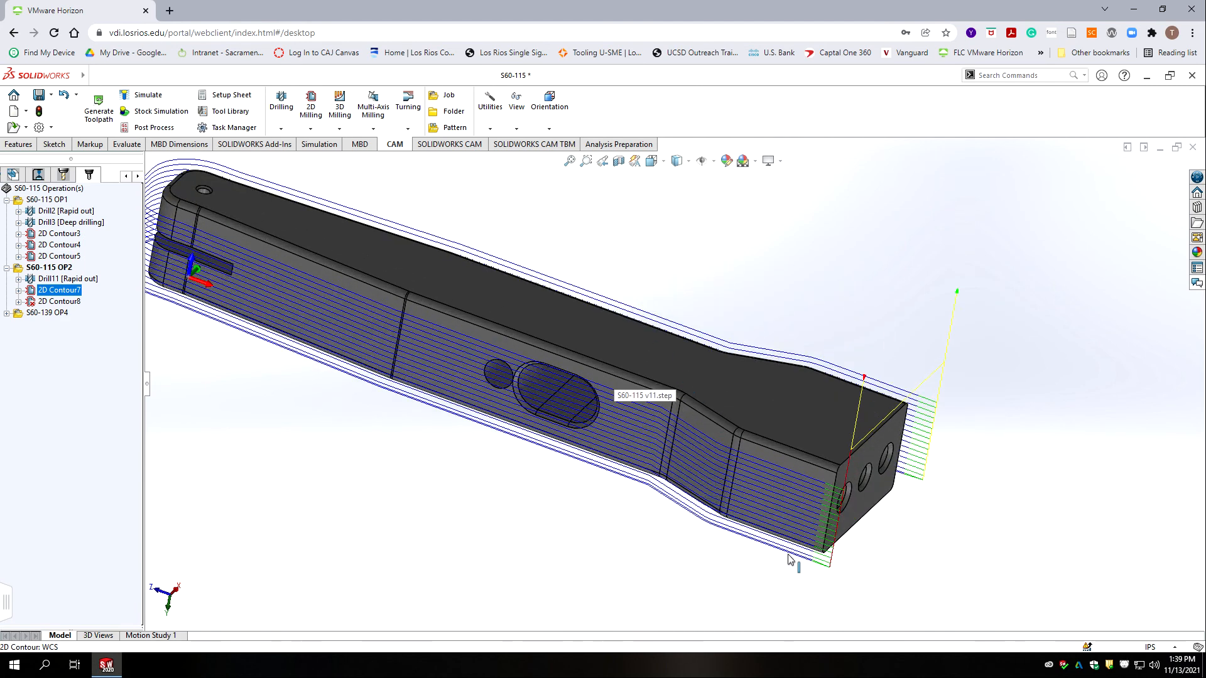
middle_click_drag(565, 446, 429, 244)
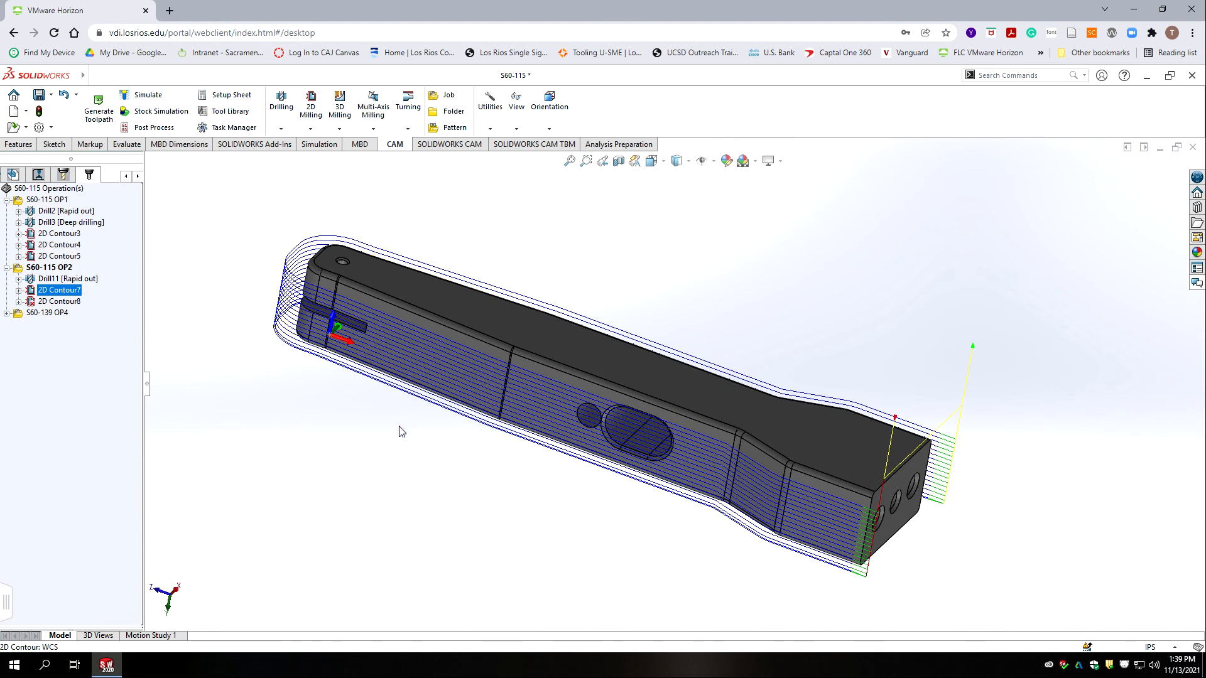
Edit 2D Contour8, discard its invalid geometry and select the upper side edge at the three-hole end as the contour.
left_click(63, 301)
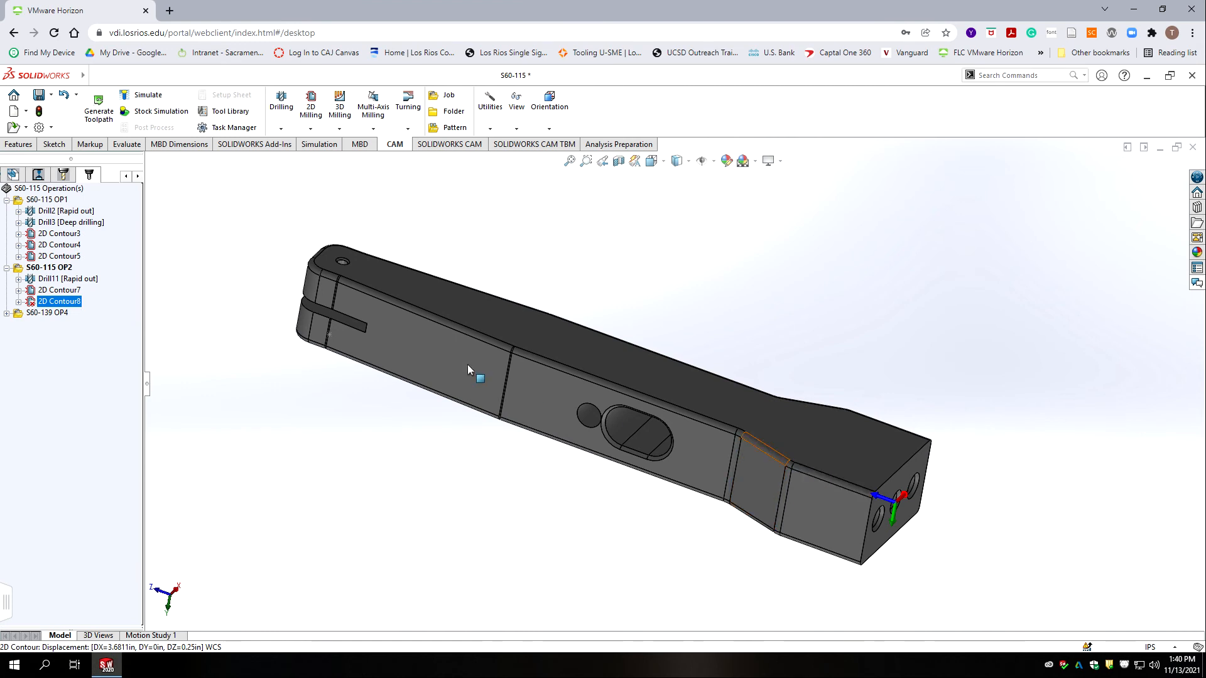
right_click(48, 299)
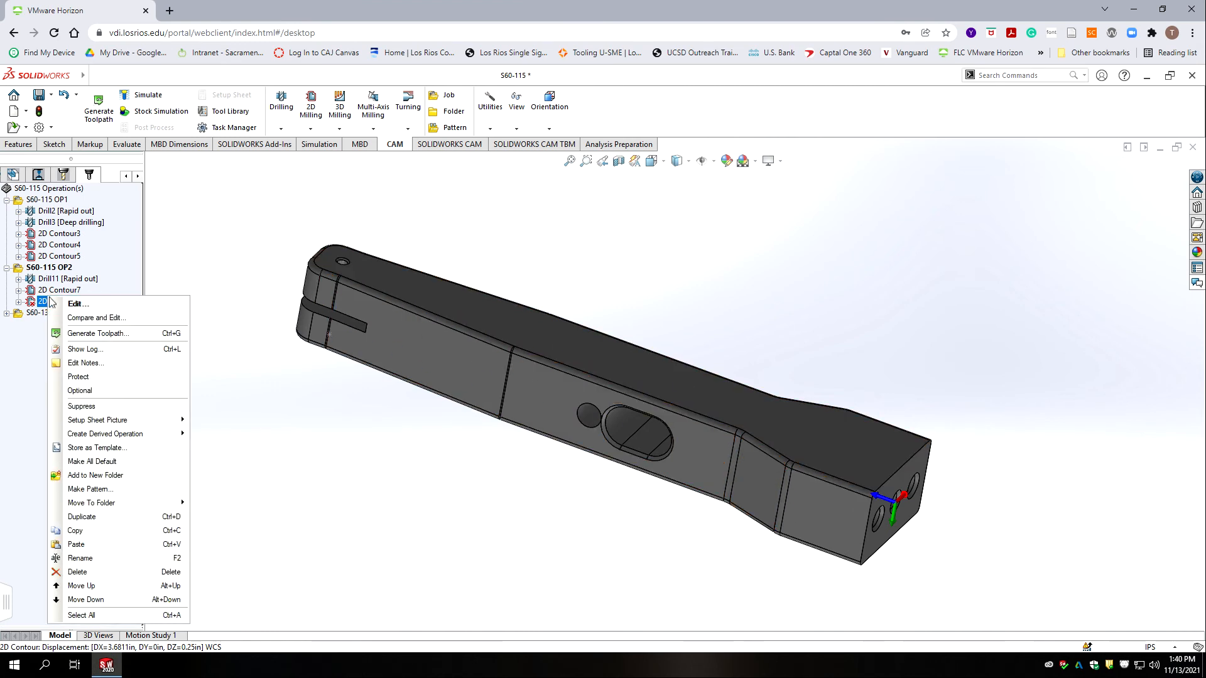
left_click(75, 304)
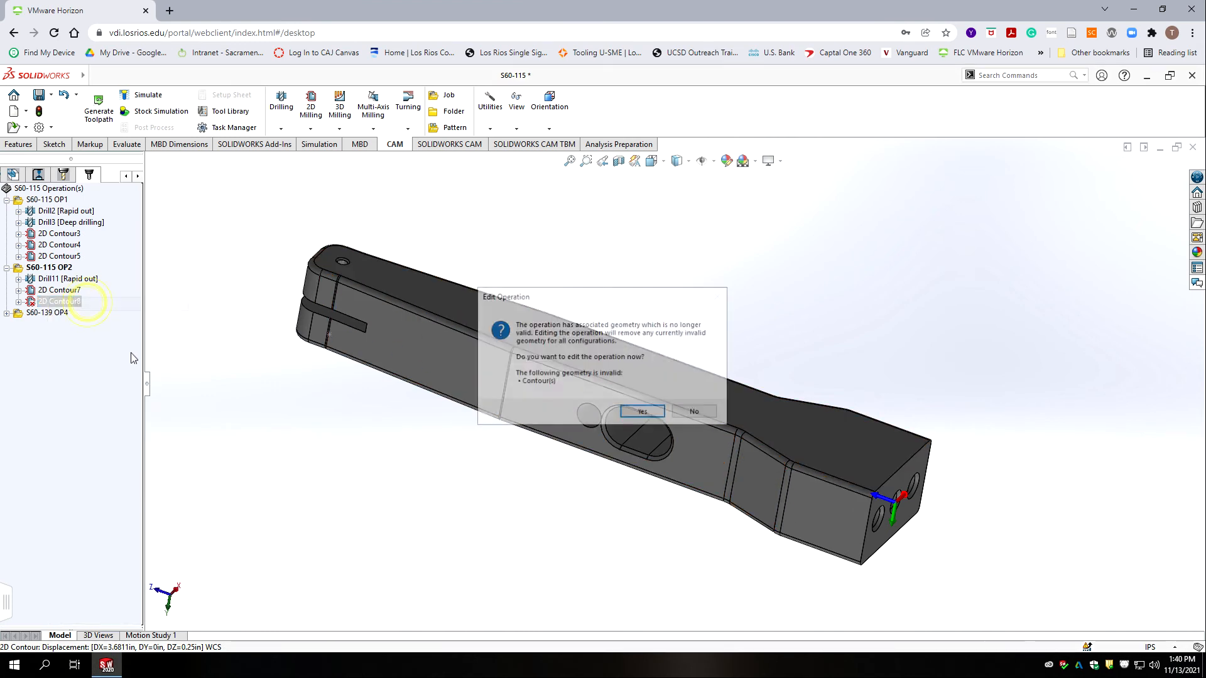
left_click(653, 413)
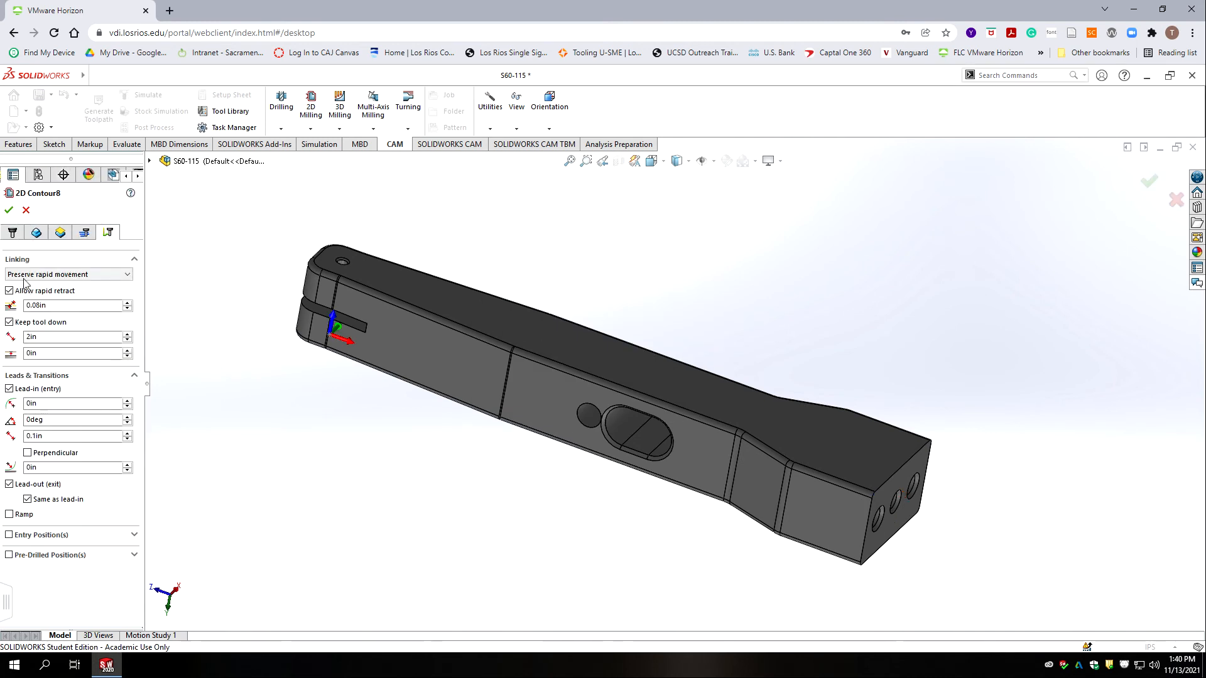
left_click(35, 234)
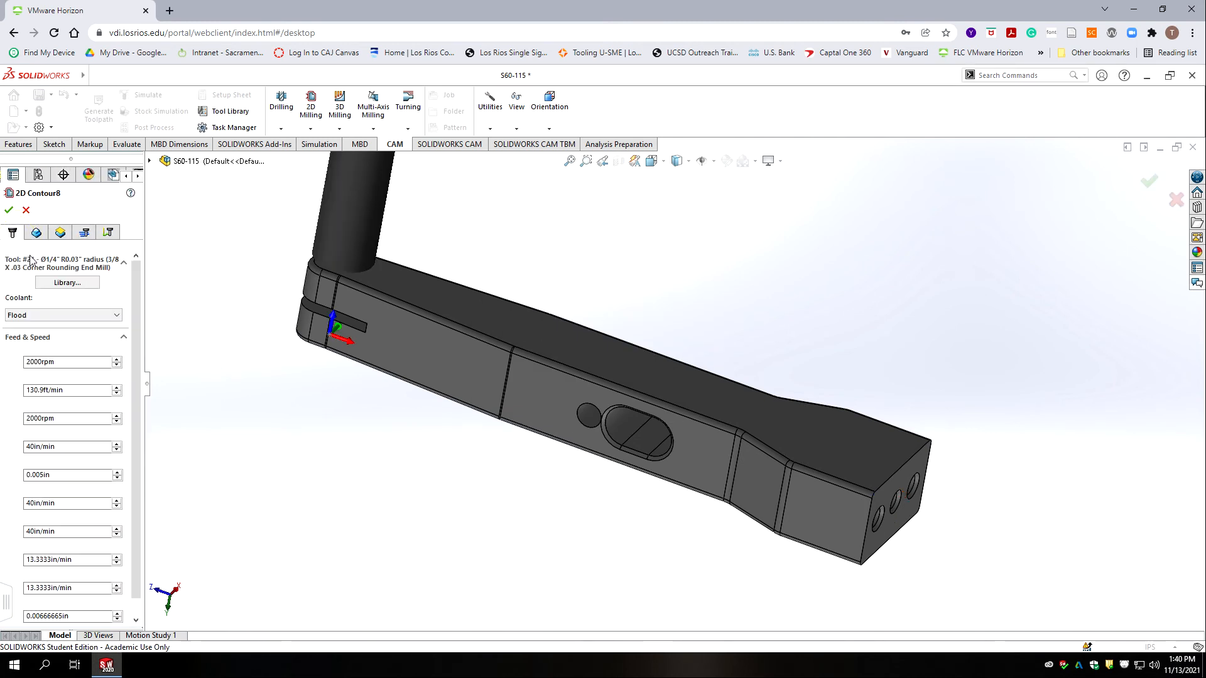
left_click(36, 233)
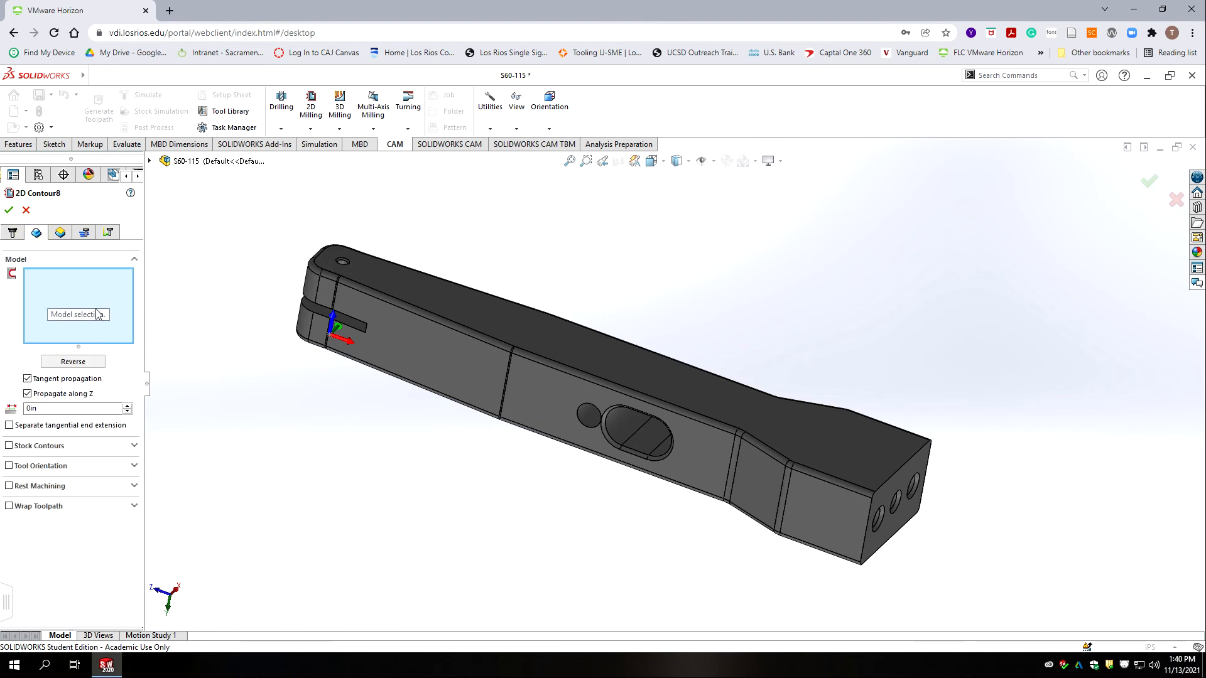
left_click(856, 492)
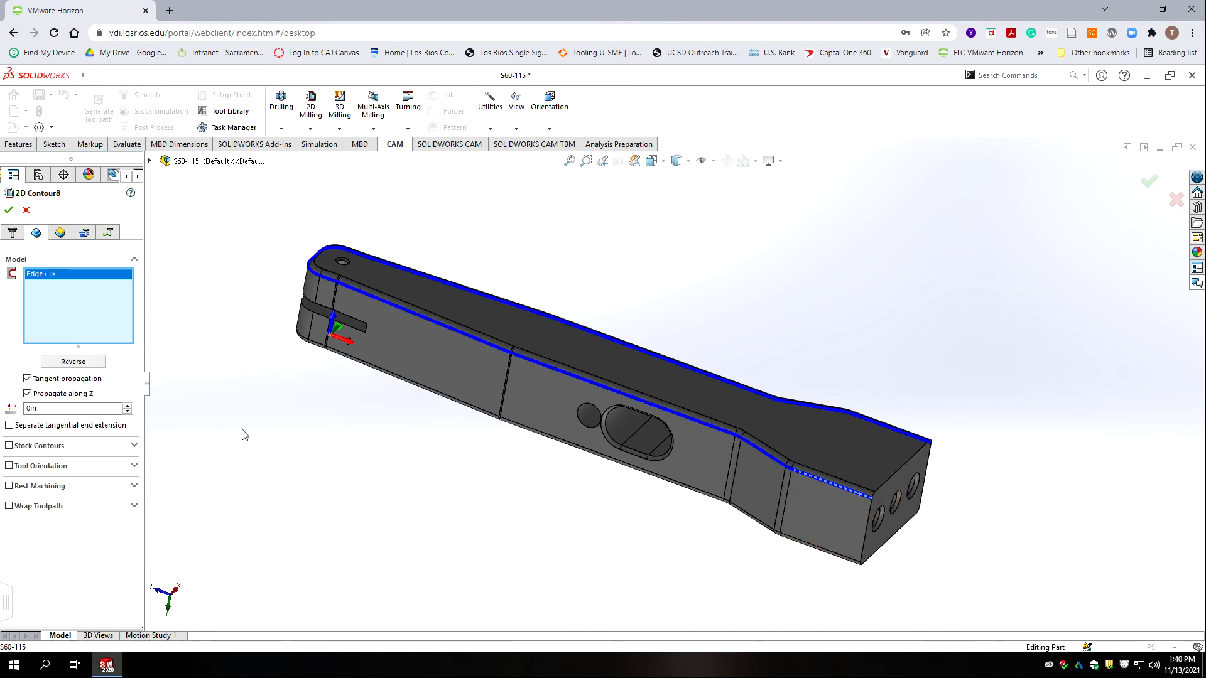
Review 2D Contour8's heights, passes and linking settings, accept the operation and inspect its toolpath along the upper edge.
left_click(59, 236)
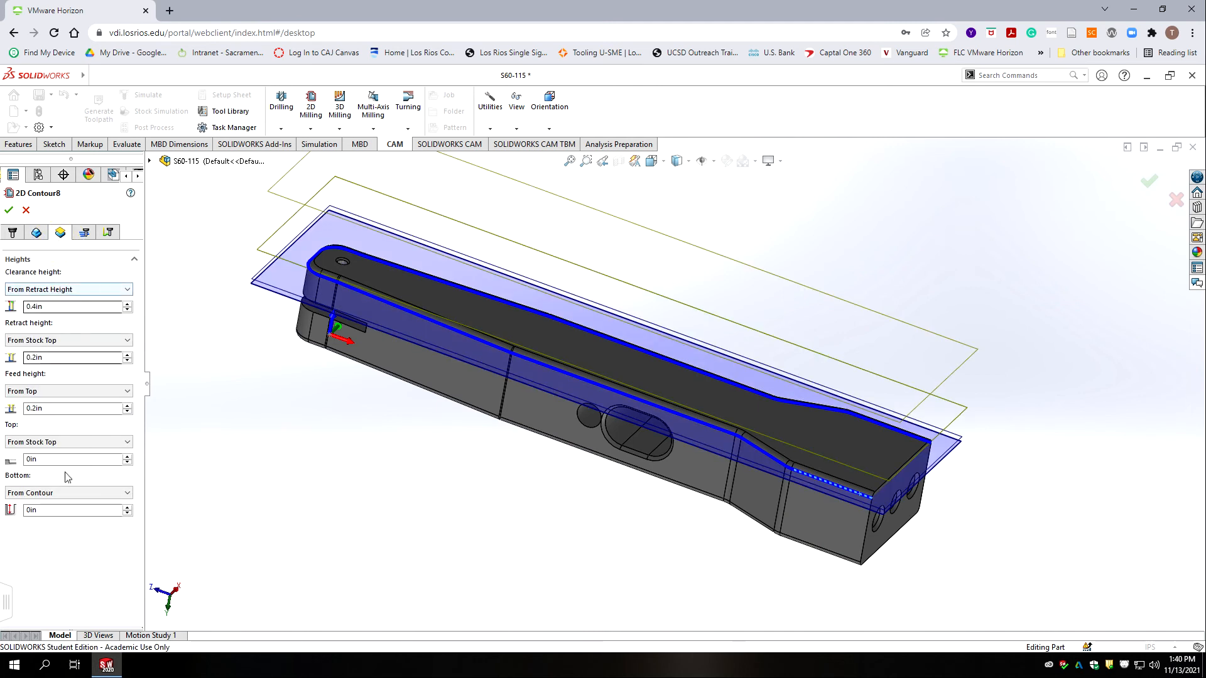
left_click(91, 237)
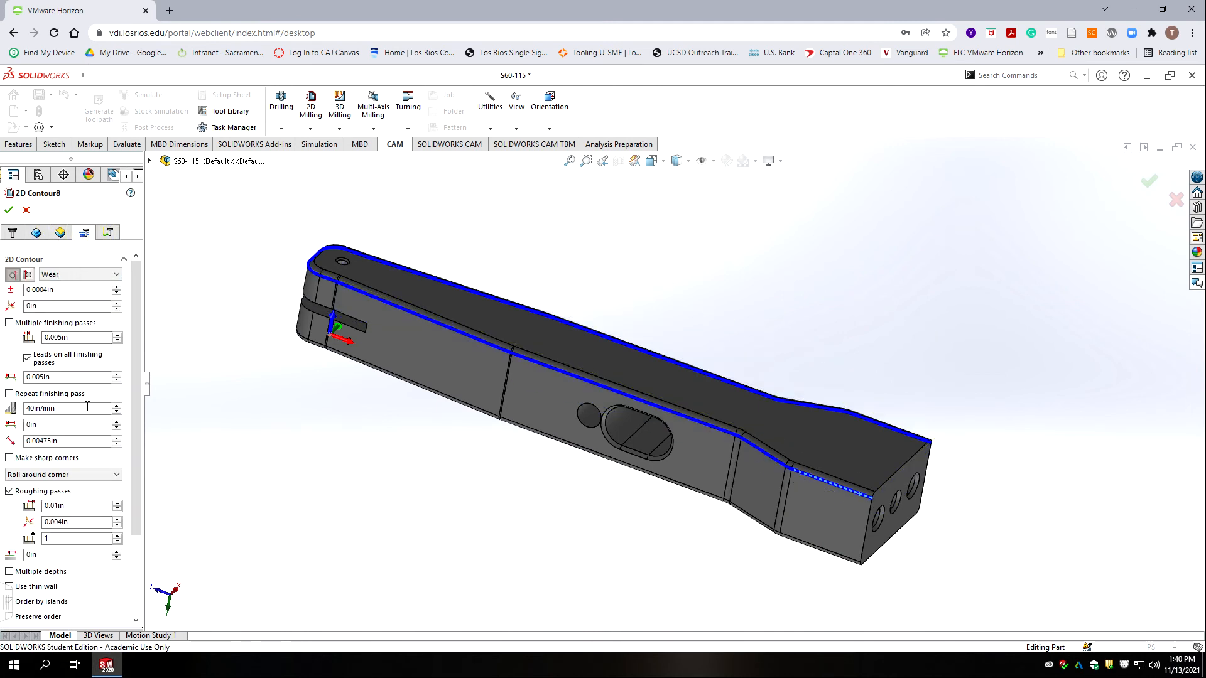
left_click(110, 235)
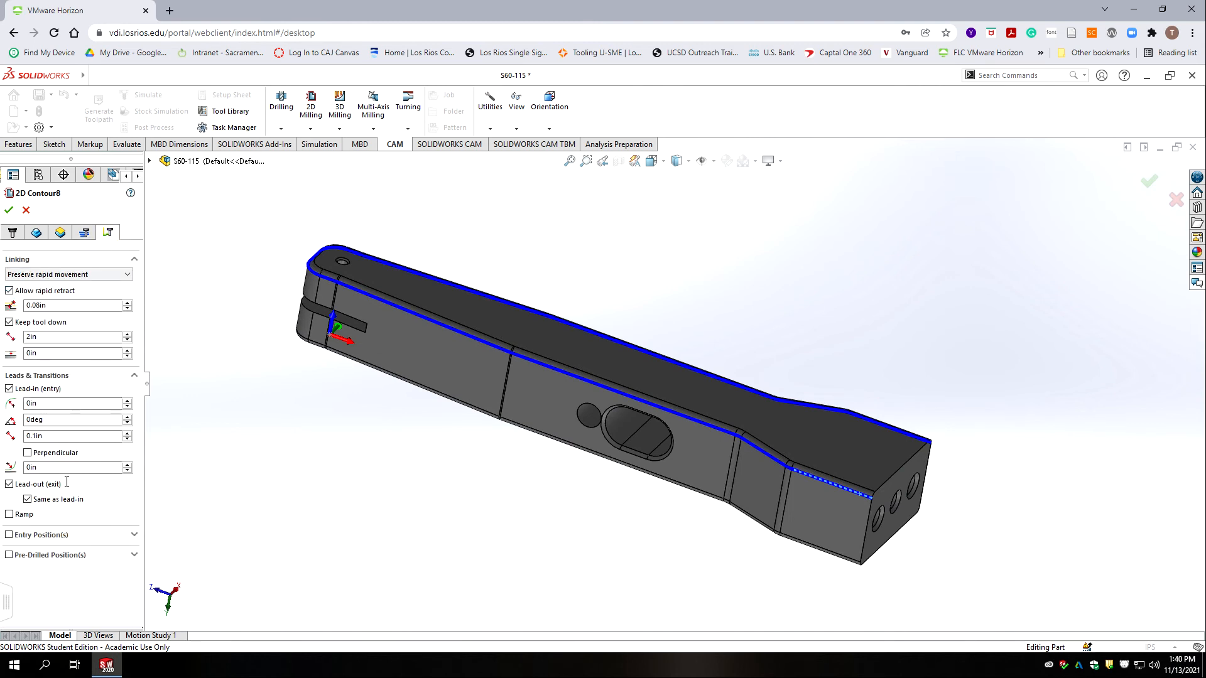
left_click(9, 209)
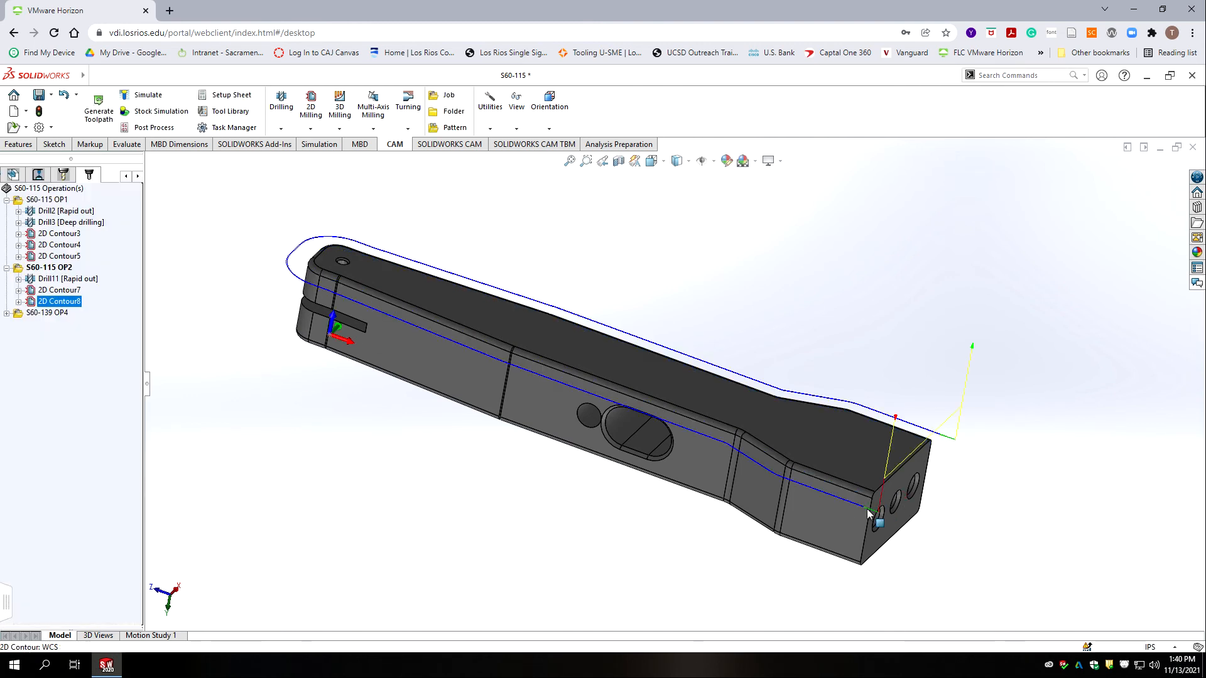
scroll(834, 457, "down", 5)
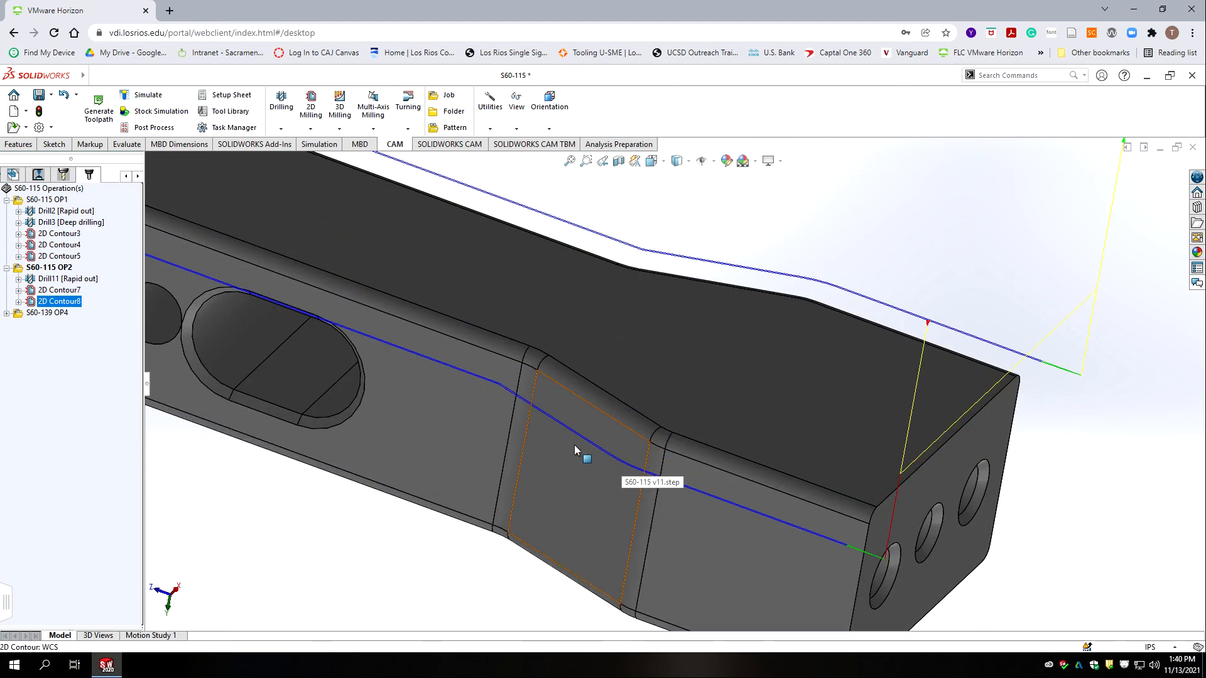
scroll(574, 445, "up", 3)
scroll(601, 464, "up", 5)
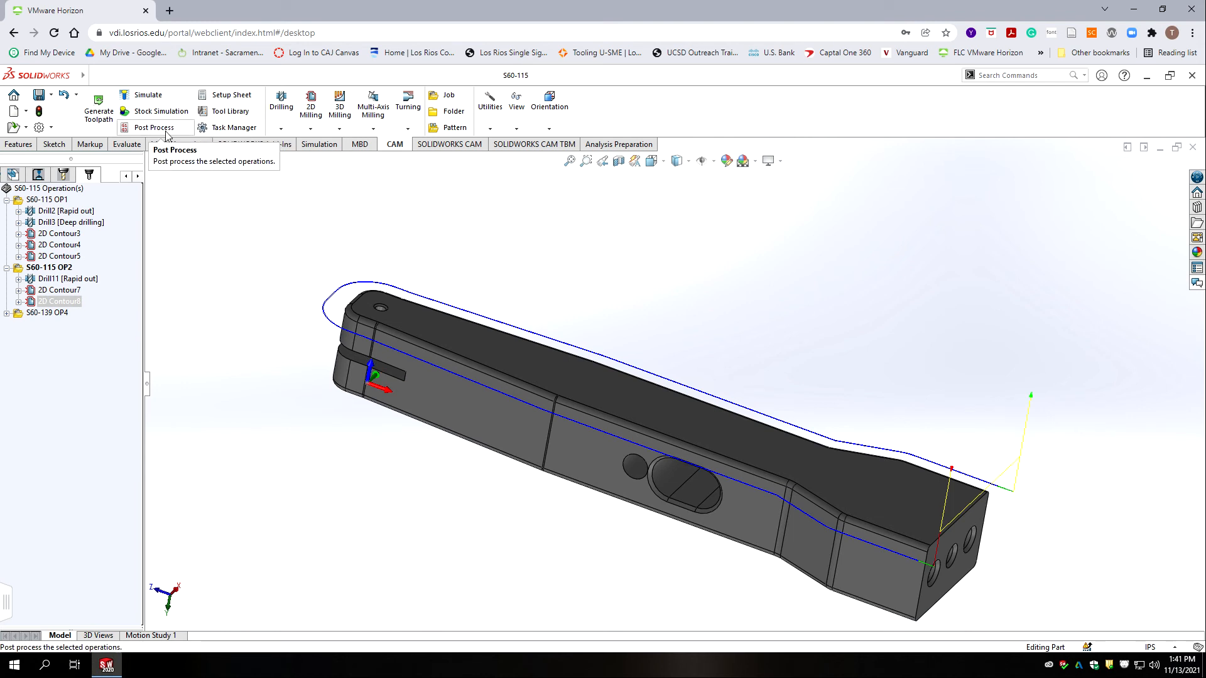
Measure the short end edge of the narrow side slot and check the slot's dimensions on the S60-115 drawing.
left_click(127, 144)
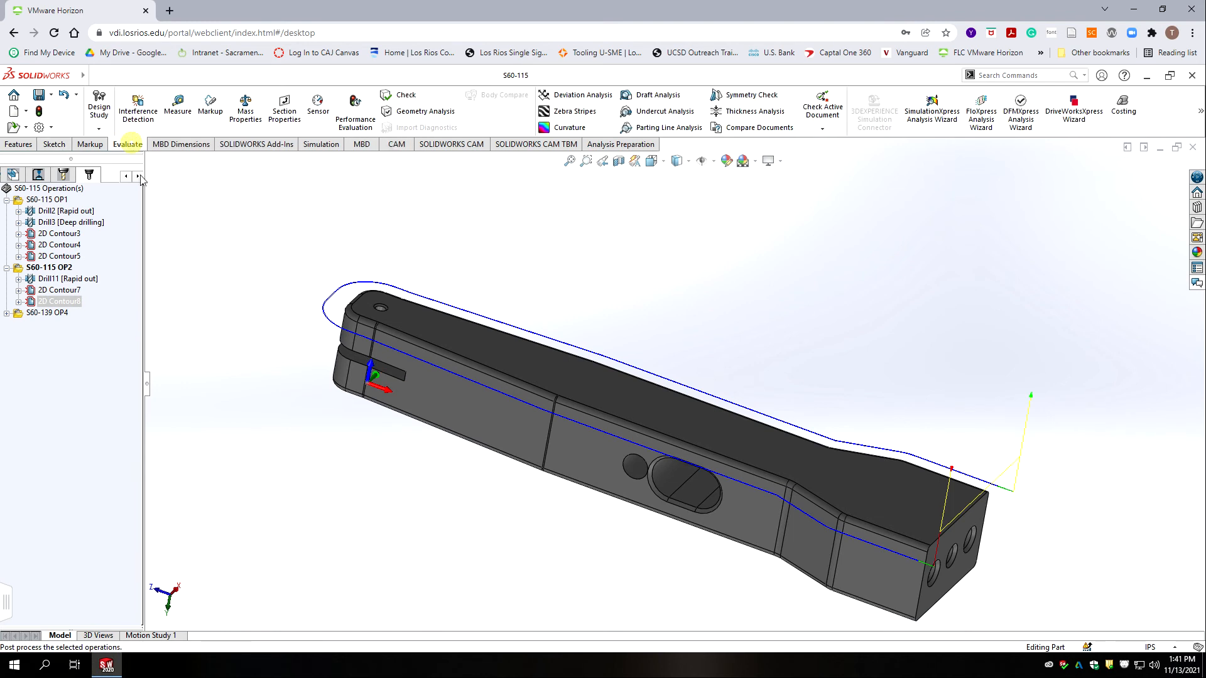
left_click(178, 106)
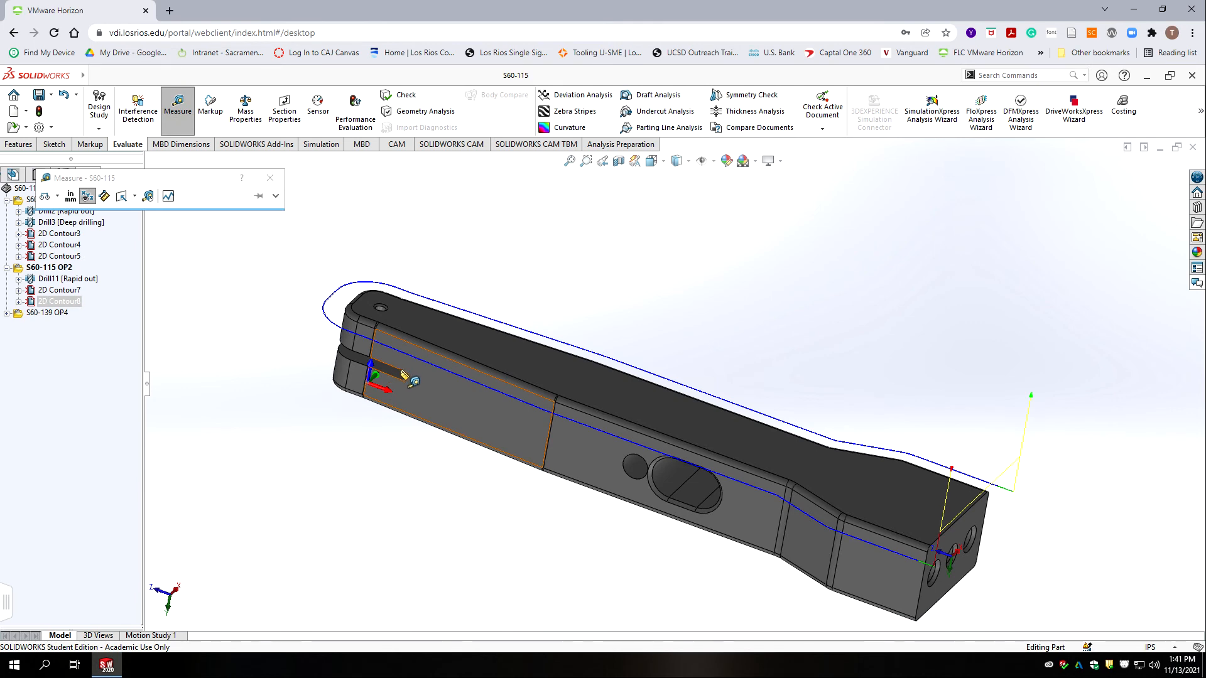
scroll(415, 393, "down", 2)
scroll(415, 393, "down", 3)
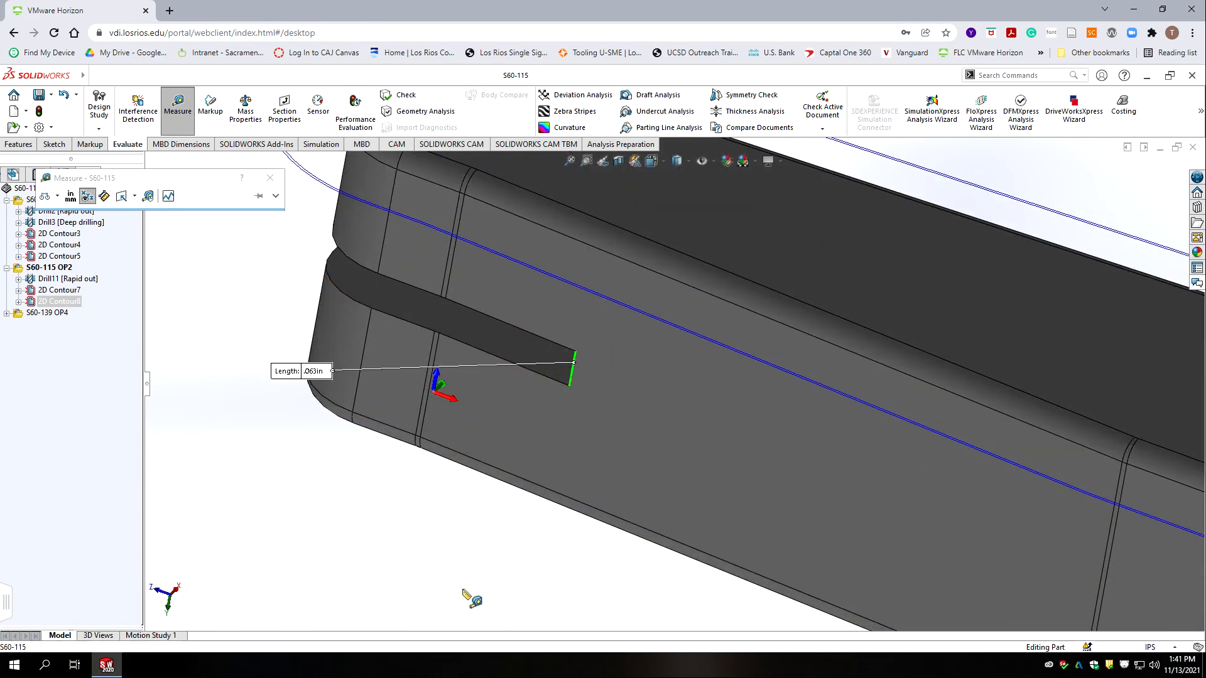
key("f")
scroll(756, 397, "down", 1)
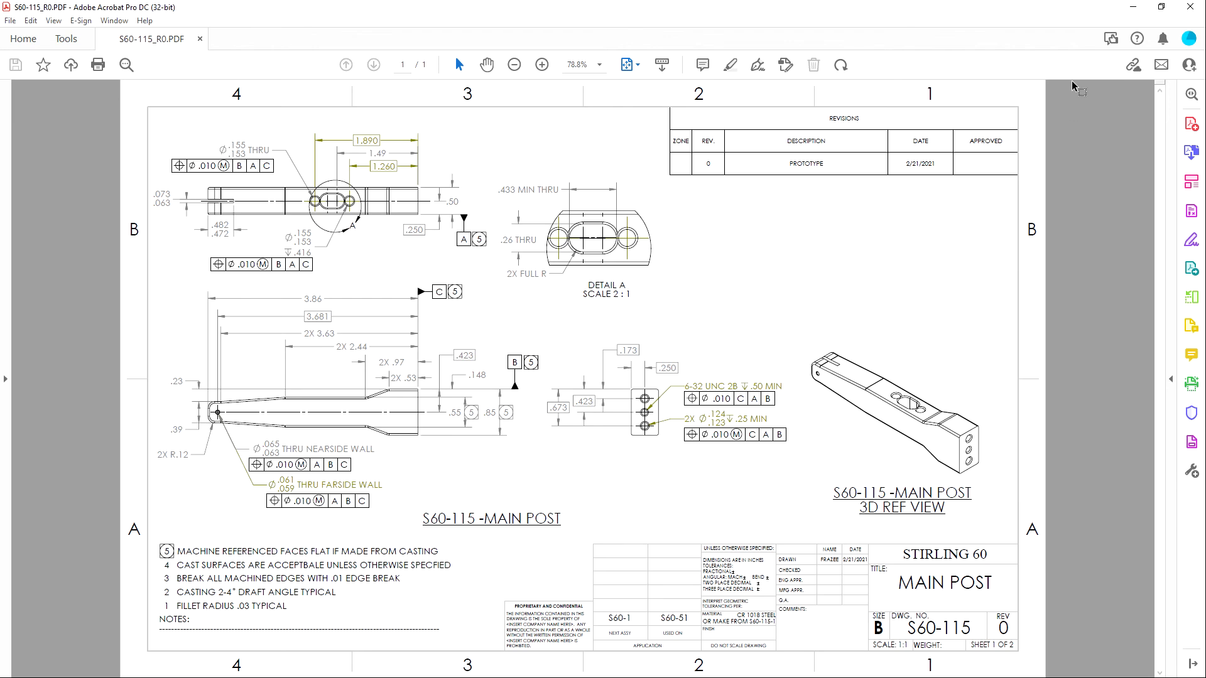
left_click(1137, 9)
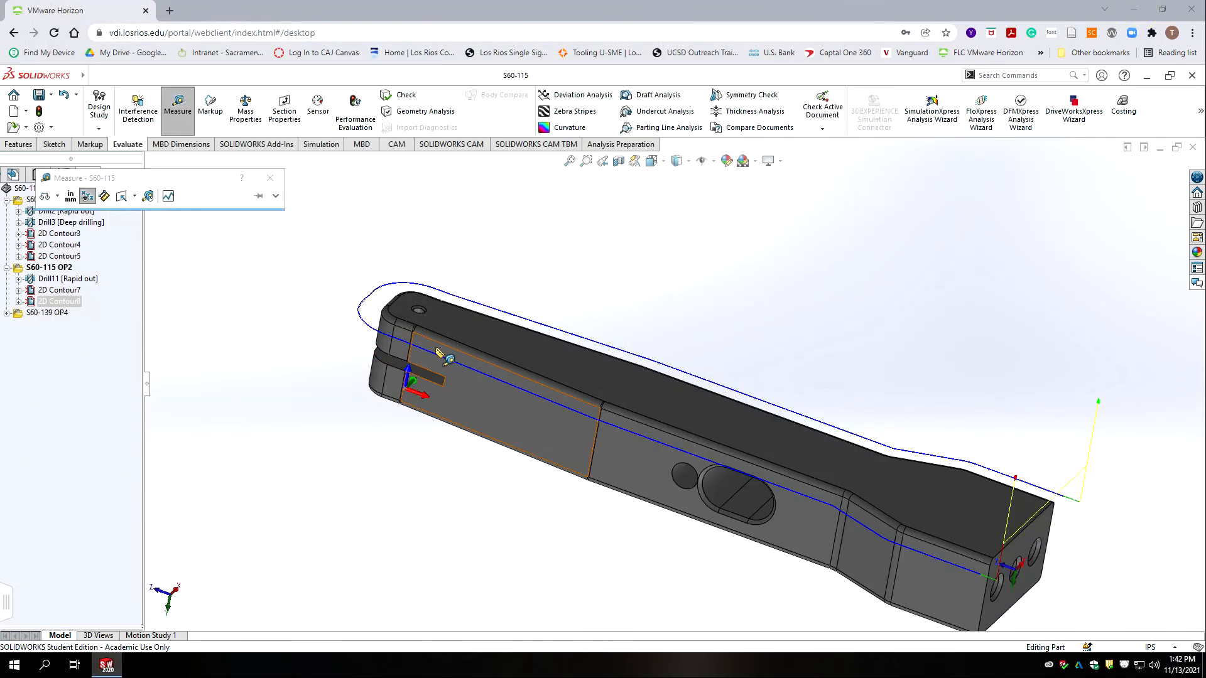
left_click(270, 177)
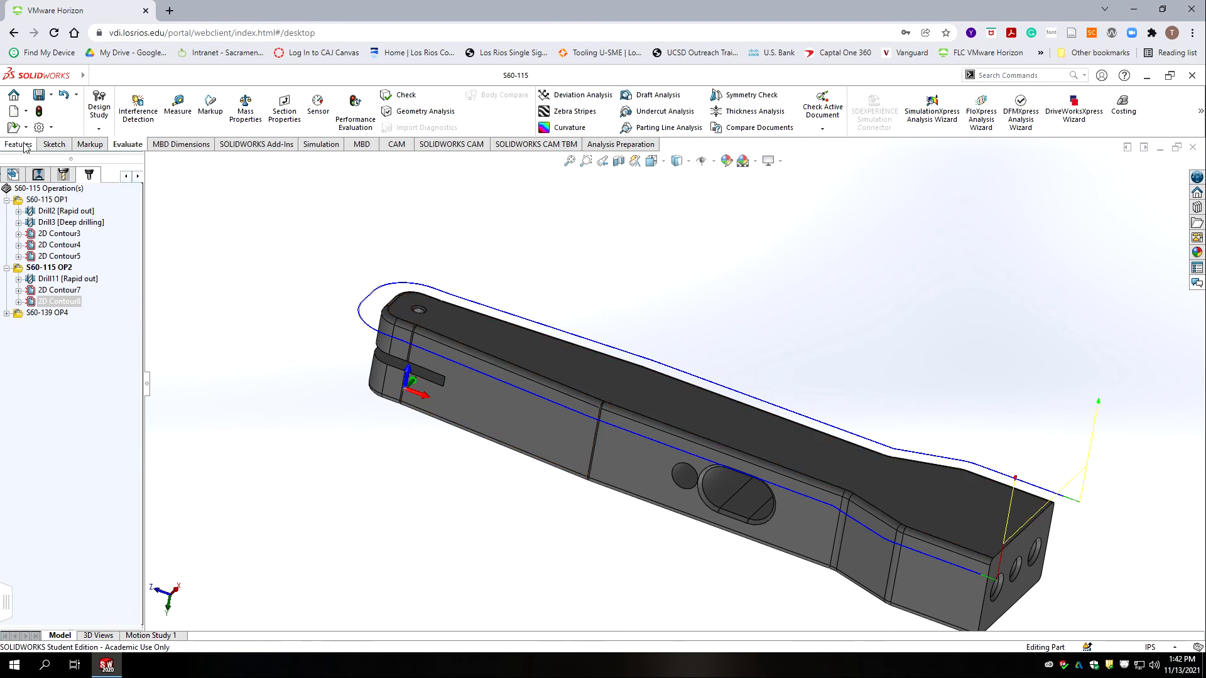
Create a new 2D Contour operation and choose tool #5, the Ø5/4 H0.0625" slot mill, from the S60-Mill library.
left_click(396, 146)
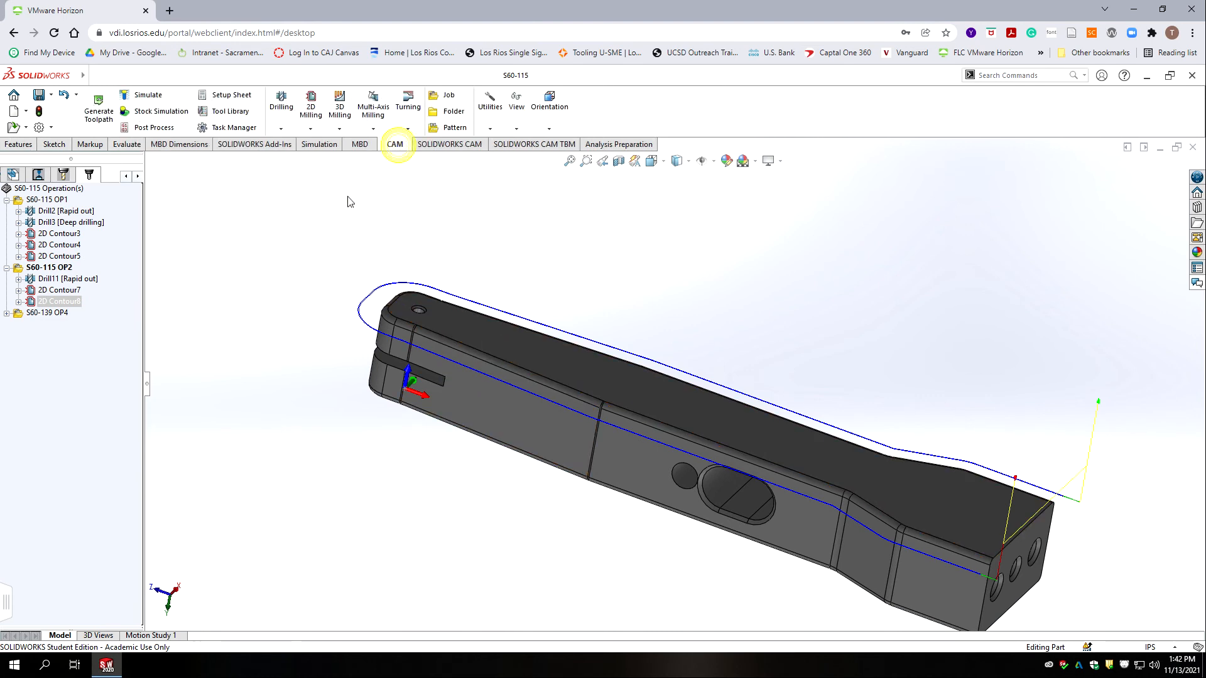
left_click(311, 107)
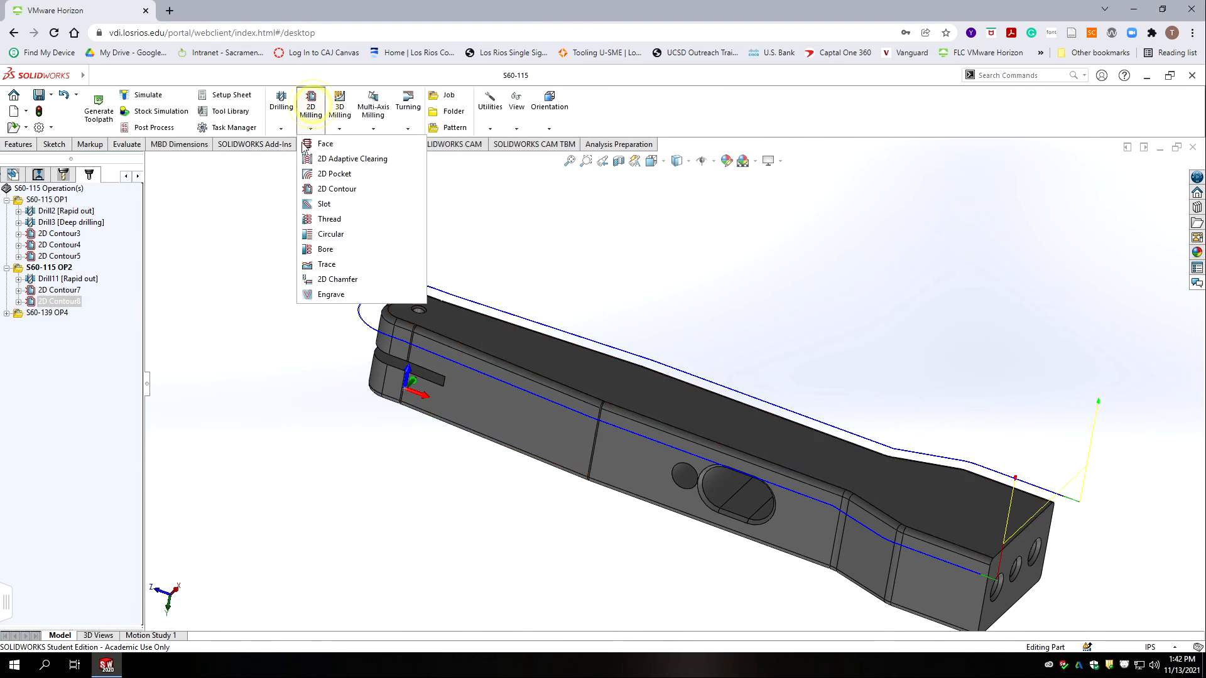
left_click(338, 189)
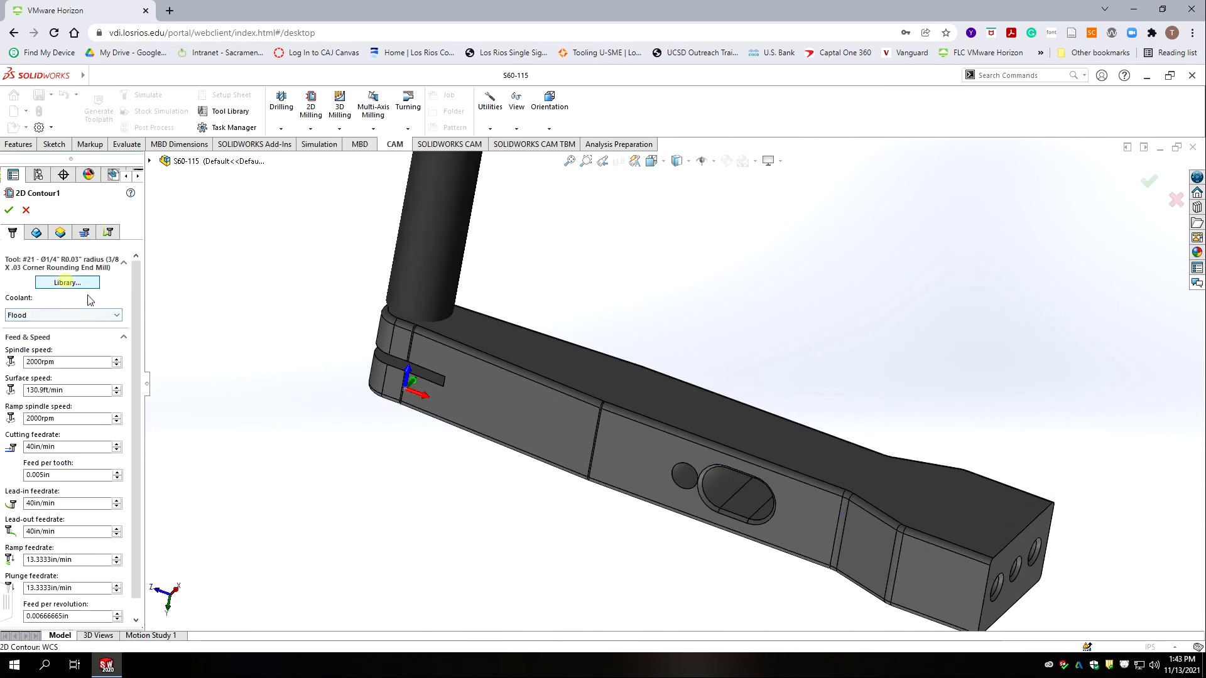
left_click(67, 283)
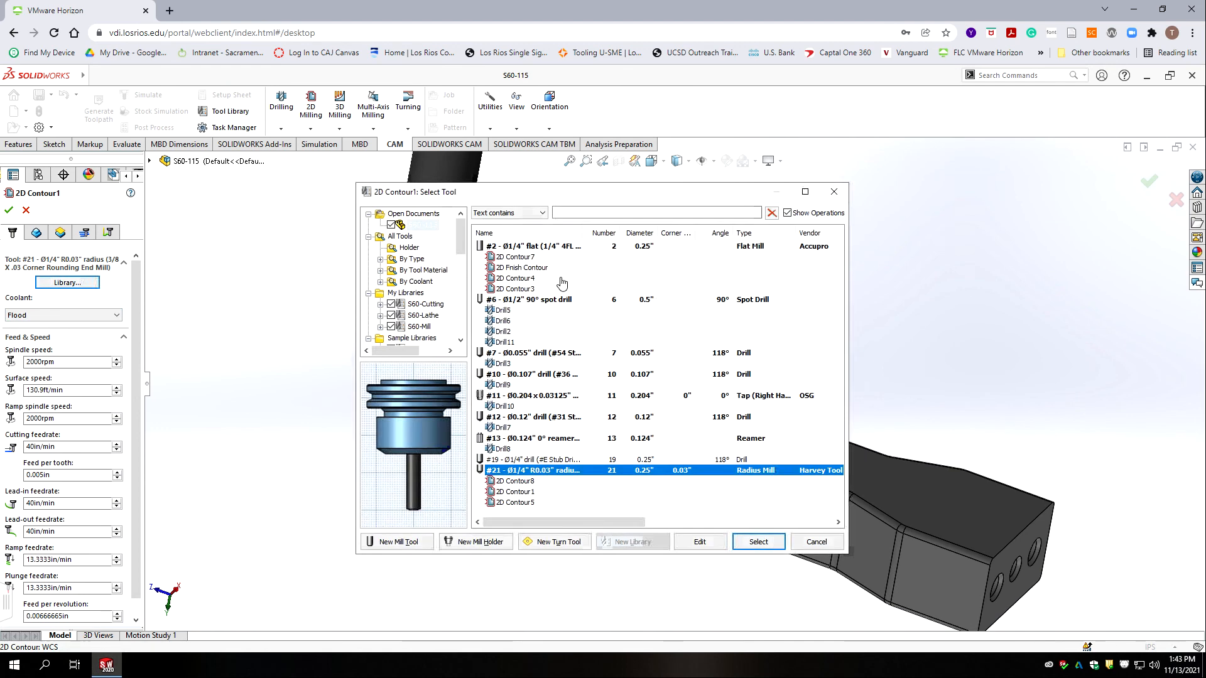
left_click(419, 327)
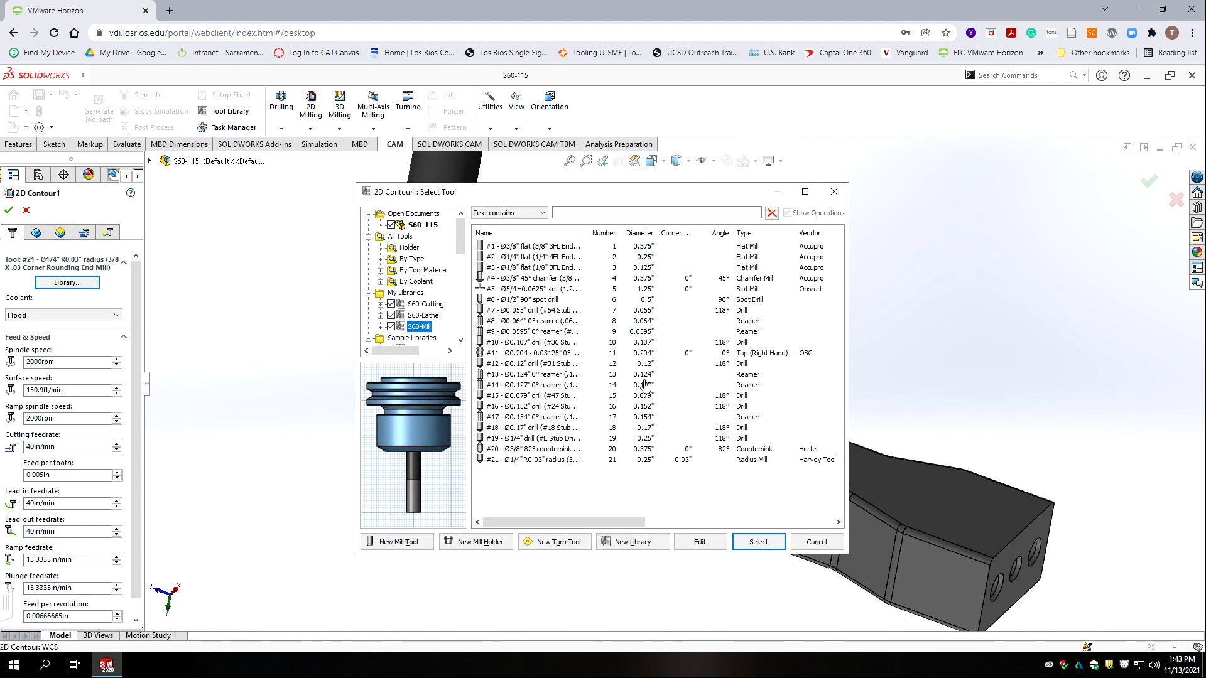
left_click(526, 291)
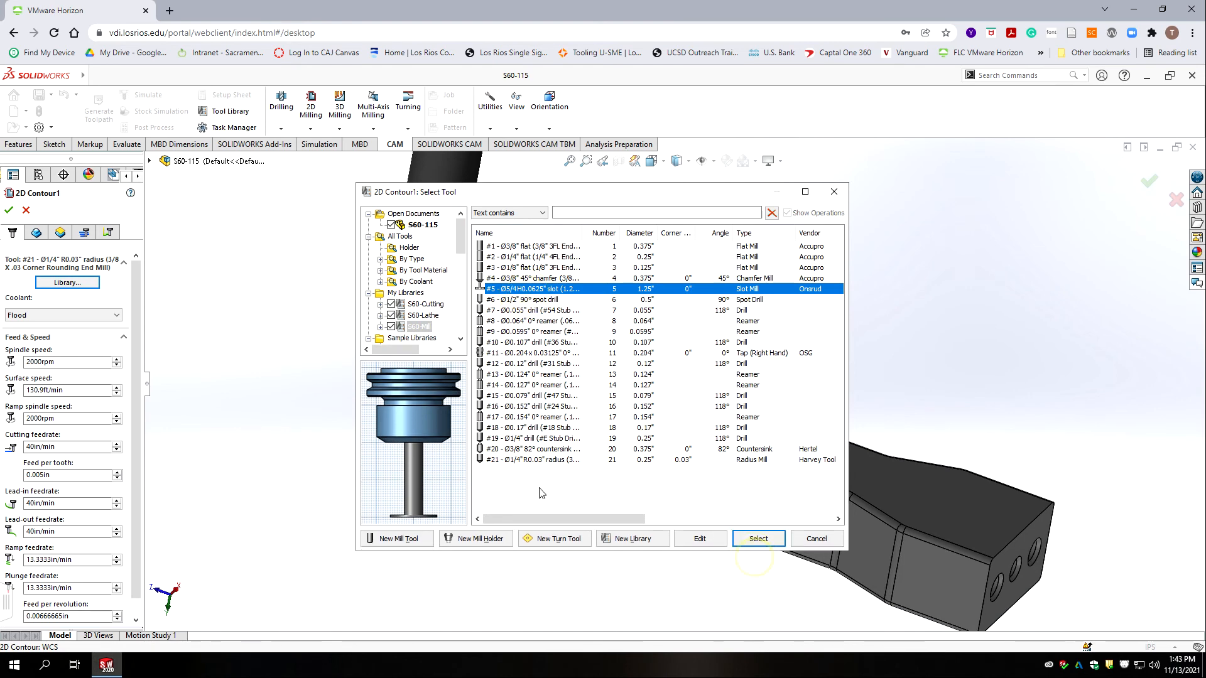
Load the chosen Ø5/4 H0.0625" slot mill into the operation and examine its fit against the narrow side slot.
left_click(741, 539)
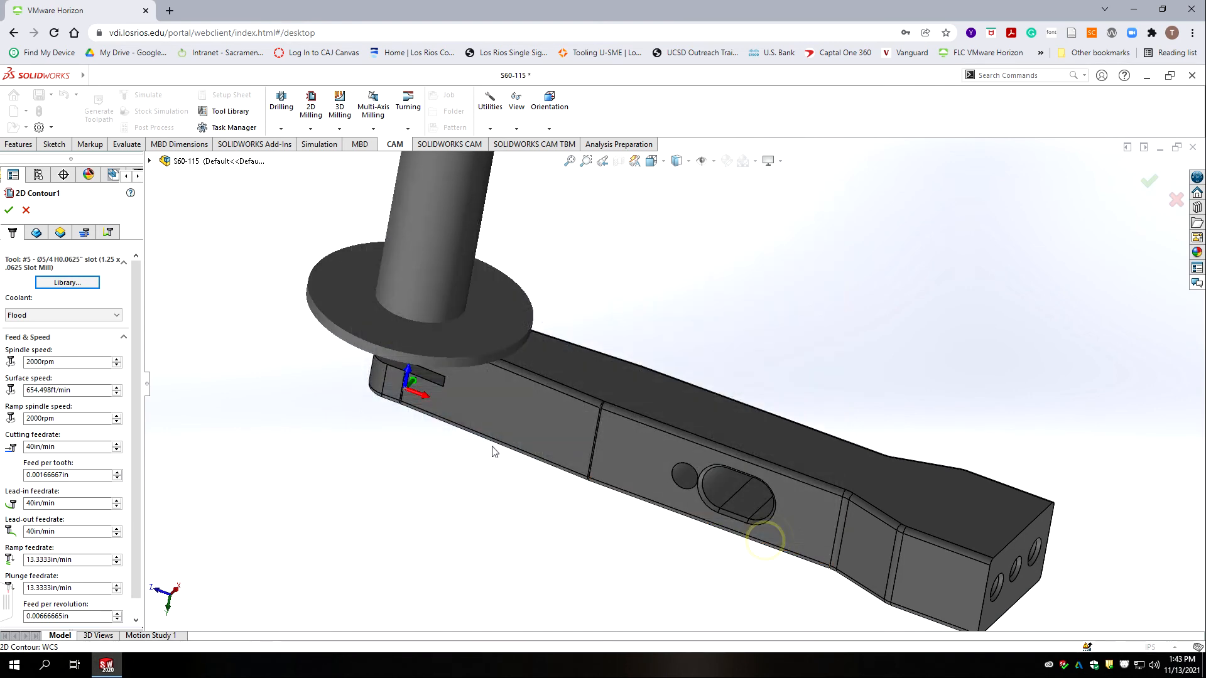
scroll(377, 453, "down", 3)
scroll(460, 429, "up", 3)
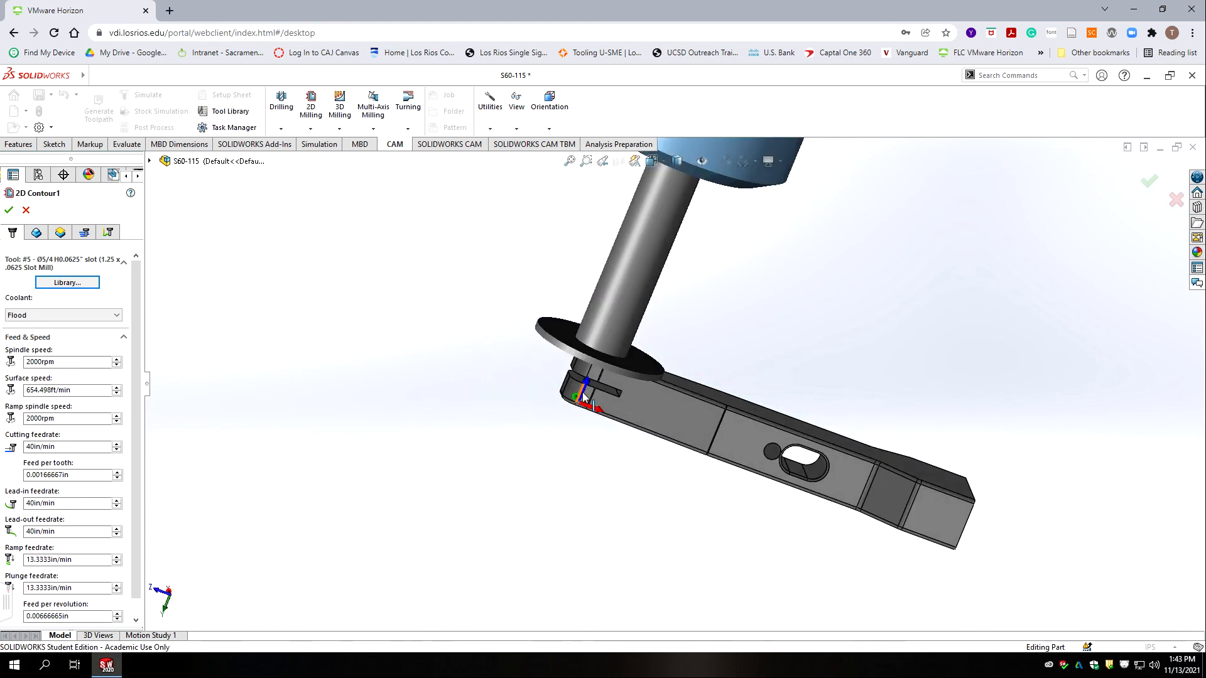
scroll(597, 385, "down", 3)
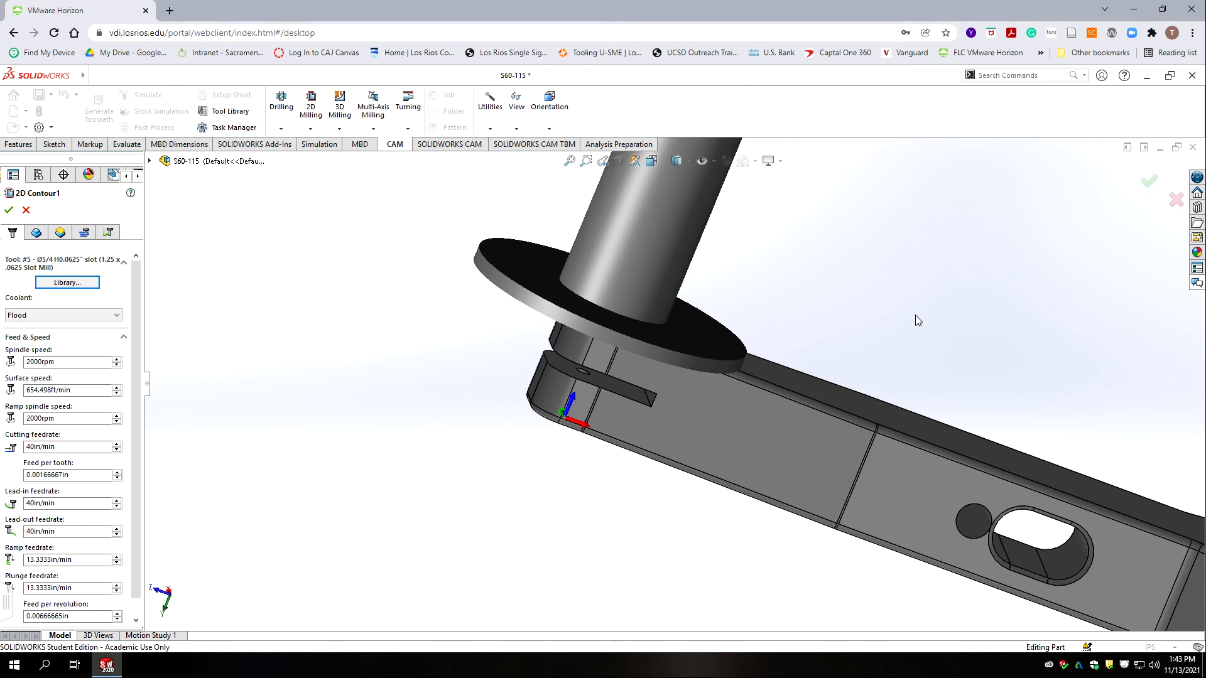
scroll(930, 276, "up", 2)
scroll(817, 324, "up", 2)
scroll(666, 325, "down", 1)
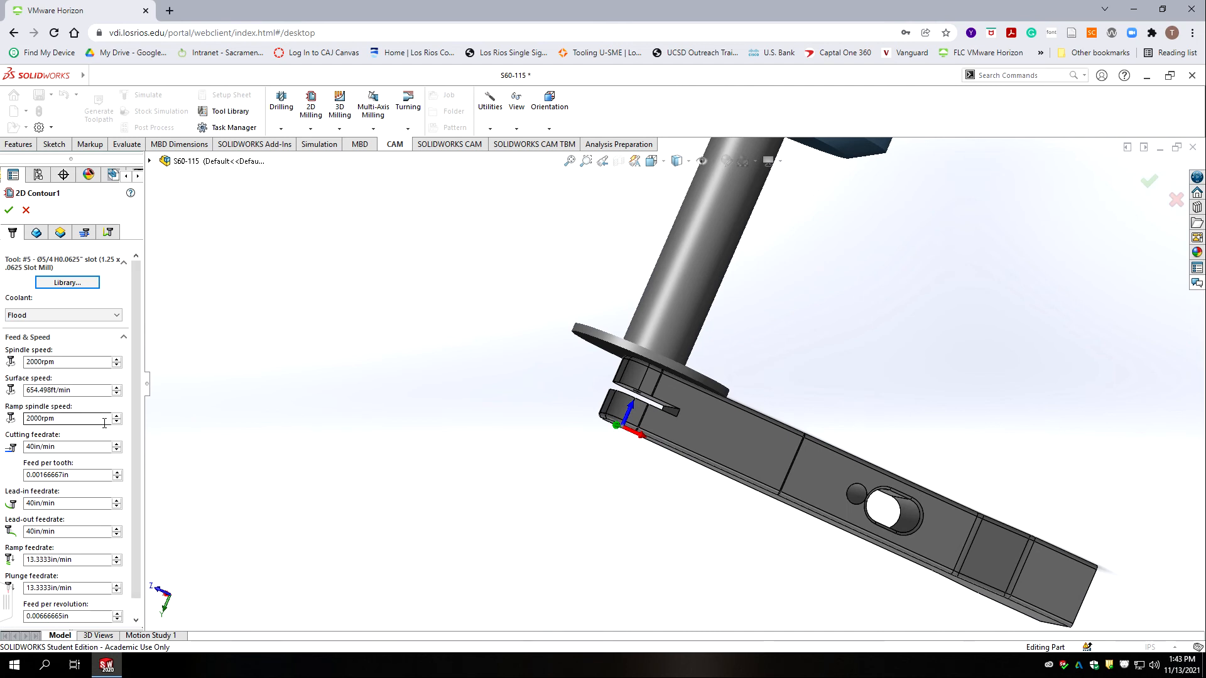
scroll(526, 471, "up", 1)
scroll(641, 425, "up", 3)
scroll(687, 402, "down", 4)
scroll(694, 393, "down", 2)
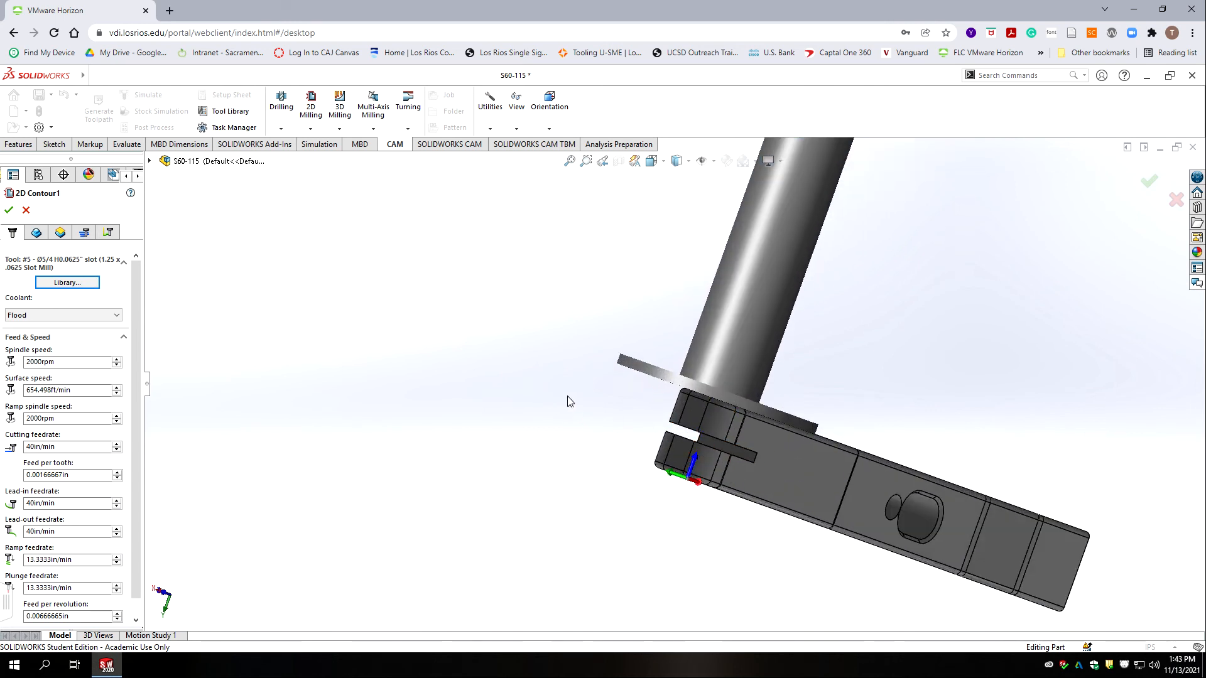
scroll(616, 433, "up", 3)
middle_click_drag(615, 432, 594, 479)
scroll(600, 455, "up", 2)
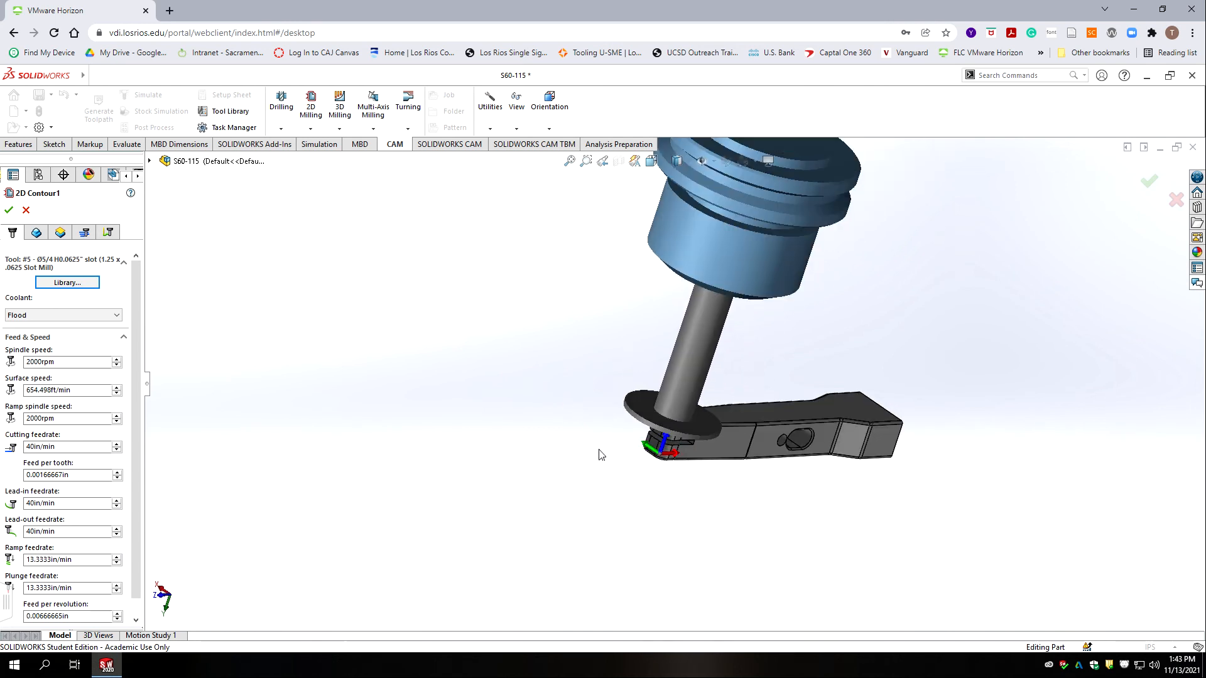
scroll(601, 455, "down", 7)
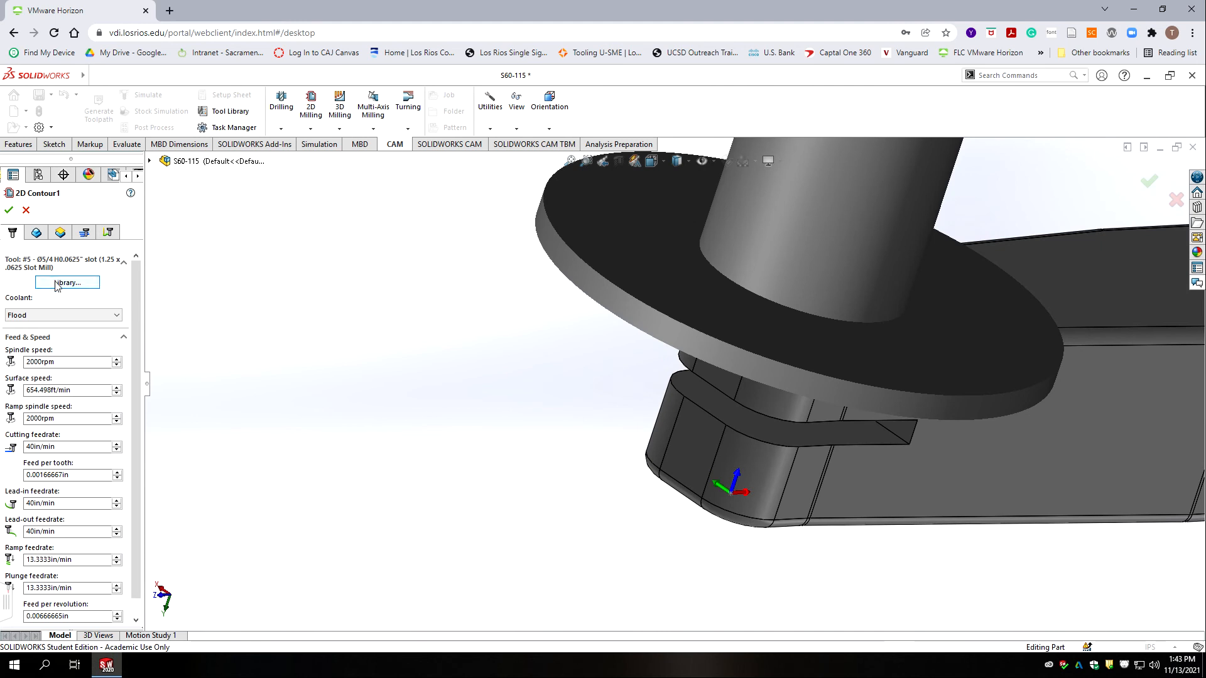
Select the narrow slot's inner end edge as the contour geometry, with Propagate along Z turned off.
left_click(36, 232)
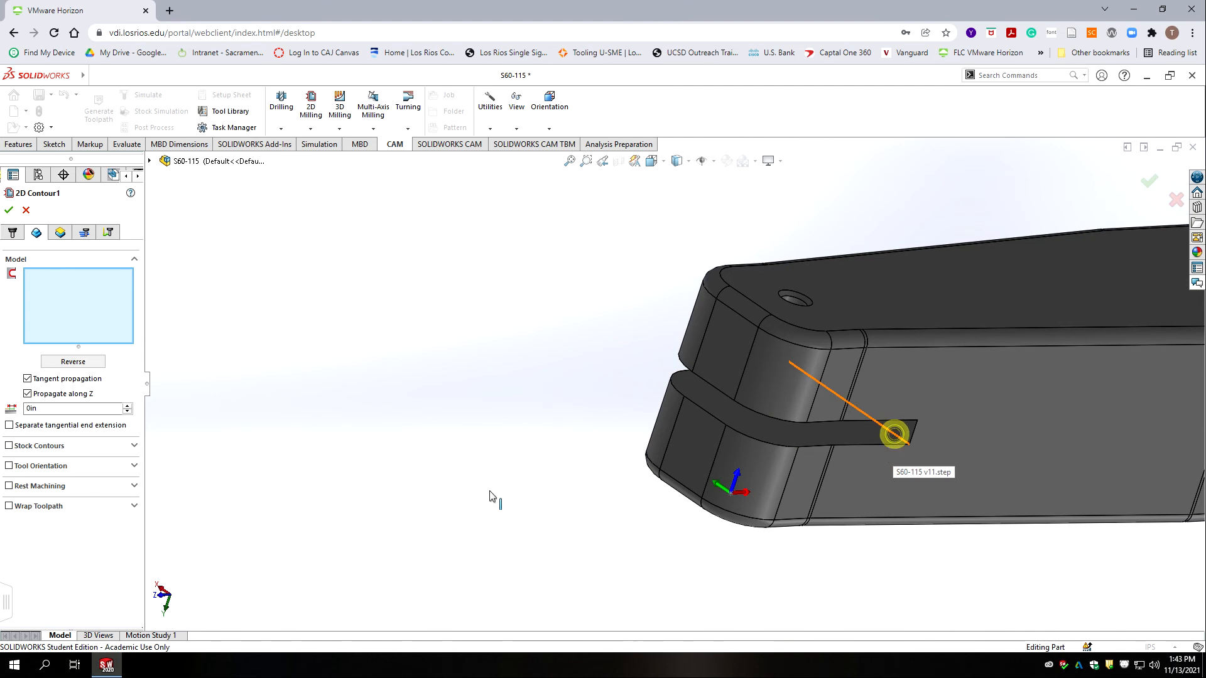
left_click(897, 436)
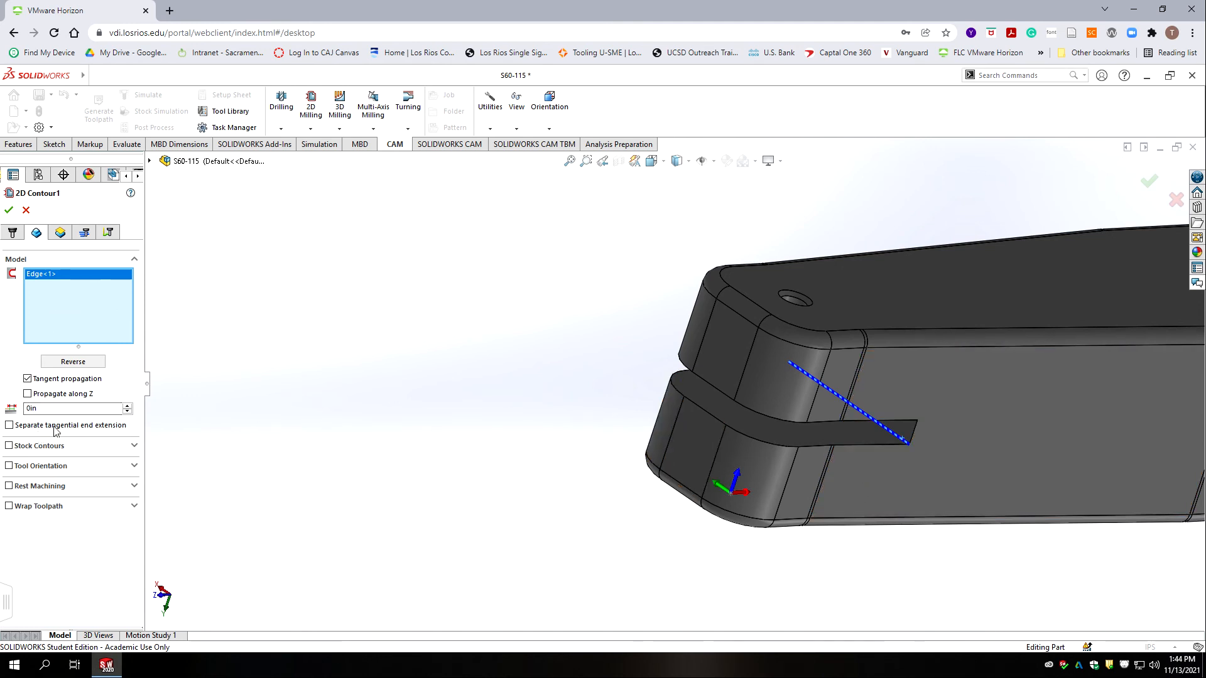
mouse_move(101, 430)
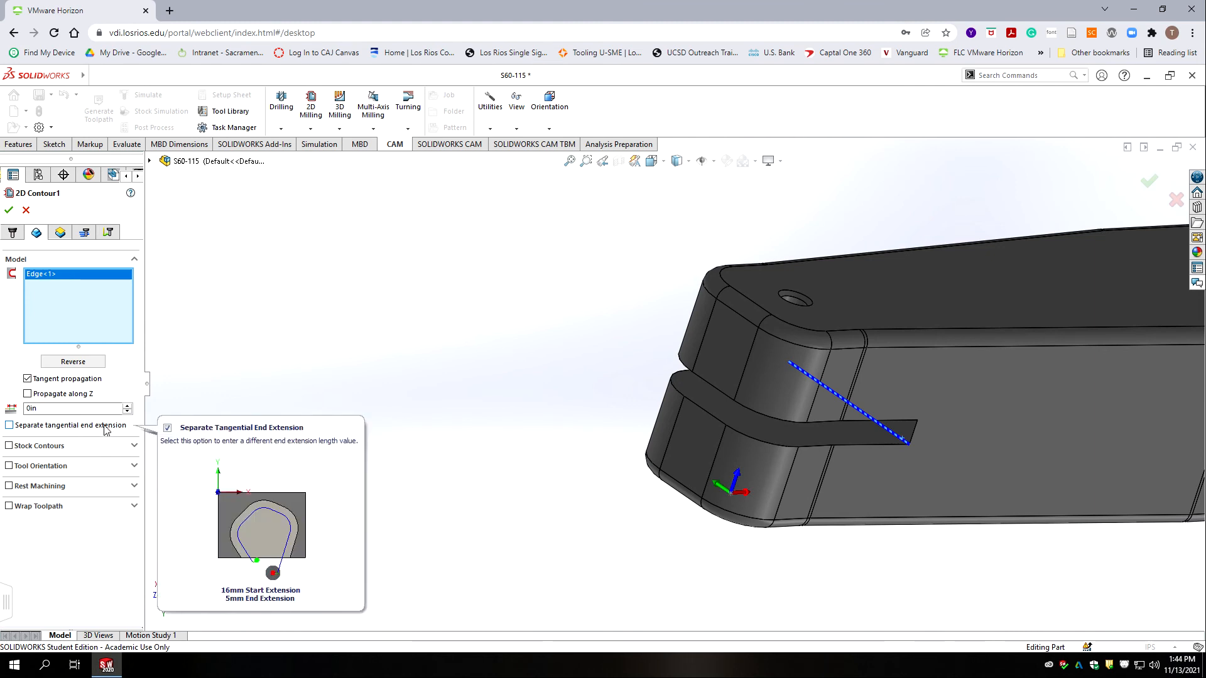
Set the bottom height offset from the contour to -0.0025 in.
left_click(60, 233)
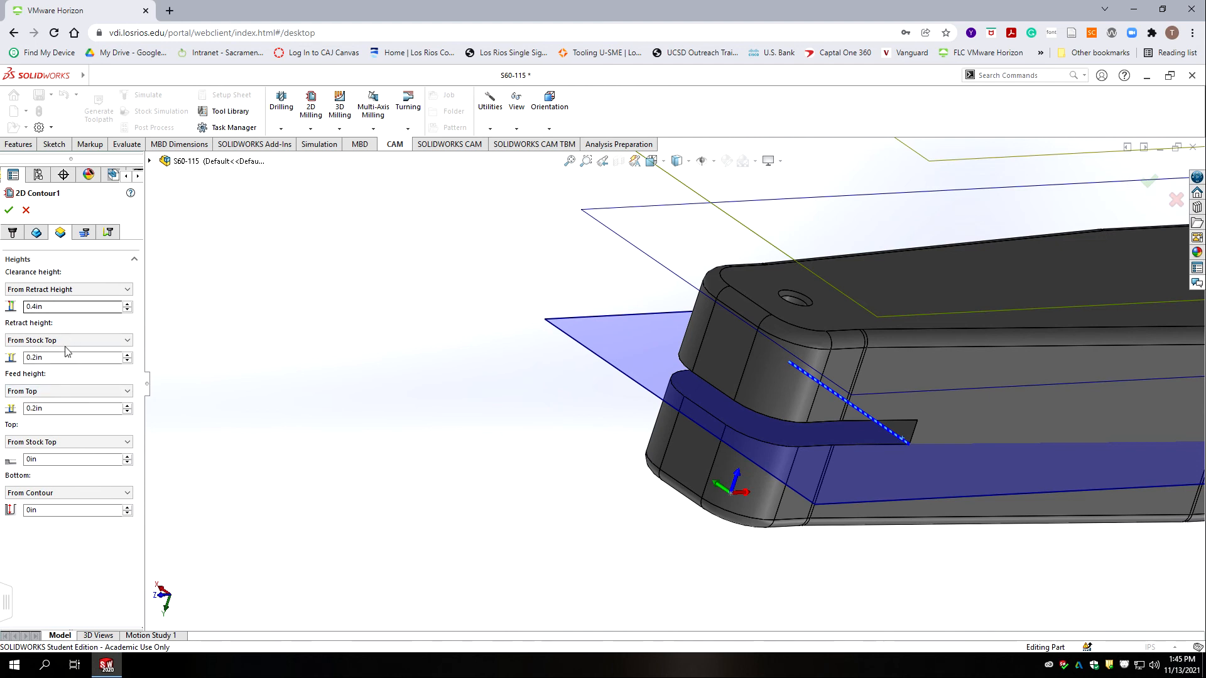
mouse_move(65, 394)
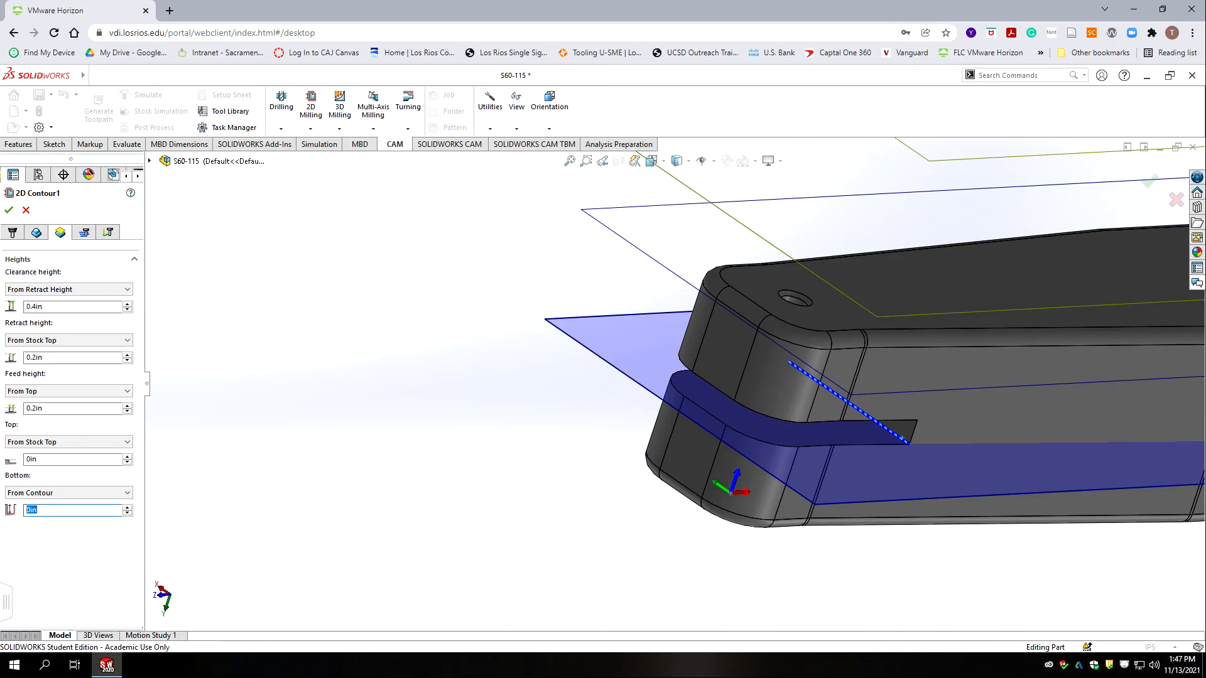
type("-")
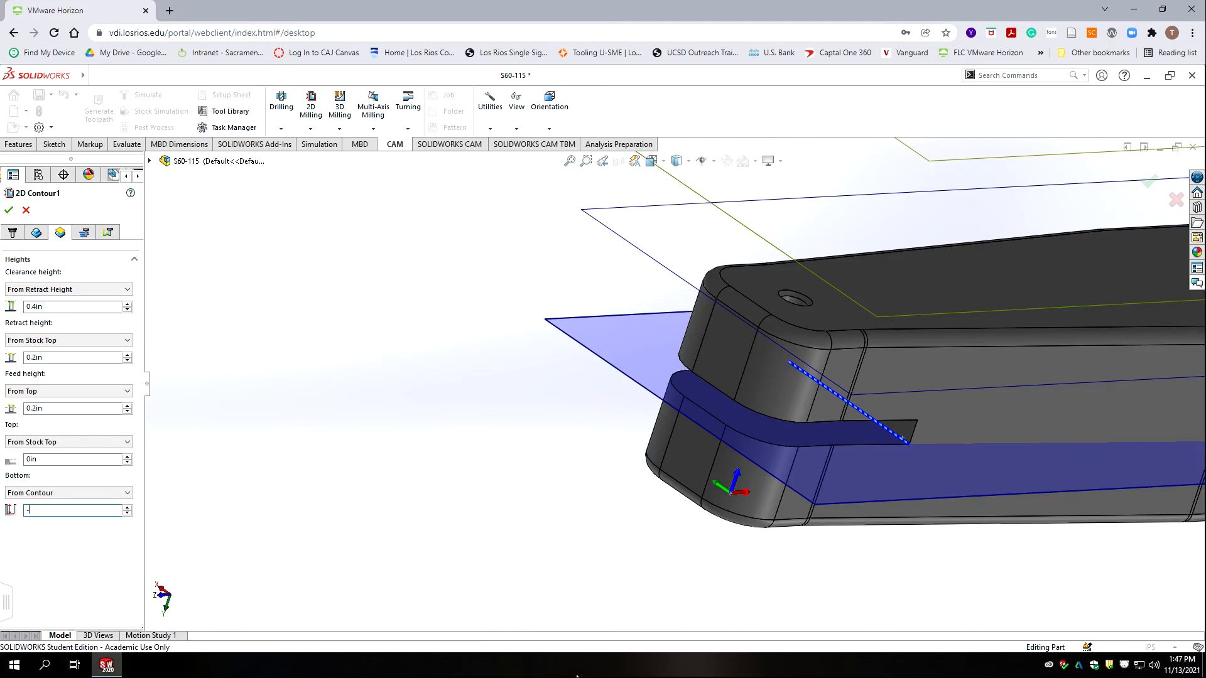
type(".0025")
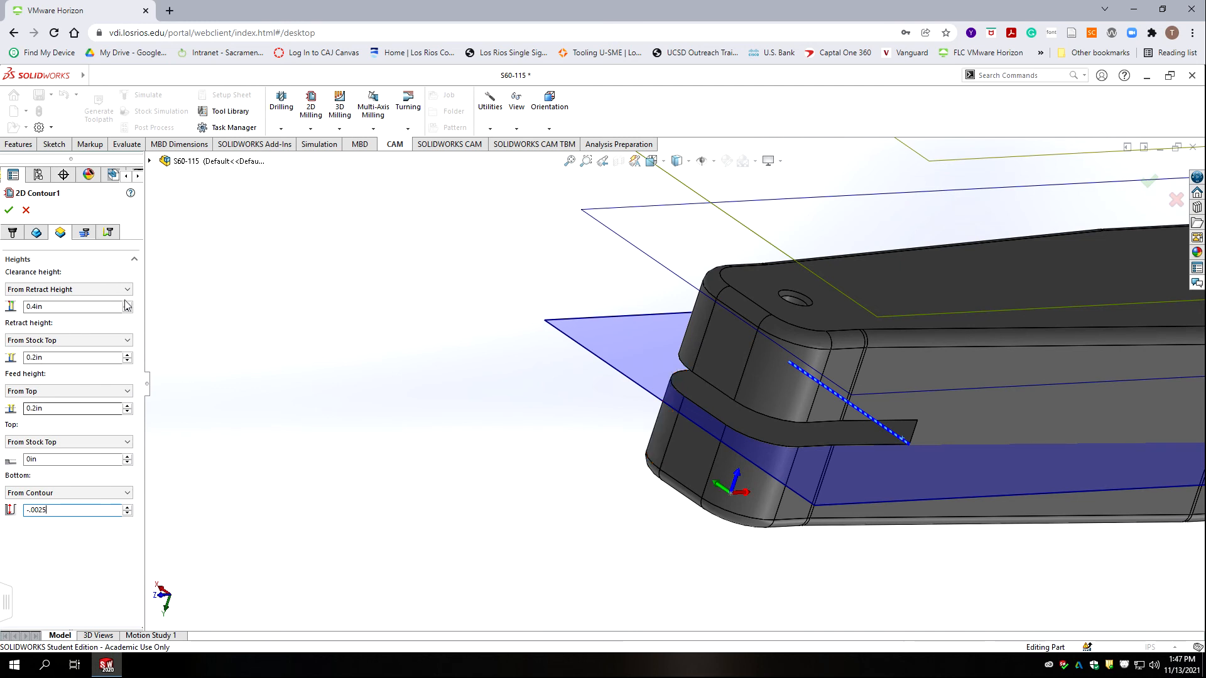
Set the contour's compensation type to Wear and switch the sideways compensation to the opposite side.
left_click(84, 232)
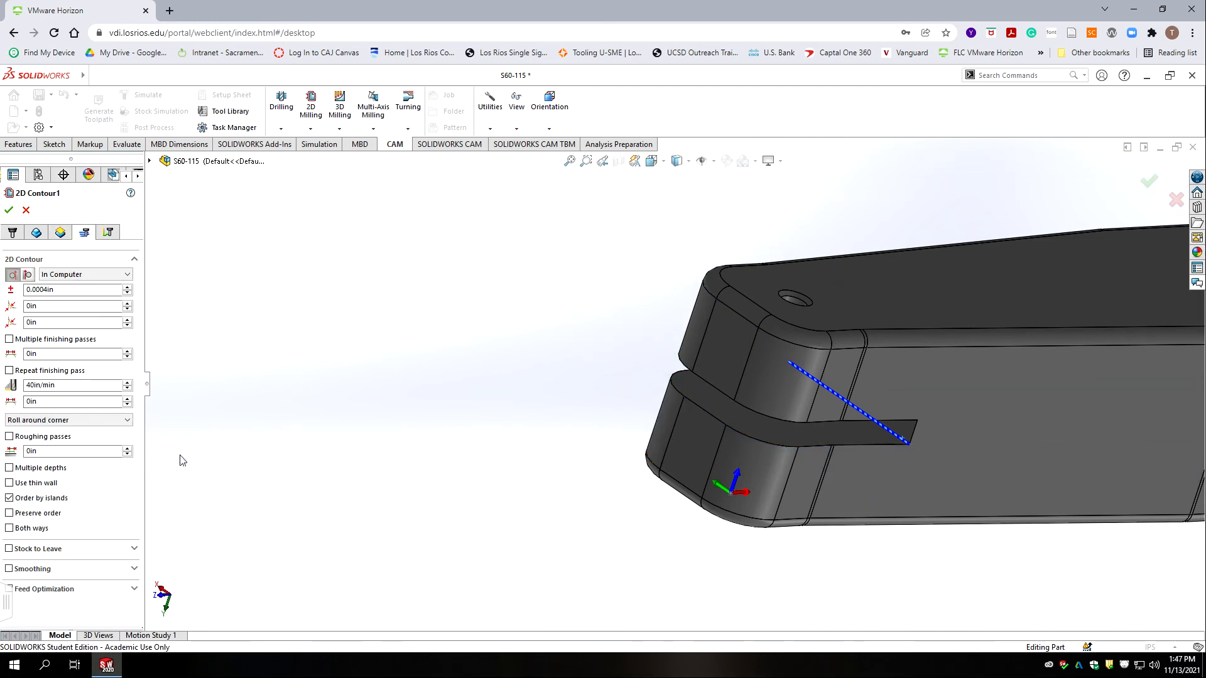
left_click(82, 276)
left_click(65, 303)
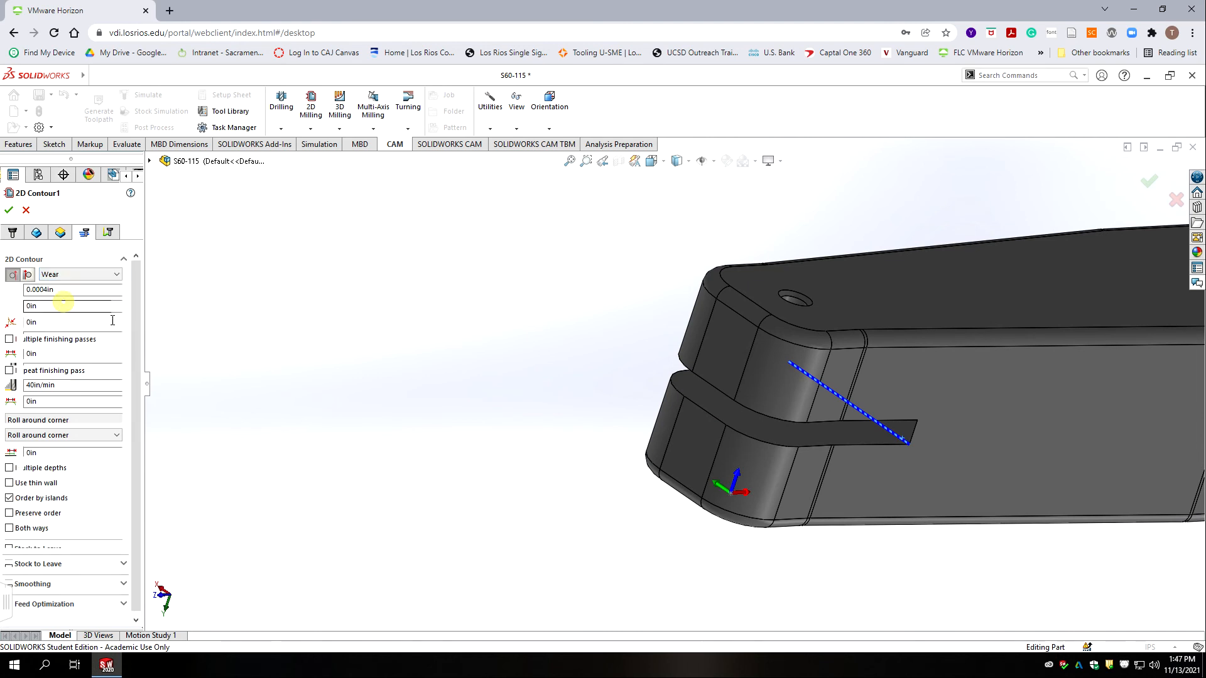
left_click(29, 276)
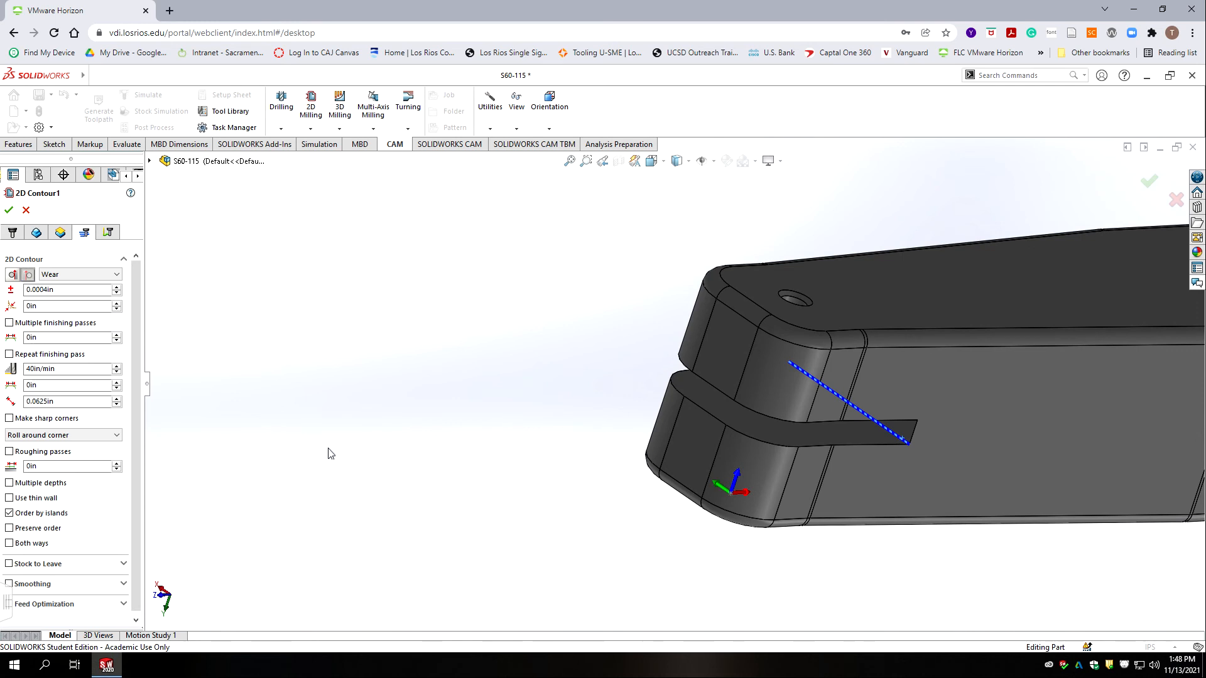
Set the slot mill's lead-in, lead-out, ramp and plunge feedrates to 10 in/min.
left_click(37, 232)
left_click(59, 503)
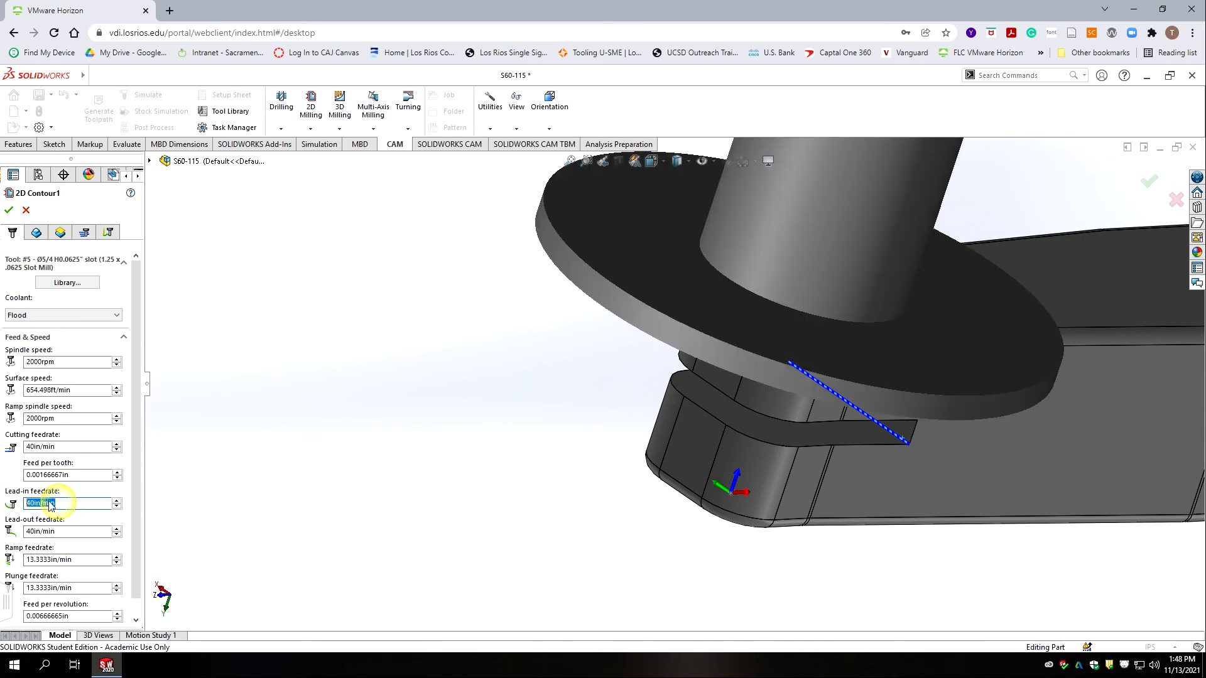
type("10")
left_click(107, 532)
key("BackSpace")
key("BackSpace")
key("BackSpace")
key("BackSpace")
key("BackSpace")
key("BackSpace")
key("BackSpace")
key("BackSpace")
type("10")
left_click(75, 559)
type("10")
key("Tab")
type("10")
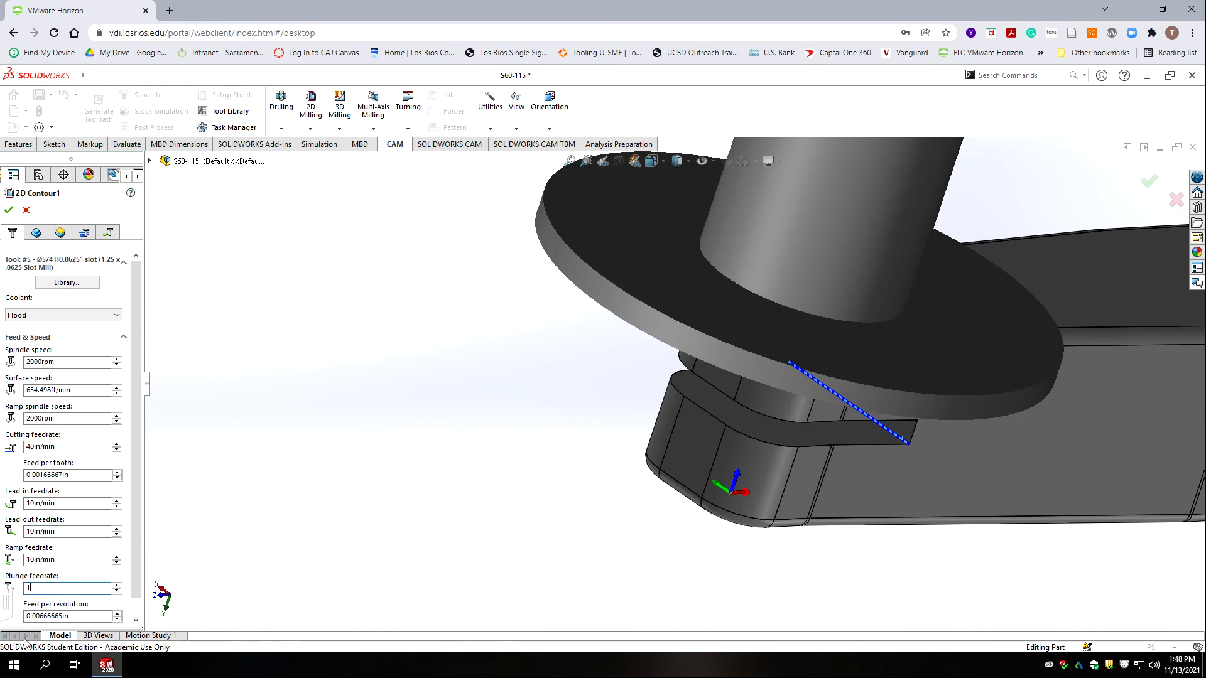
Set the contour's finishing feedrate to 10 in/min in the passes settings.
left_click(38, 233)
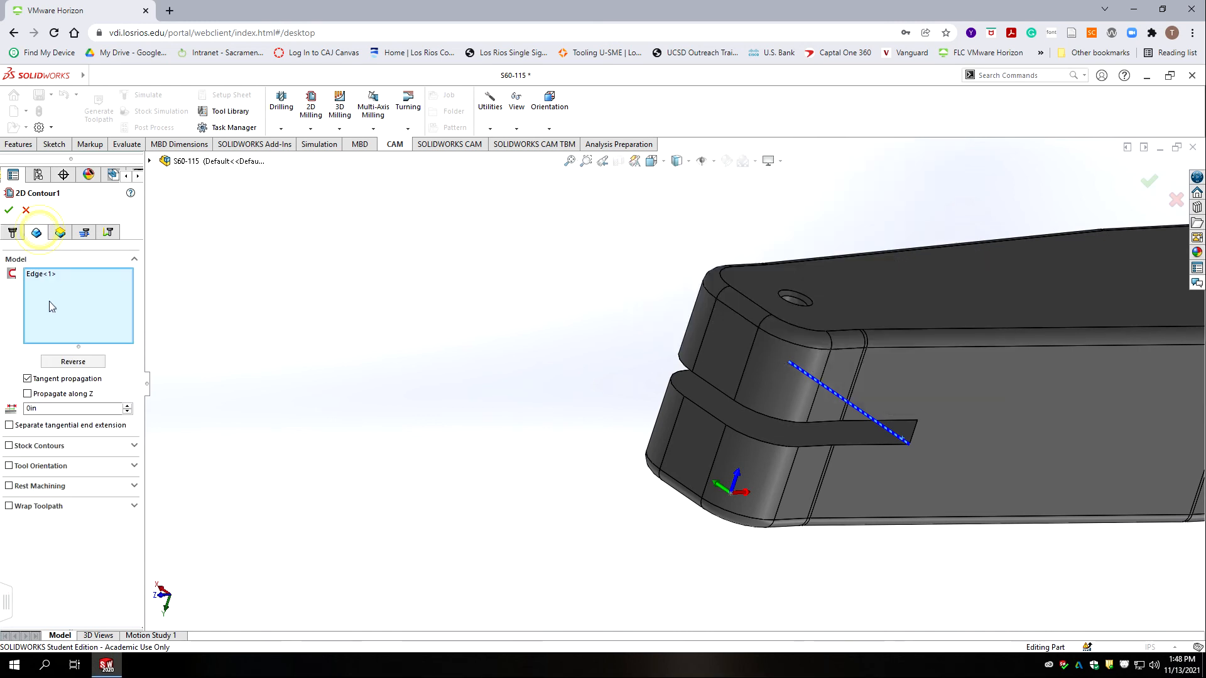
left_click(61, 232)
left_click(84, 232)
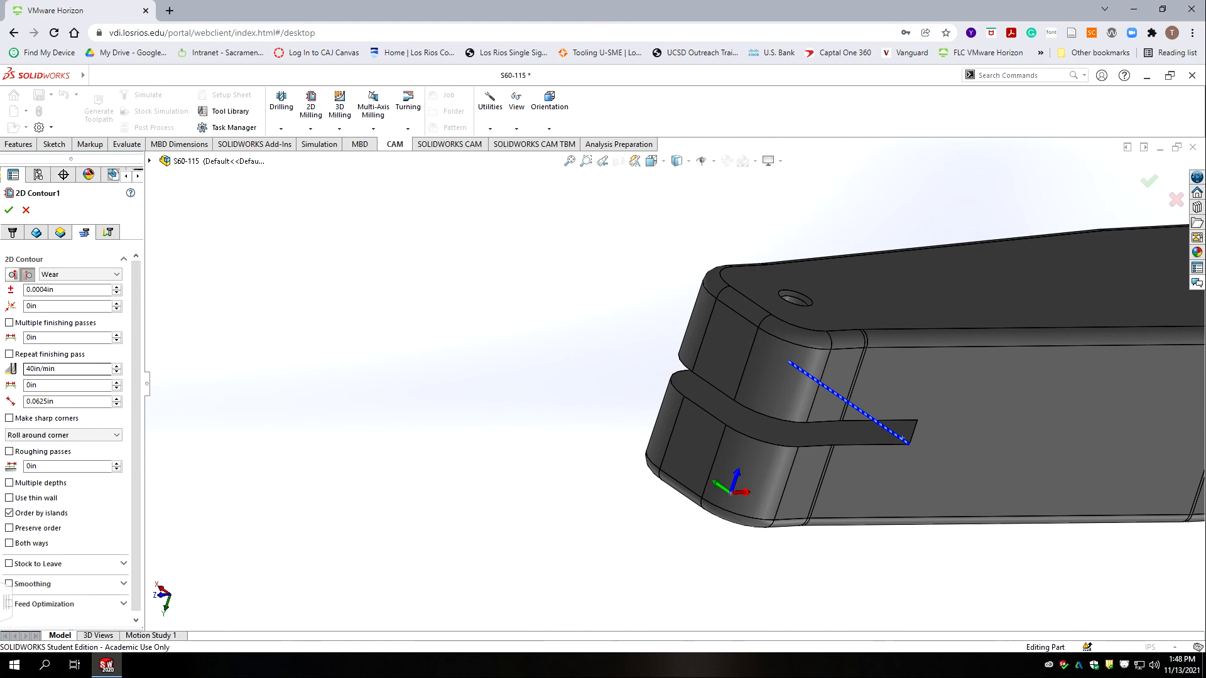
double_click(63, 370)
type("10")
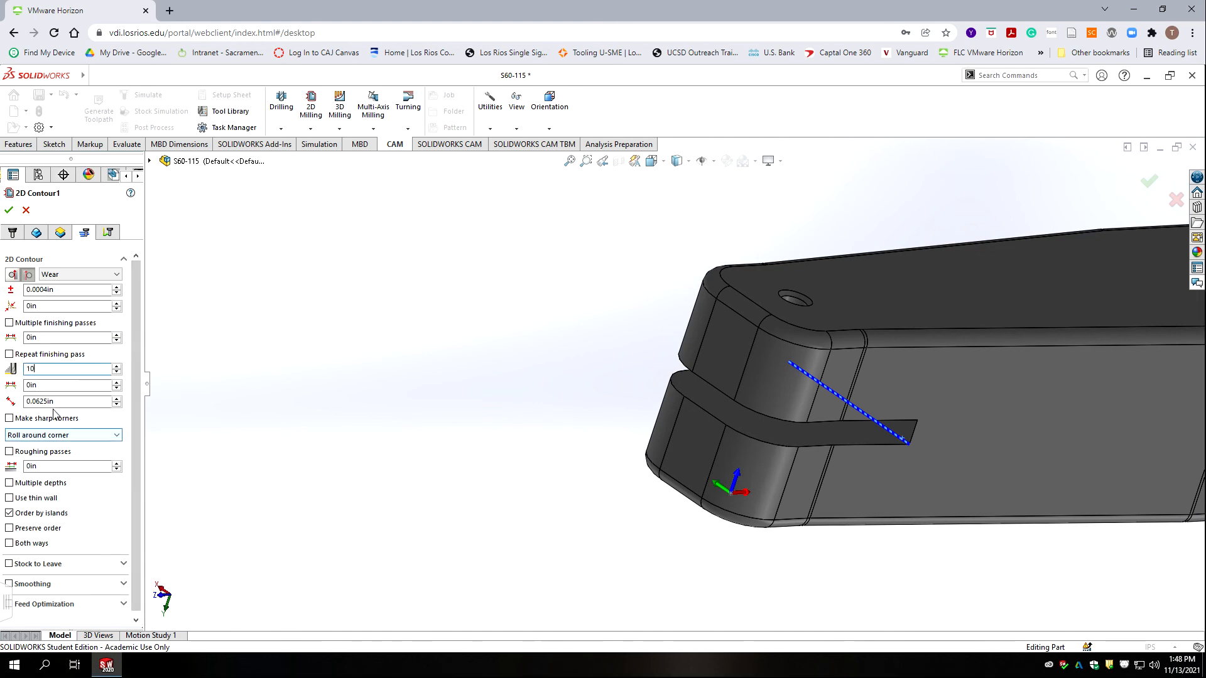
left_click(49, 386)
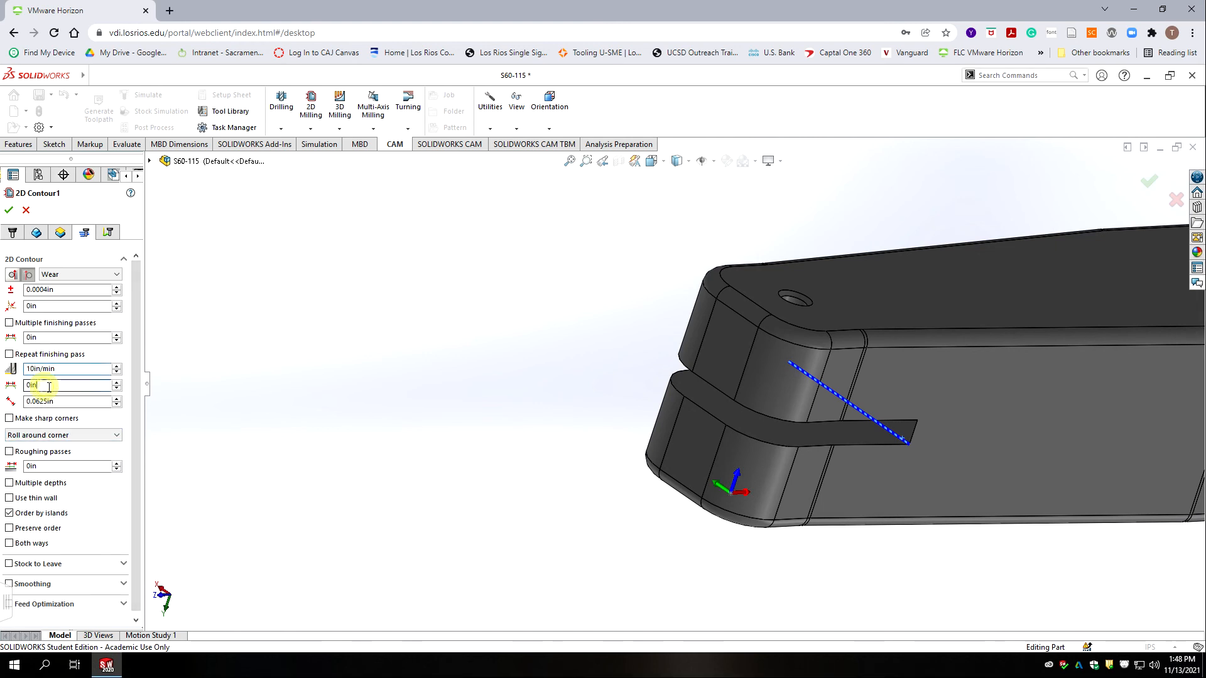
Enable roughing passes and set the finishing stepover to 0.01 in.
left_click(9, 451)
double_click(80, 505)
left_click_drag(76, 339, 1, 351)
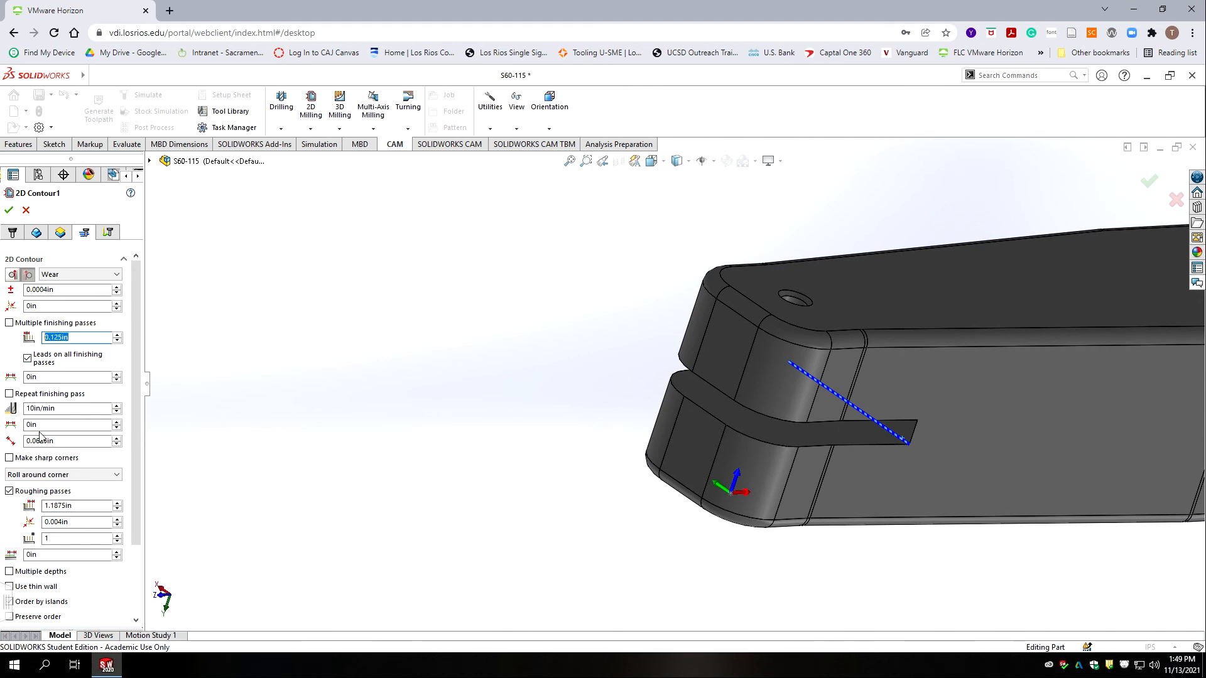
type(".001")
key("BackSpace")
key("BackSpace")
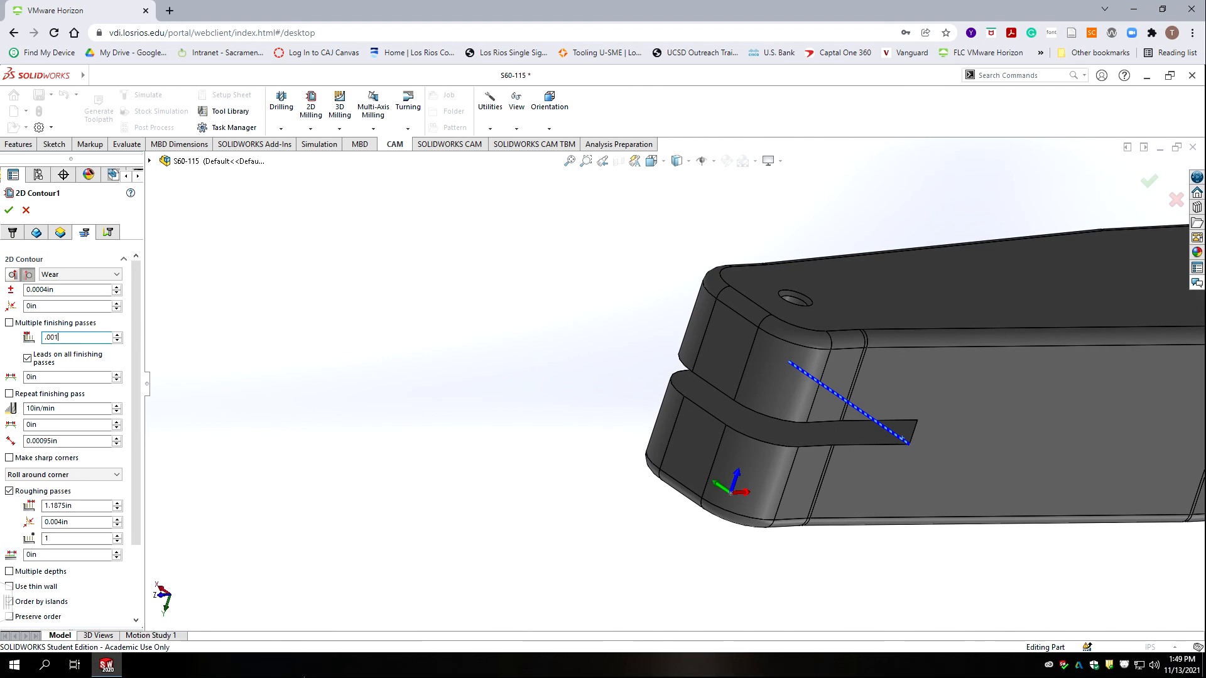
type("1")
key("Tab")
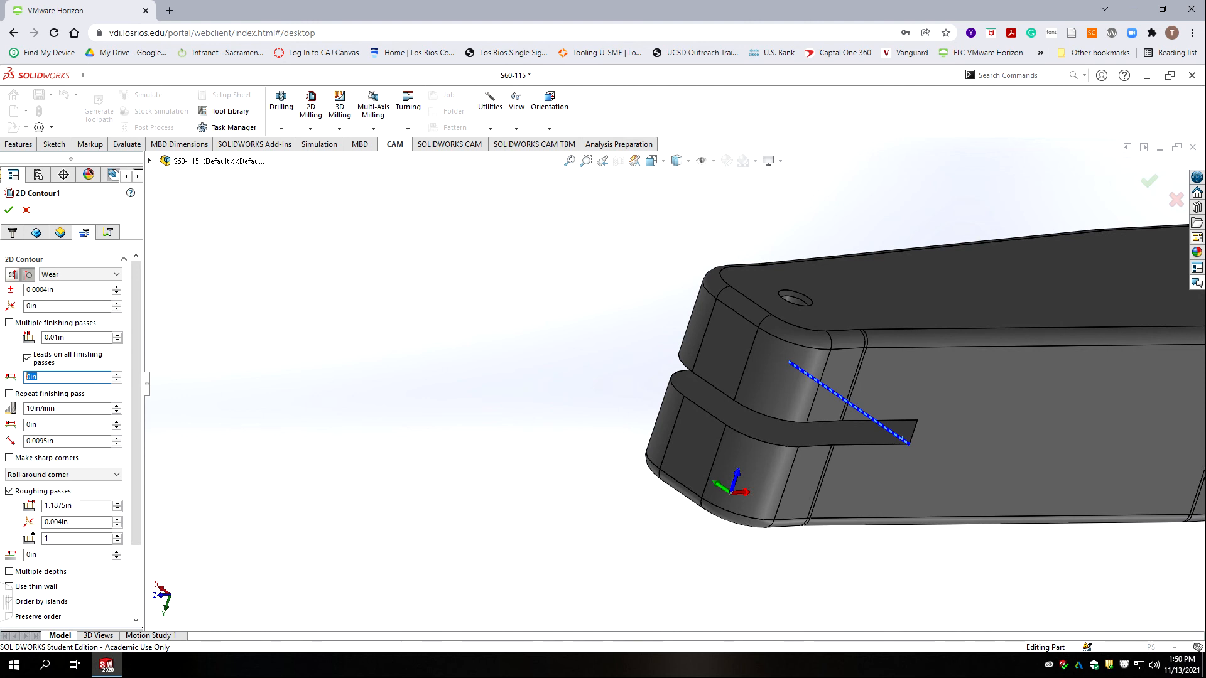
Set the finishing passes' distance below the leads option to 0.75 in and the roughing stepover to 0.03 in.
type(".75")
key("Tab")
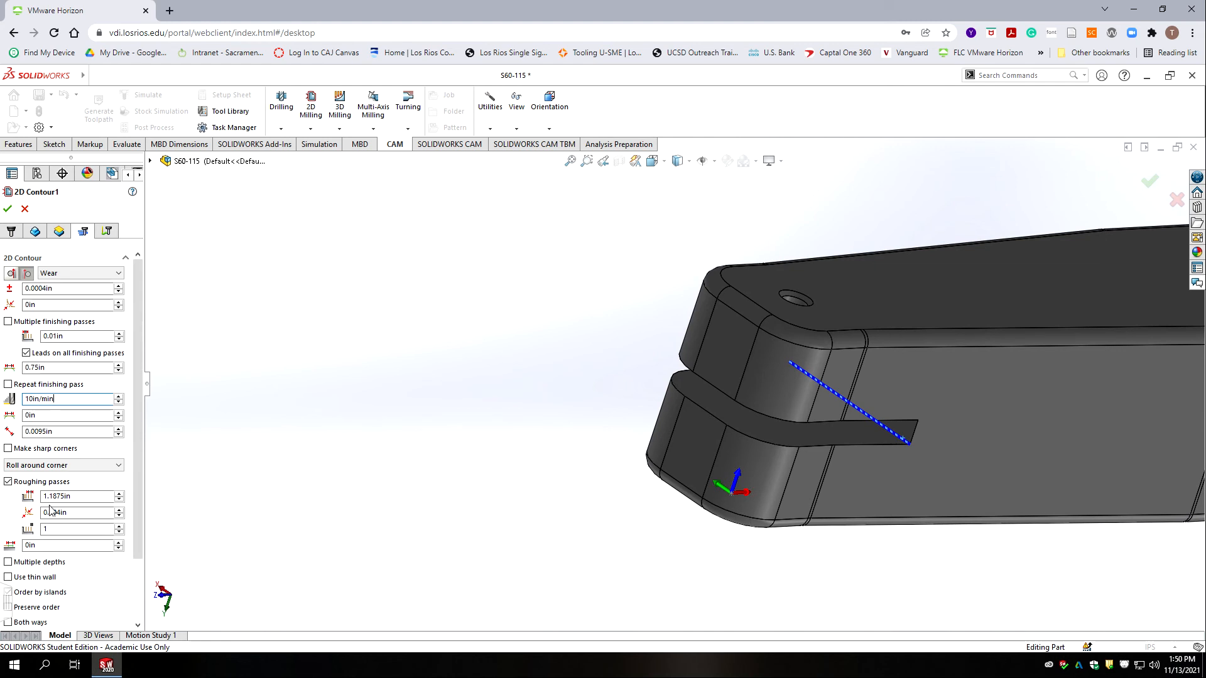
left_click(80, 498)
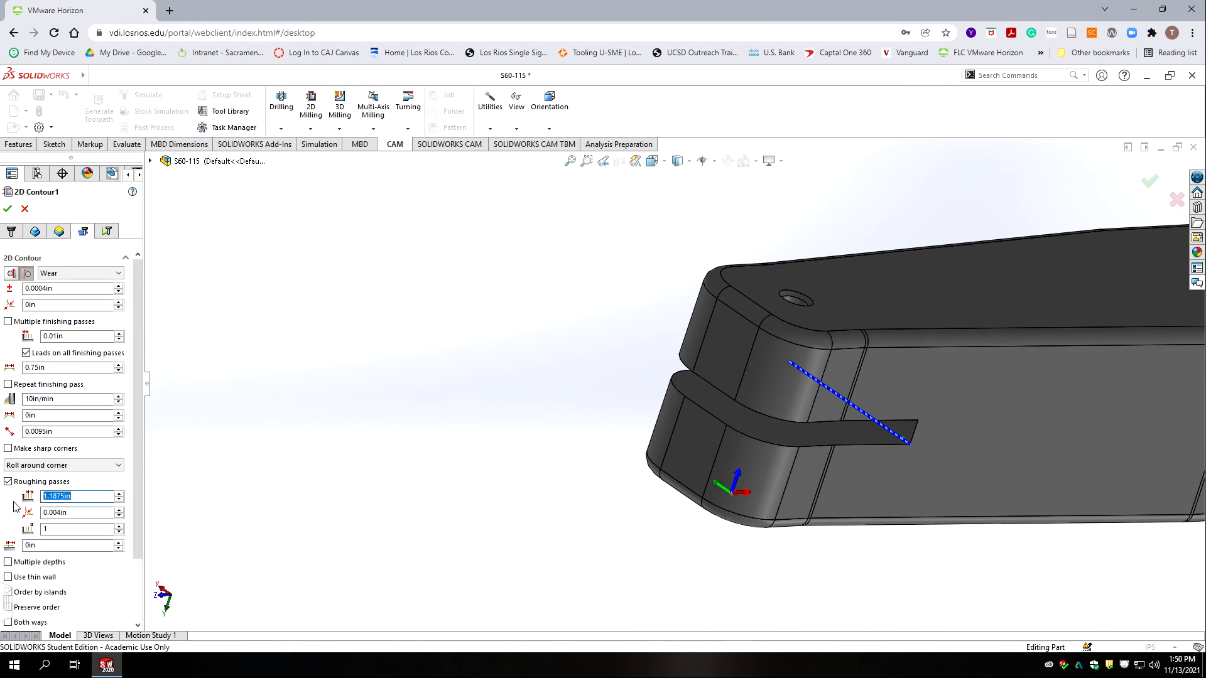
type(".0")
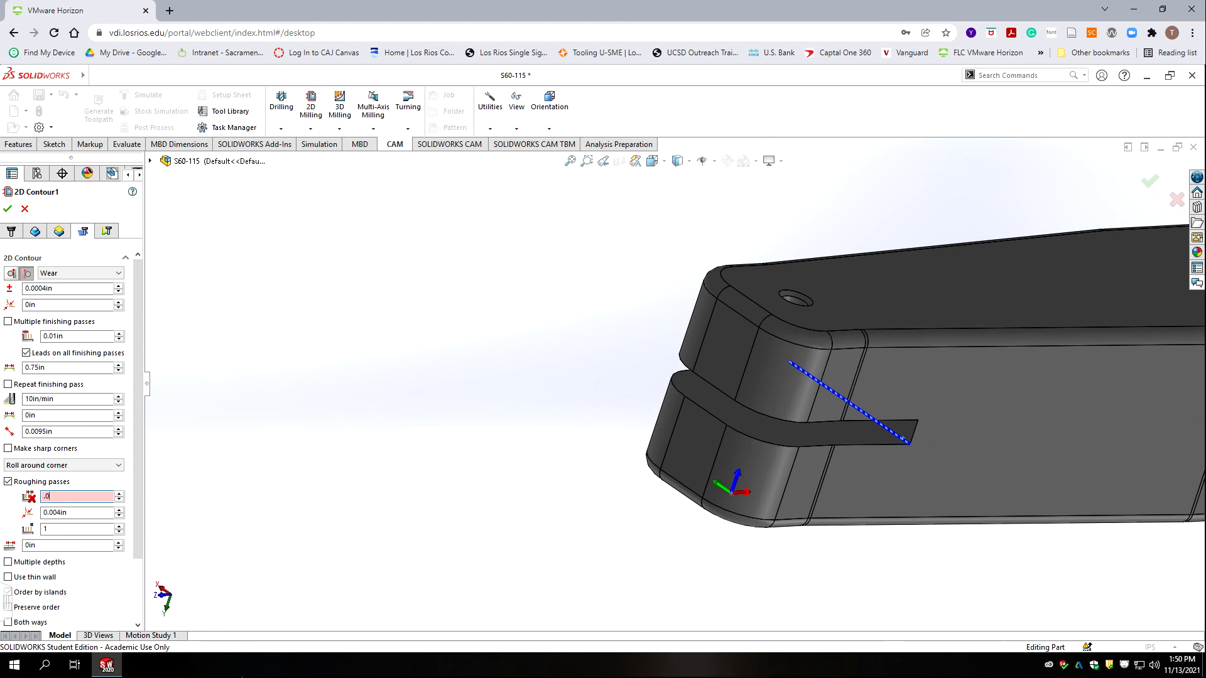
type("3")
key("Tab")
key("Tab")
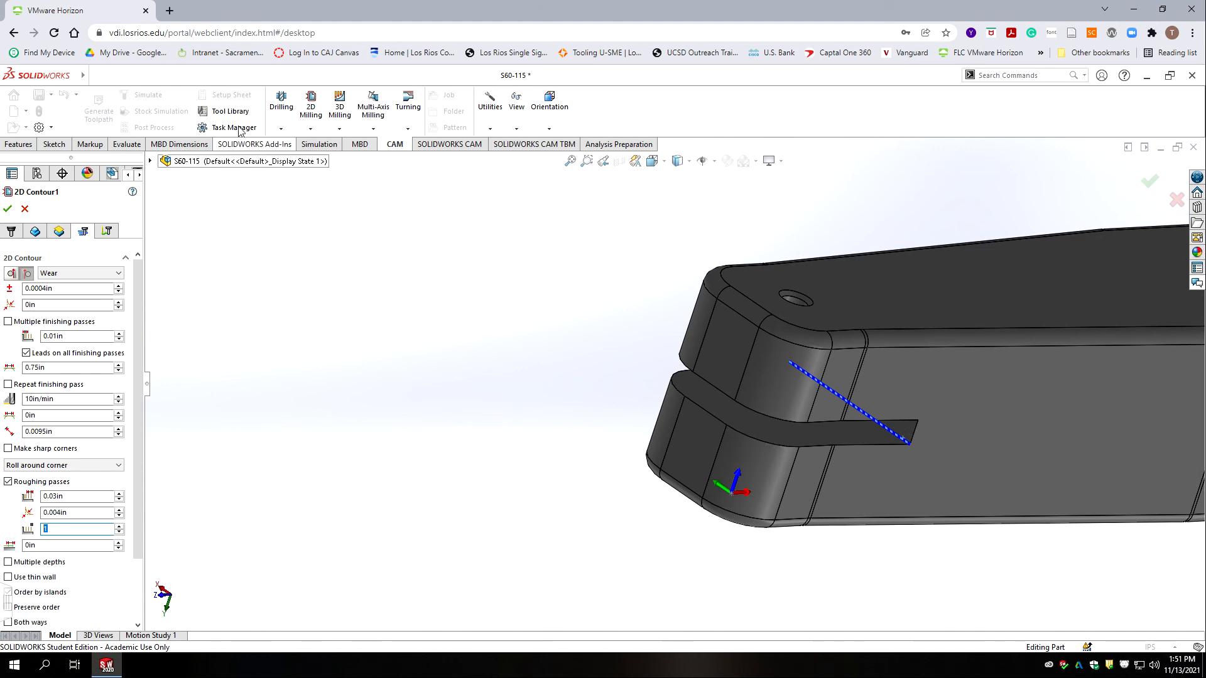
Check the slot depth on the S60-115 drawing and divide 0.482 by 0.03 in Calculator to find the number of roughing passes.
key("alt+Tab")
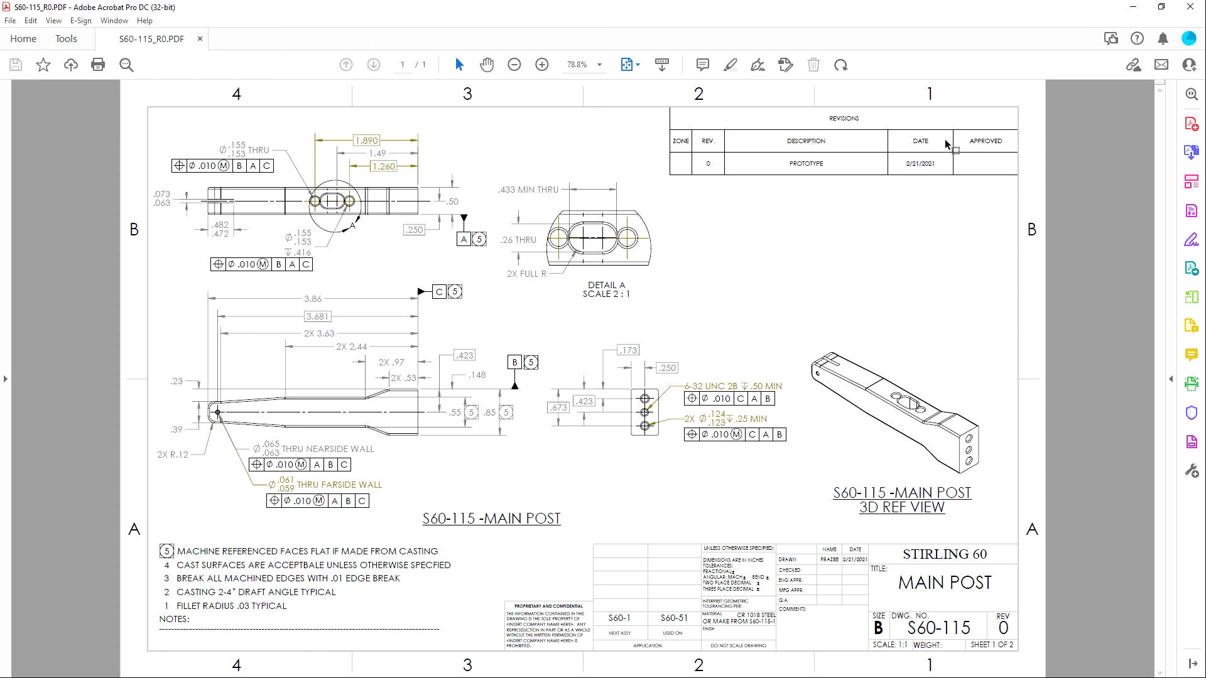
left_click(1133, 7)
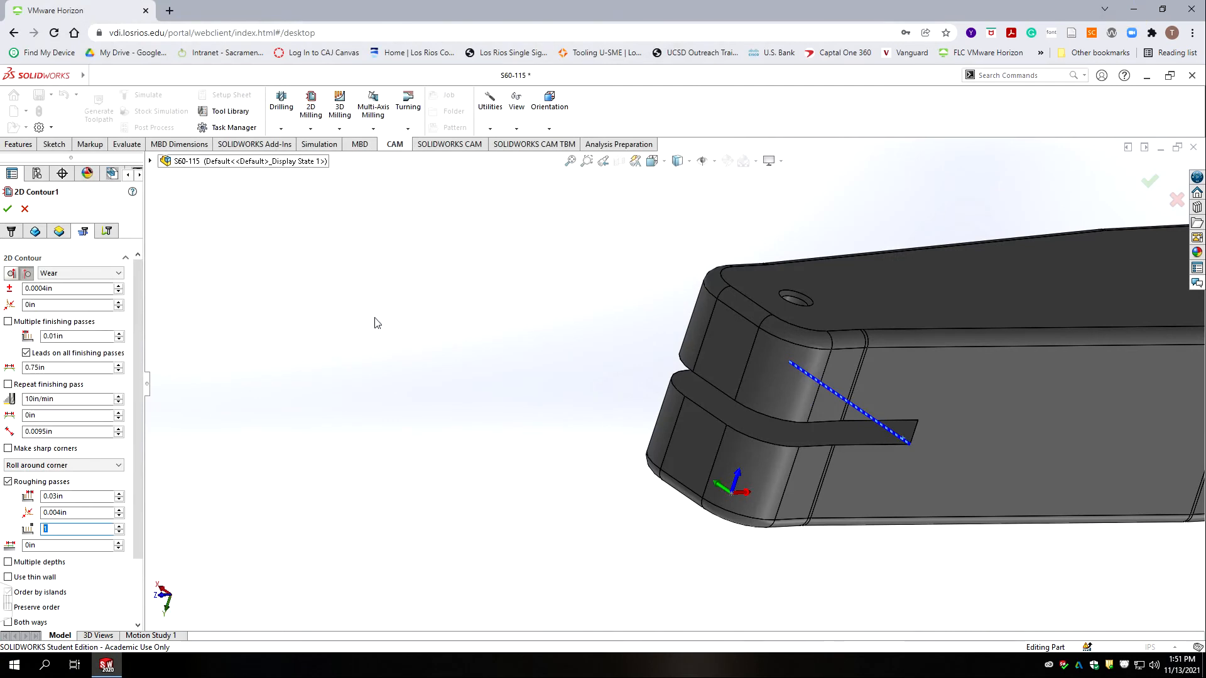
key("alt+Tab")
type(".")
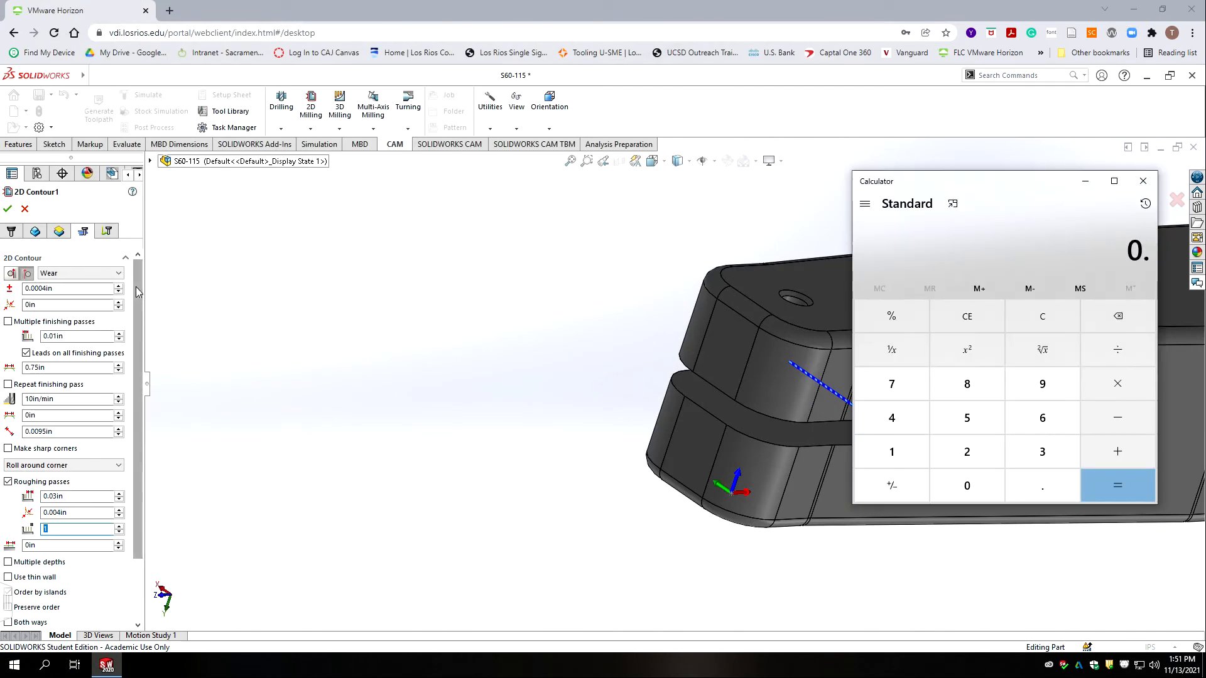
type("482")
key("slash")
type(".03")
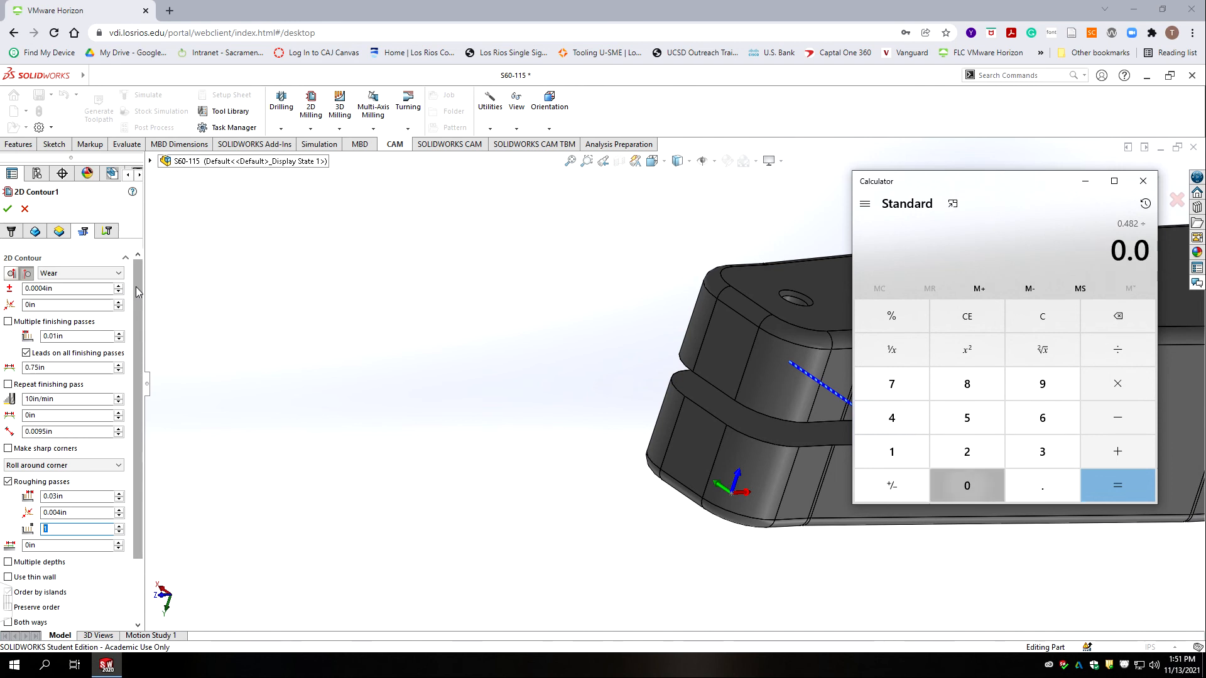
key("Return")
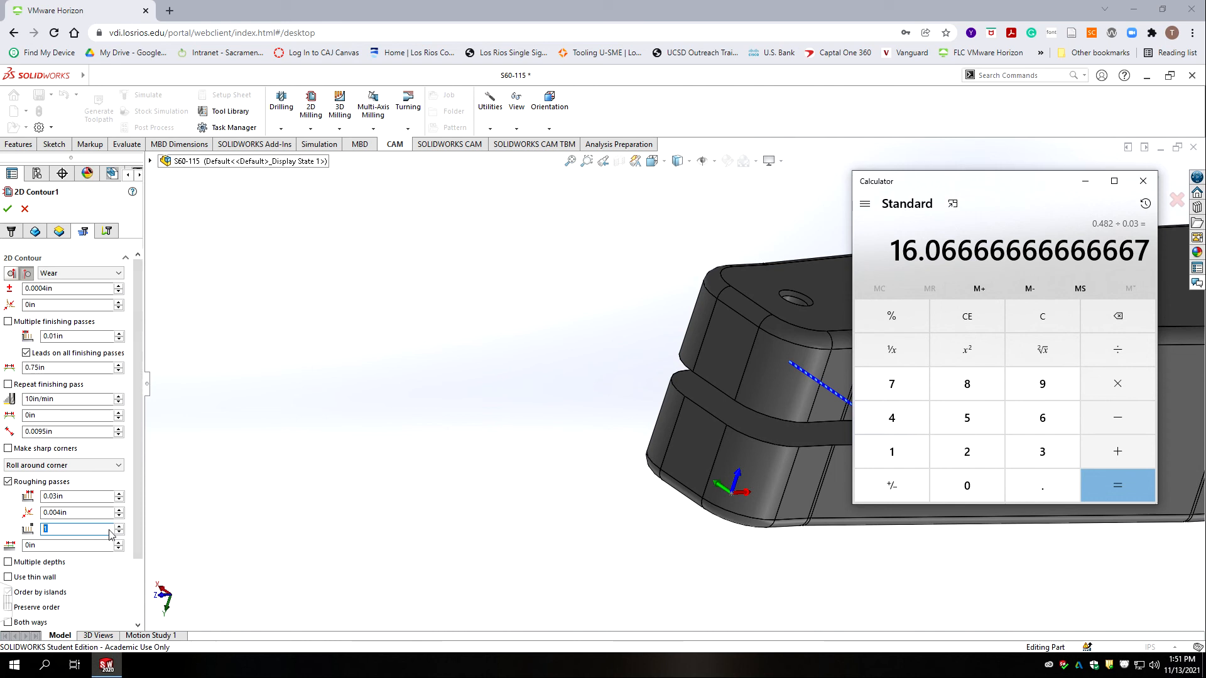
Set the number of roughing stepovers to 16 in the 2D Contour's passes settings.
left_click(80, 524)
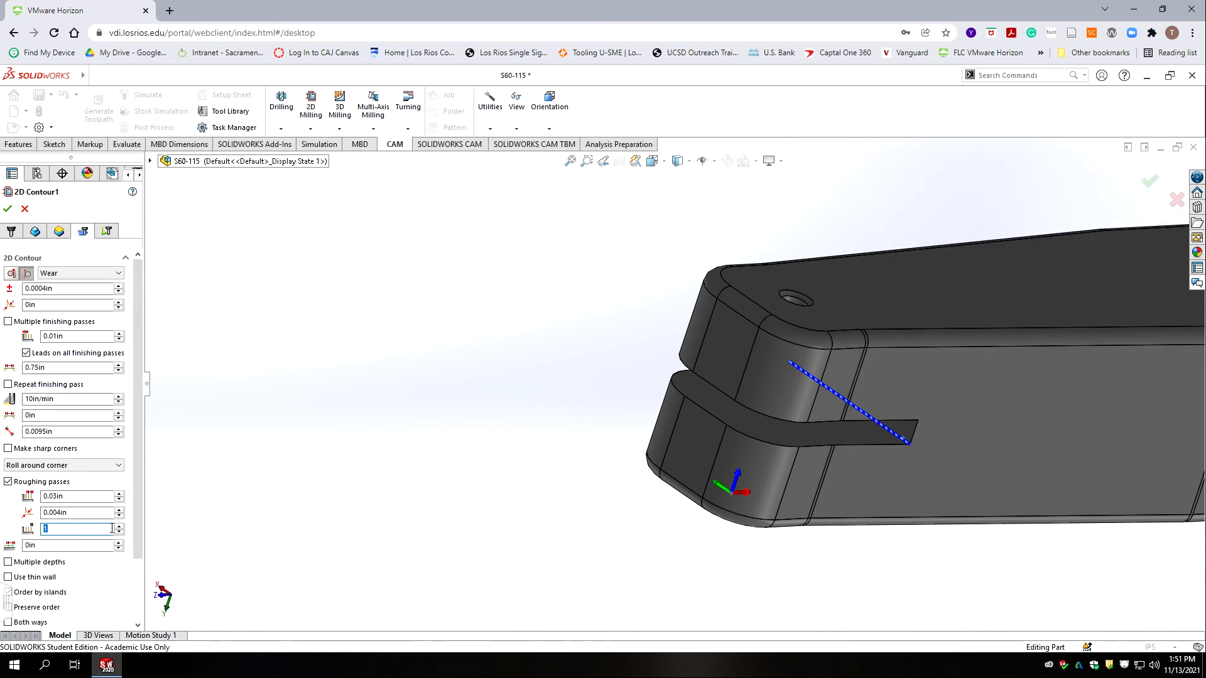
type("16")
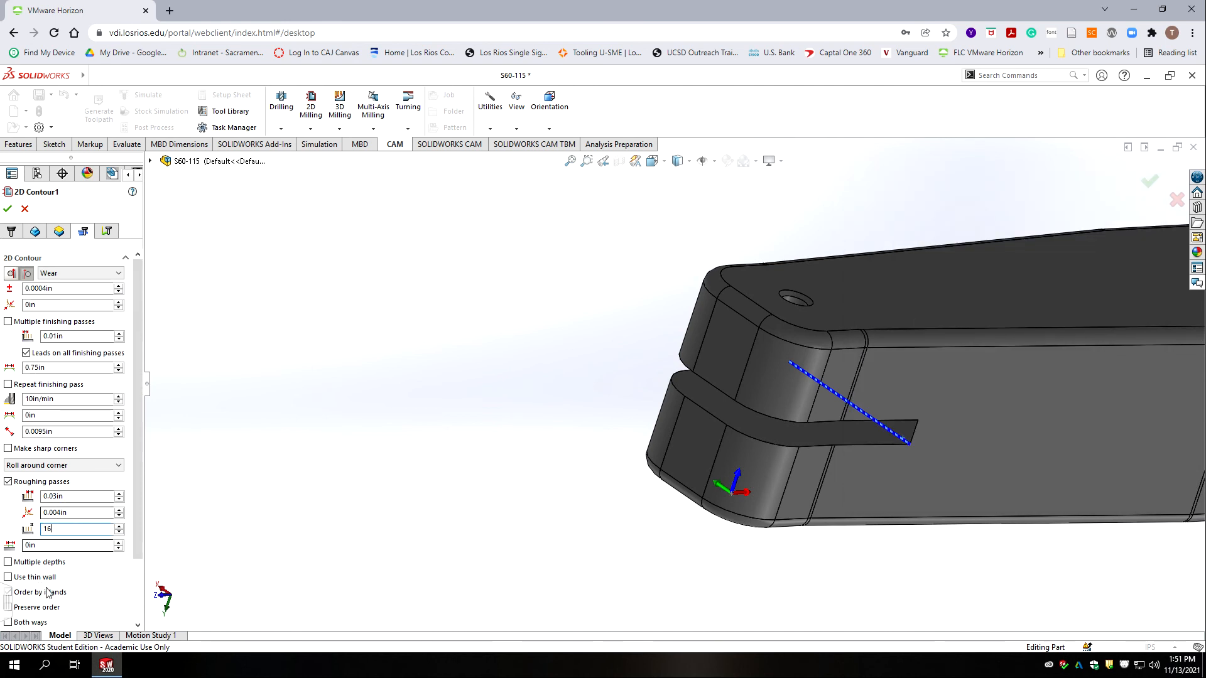
key("Tab")
left_click_drag(133, 486, 137, 553)
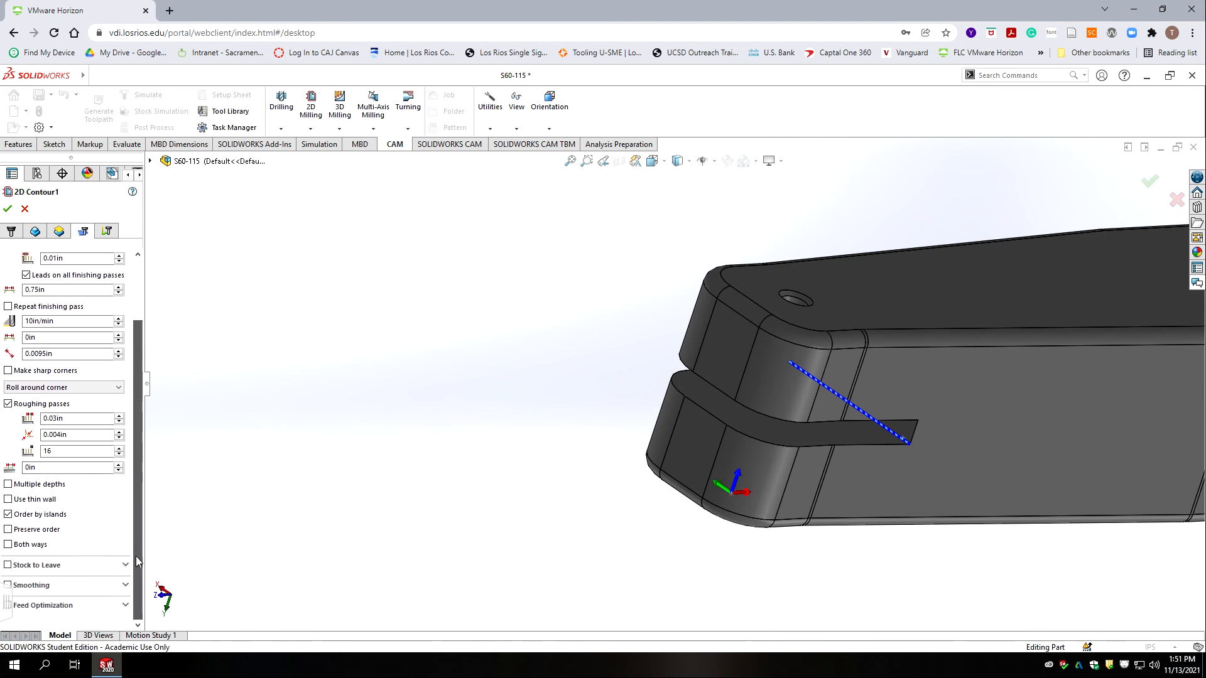
mouse_move(42, 491)
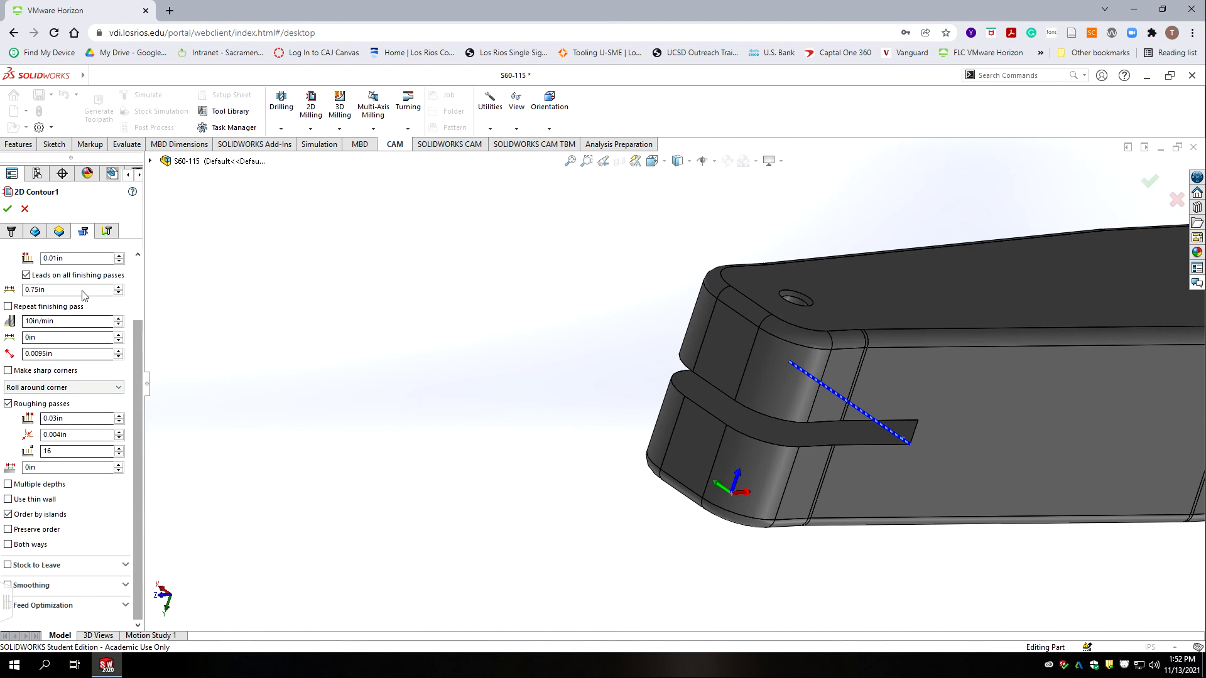
Set the contour's lead-in radius to 0 in, sweep angle to 0 deg and linear lead-in distance to 0.75 in, and accept the operation.
left_click(107, 232)
double_click(65, 402)
key("BackSpace")
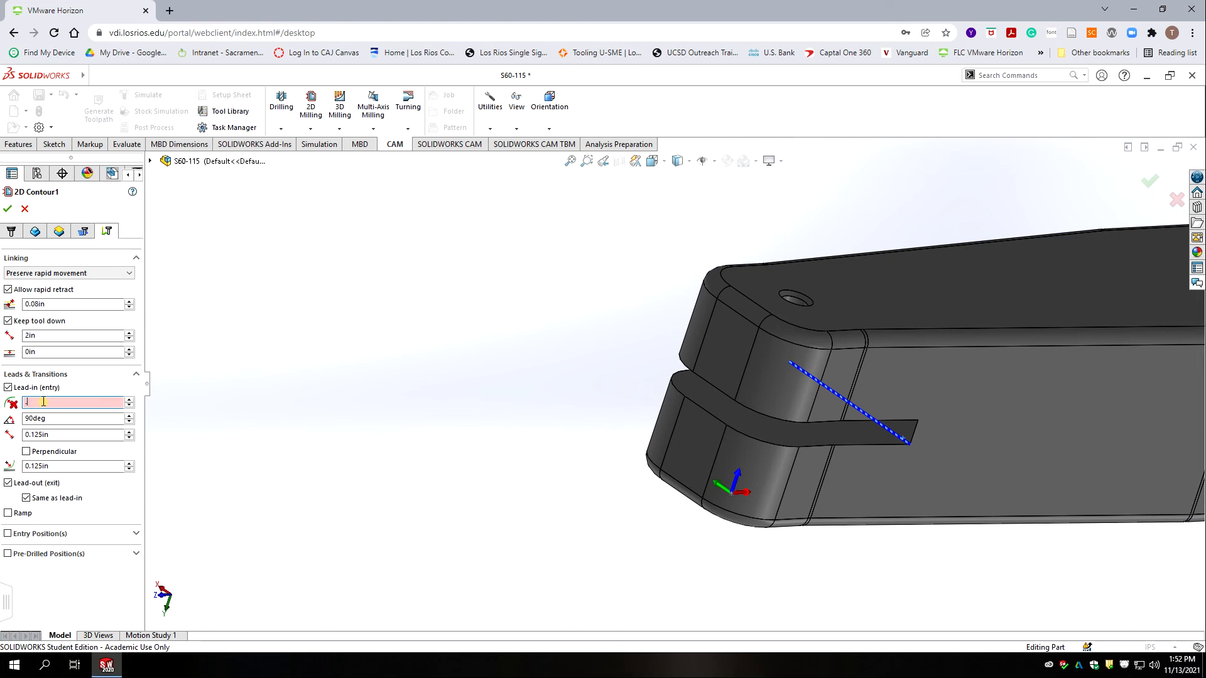
type("0")
key("Tab")
type("0")
double_click(52, 434)
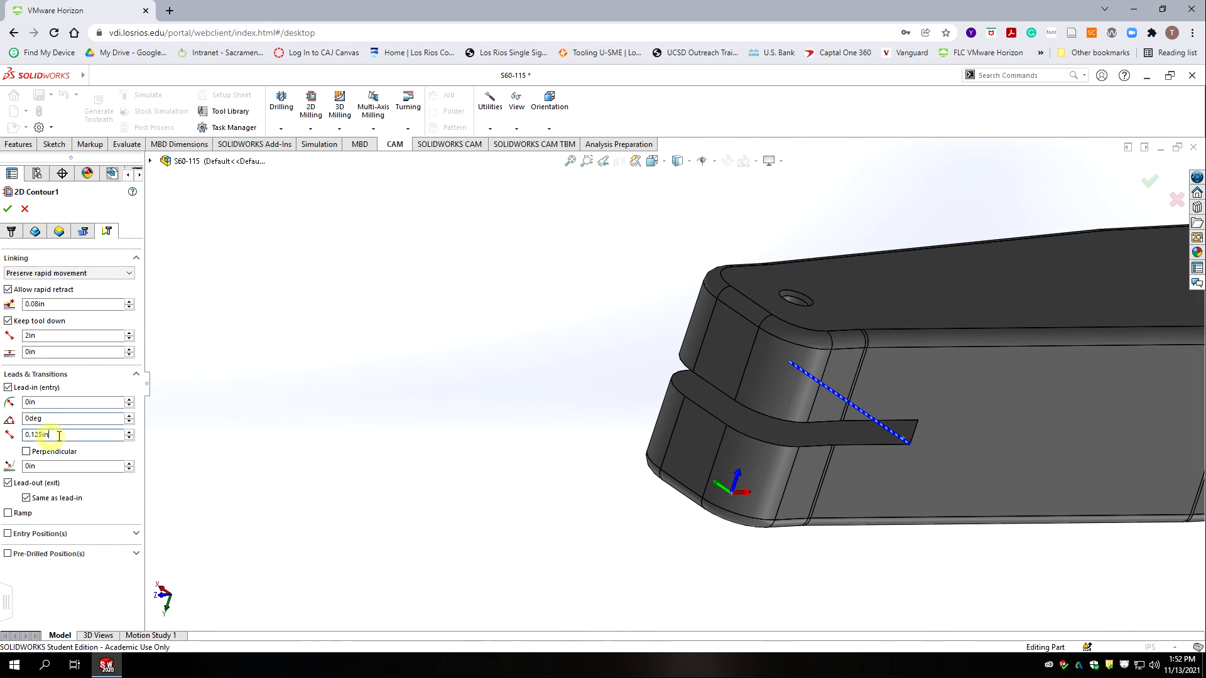
key("BackSpace")
type(".75")
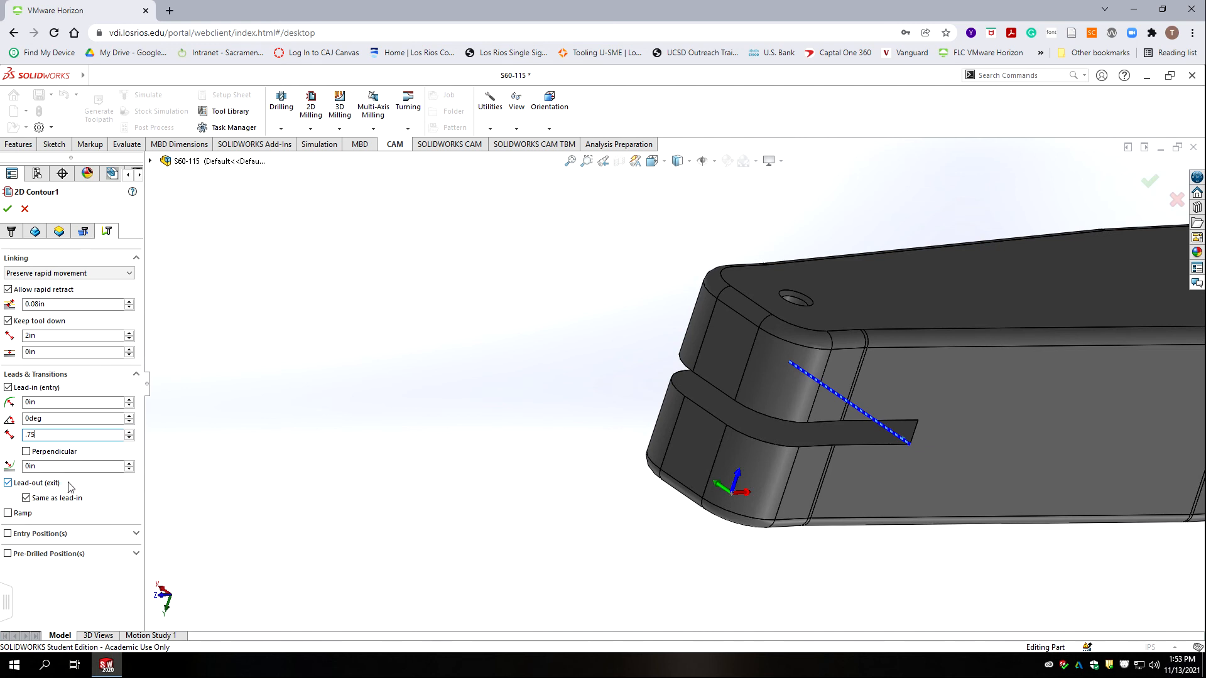
left_click(7, 208)
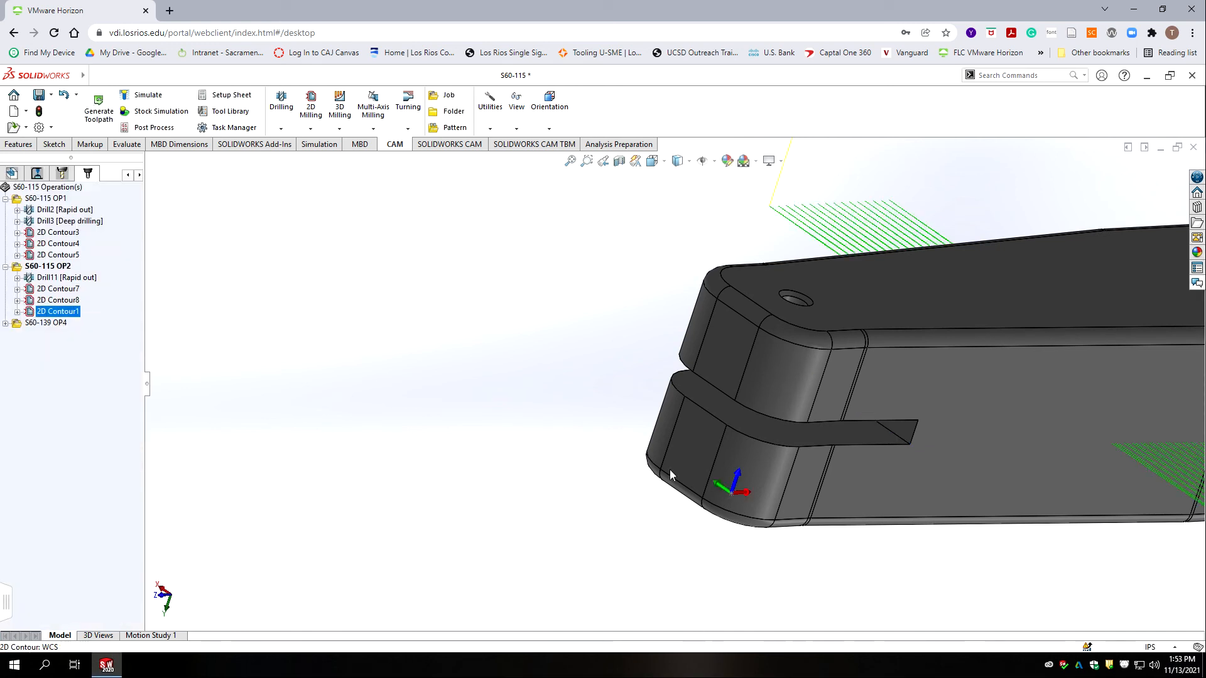
Reverse the side of the selected slot edge in 2D Contour1's geometry and accept the operation.
scroll(767, 487, "up", 3)
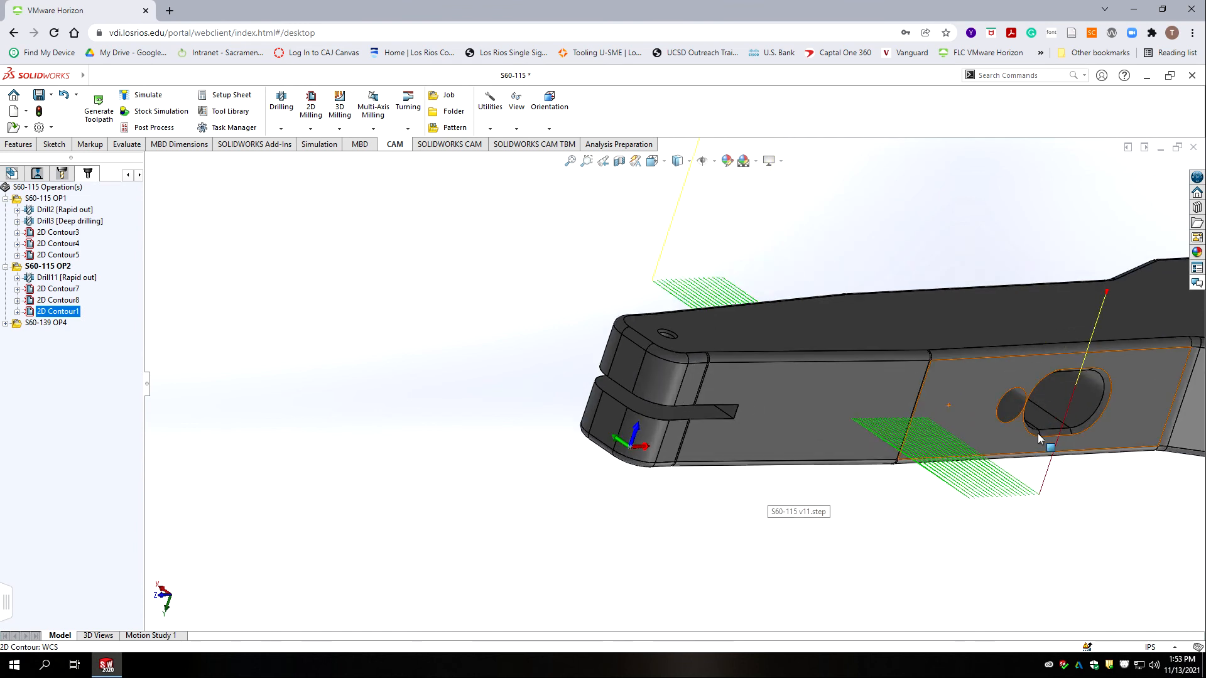
scroll(251, 400, "down", 2)
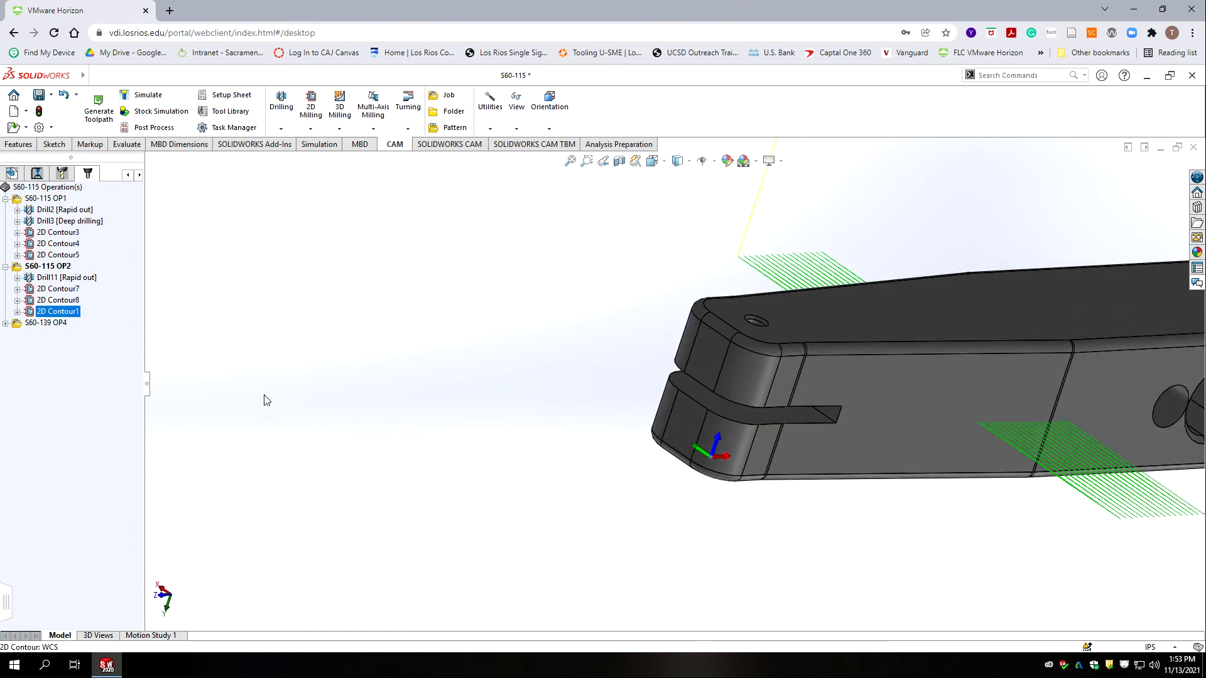
right_click(44, 318)
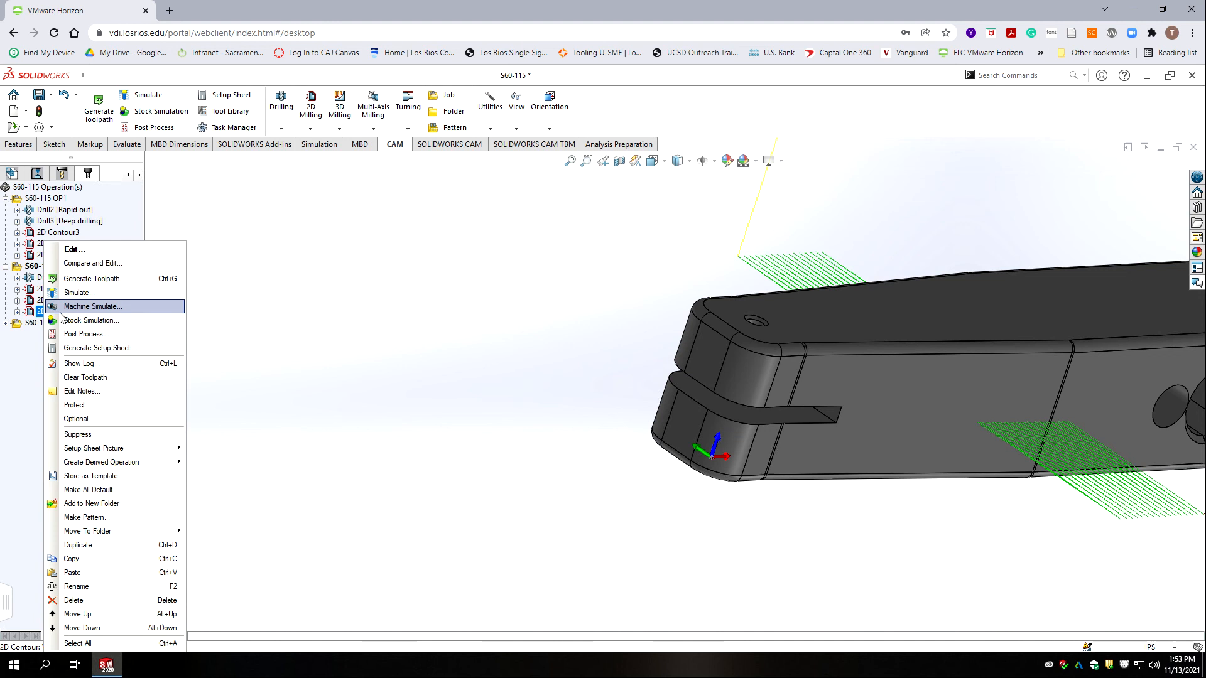
left_click(74, 250)
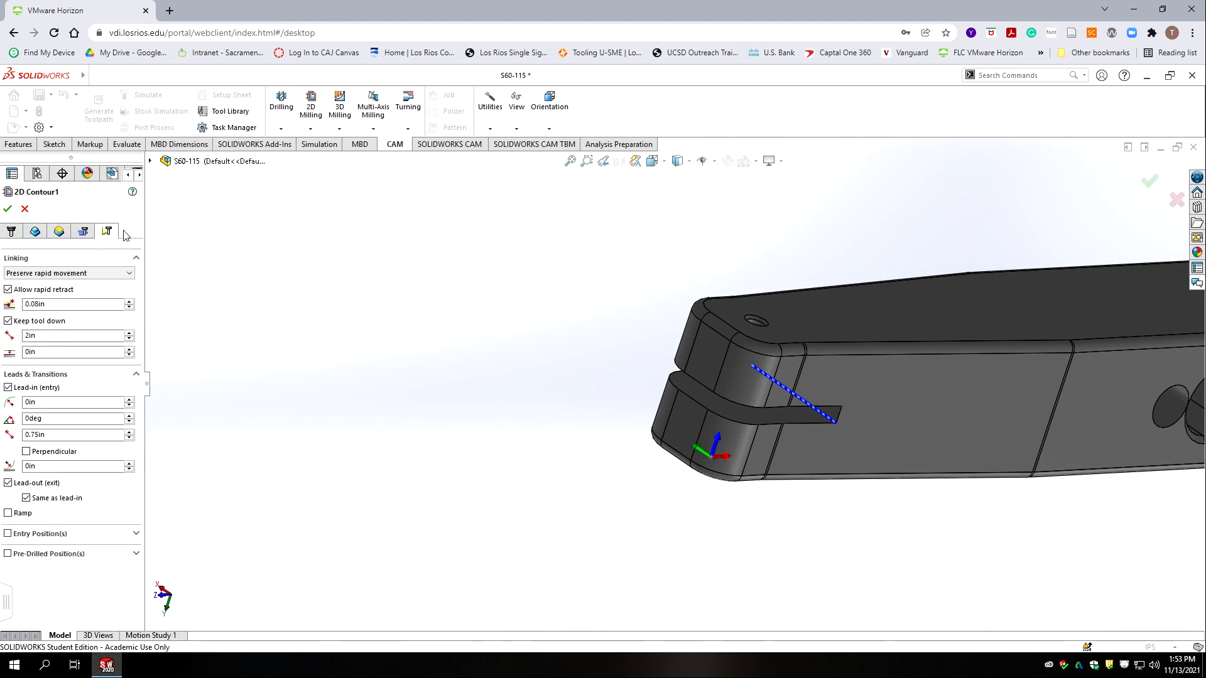
left_click(36, 233)
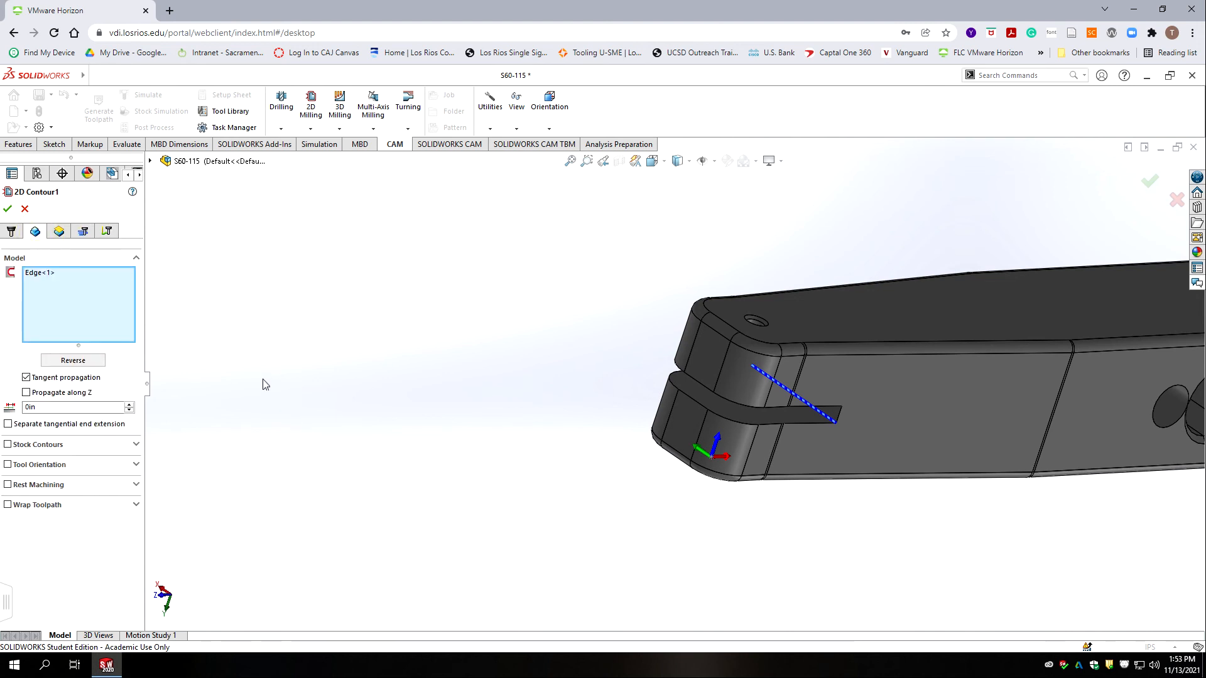
left_click(88, 361)
left_click(8, 210)
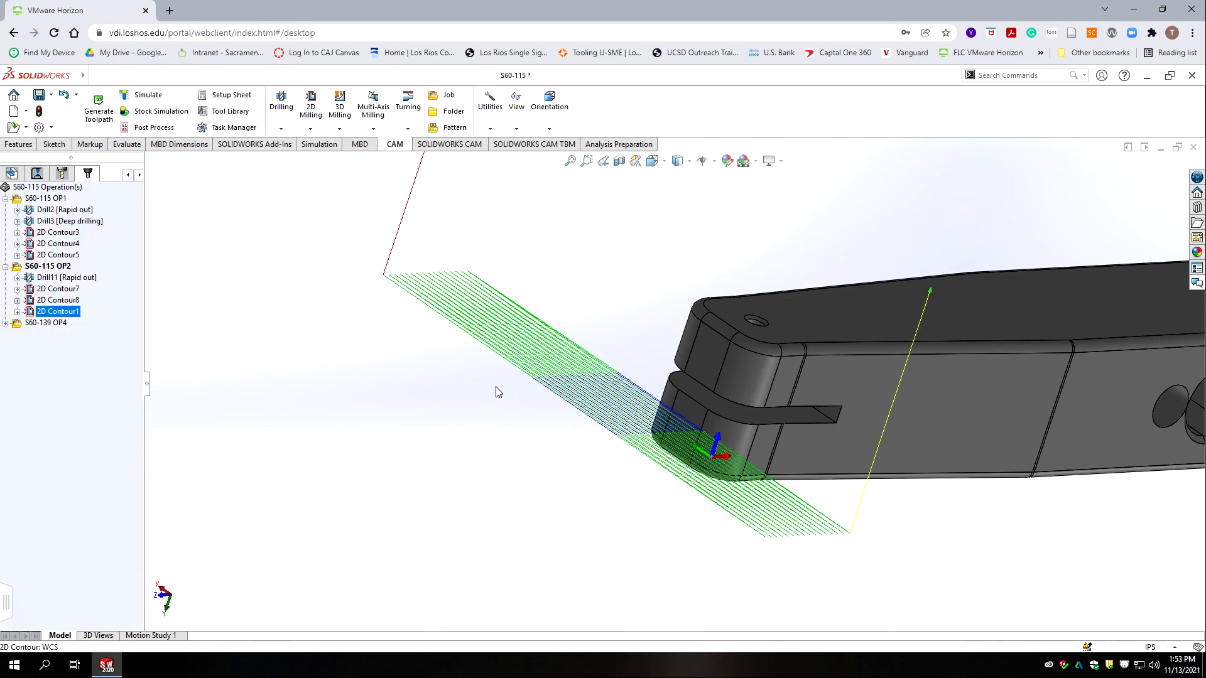
Turn off Keep tool down in 2D Contour1's linking settings and accept the operation.
middle_click_drag(592, 441, 452, 415)
scroll(484, 425, "up", 5)
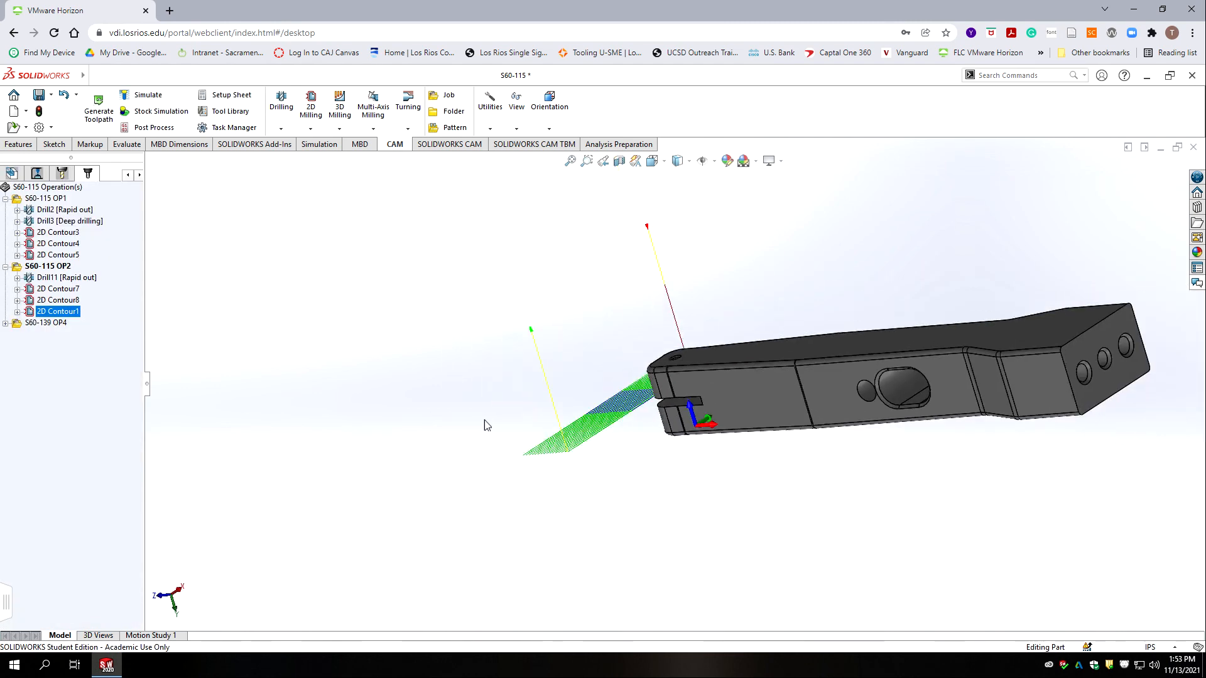
middle_click_drag(519, 431, 522, 388)
scroll(524, 390, "up", 5)
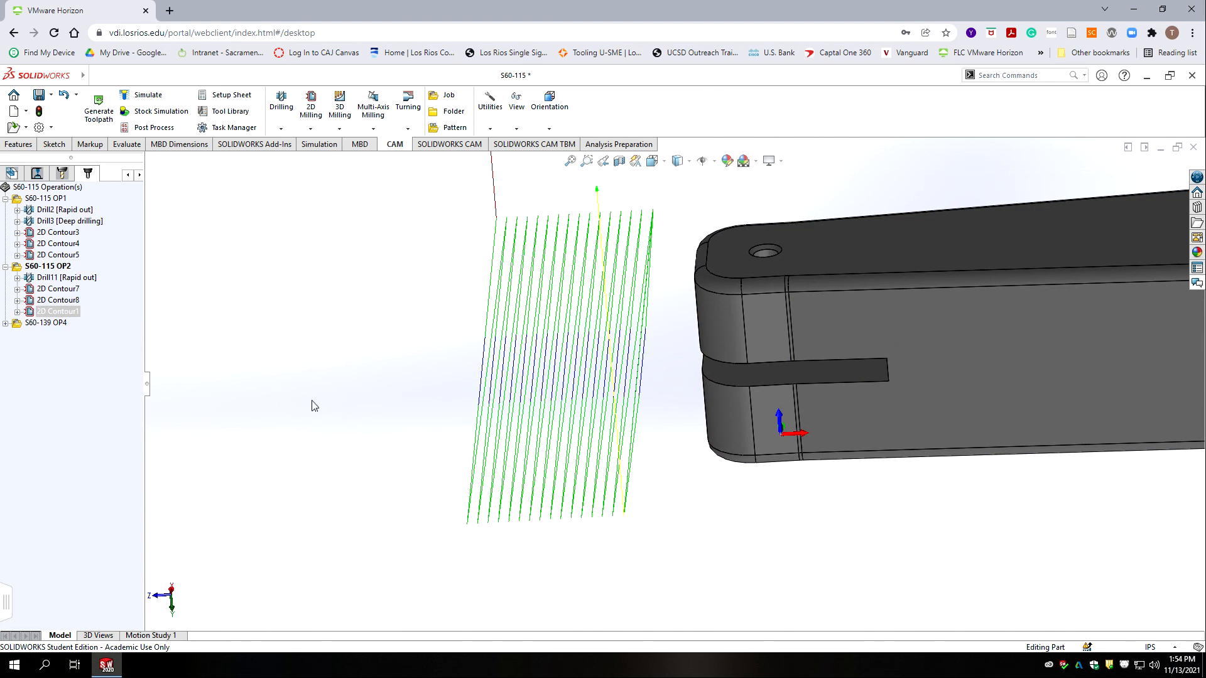
right_click(63, 311)
left_click(93, 249)
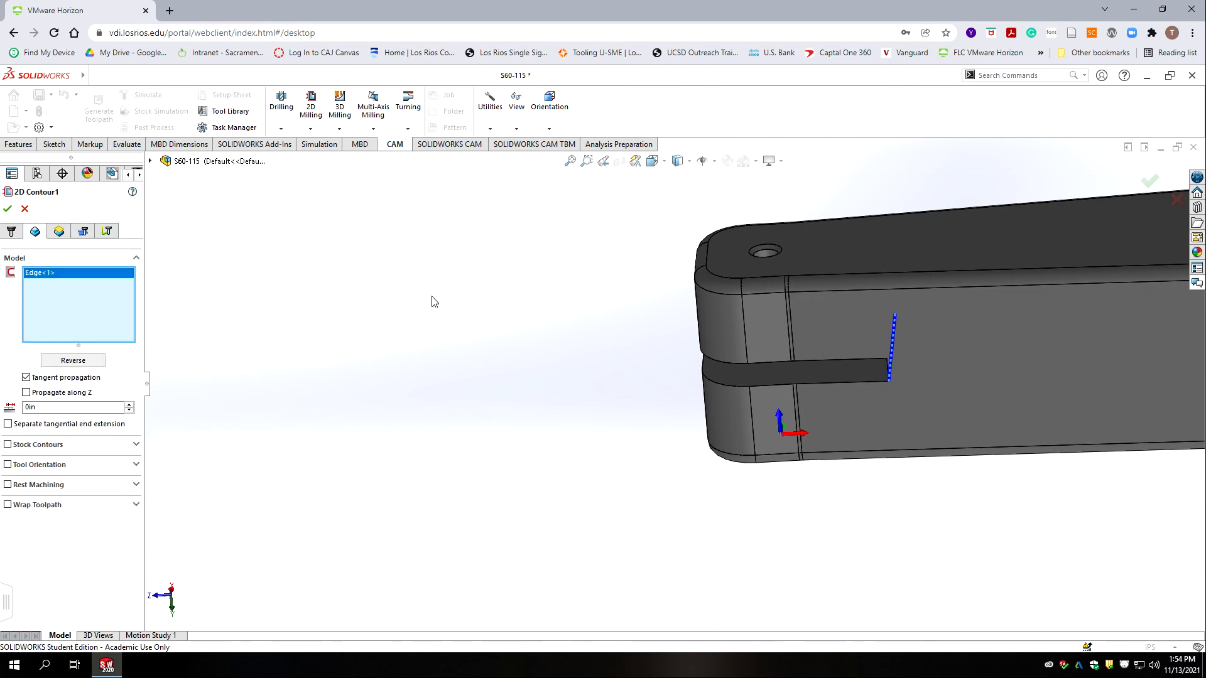
left_click(112, 235)
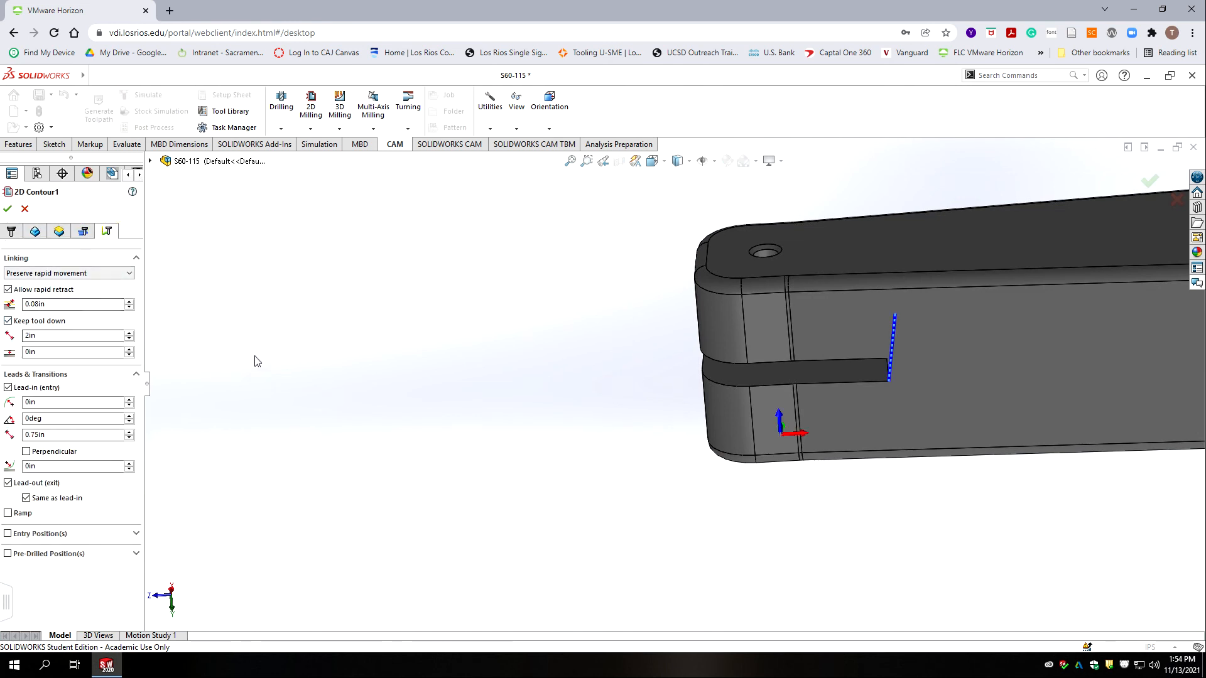
left_click(22, 322)
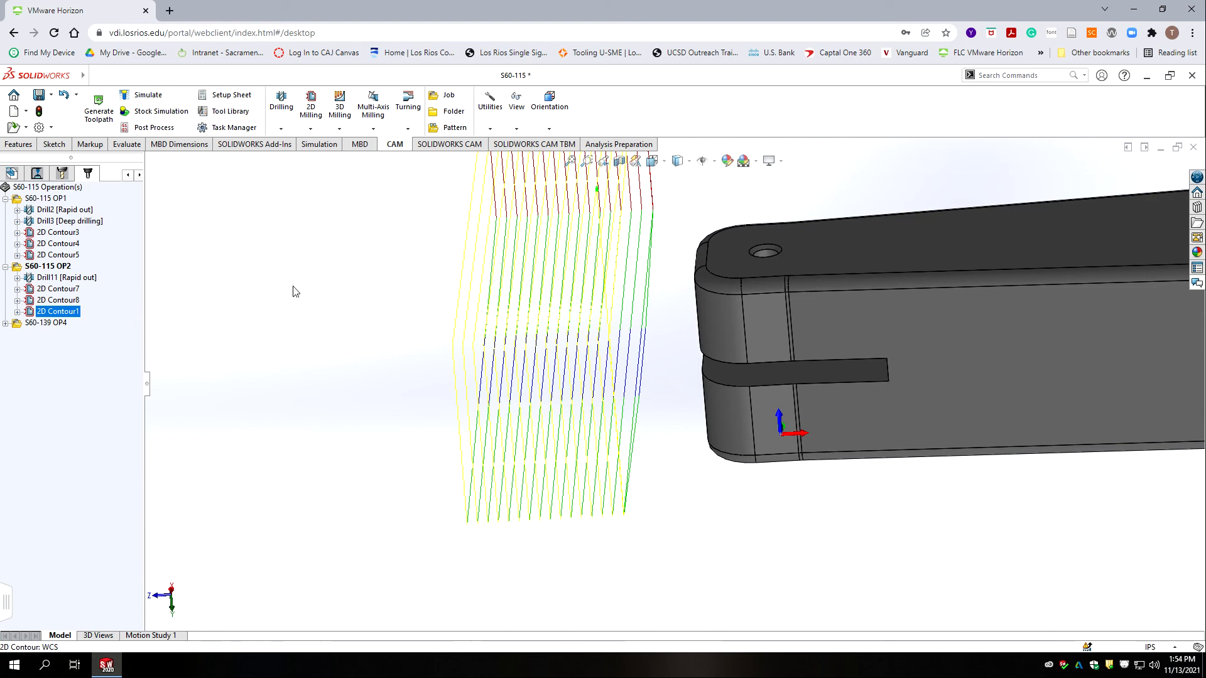
Duplicate the slot-mill 2D Contour operation in S60-115 OP2.
middle_click_drag(409, 299, 549, 323)
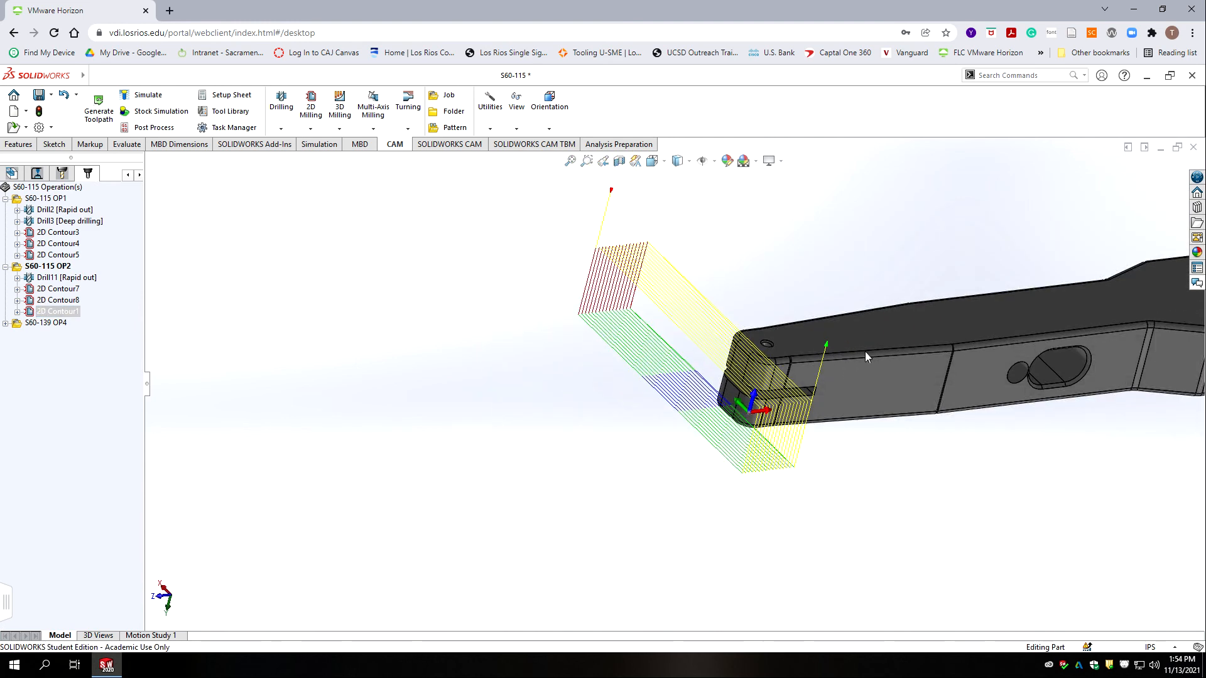
scroll(853, 352, "up", 2)
scroll(858, 353, "down", 2)
scroll(701, 407, "down", 1)
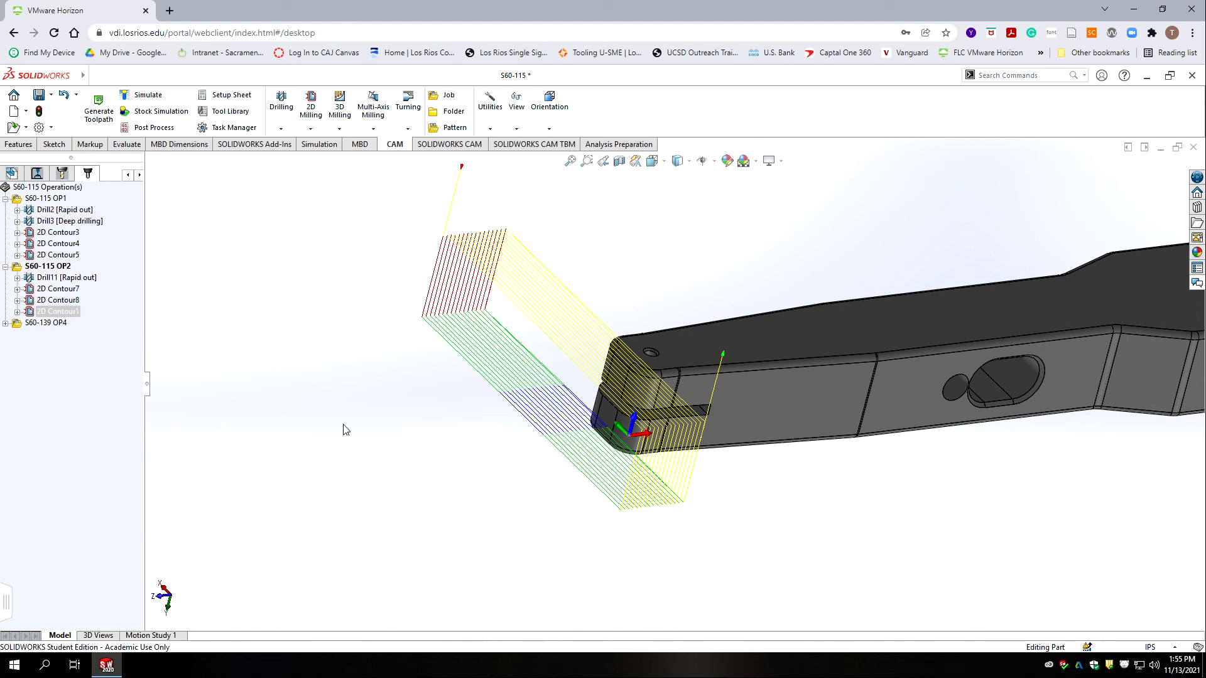
left_click(54, 313)
right_click(57, 316)
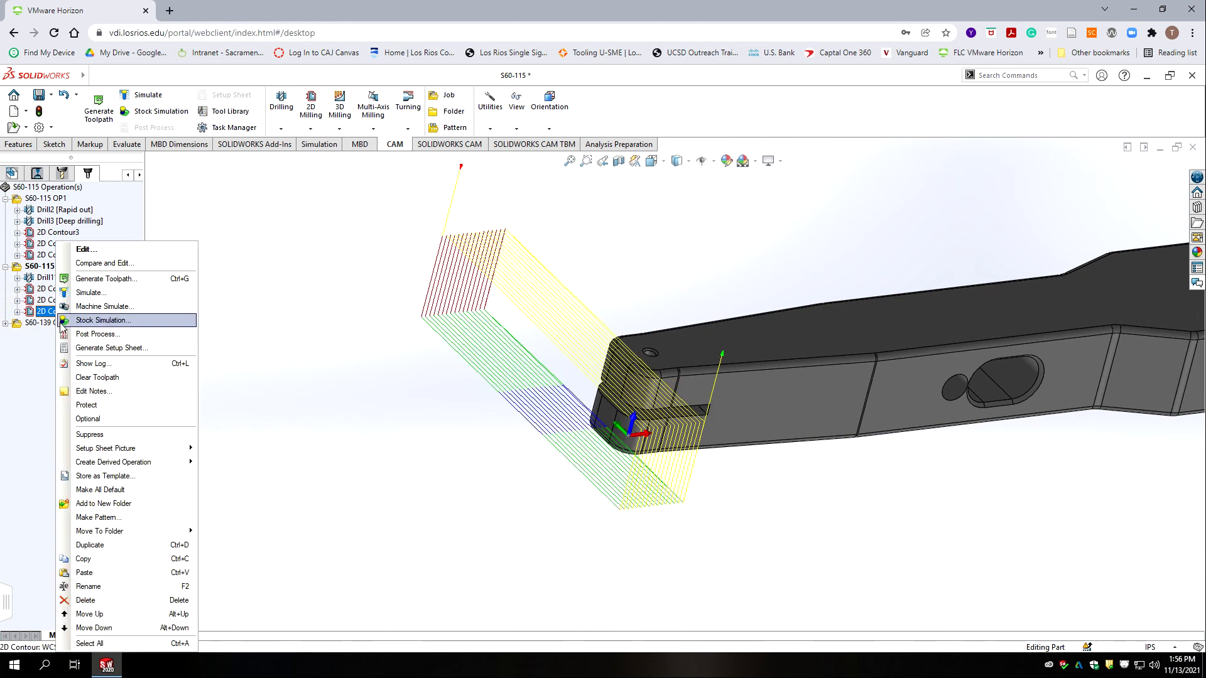
left_click(120, 545)
left_click(100, 388)
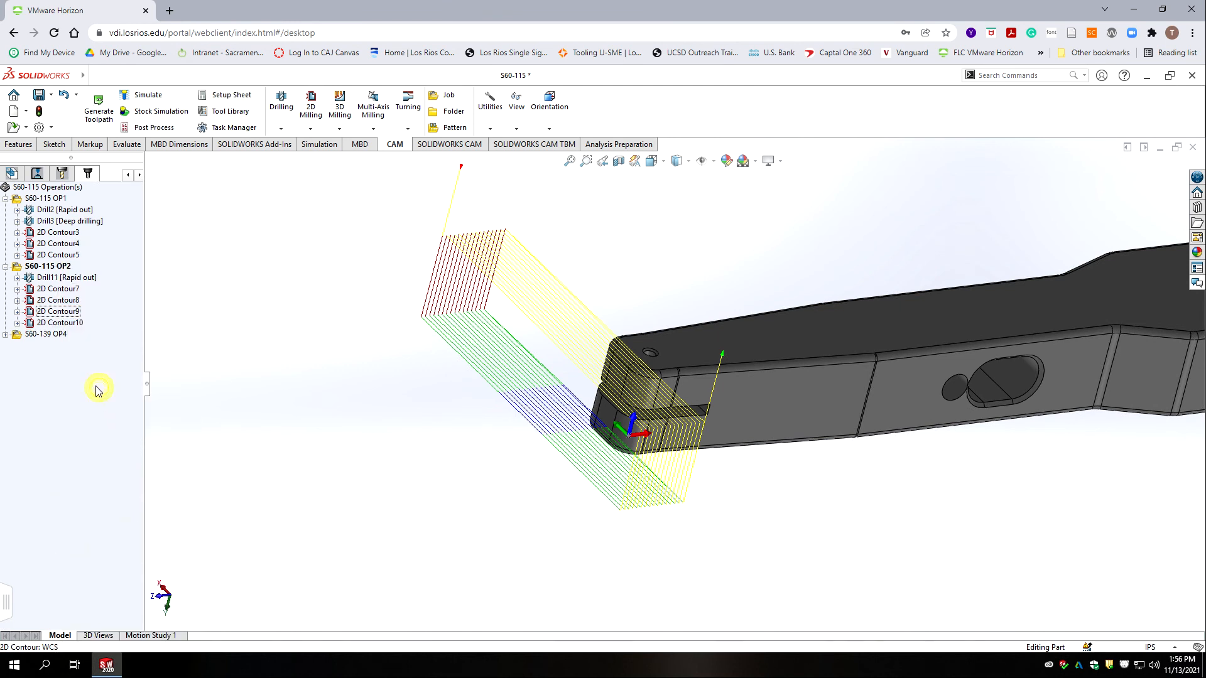
Set the bottom height offset of 2D Contour9 to 0.0025 in from the contour and accept the operation.
left_click(69, 323)
left_click(72, 314)
right_click(58, 312)
left_click(91, 249)
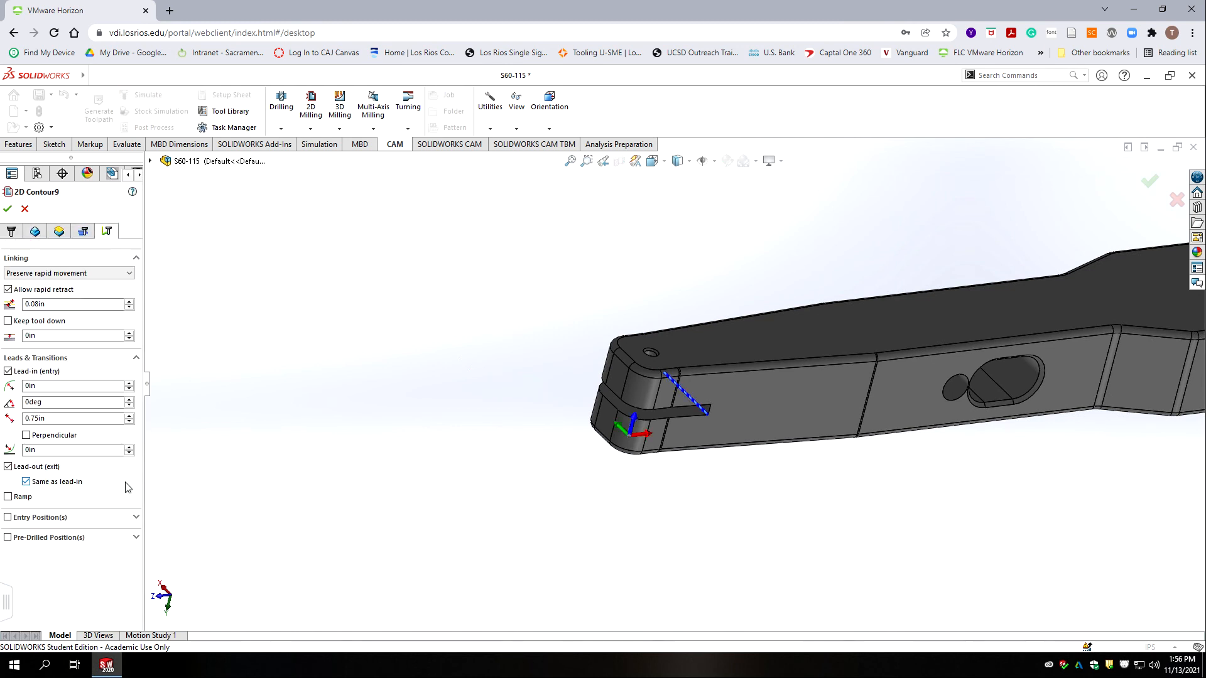
left_click(59, 232)
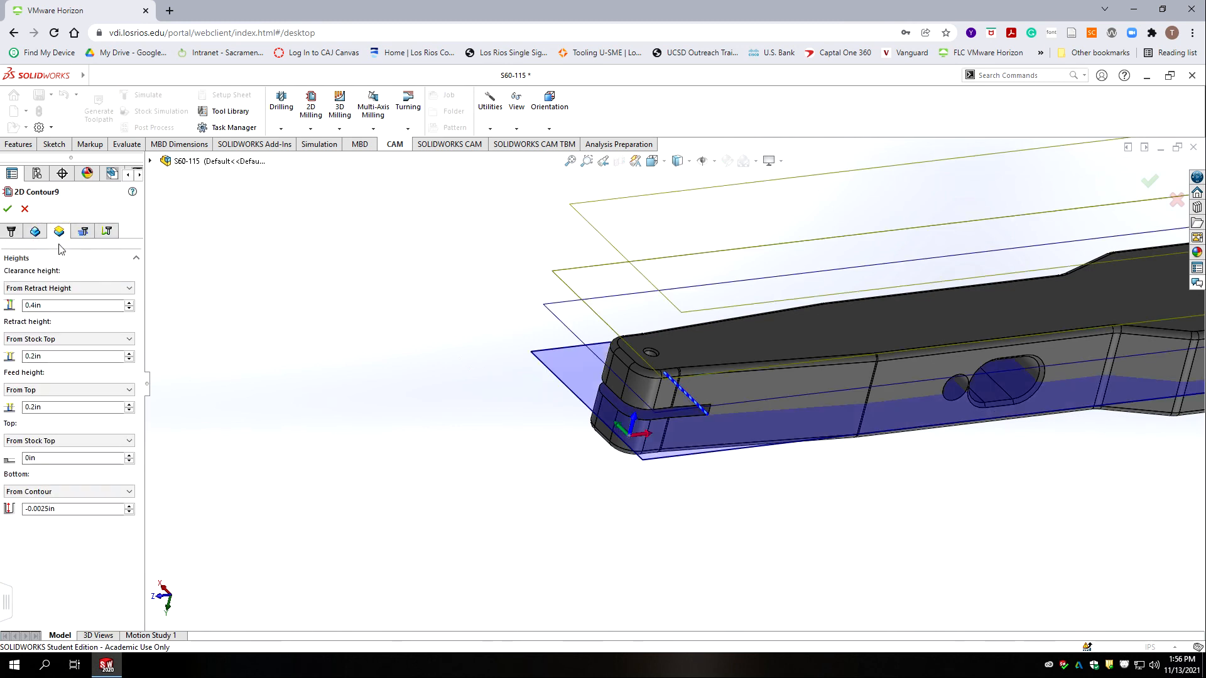
left_click(28, 508)
key("Delete")
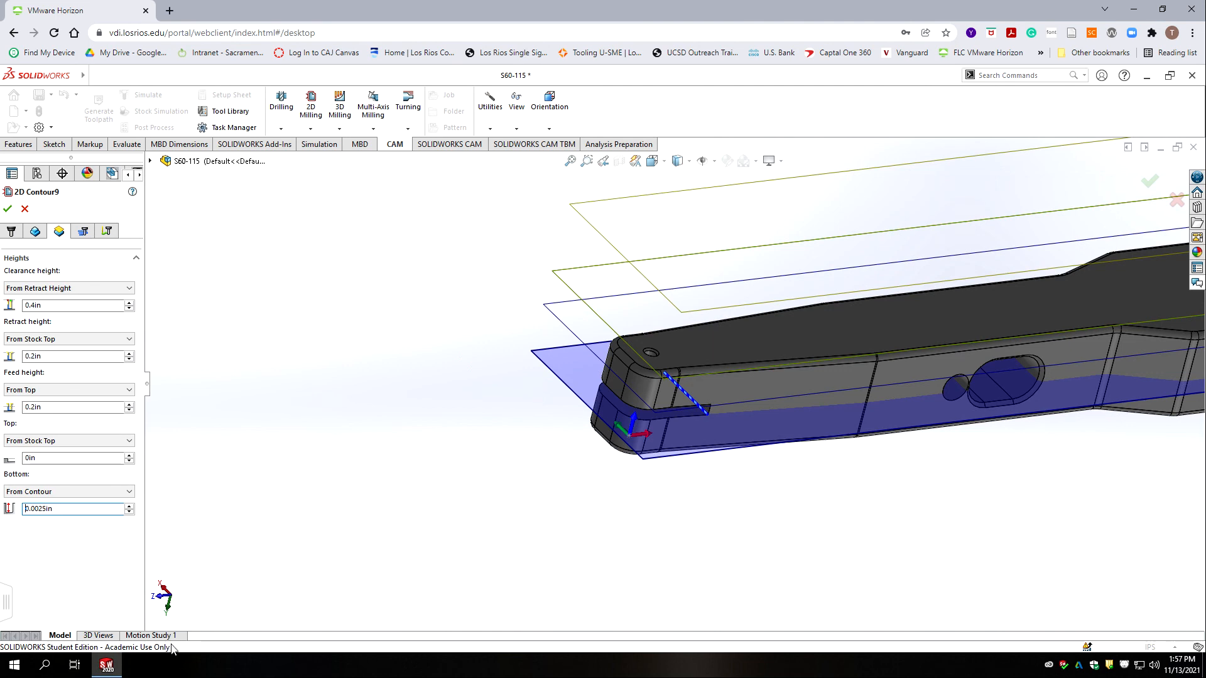
left_click(7, 209)
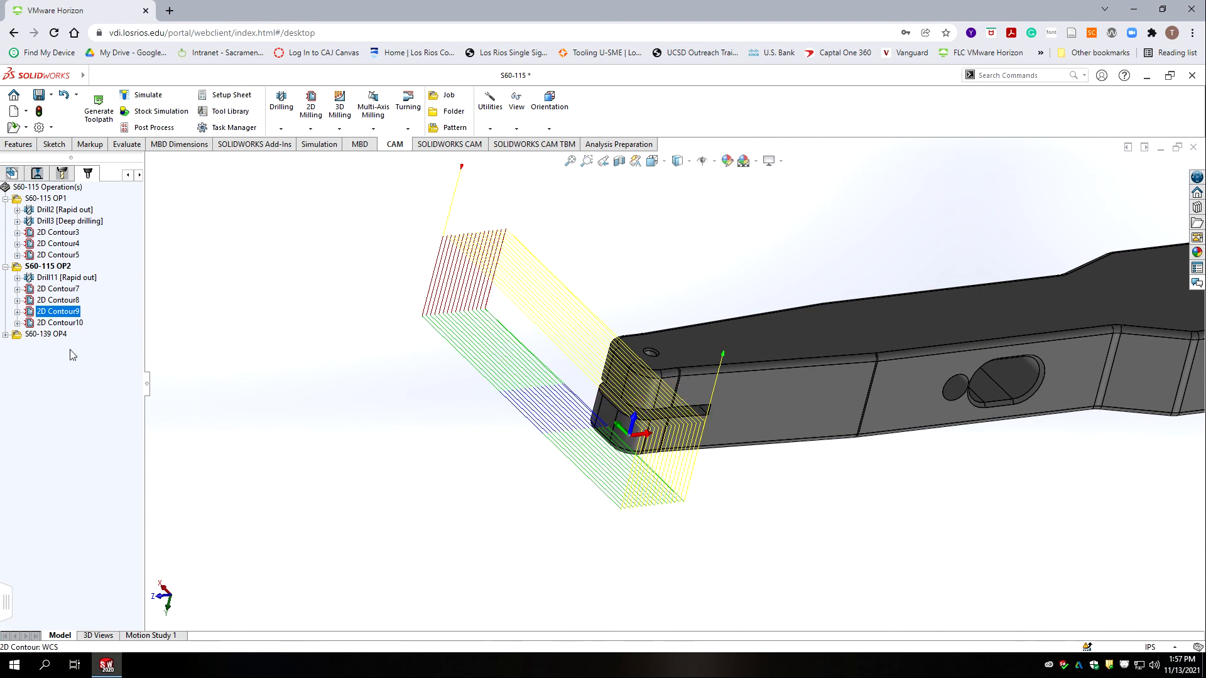
Examine the 2D Contour10 toolpath, the holes in the part's wide end face and the oval pocket on its side.
left_click(57, 323)
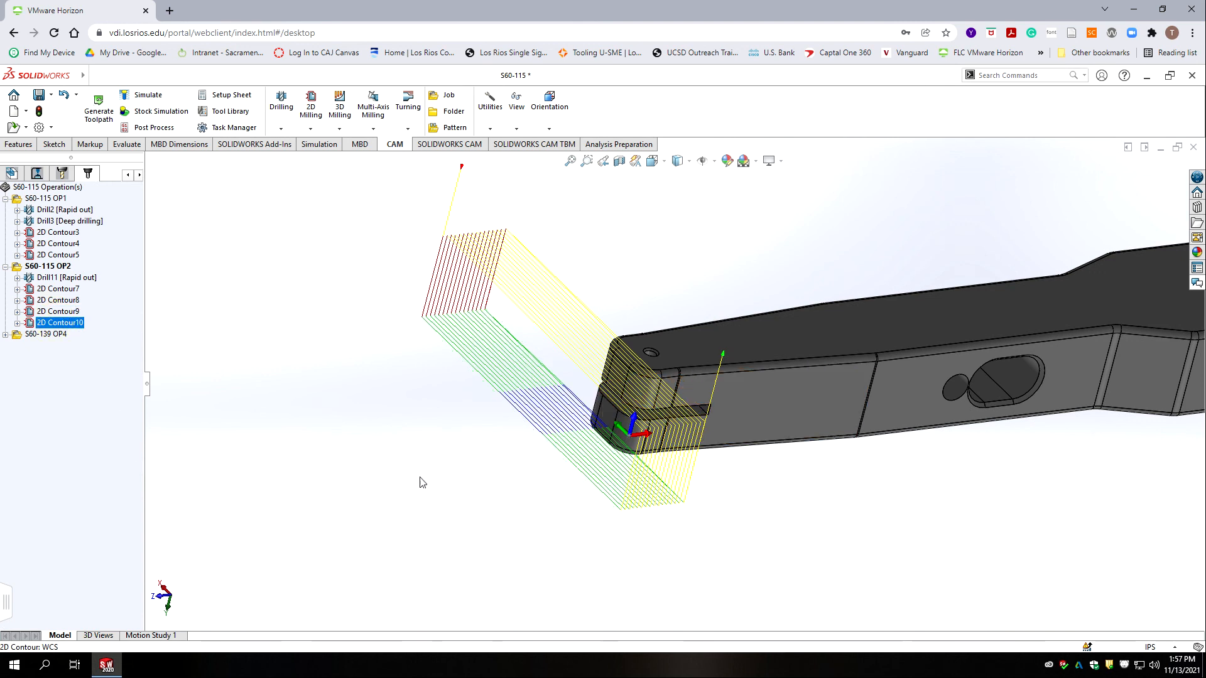
left_click(63, 323)
left_click(231, 424)
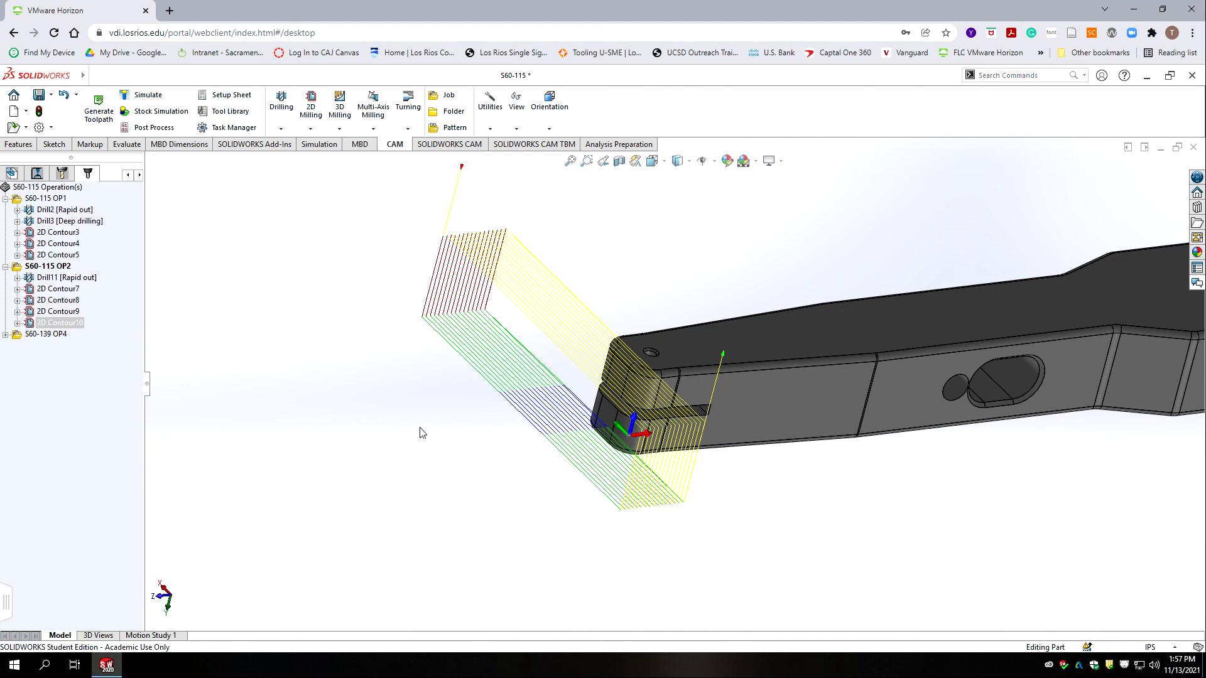
scroll(816, 378, "up", 4)
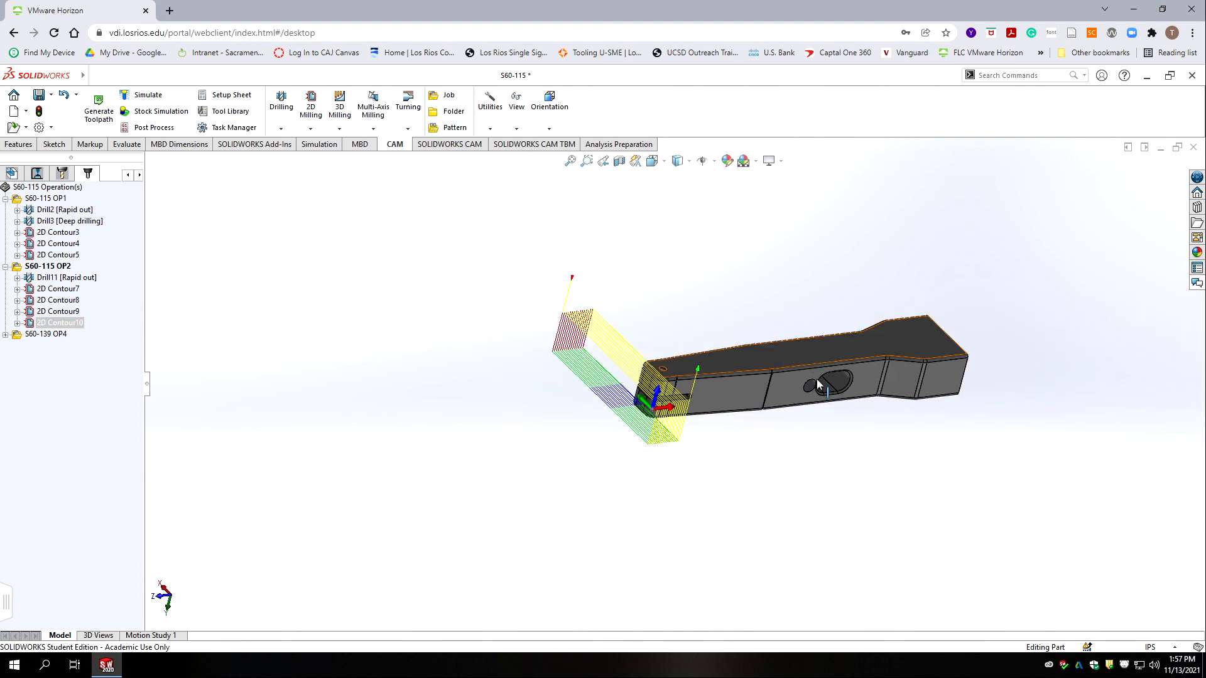
middle_click_drag(830, 436, 681, 406)
scroll(680, 406, "down", 3)
scroll(661, 515, "up", 3)
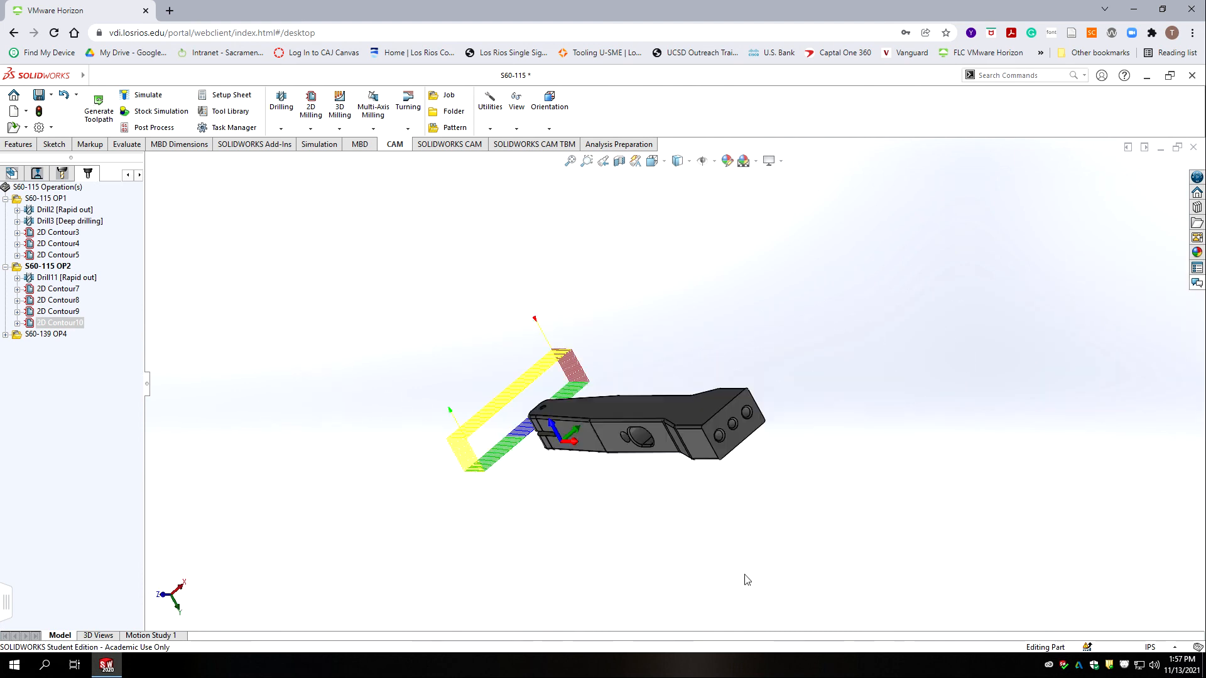
middle_click_drag(746, 576, 657, 460)
scroll(692, 377, "up", 2)
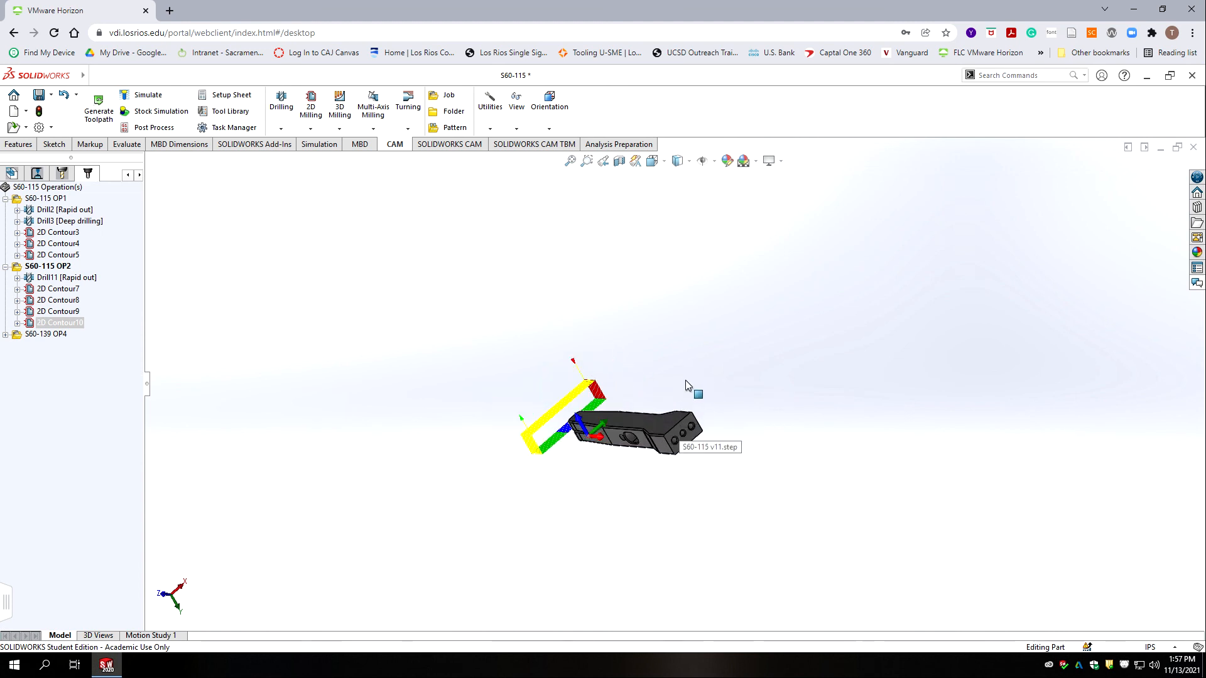
scroll(646, 488, "down", 5)
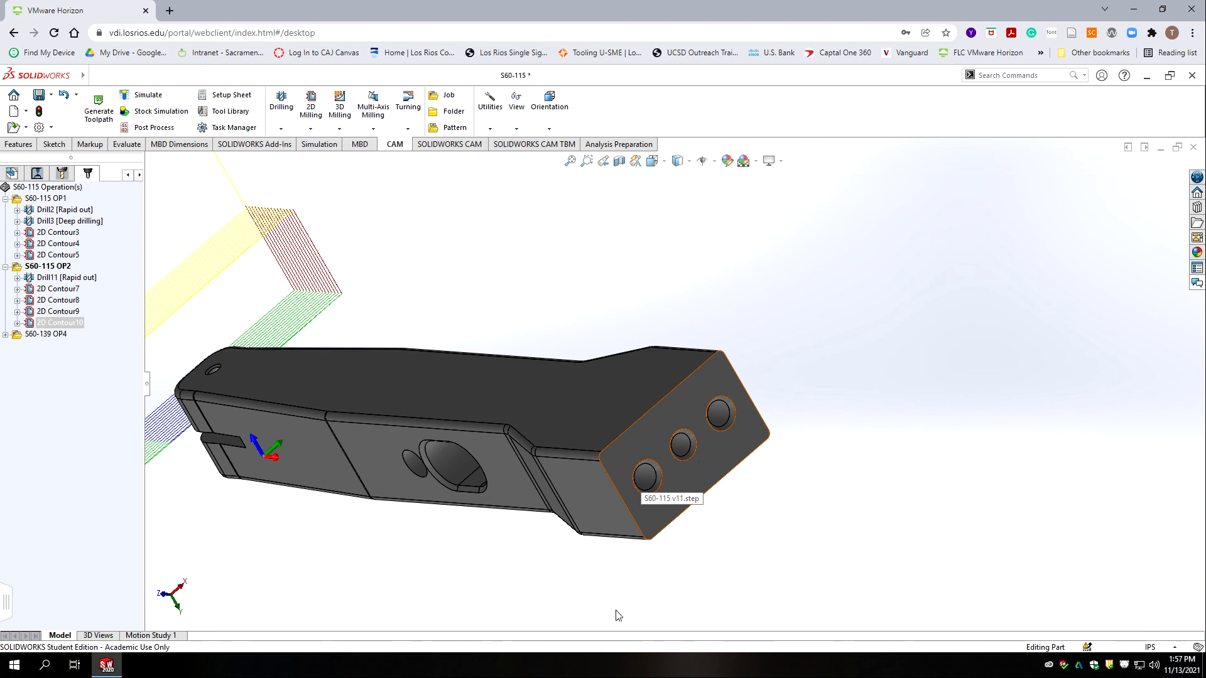
middle_click_drag(460, 472, 547, 568)
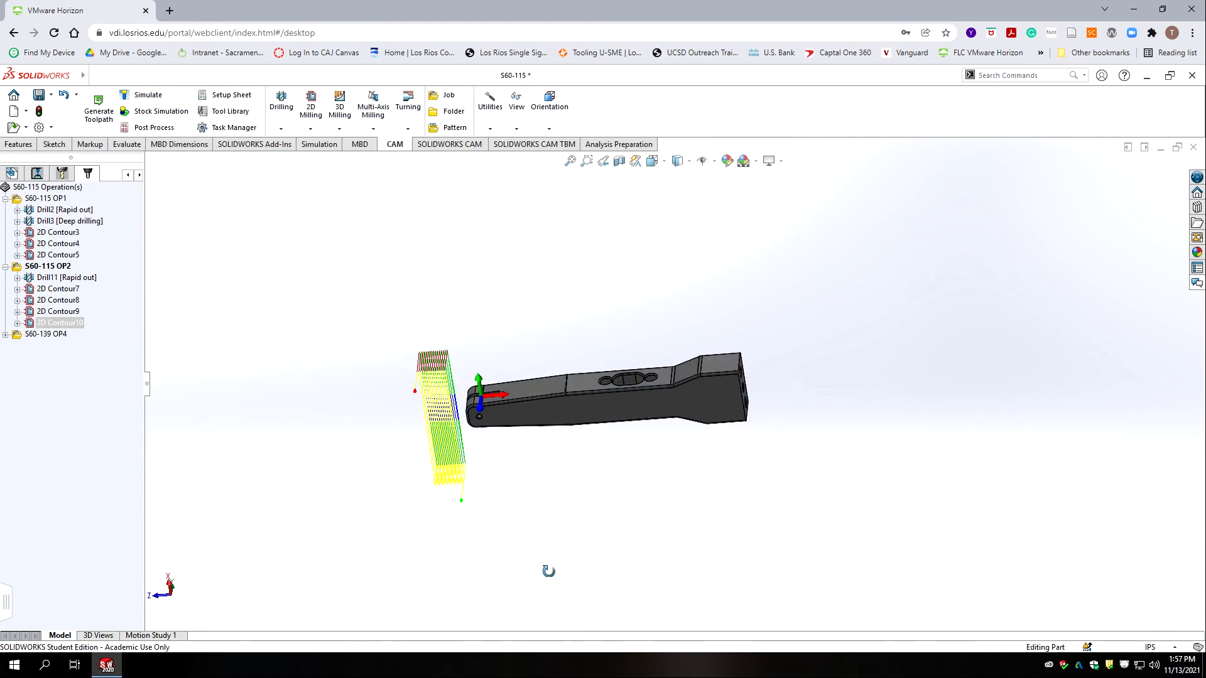
scroll(664, 385, "down", 3)
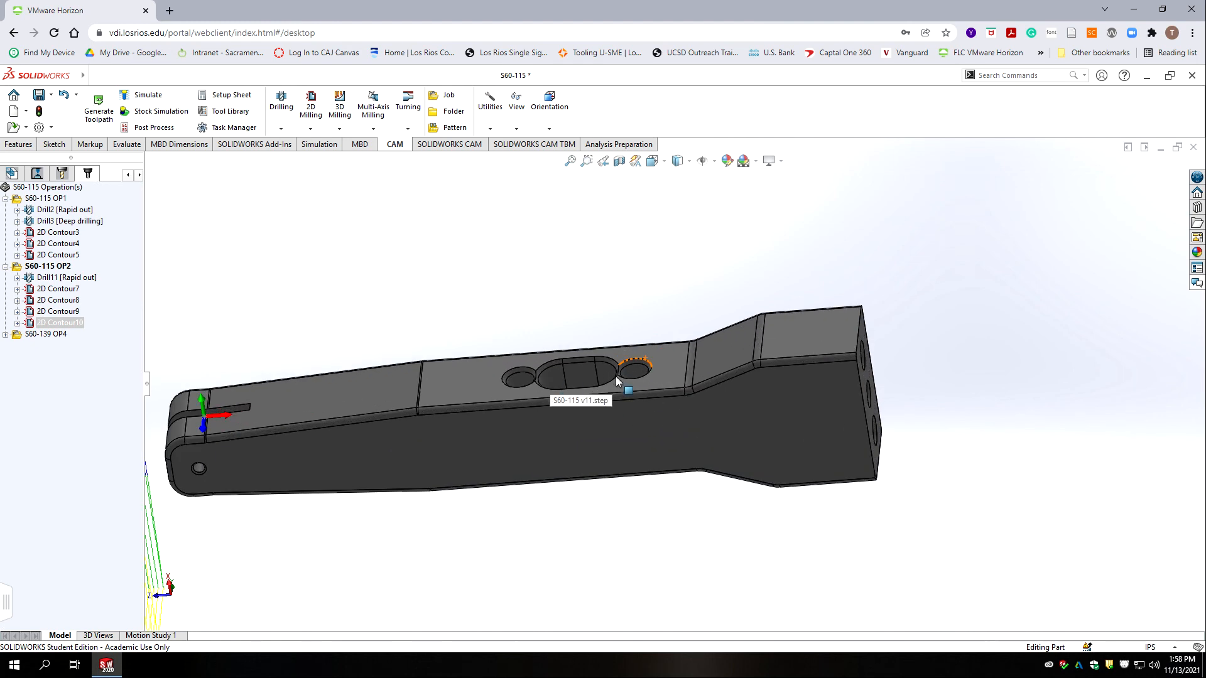
Create a new milling job with the comment S60-115 OP3.
middle_click_drag(767, 459, 756, 544)
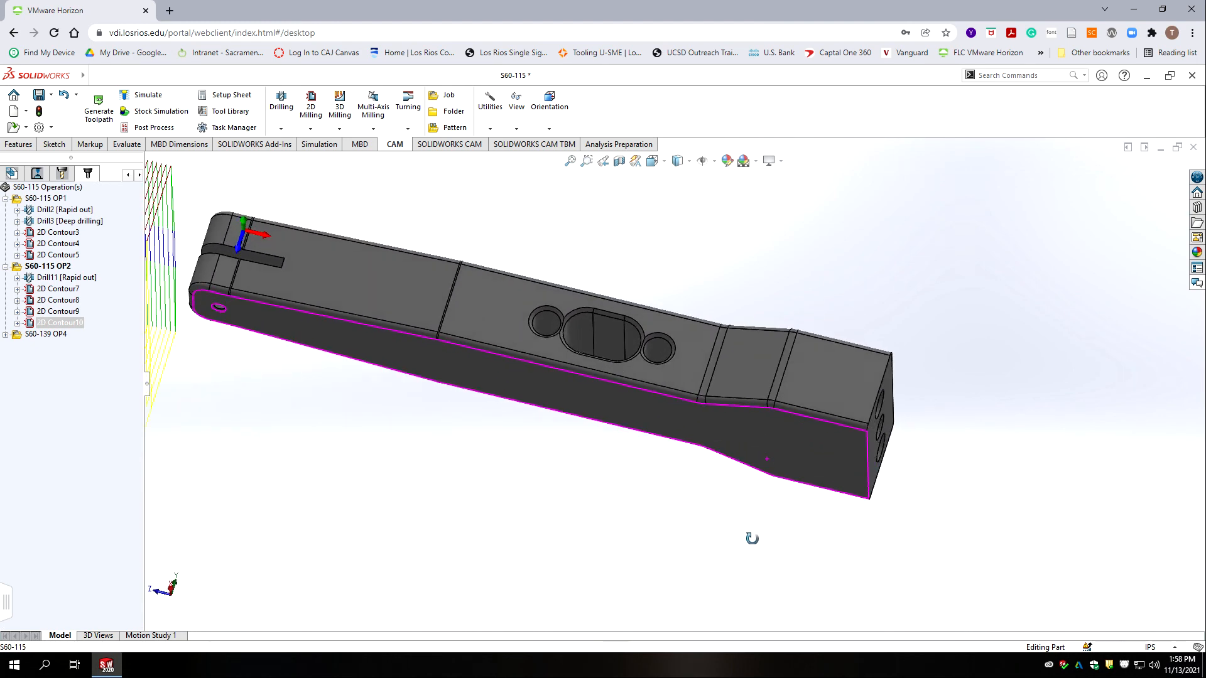
scroll(569, 595, "down", 3)
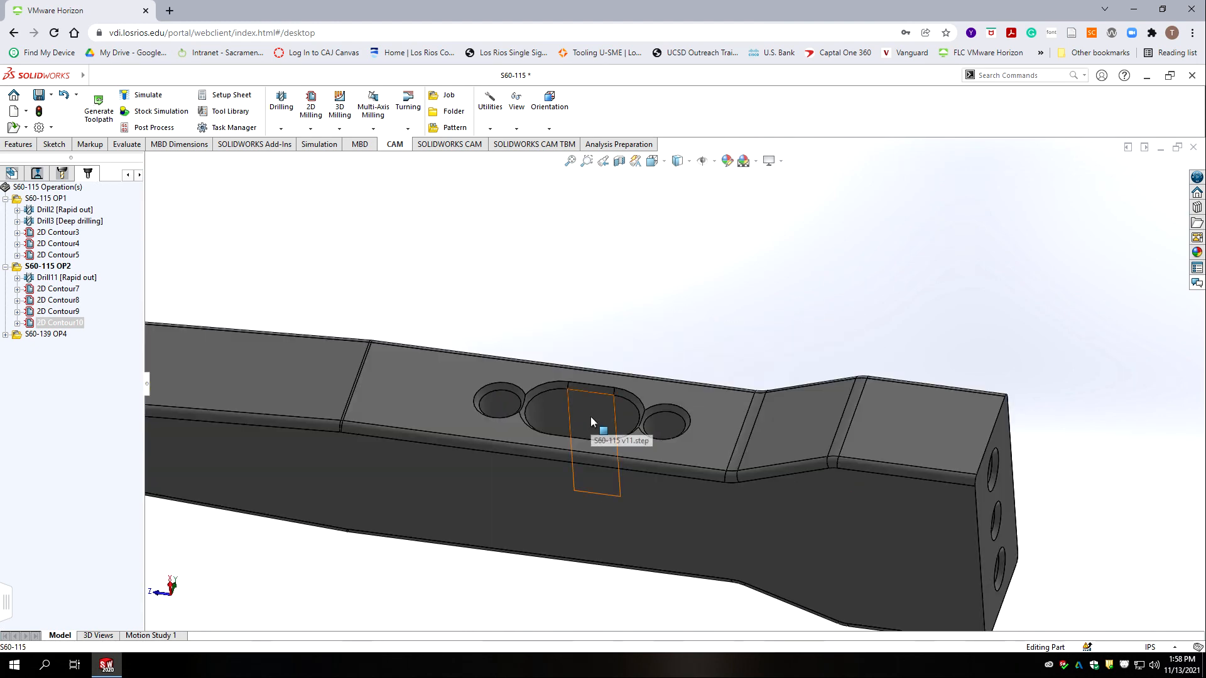
left_click(71, 384)
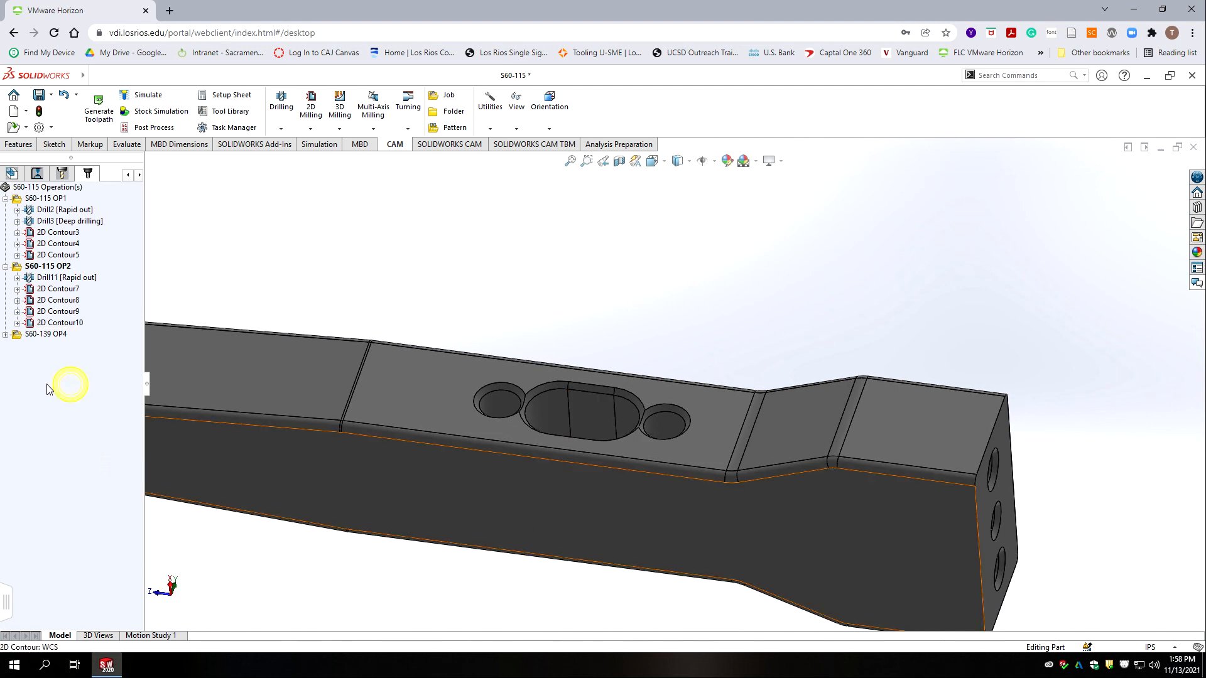
right_click(52, 403)
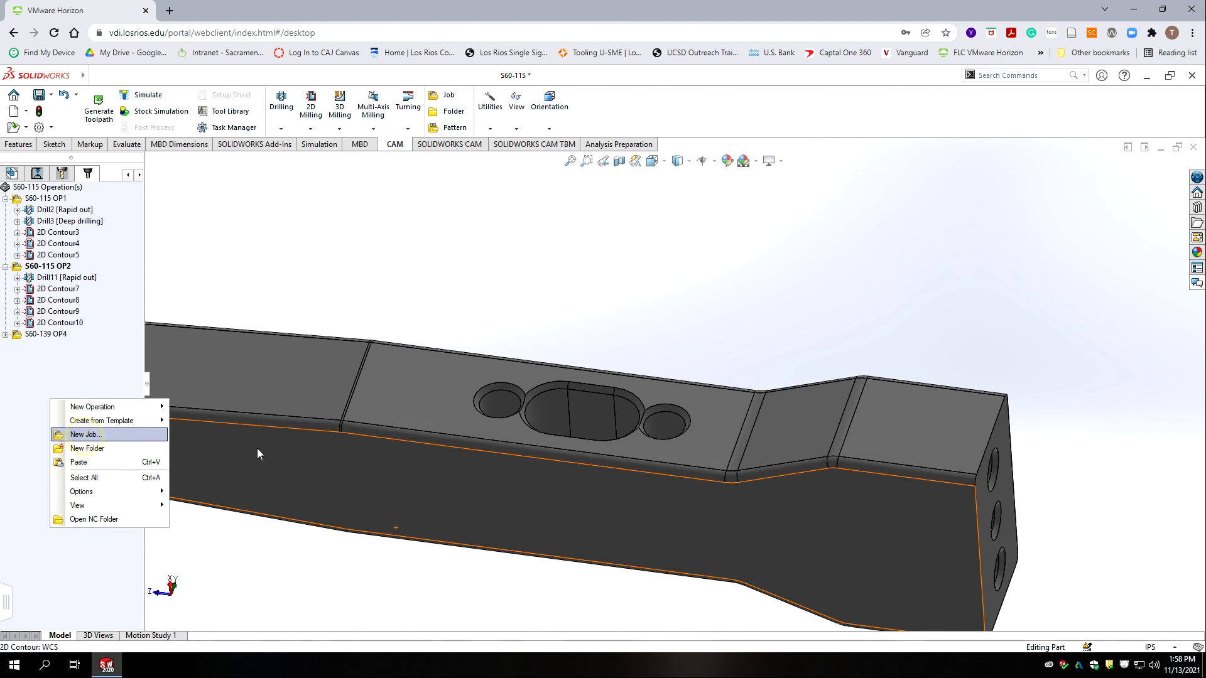
left_click(85, 434)
left_click(32, 293)
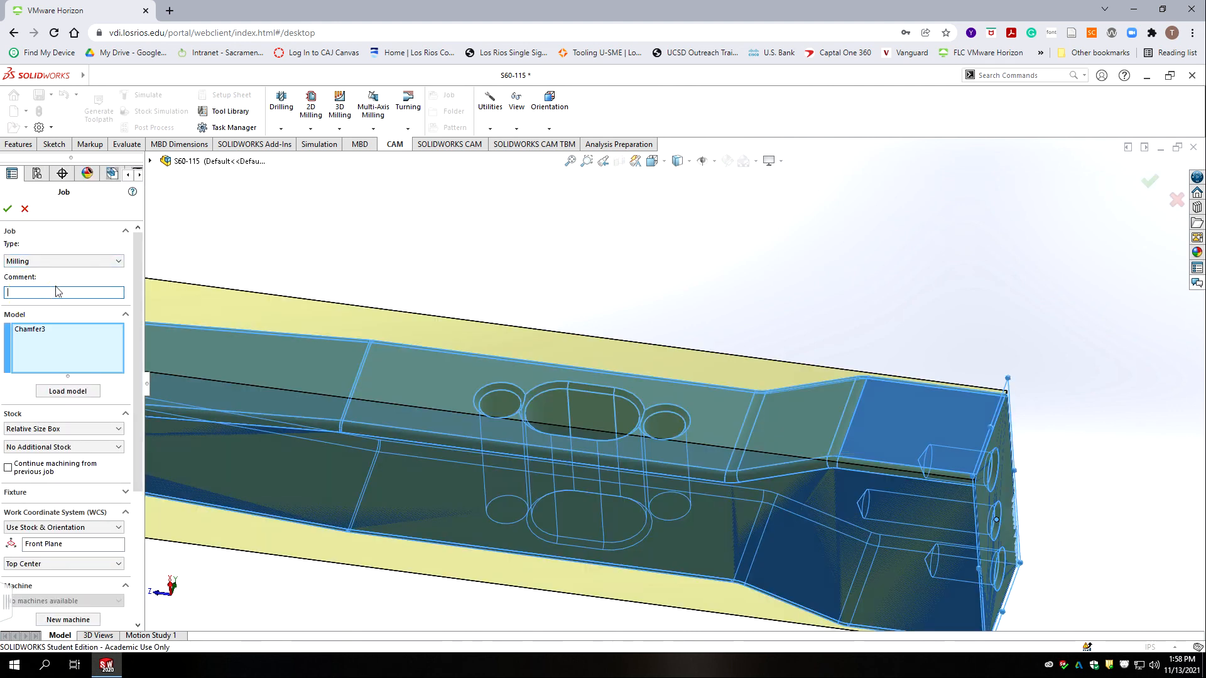
type("S60-115 OP3")
Define the job's stock from the solid part body and enable continuing machining from the previous job.
left_click_drag(139, 328, 139, 395)
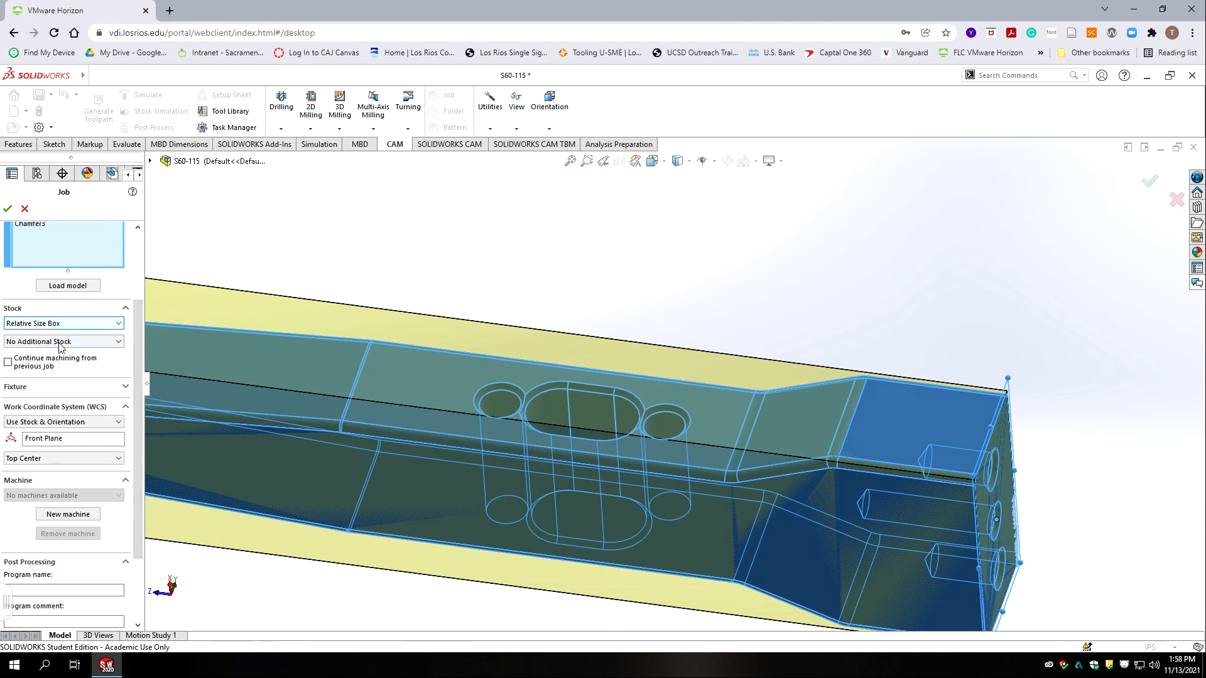
mouse_move(61, 347)
left_click(59, 323)
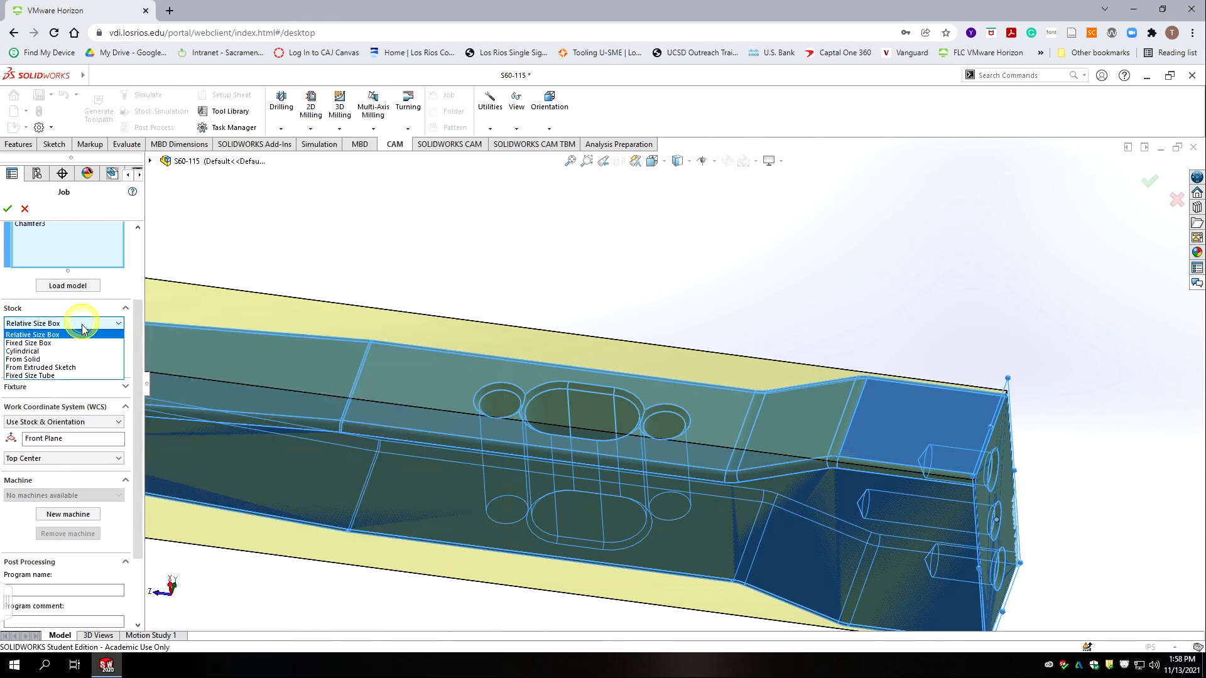
left_click(42, 359)
left_click(279, 374)
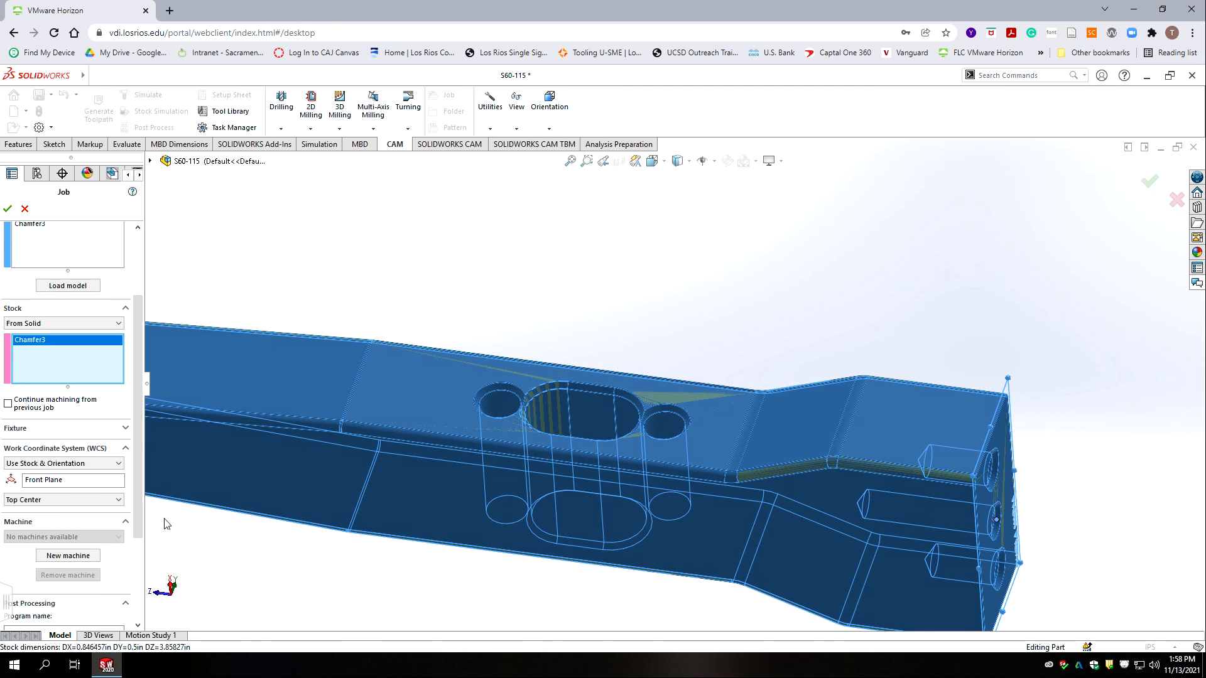
left_click(8, 403)
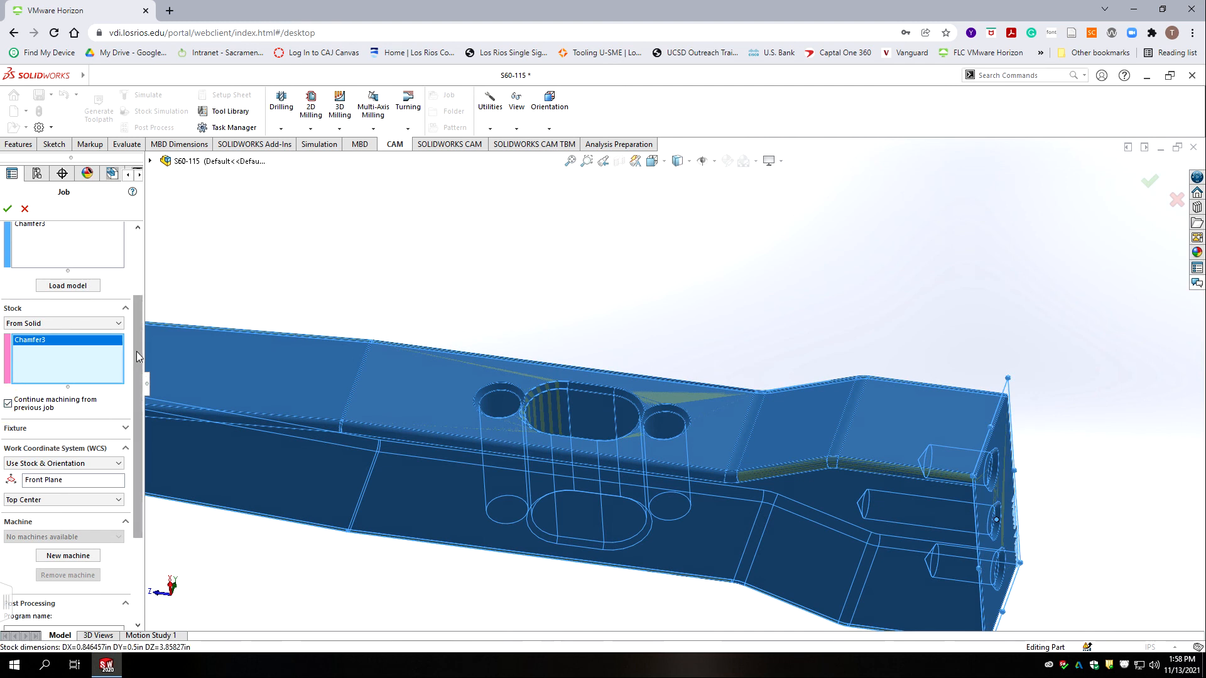
Orient the job's WCS by Z-axis and X-axis, with Z from the flat face around the oval pocket and the origin at Bottom Corner 4.
left_click_drag(137, 351, 141, 438)
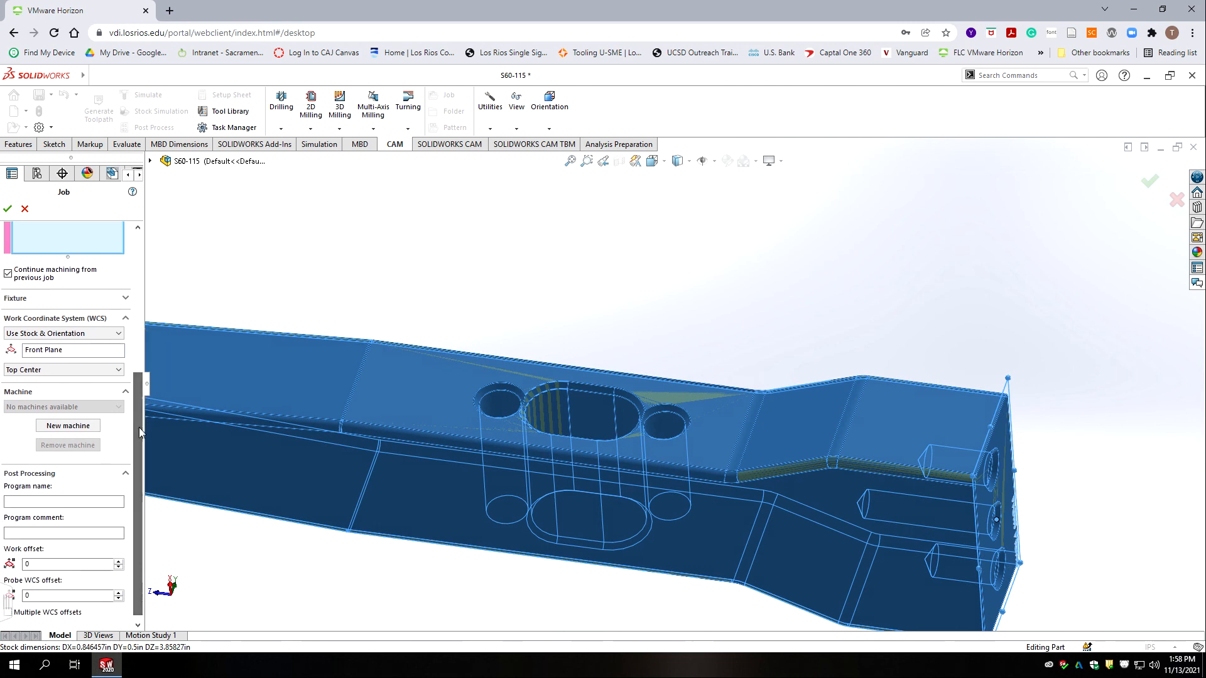
left_click(58, 334)
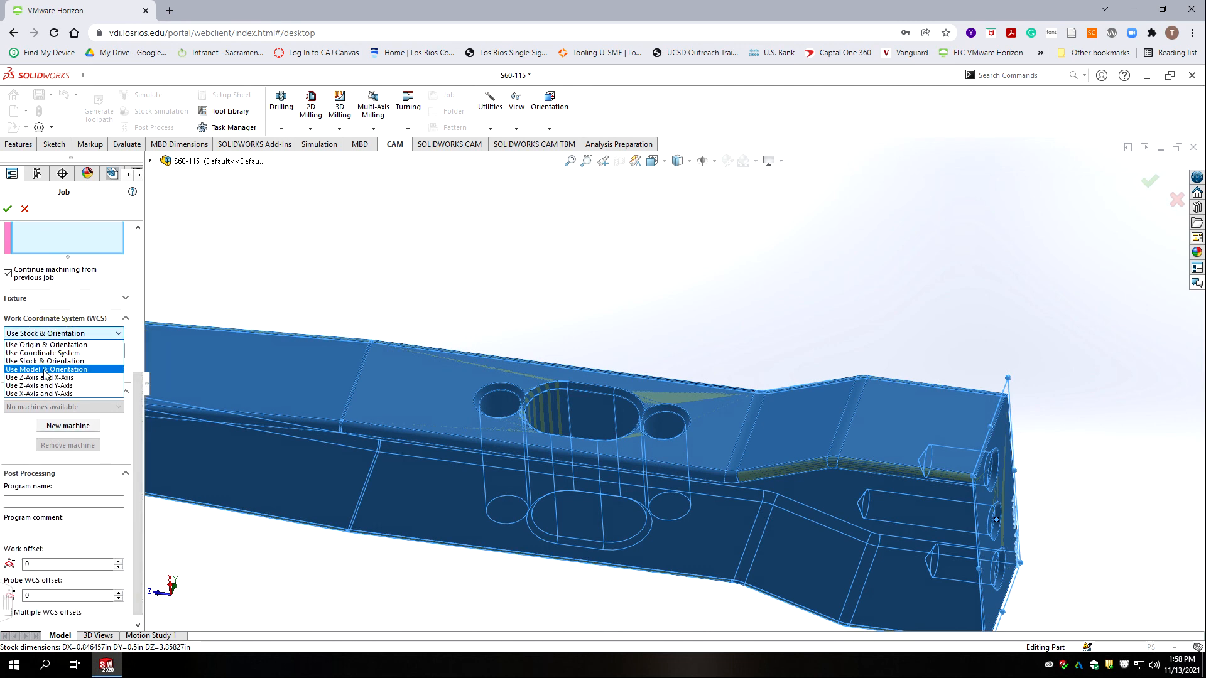
left_click(44, 377)
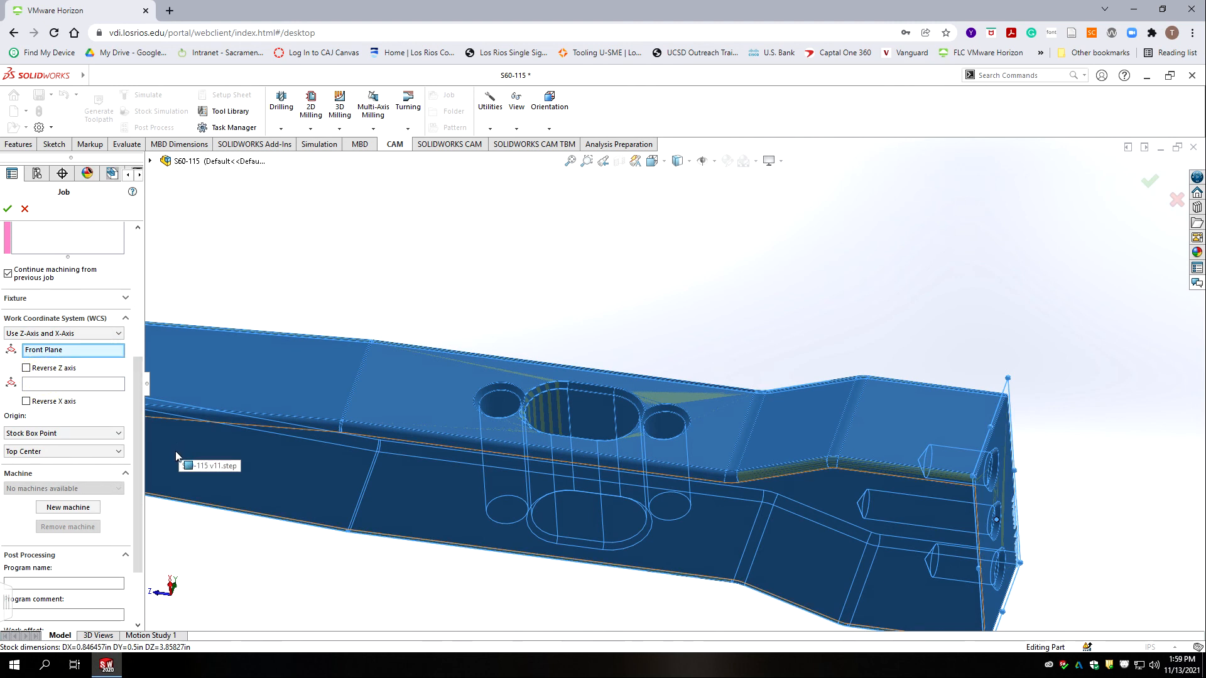
left_click(394, 380)
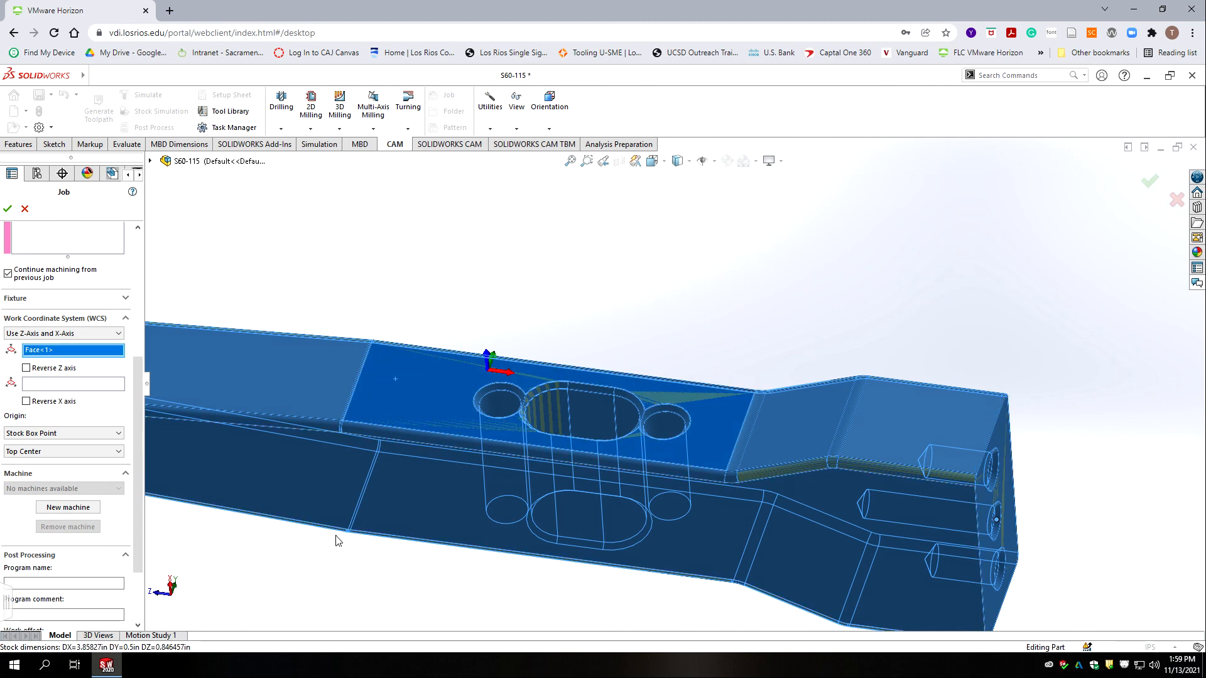
scroll(377, 534, "up", 2)
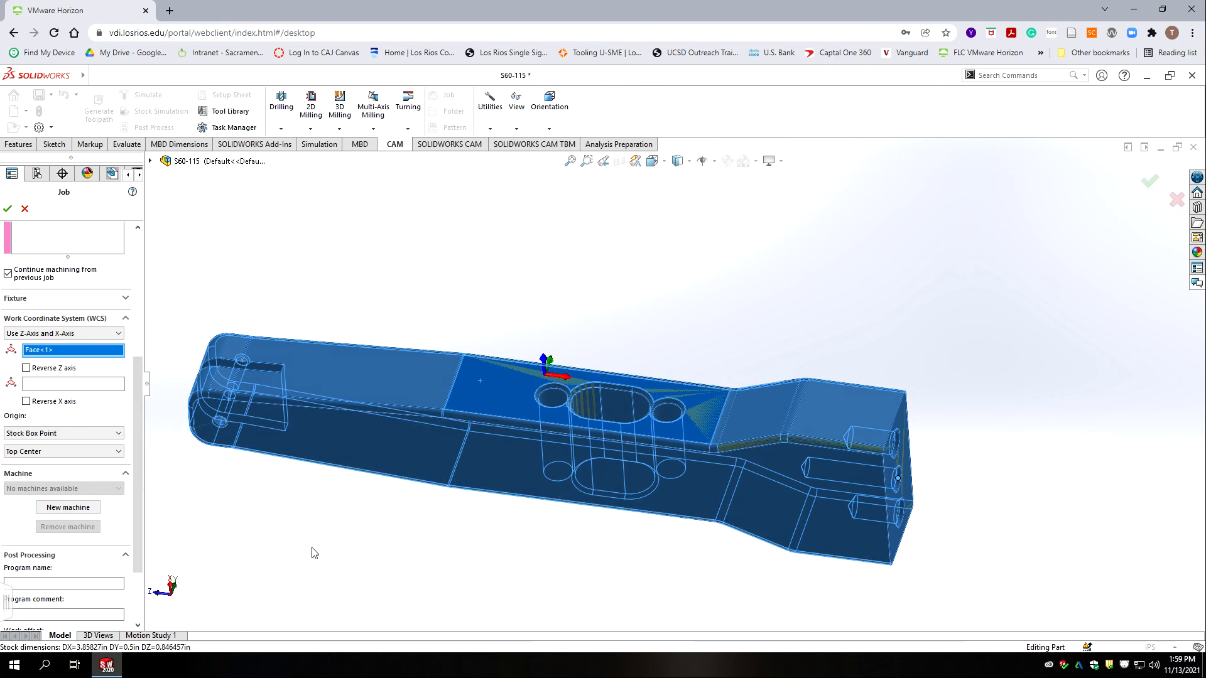
left_click(75, 456)
left_click(57, 408)
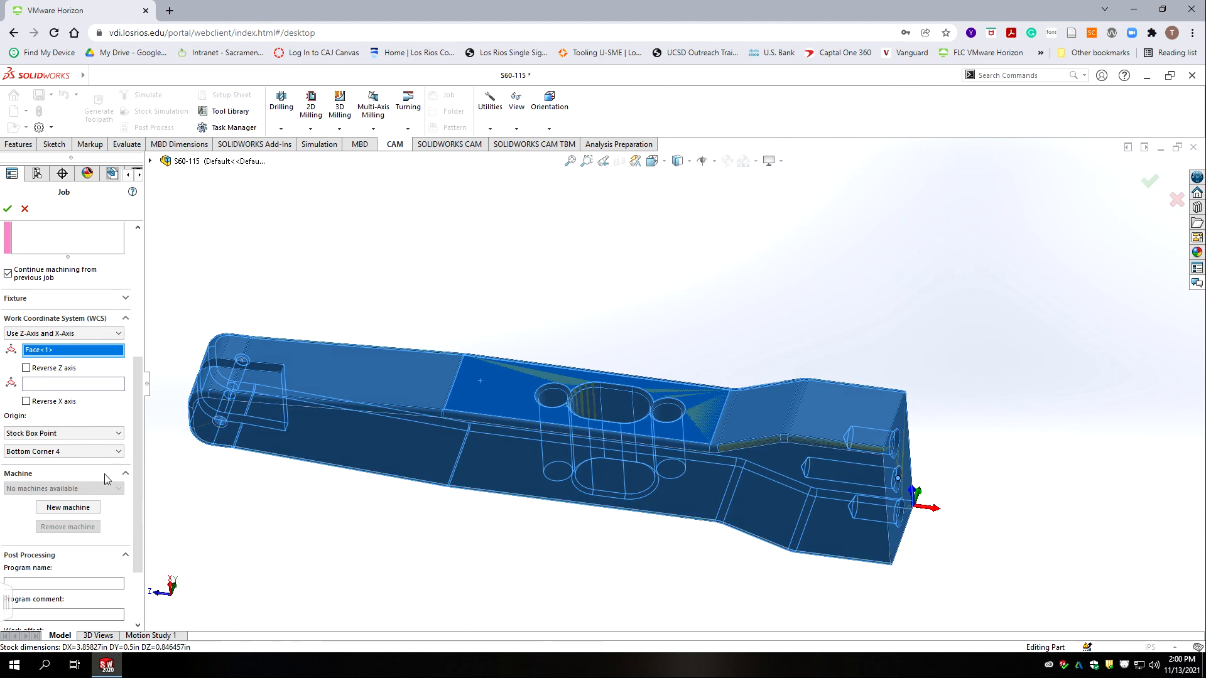
Set the program name to 1153 and the program comment to S60-115 OP3, and accept the job.
scroll(80, 438, "down", 3)
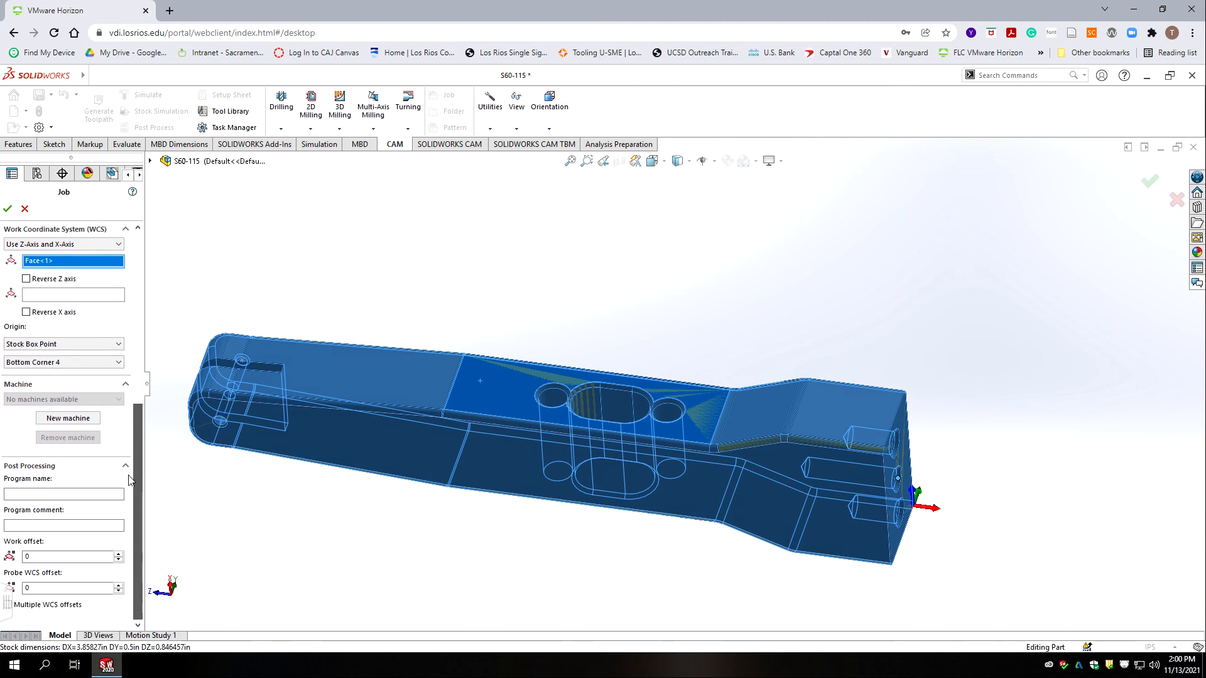
left_click(54, 495)
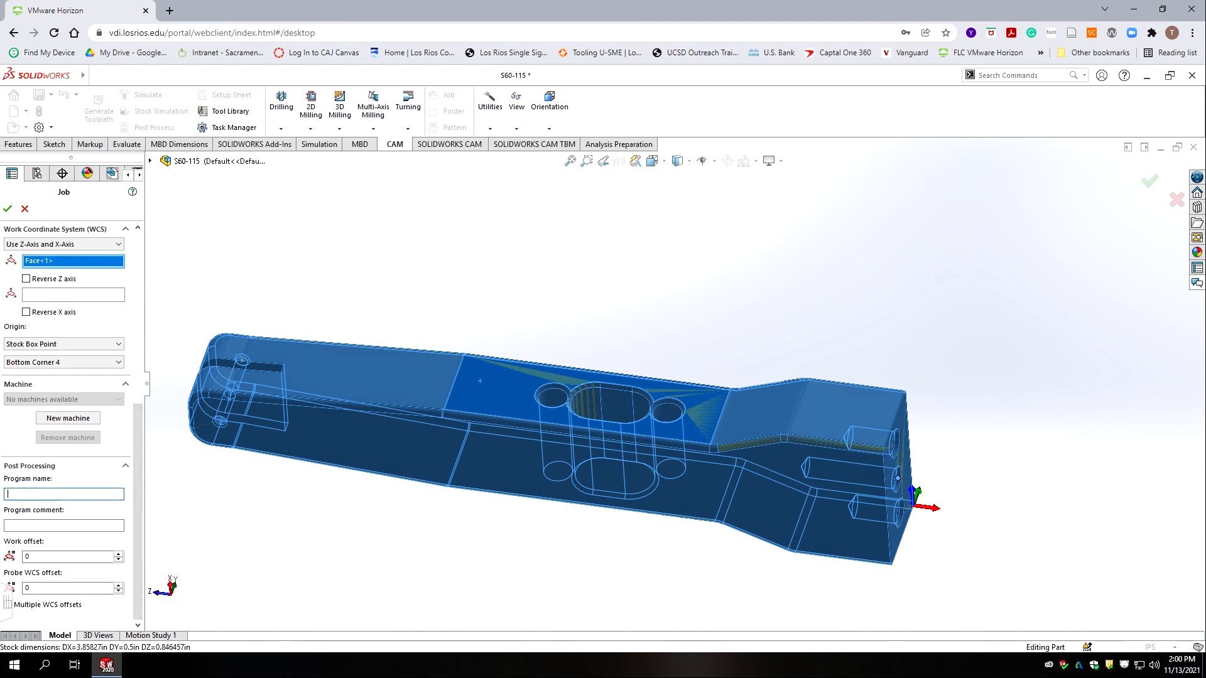
type("1153")
key("Tab")
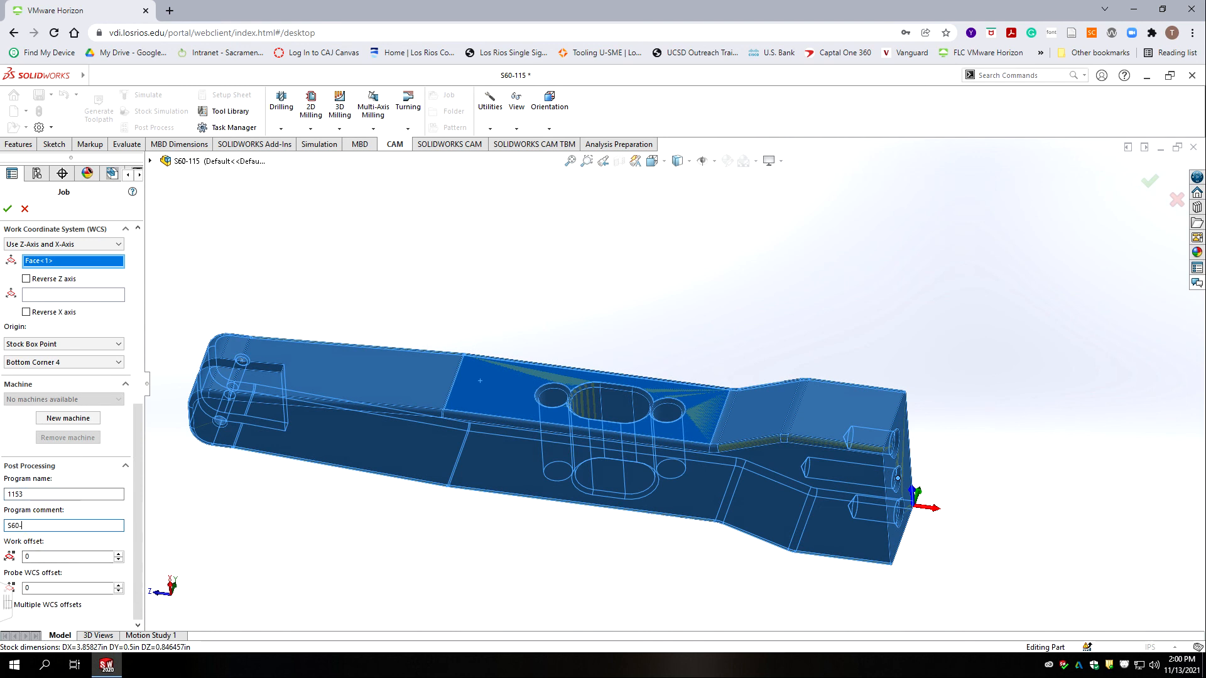
type("S60-115 Op")
key("BackSpace")
scroll(135, 422, "up", 10)
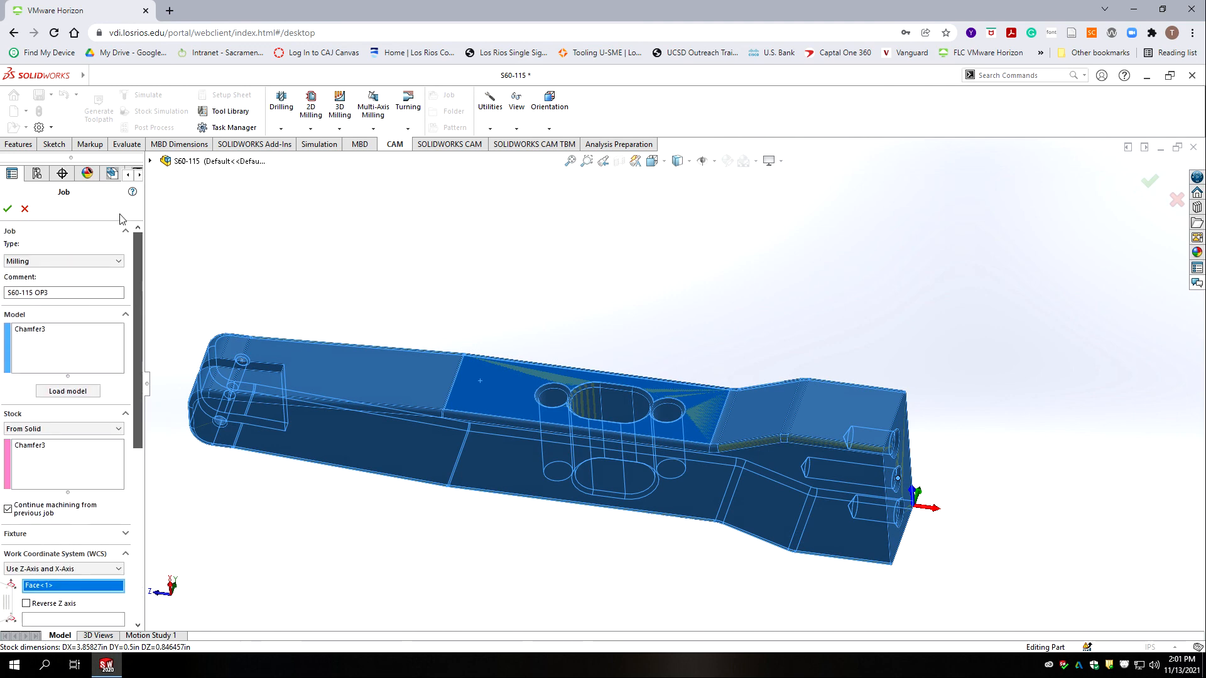
scroll(141, 415, "down", 10)
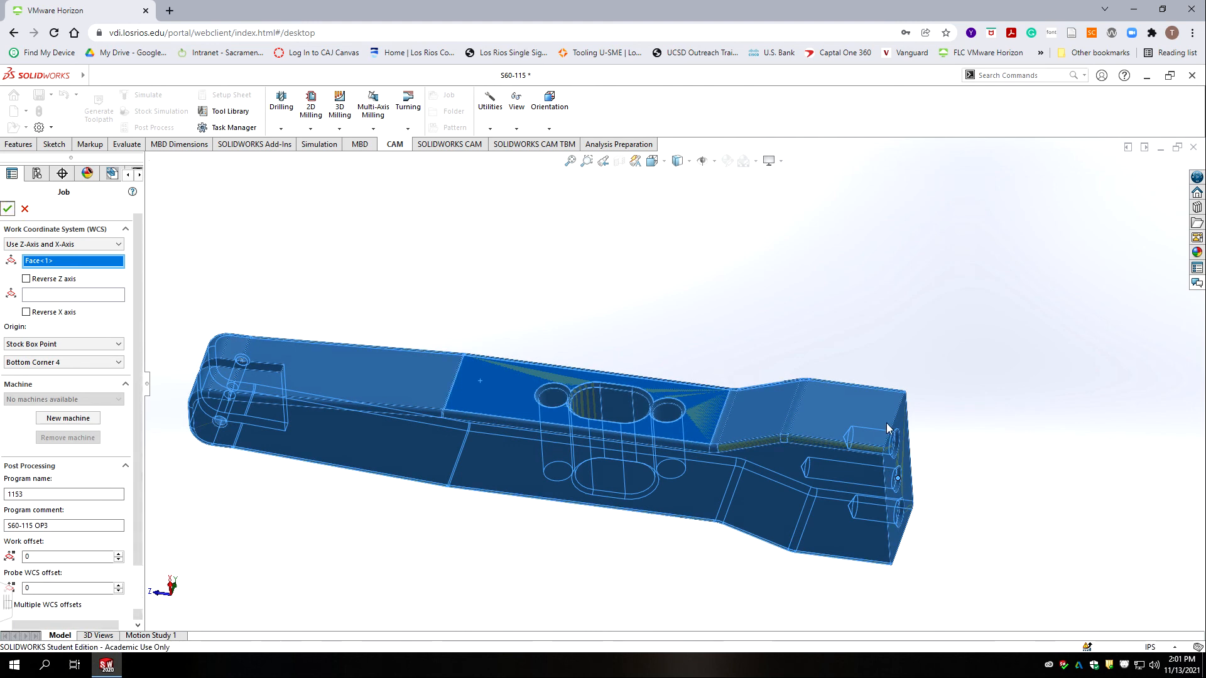
key("Return")
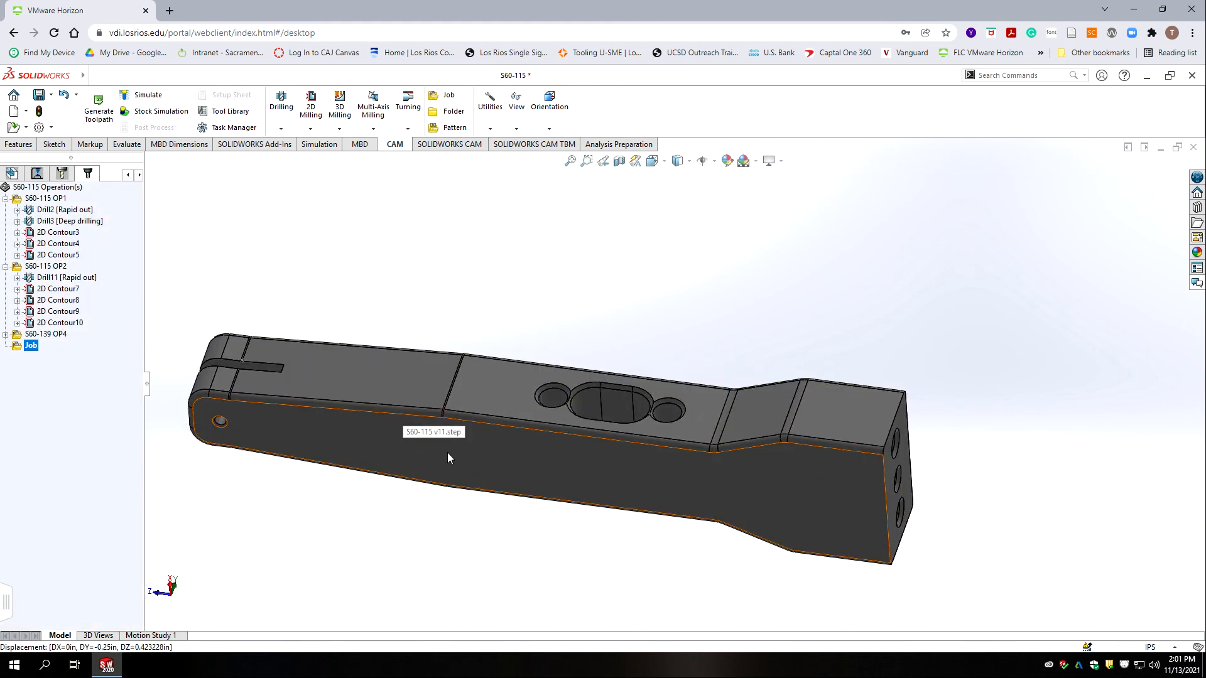
Rename the new job to S60-115 OP3 and move it between S60-115 OP2 and S60-139 OP4.
left_click(31, 347)
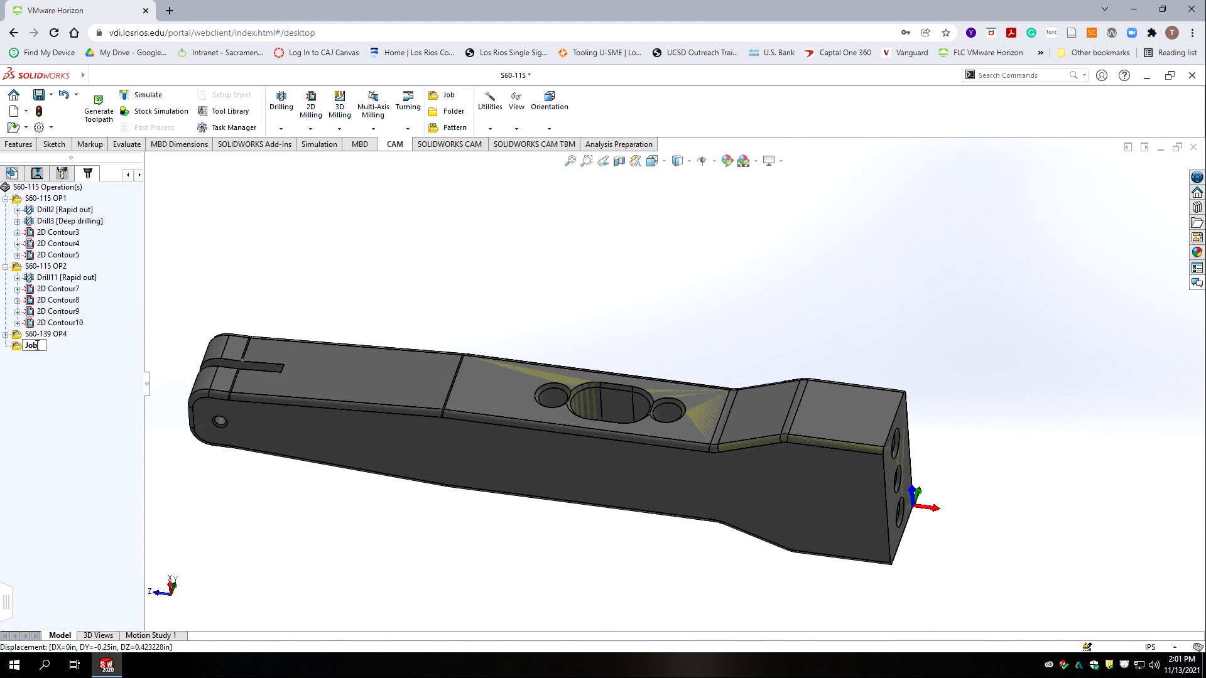
double_click(41, 344)
type("S60-")
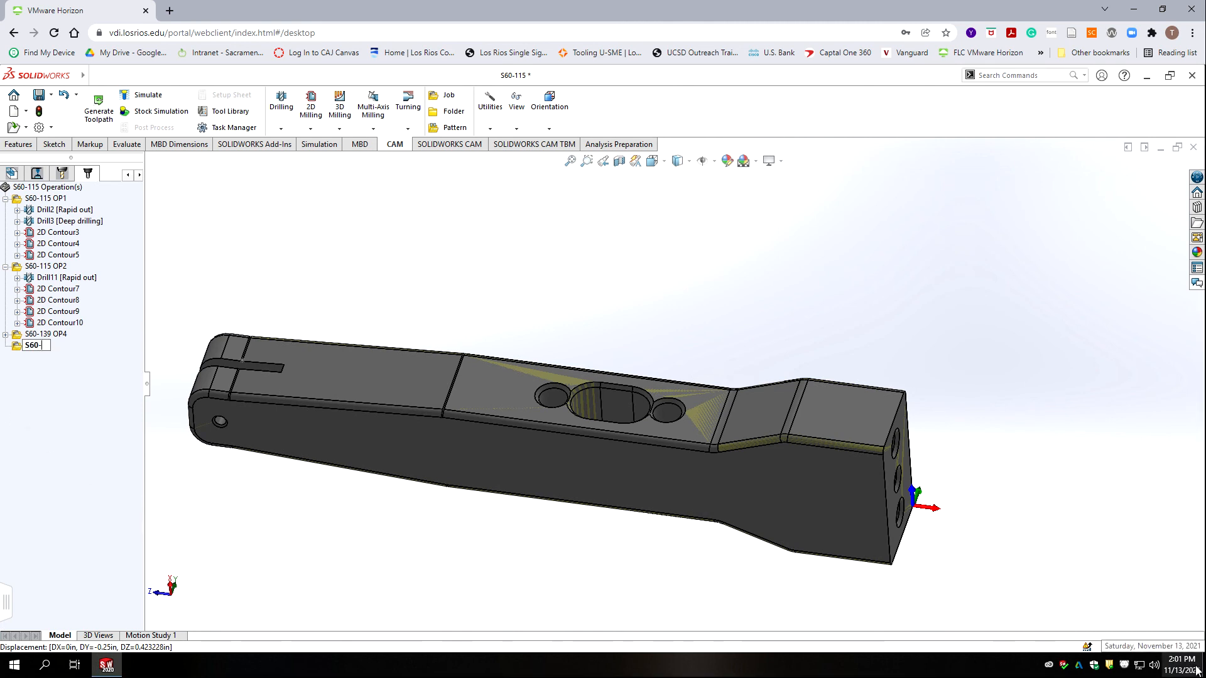
type("118")
key("BackSpace")
type("5")
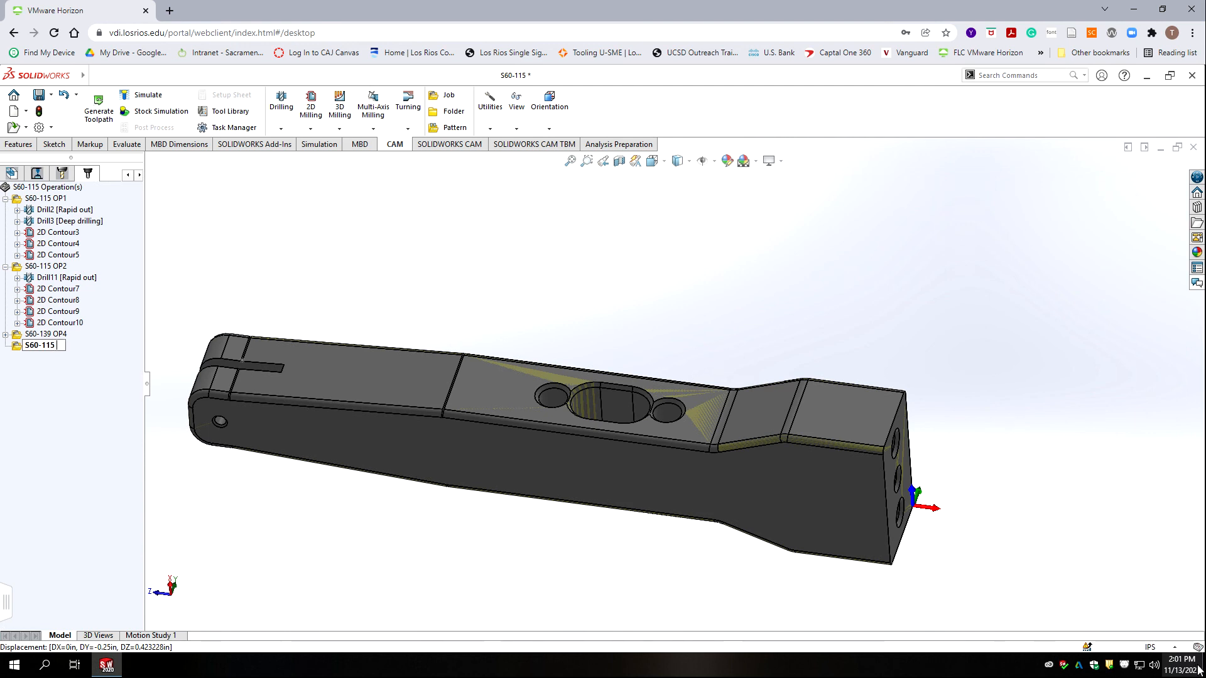
type(" OP3")
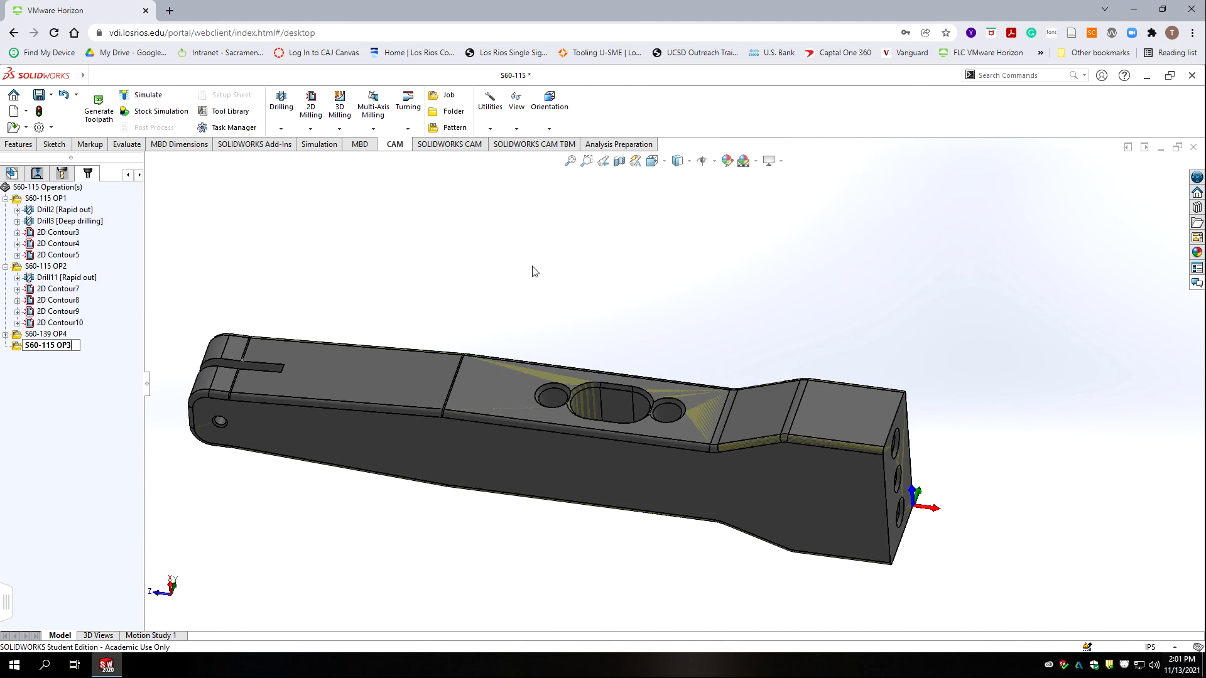
key("Return")
left_click_drag(18, 346, 99, 322)
mouse_move(112, 274)
left_mouse_down()
mouse_move(109, 259)
mouse_move(110, 271)
left_mouse_up()
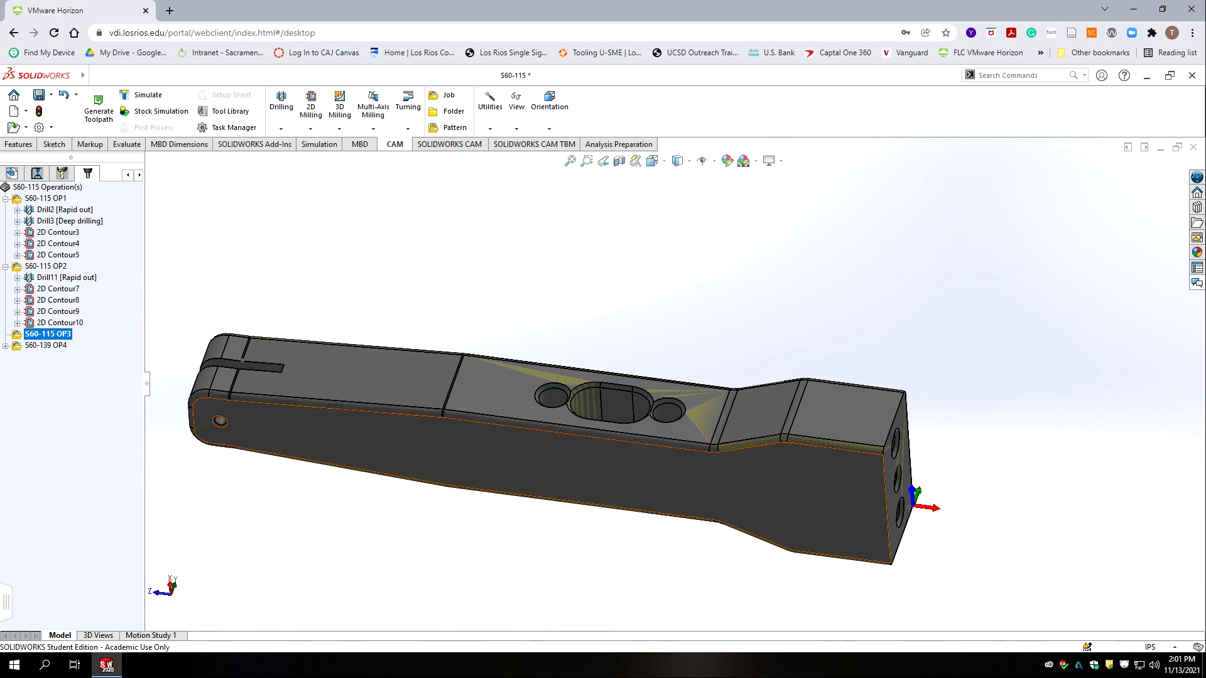
scroll(649, 388, "up", 5)
scroll(716, 405, "down", 6)
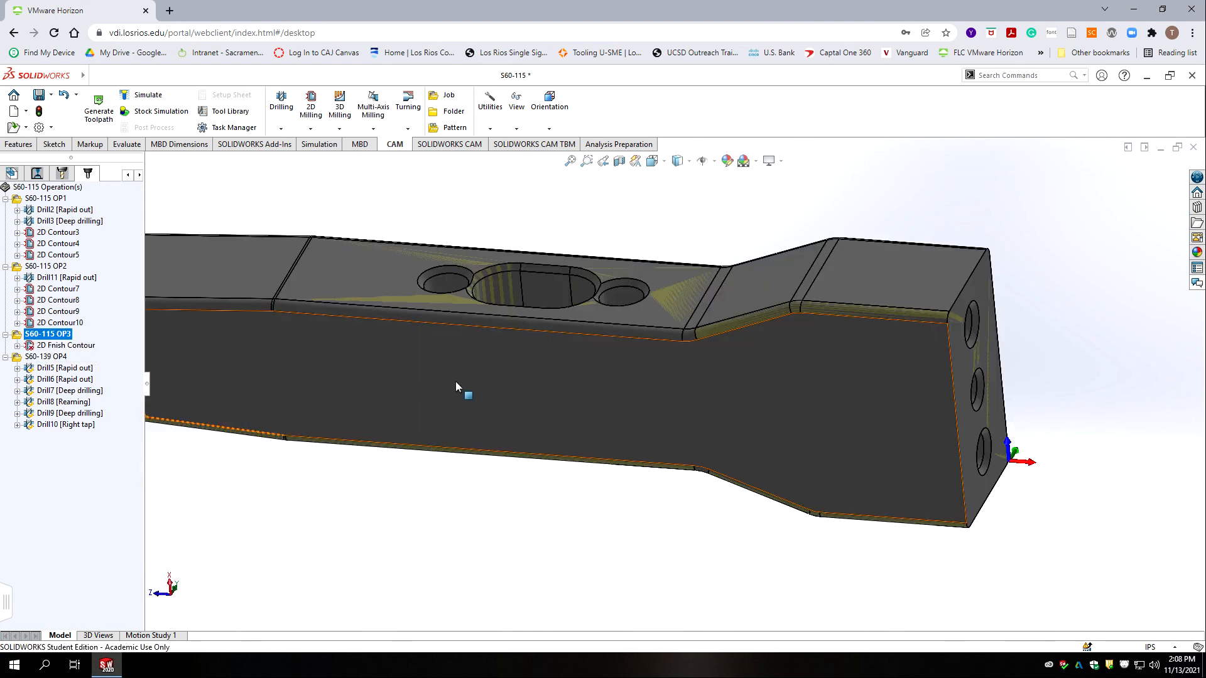
scroll(455, 381, "up", 3)
scroll(707, 322, "down", 3)
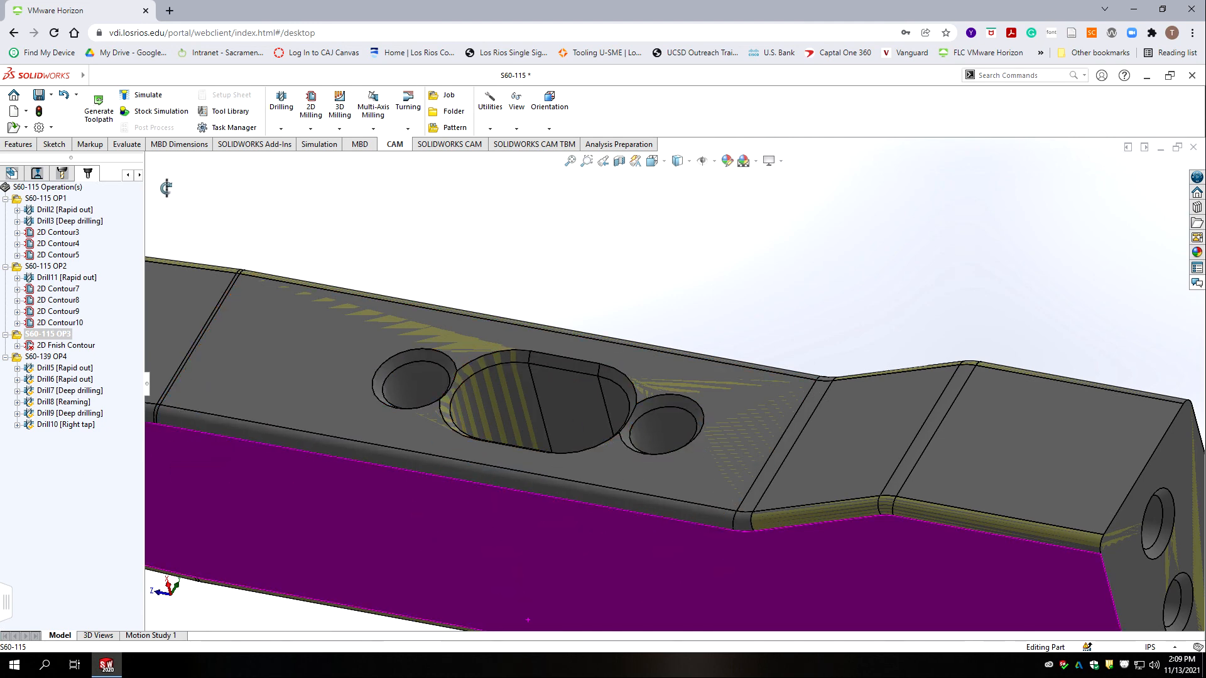
Check the heights and tool settings of Drill5 in S60-139 OP4 without keeping any changes.
left_click(57, 369)
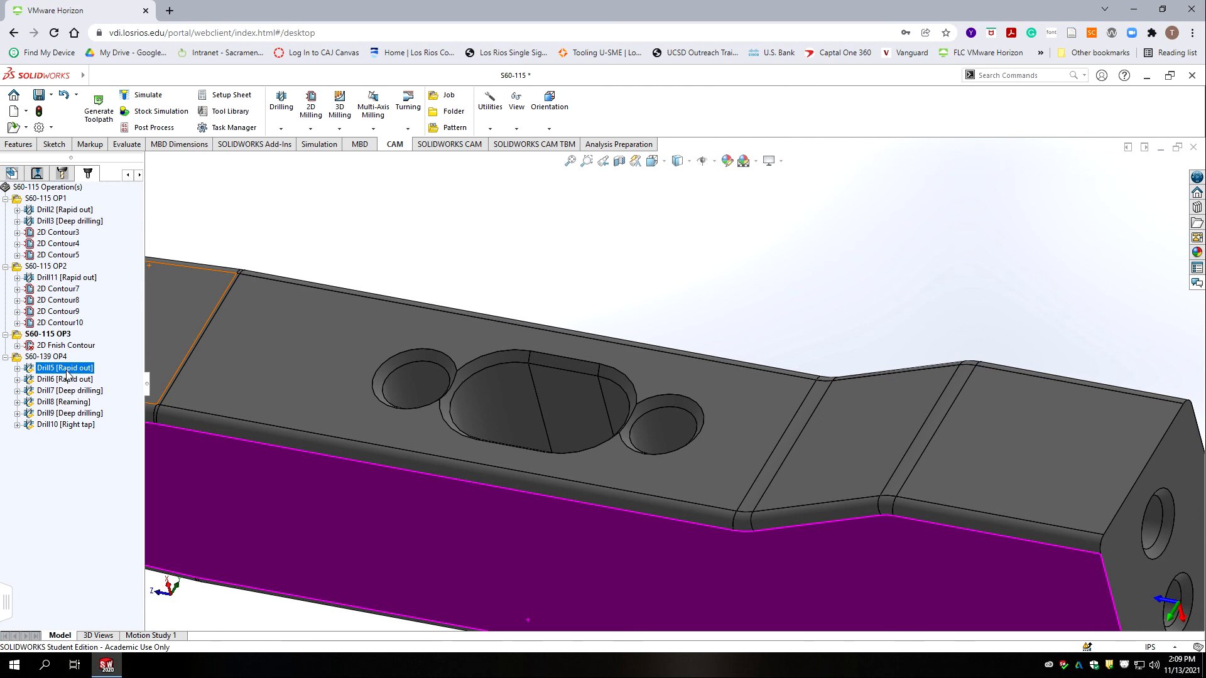
right_click(67, 373)
left_click(94, 328)
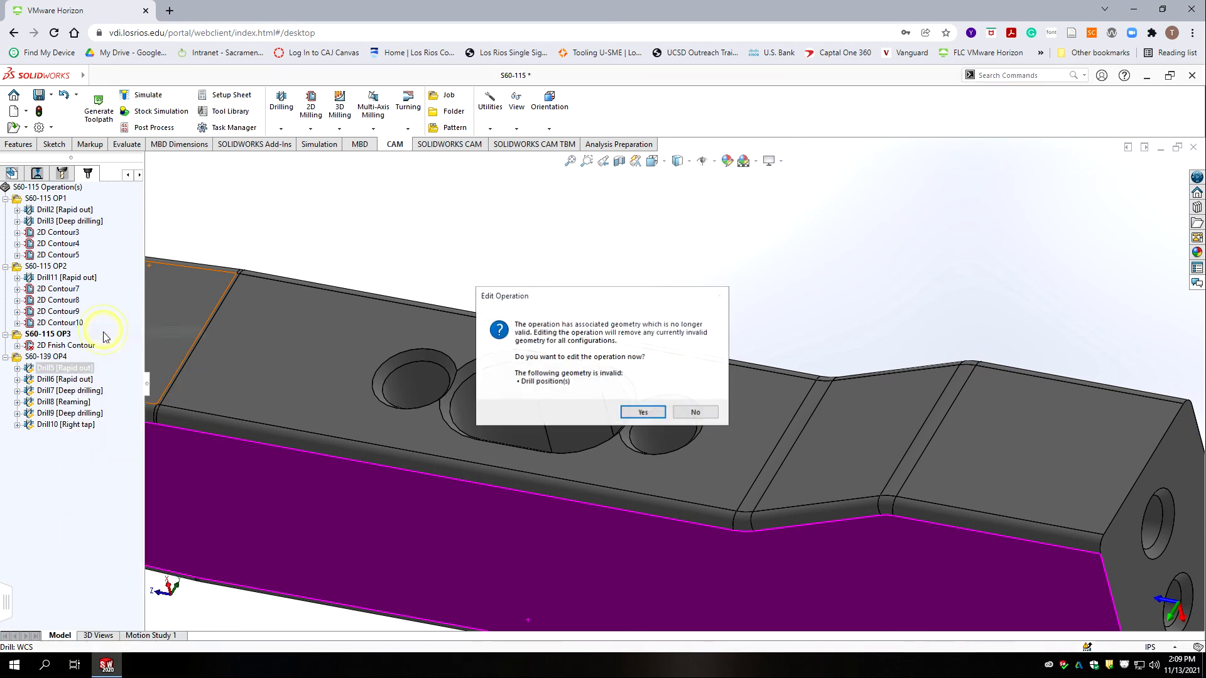
left_click(642, 412)
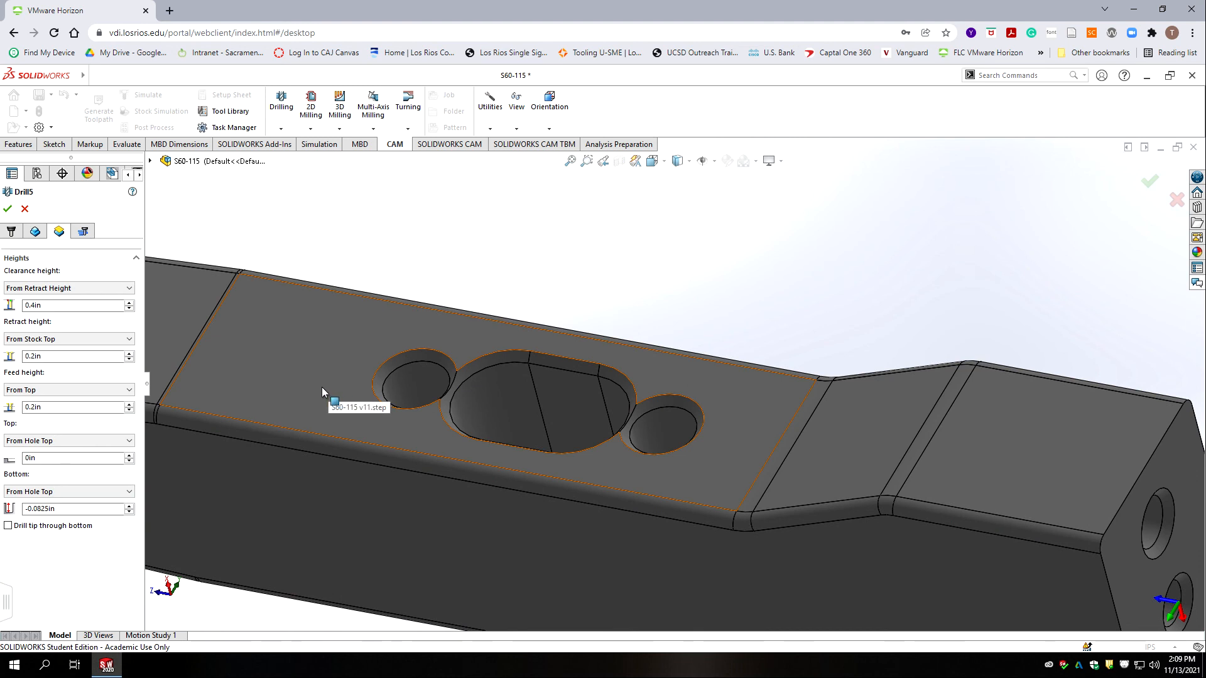
left_click(12, 232)
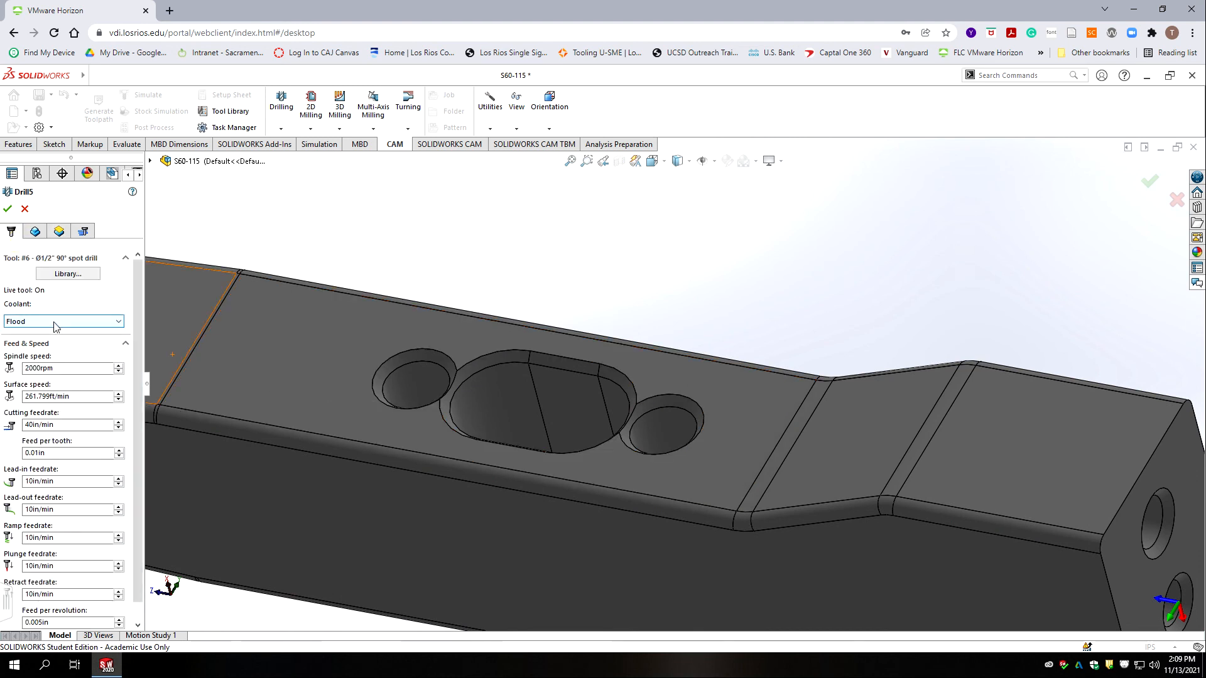
left_click(25, 209)
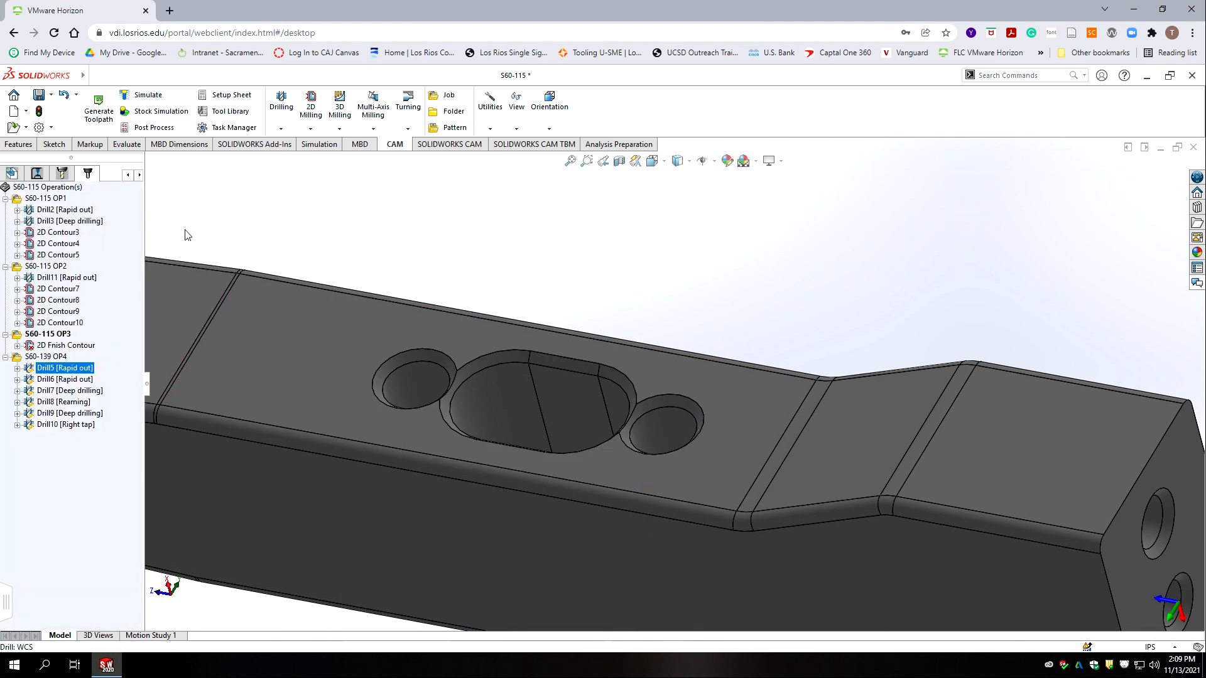
Copy Drill5 from S60-139 OP4 into S60-115 OP3 and place the copy ahead of the 2D Finish Contour.
right_click(61, 371)
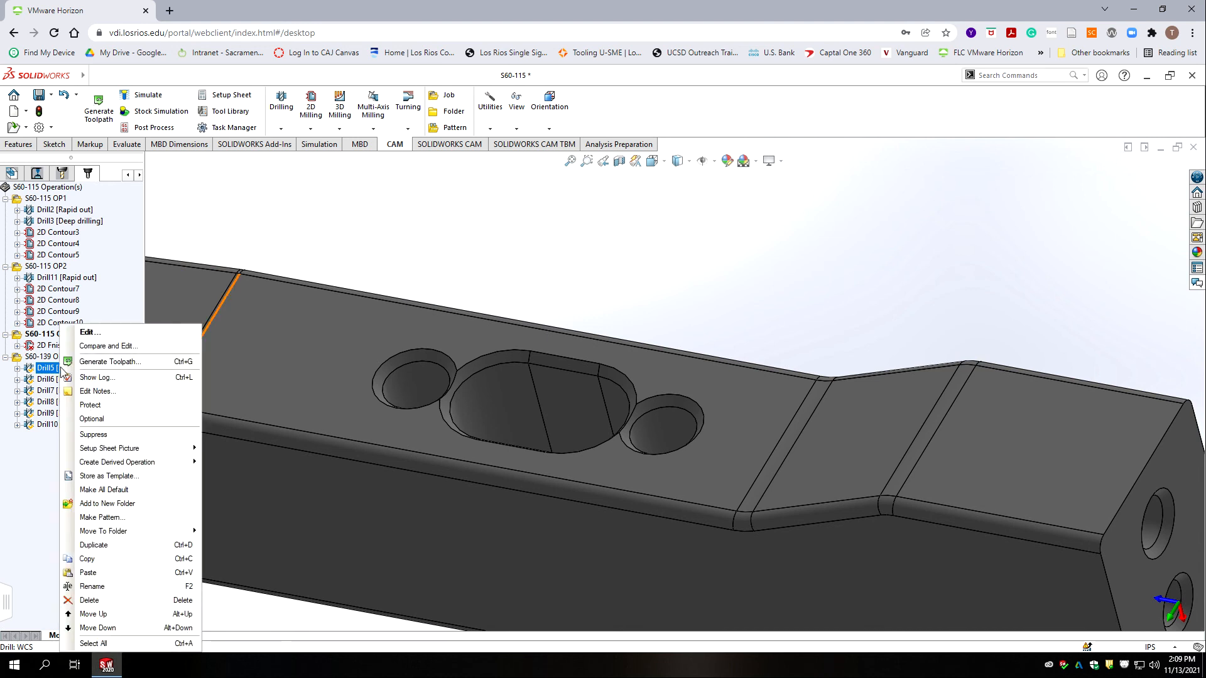
left_click(85, 558)
left_click(51, 334)
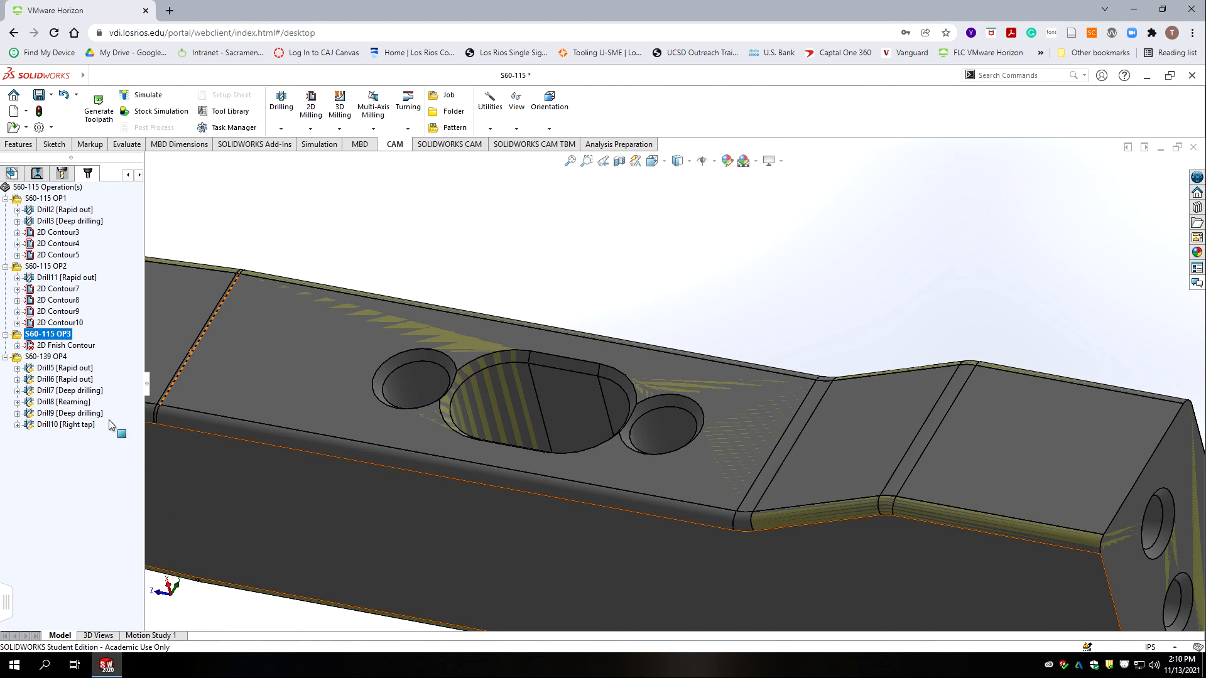
right_click(50, 335)
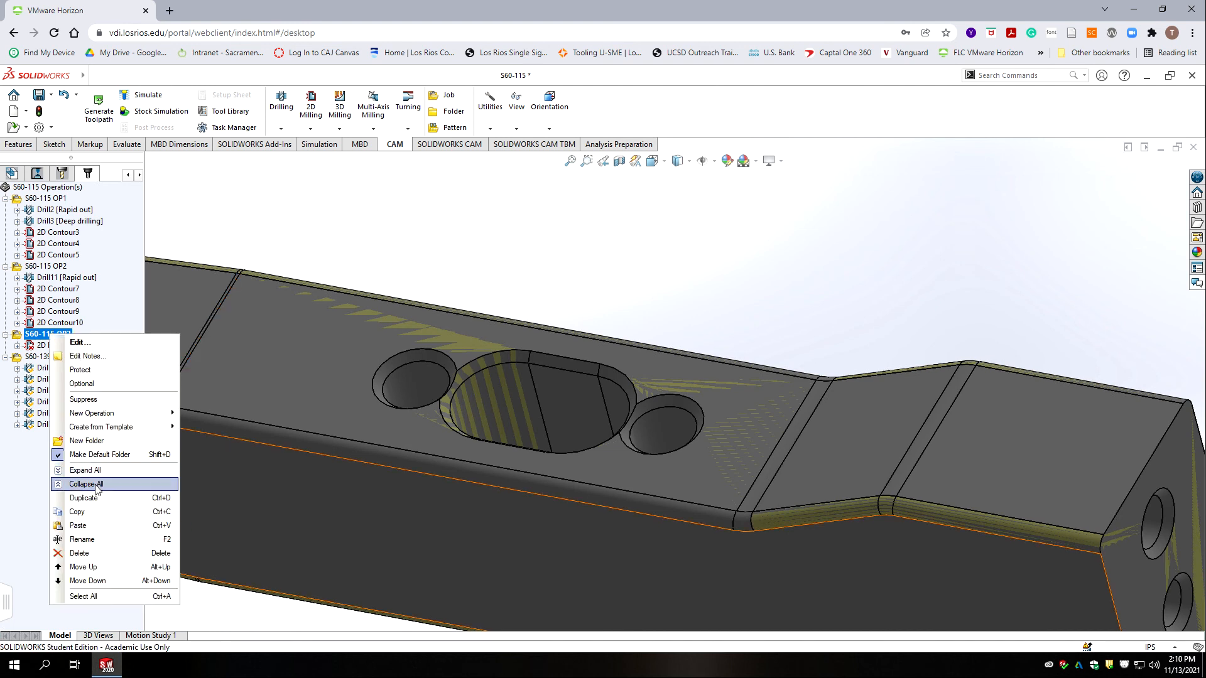
left_click(92, 515)
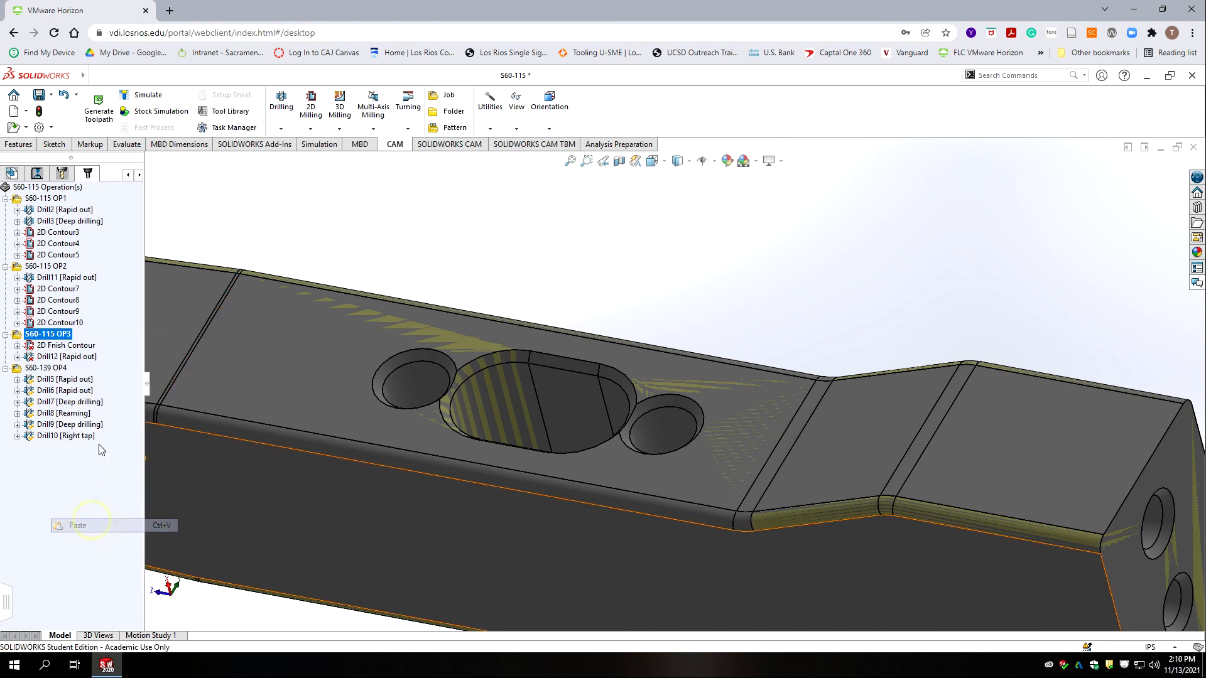
left_click(65, 357)
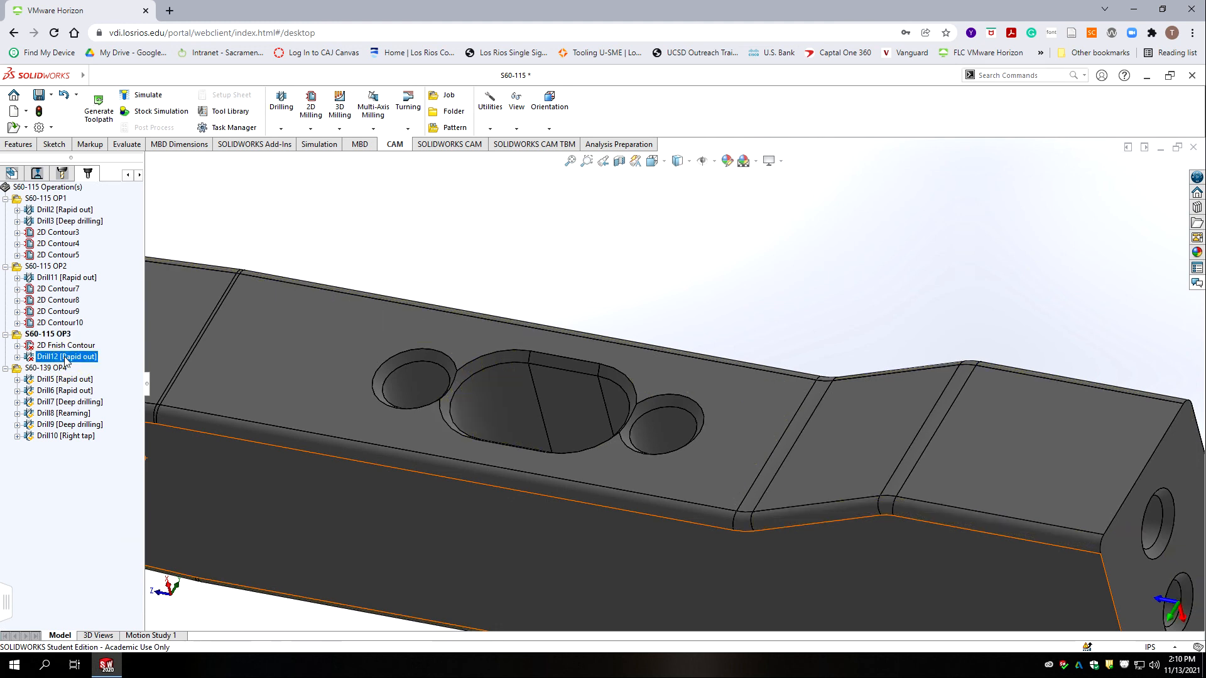
left_click_drag(65, 357, 82, 338)
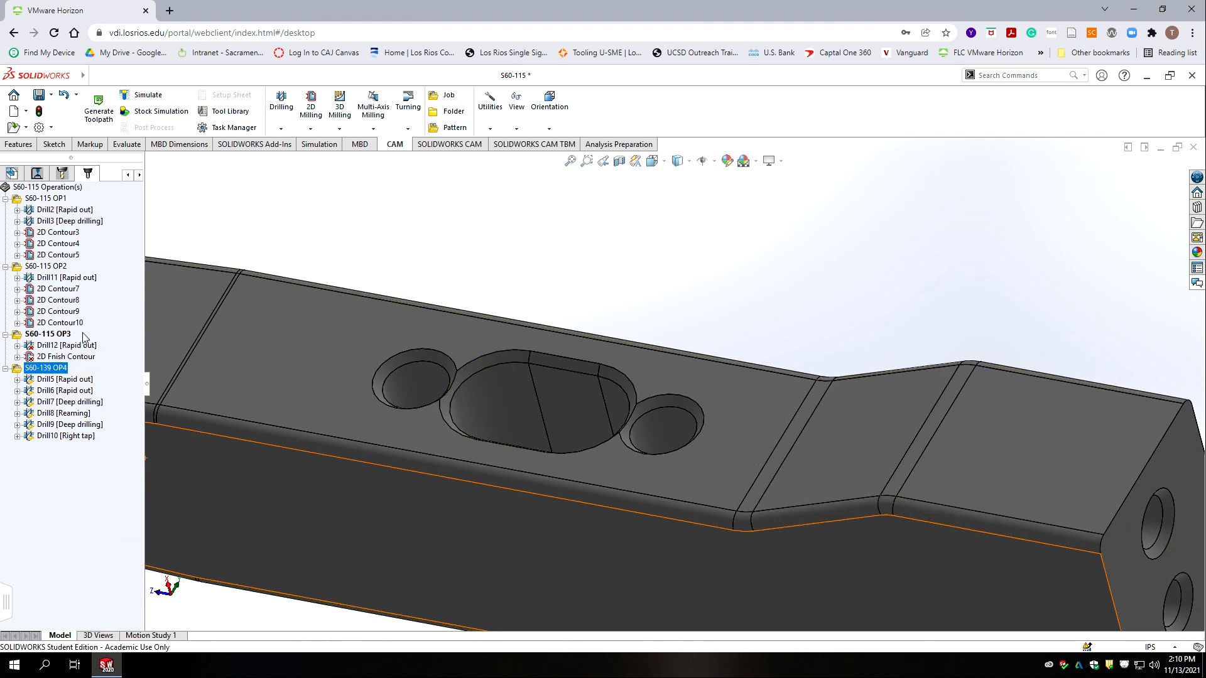
Edit the spot drill Drill12 and select the four chamfer faces of the two round holes and both oval pocket ends.
left_click(49, 346)
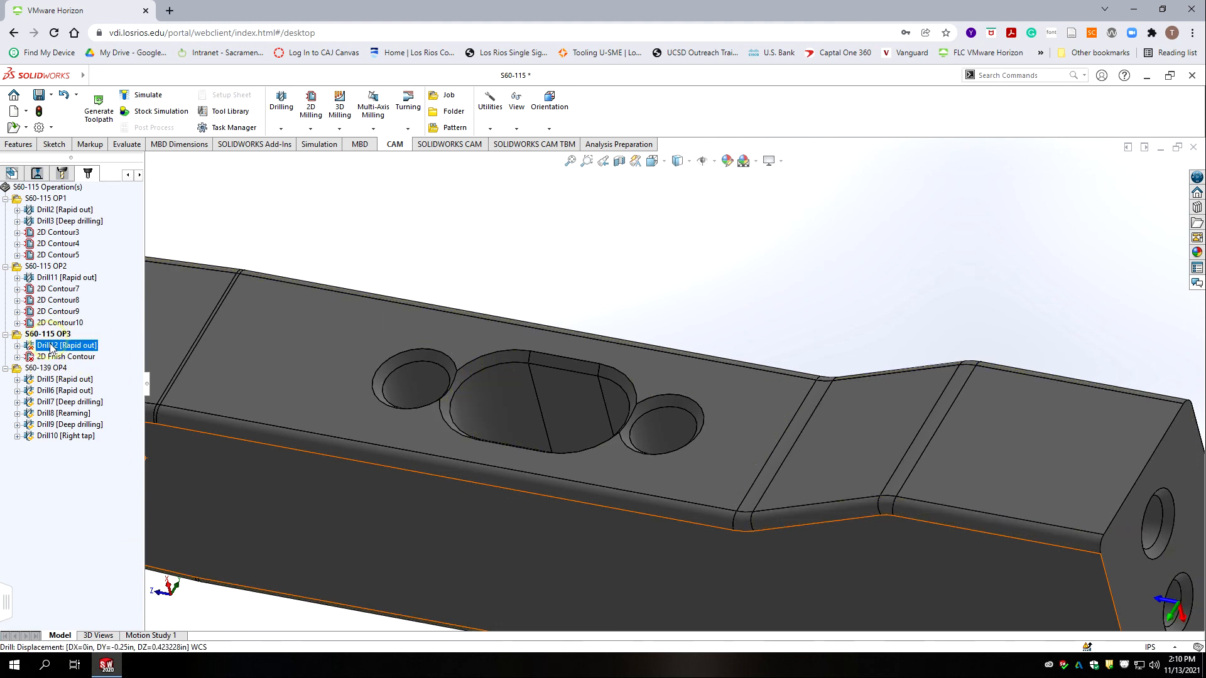
right_click(53, 345)
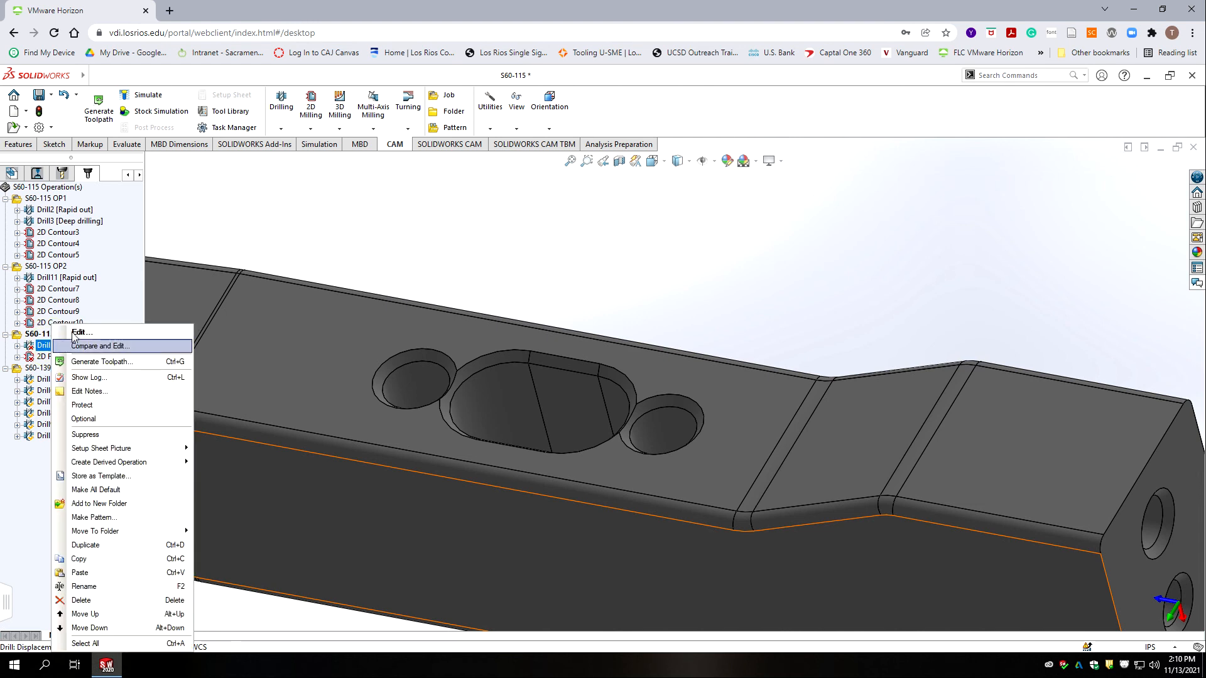
left_click(75, 332)
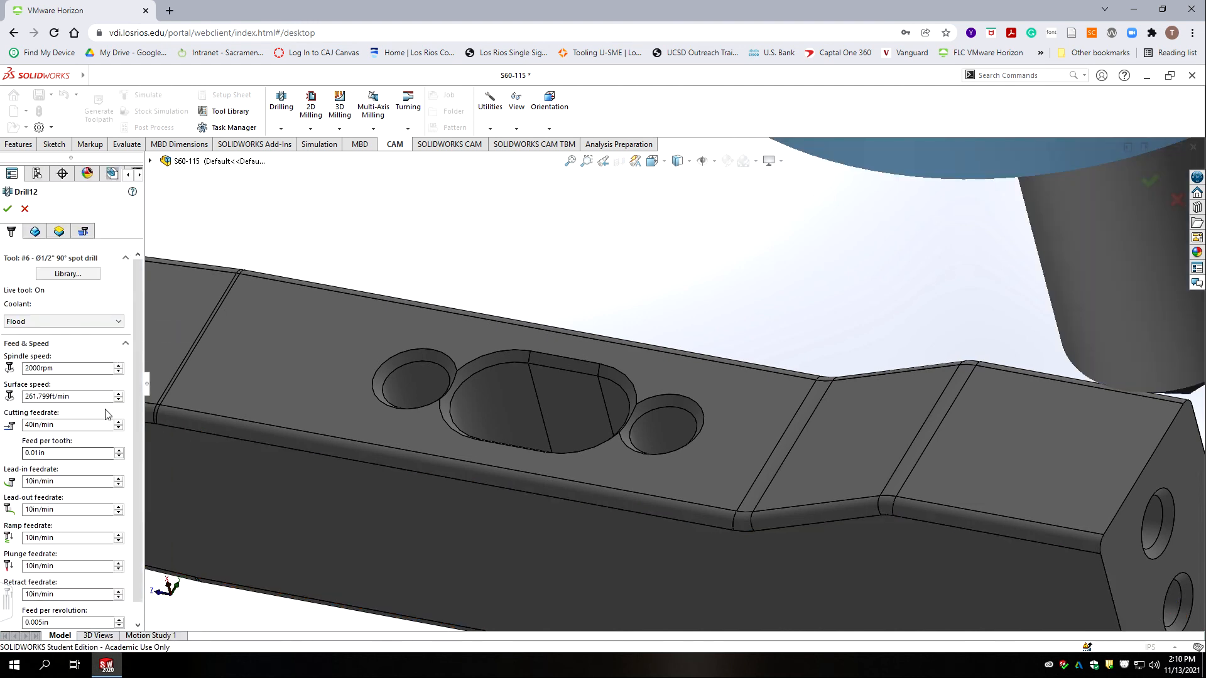
left_click(35, 232)
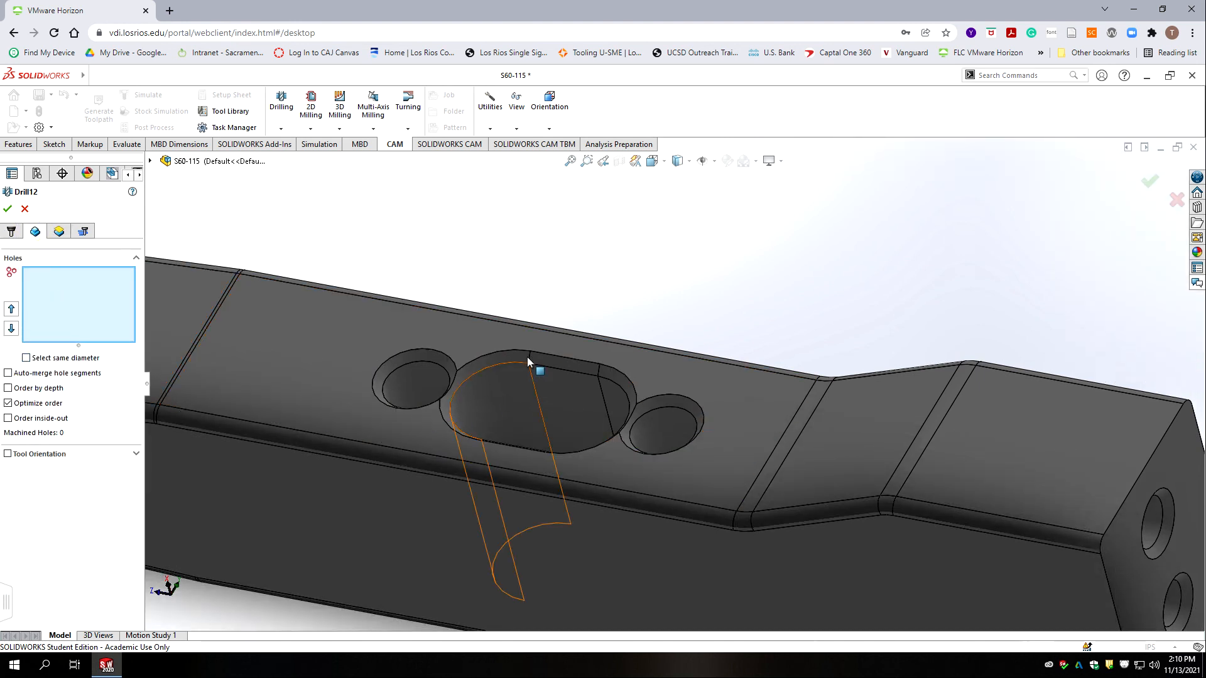
left_click(413, 354)
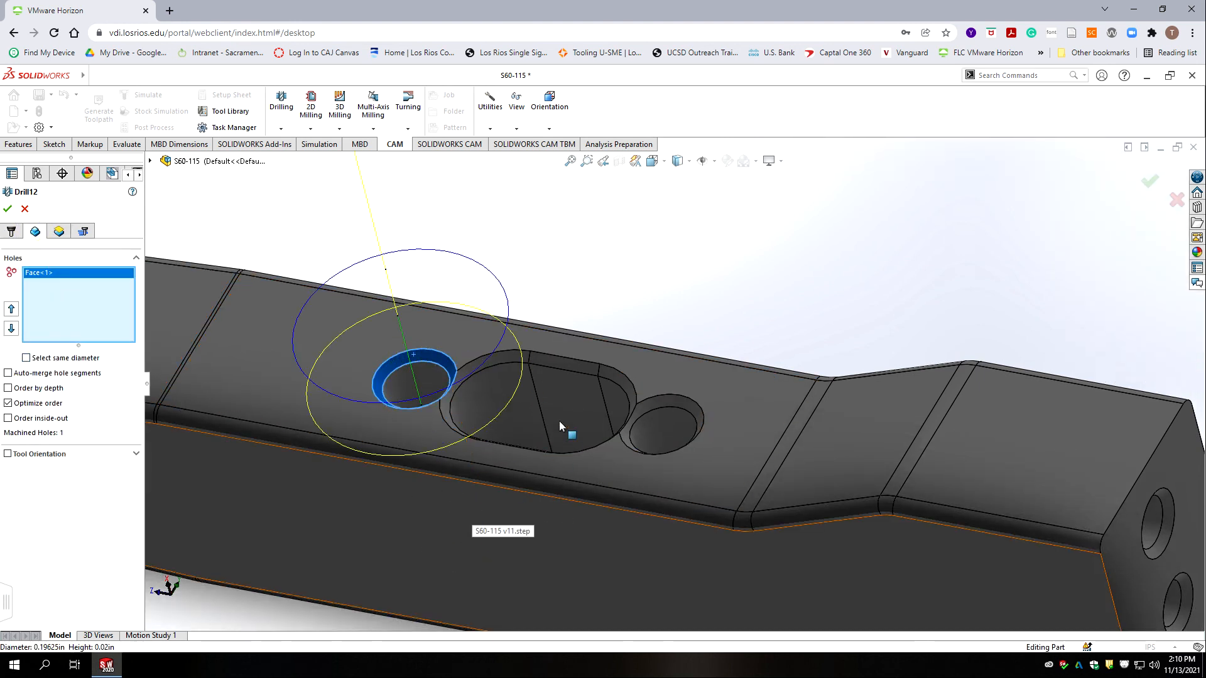
left_click(509, 355)
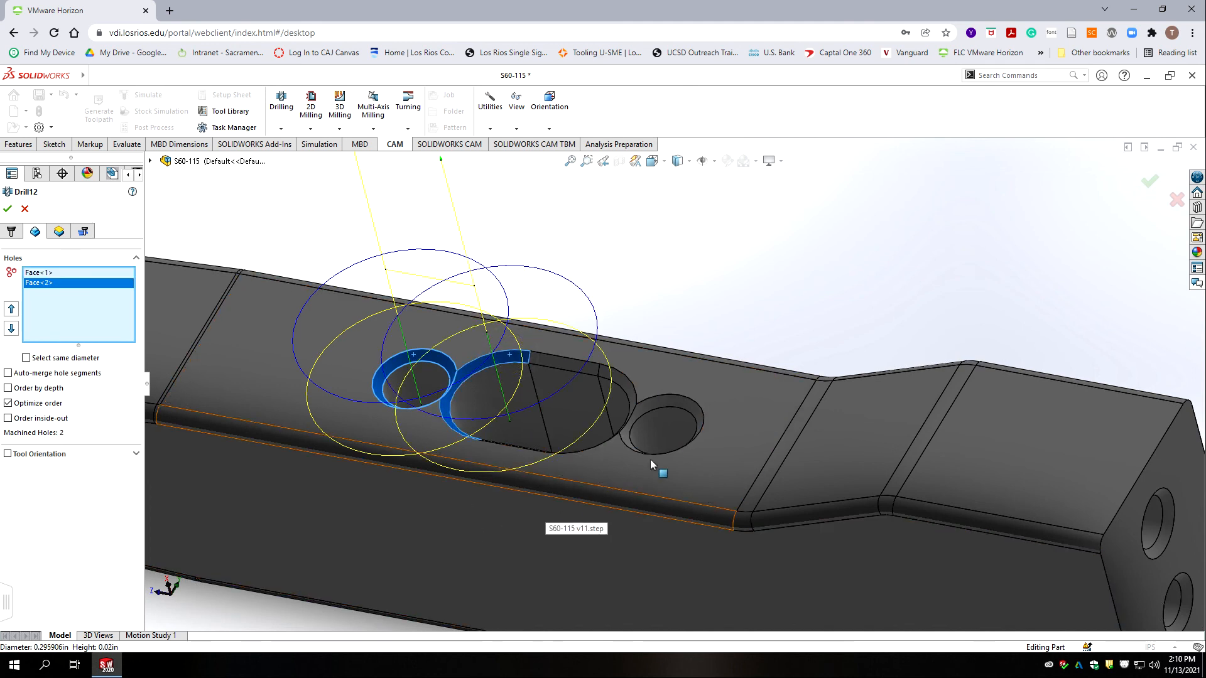
left_click(623, 381)
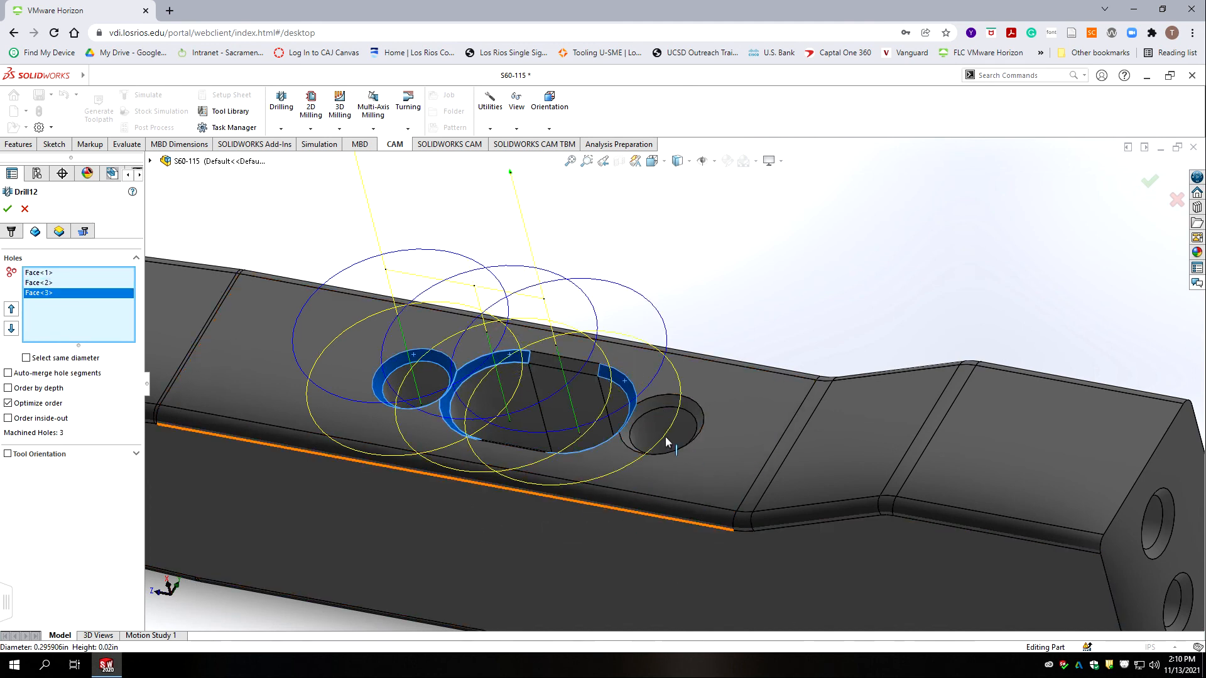
left_click(669, 402)
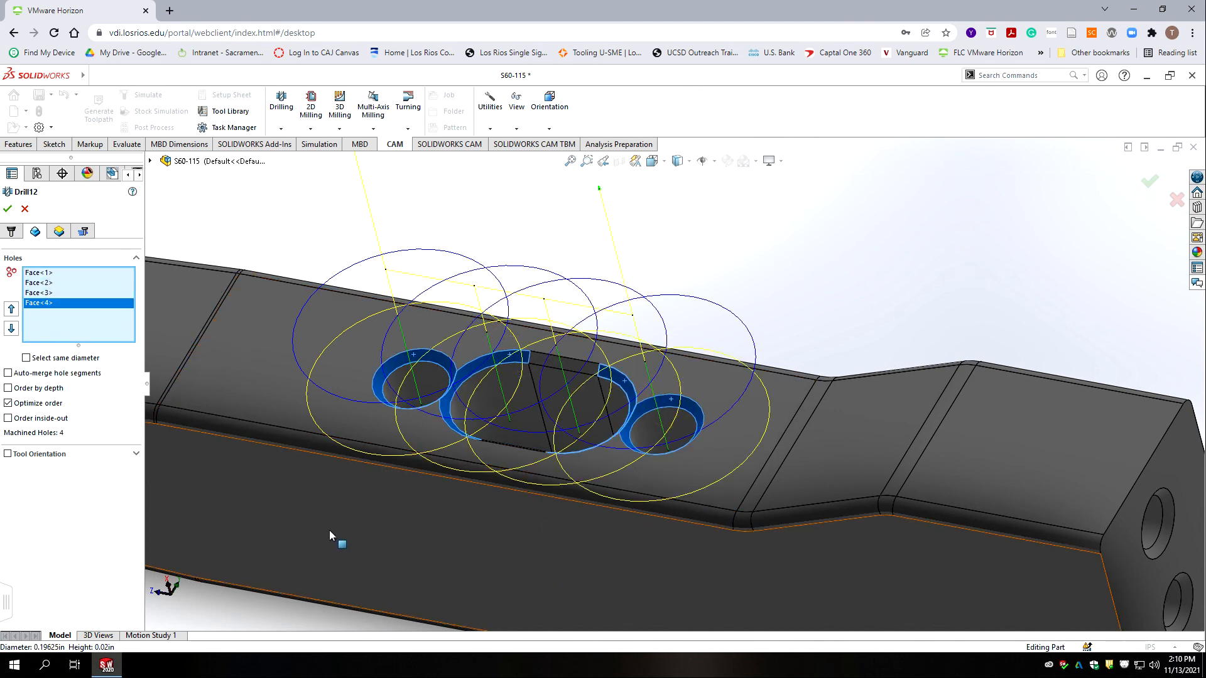
Measure the chamfer's outer edge radius on one round hole, set Drill12's bottom height to -0.098 in from Hole Top, and accept the operation.
left_click(58, 231)
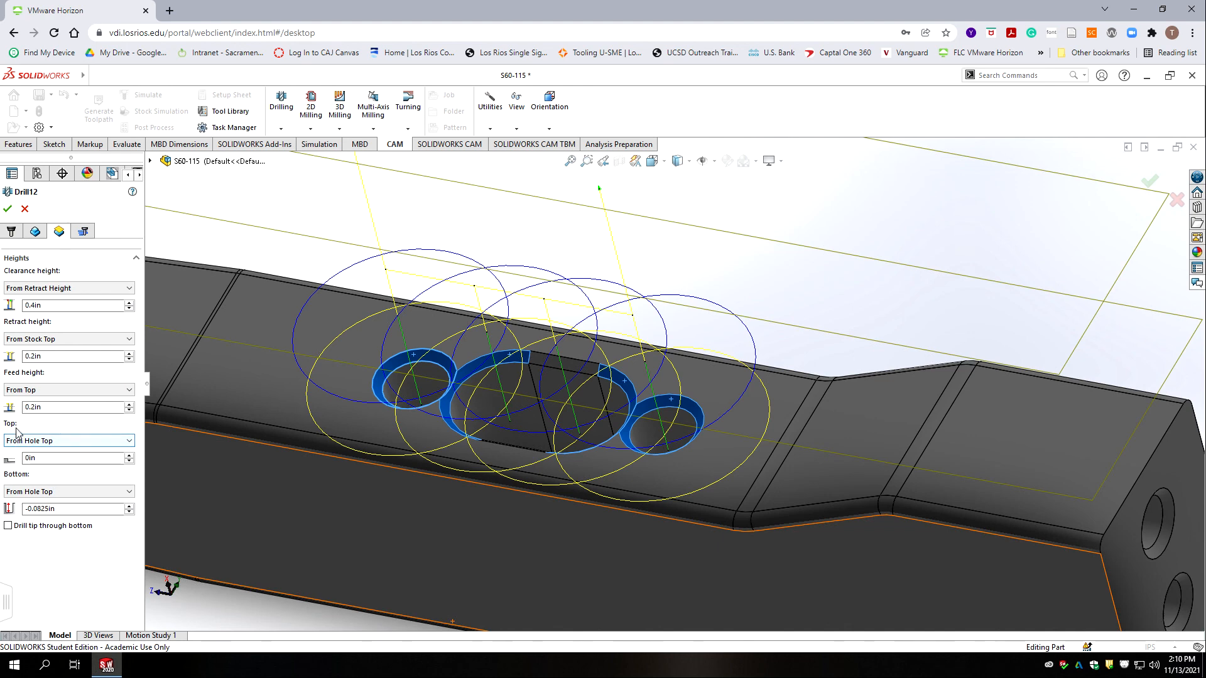
mouse_move(86, 446)
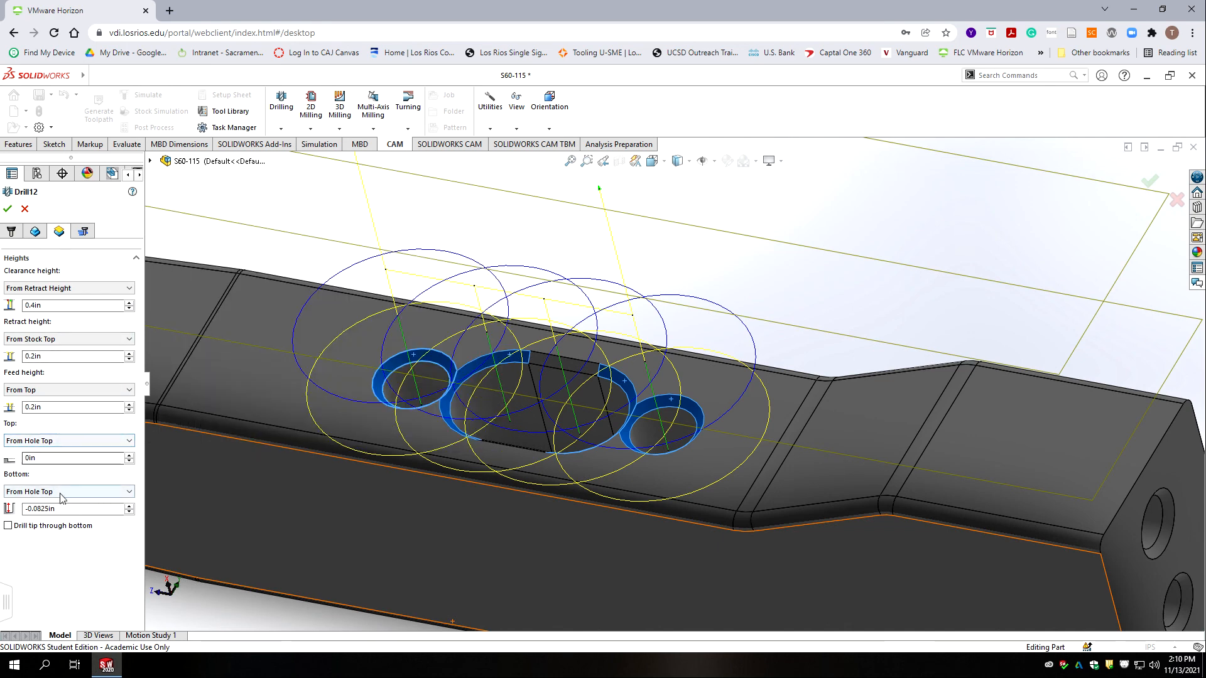
mouse_move(50, 497)
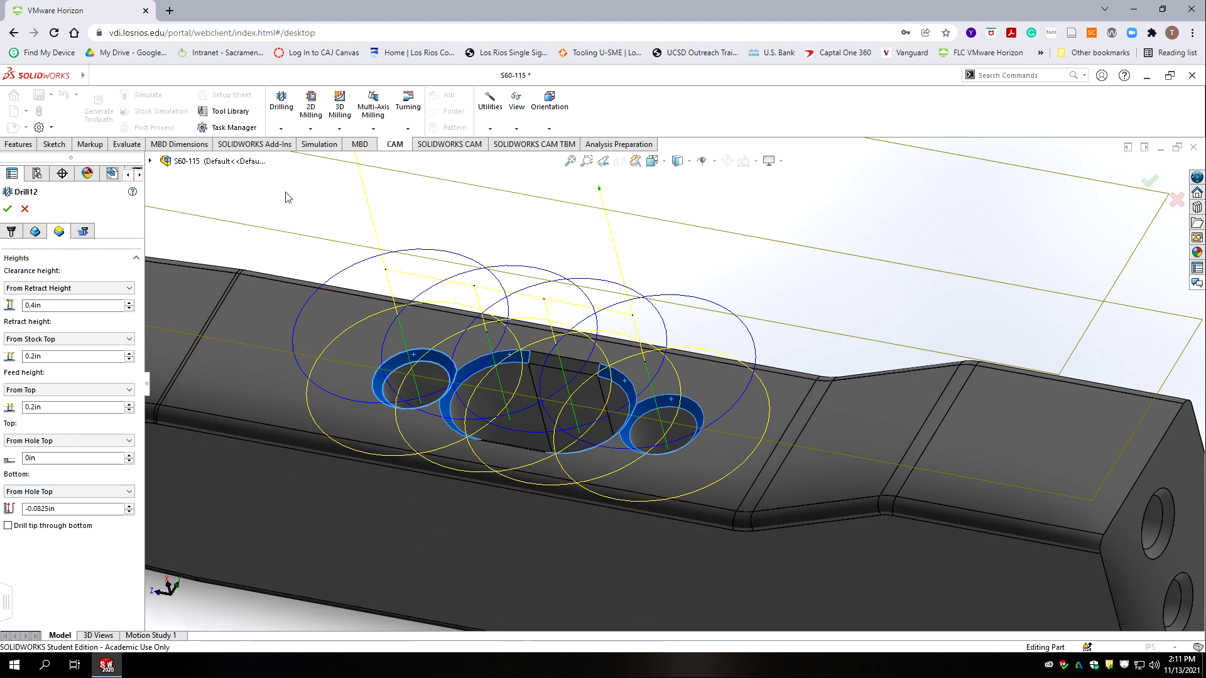
left_click(127, 144)
left_click(177, 108)
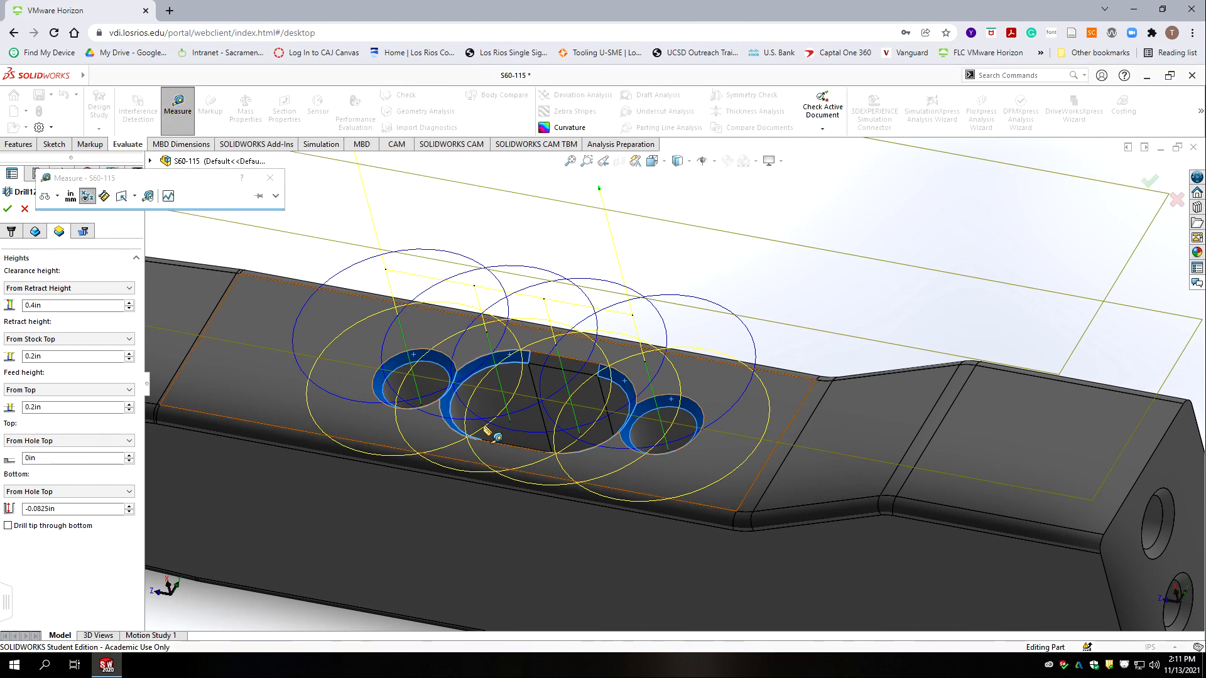
left_click(701, 414)
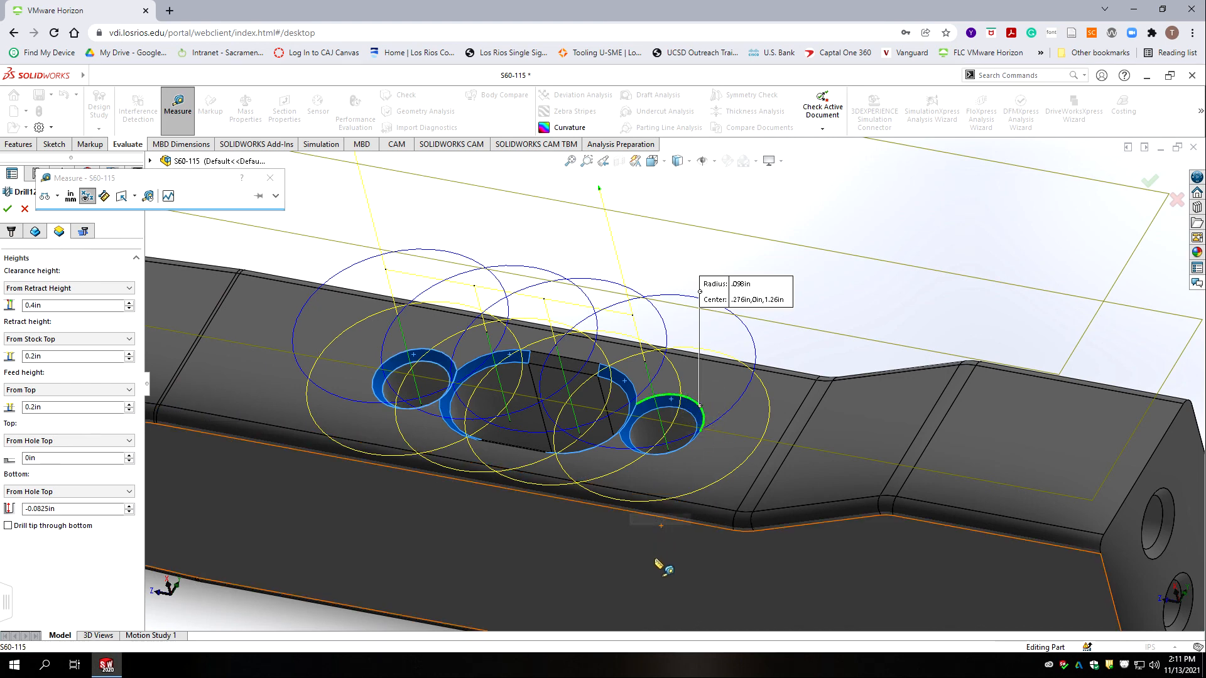
left_click_drag(87, 509, 37, 509)
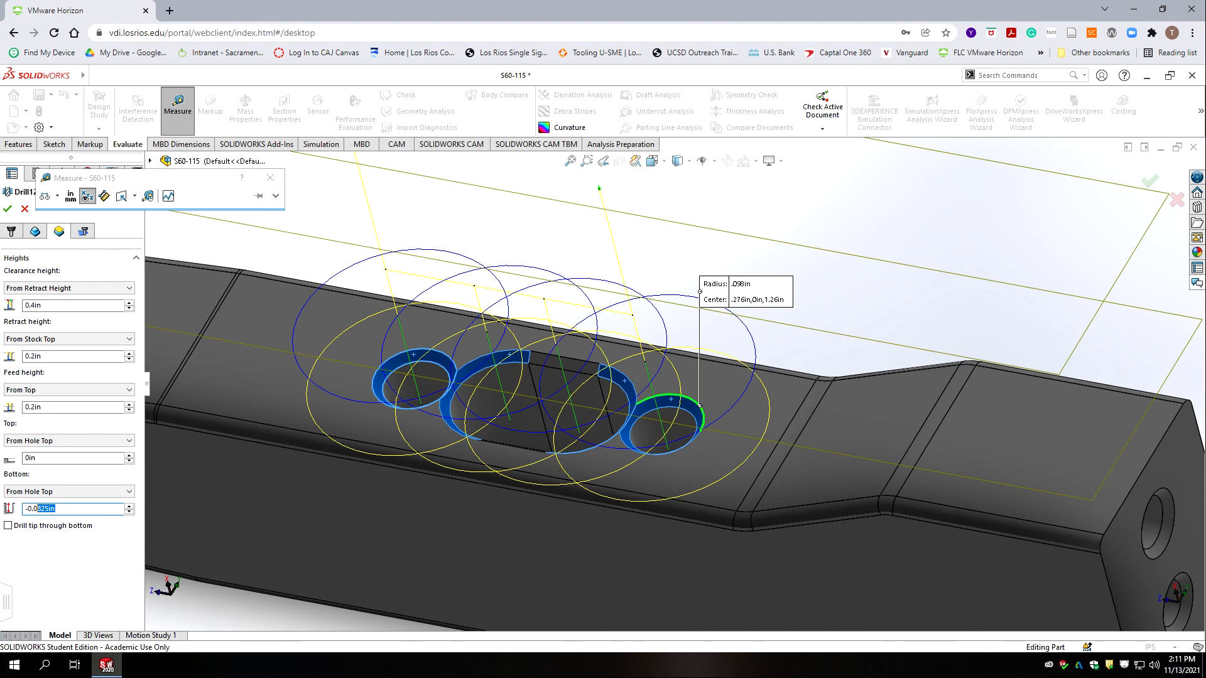
type("98")
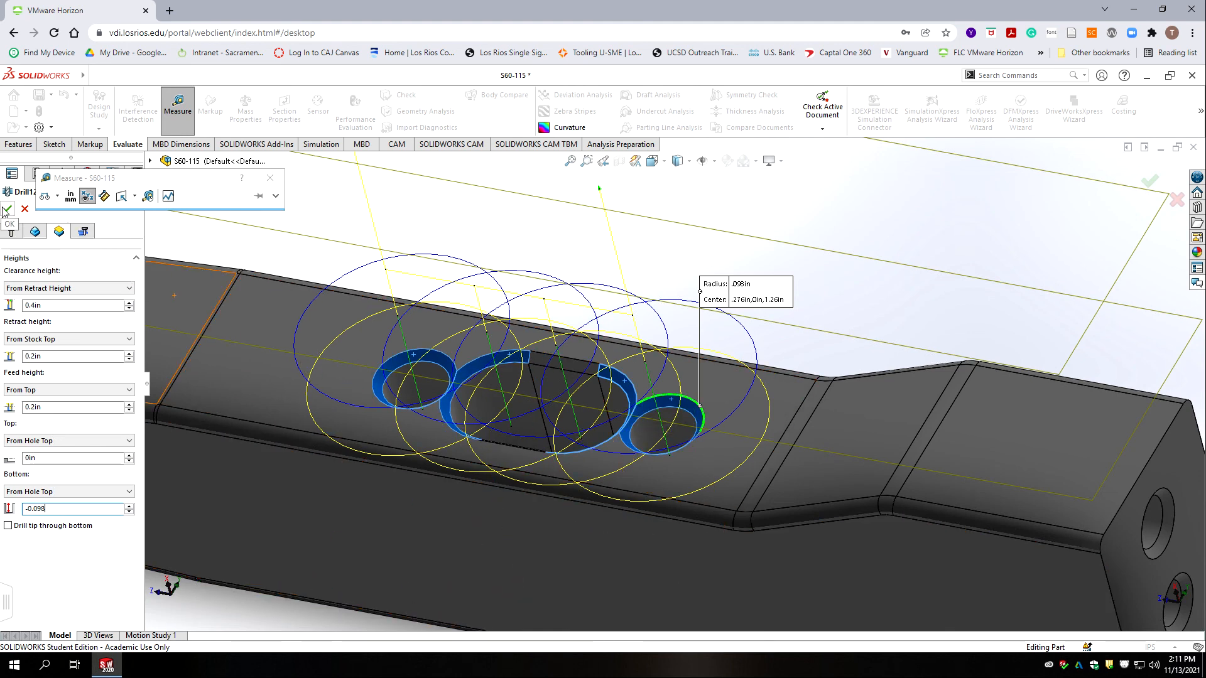
left_click(270, 179)
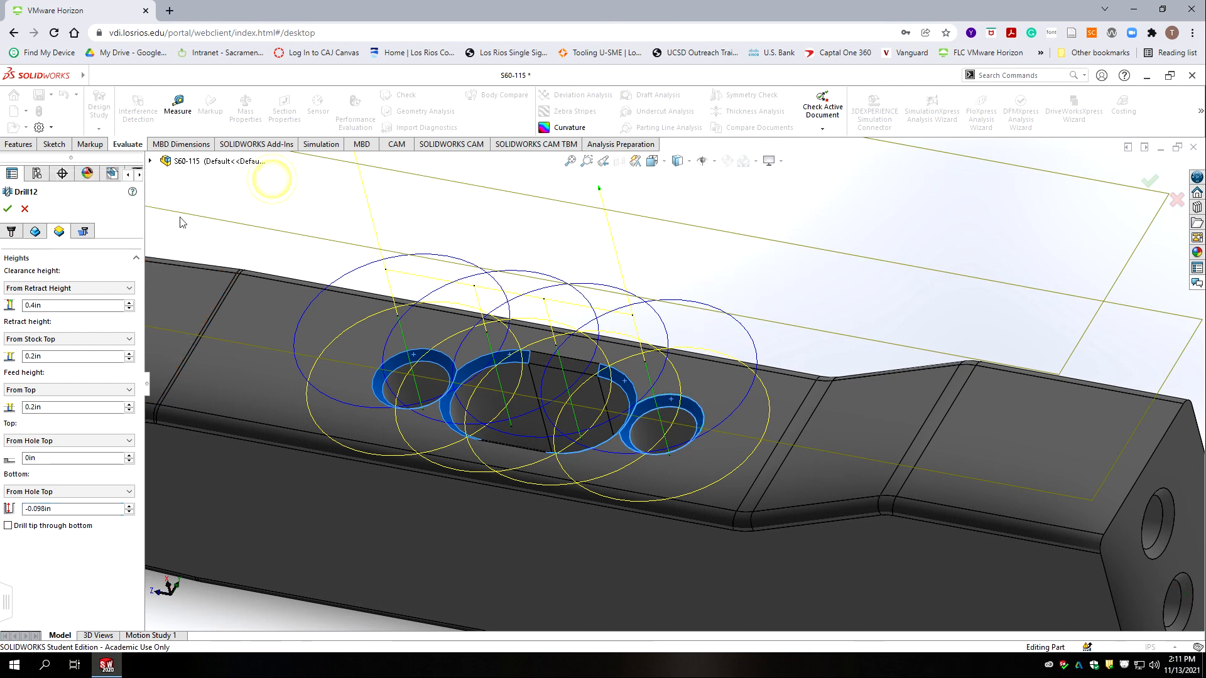
left_click(7, 211)
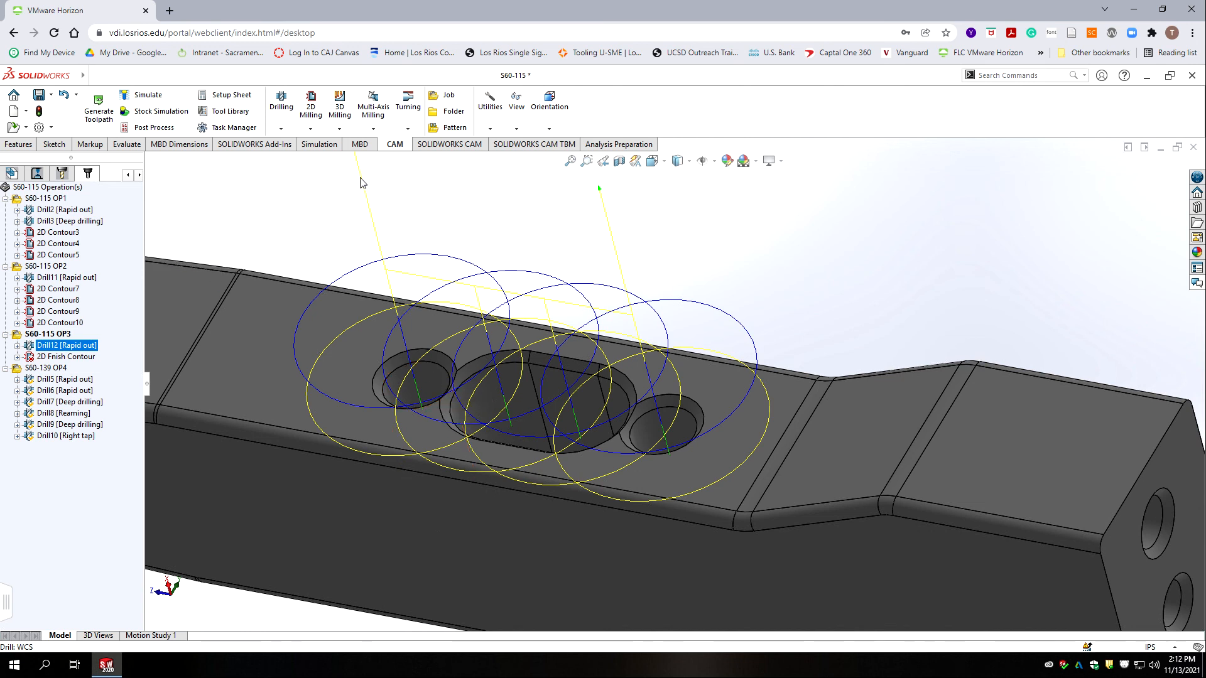
Create a new Drill operation in S60-115 OP3 using tool #16, the 0.152" #24 Stub Drill Bit, from the S60-Mill library.
left_click(283, 111)
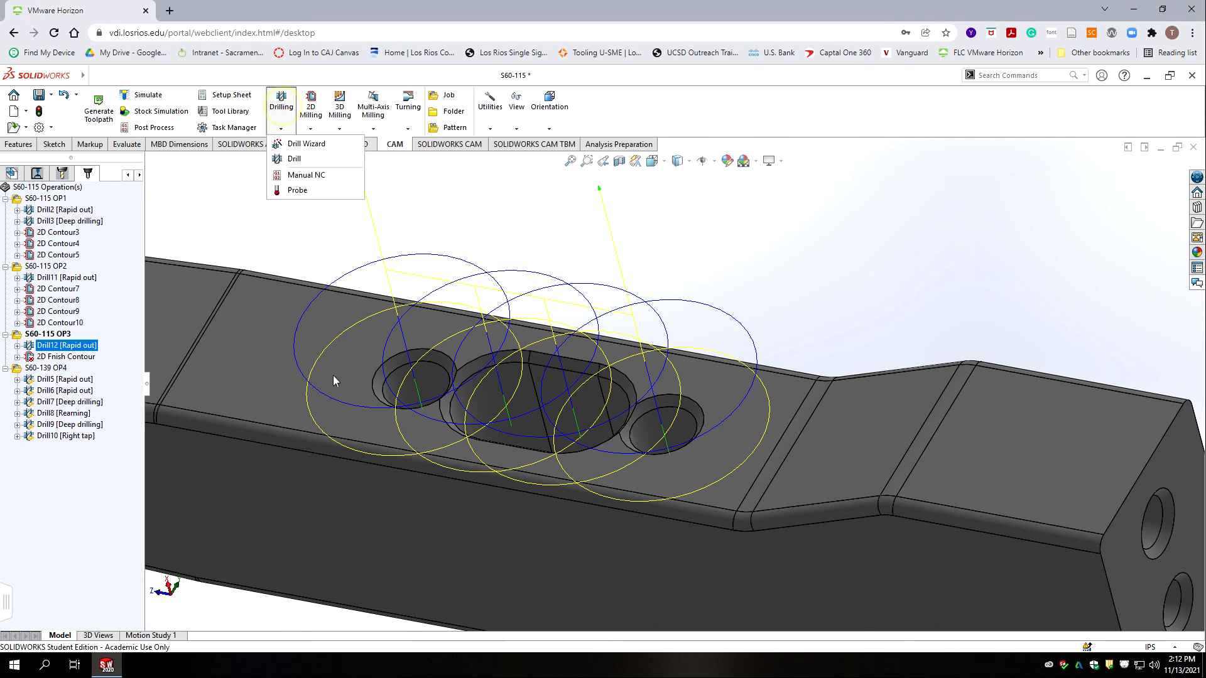
left_click(294, 159)
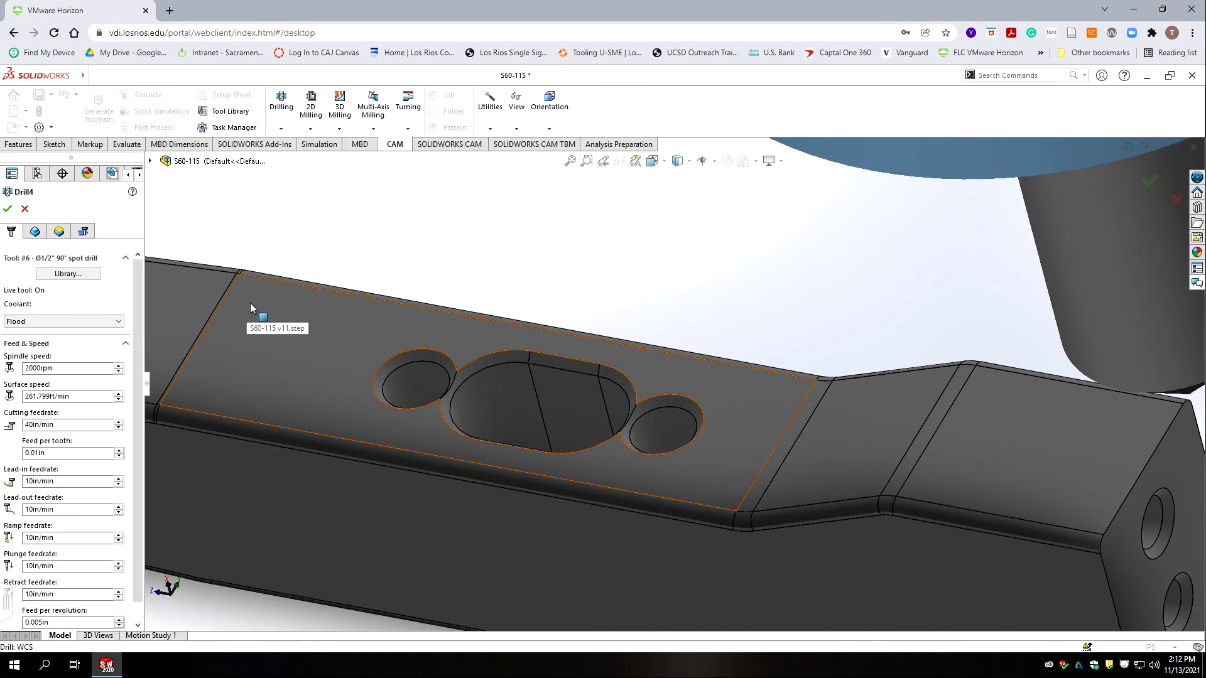
left_click(68, 274)
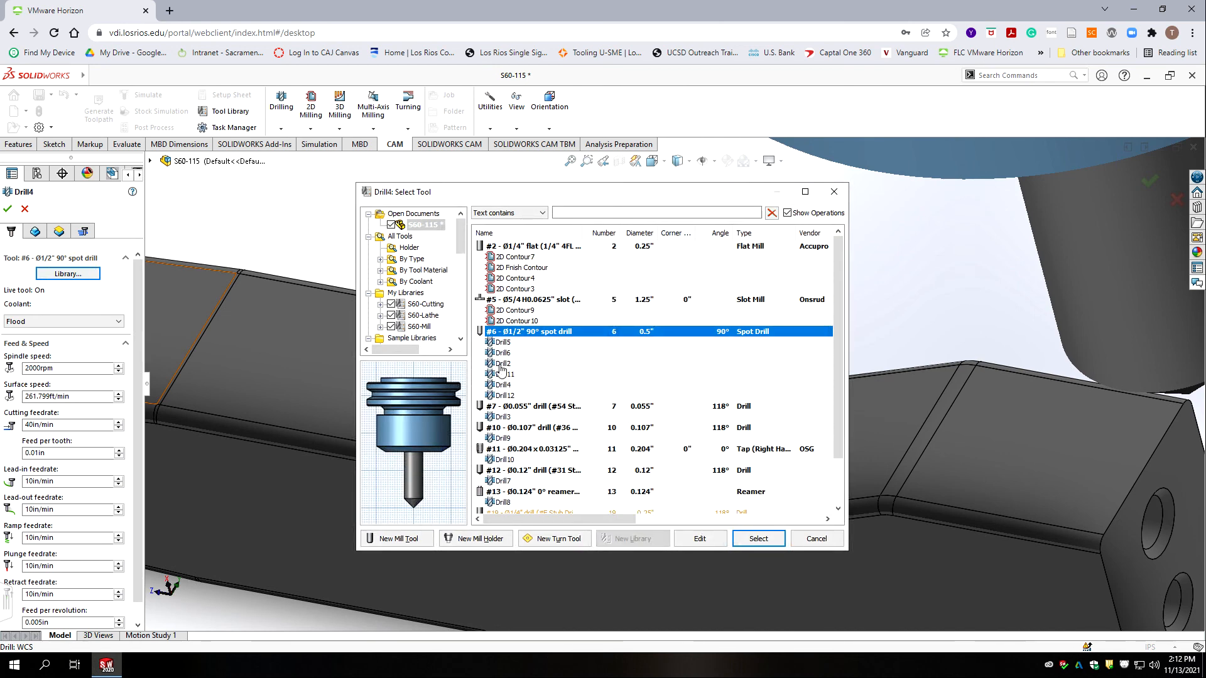
left_click(418, 326)
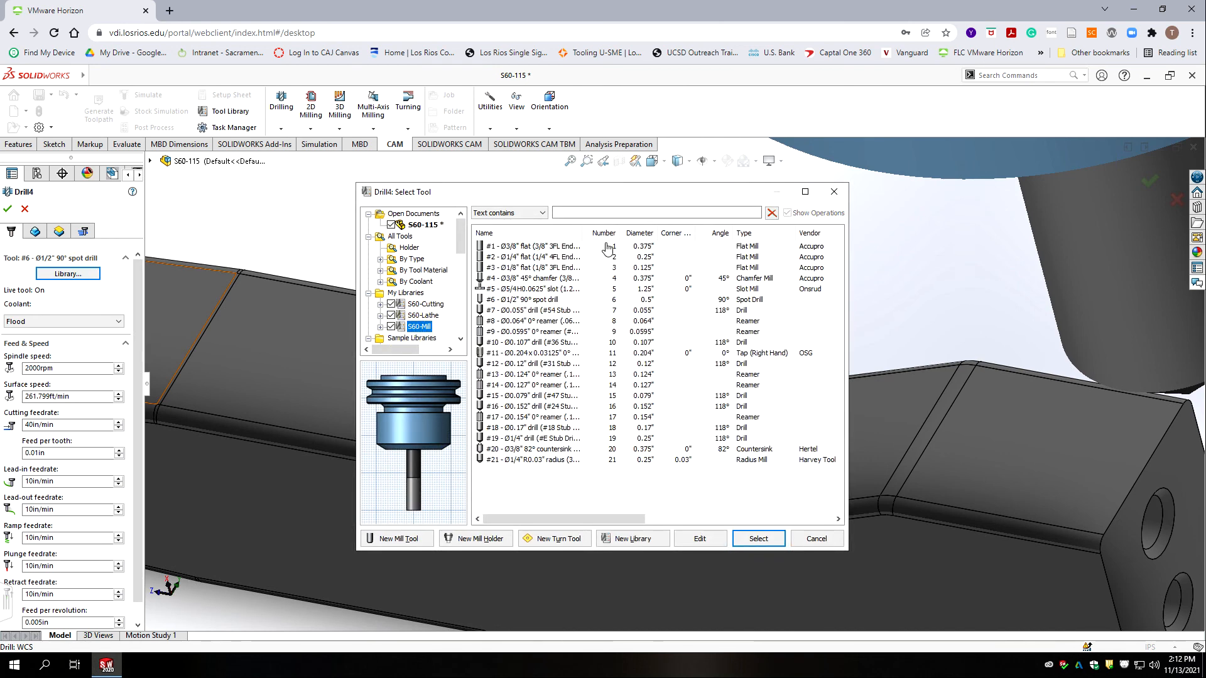
left_click_drag(578, 230, 682, 230)
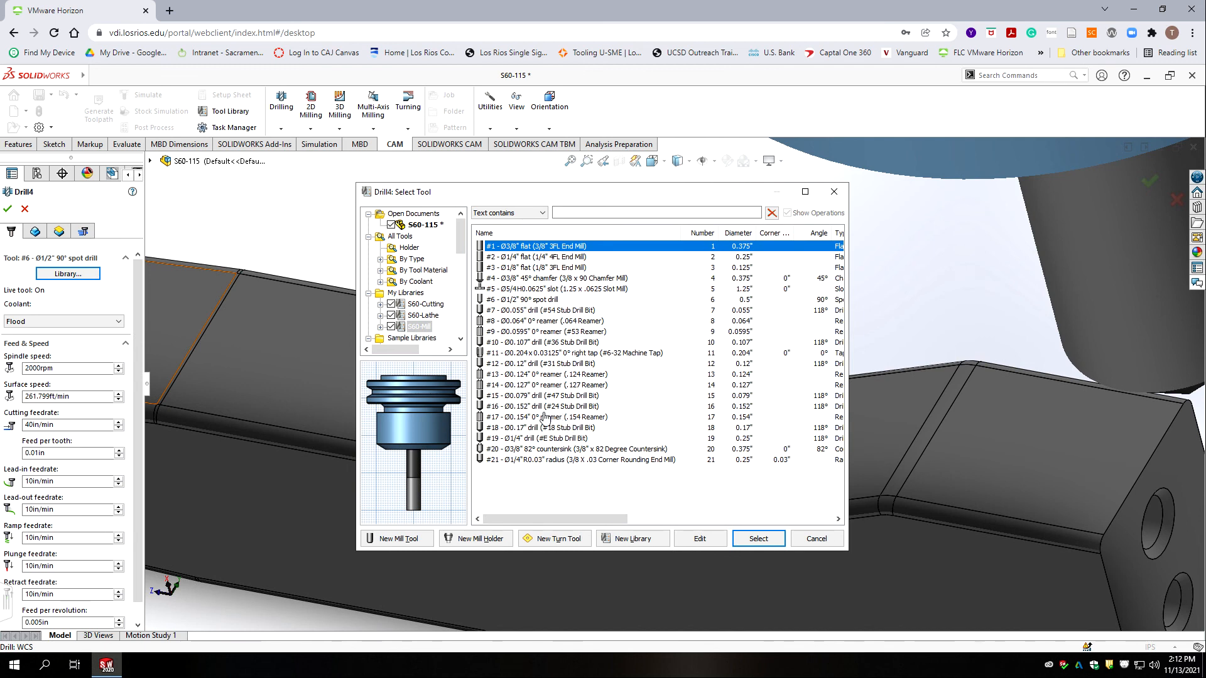
left_click(506, 409)
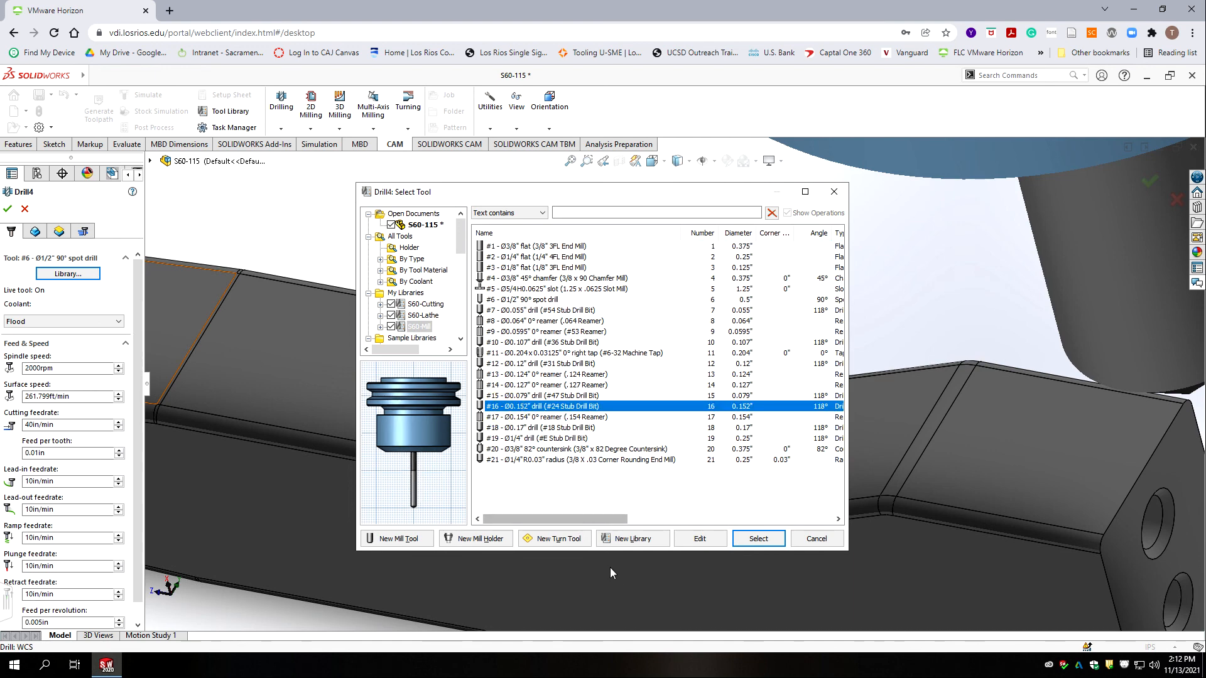
left_click(767, 542)
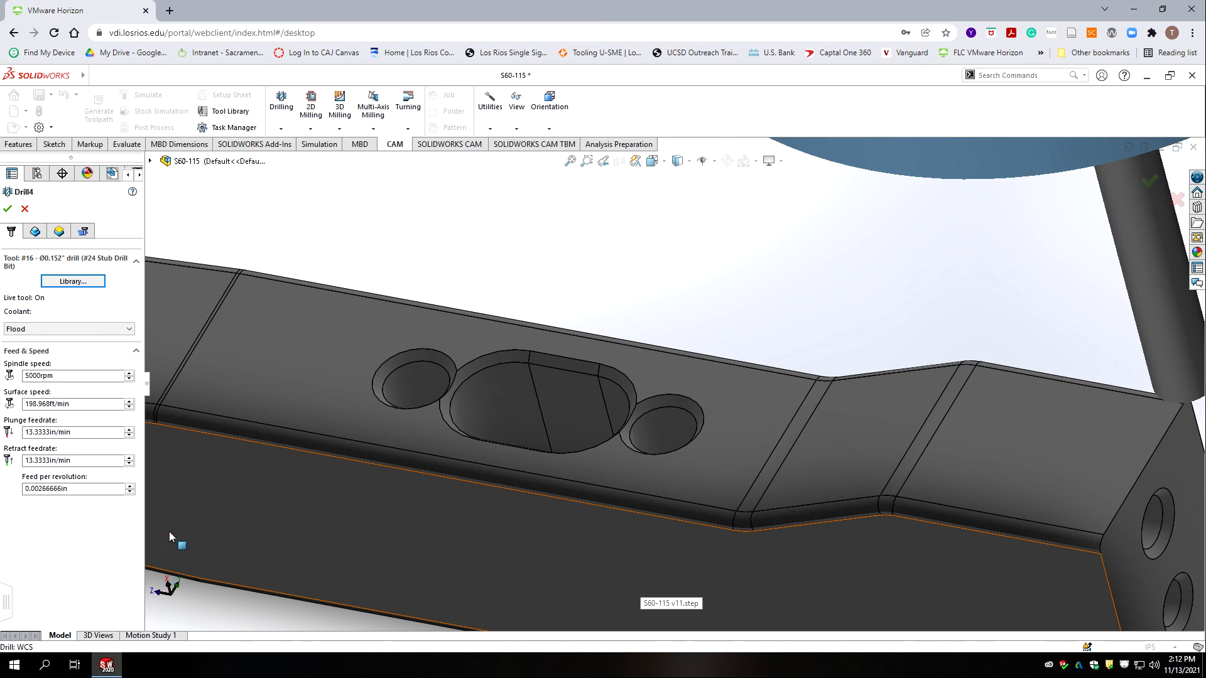
Set the new drill's spindle speed to 2000 rpm and its plunge and retract feedrates to 10 in/min.
left_click(57, 376)
type("2000")
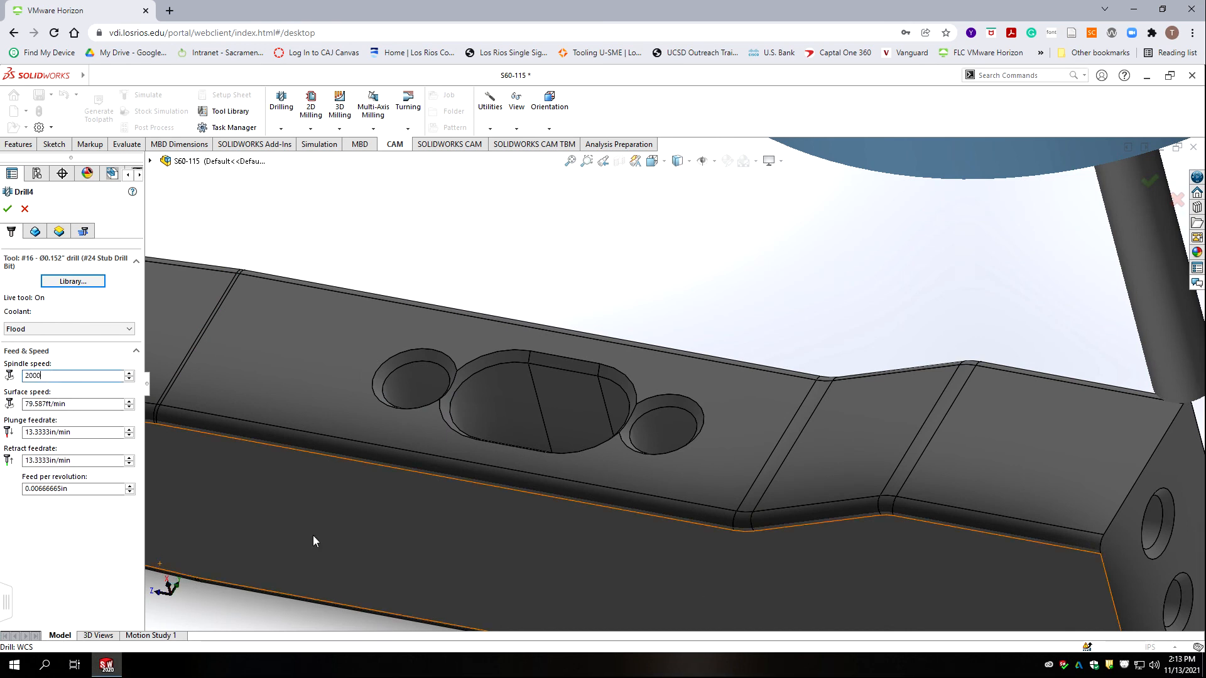
left_click(78, 431)
type("10")
left_click(71, 461)
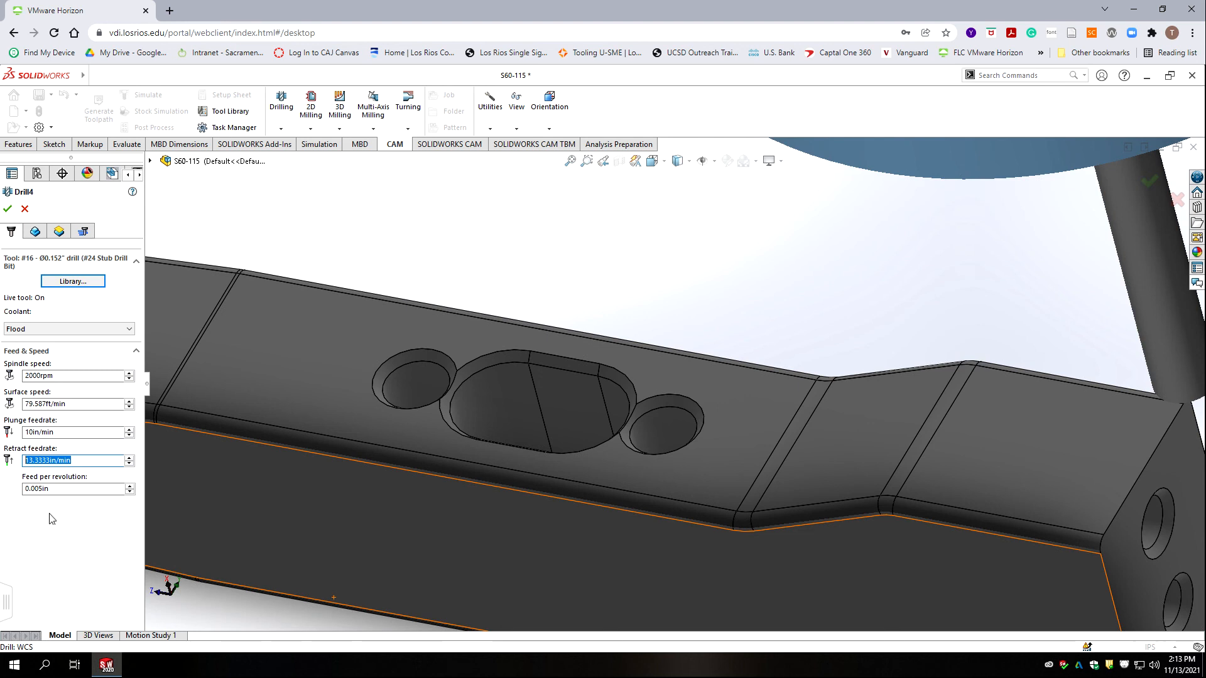
type("10")
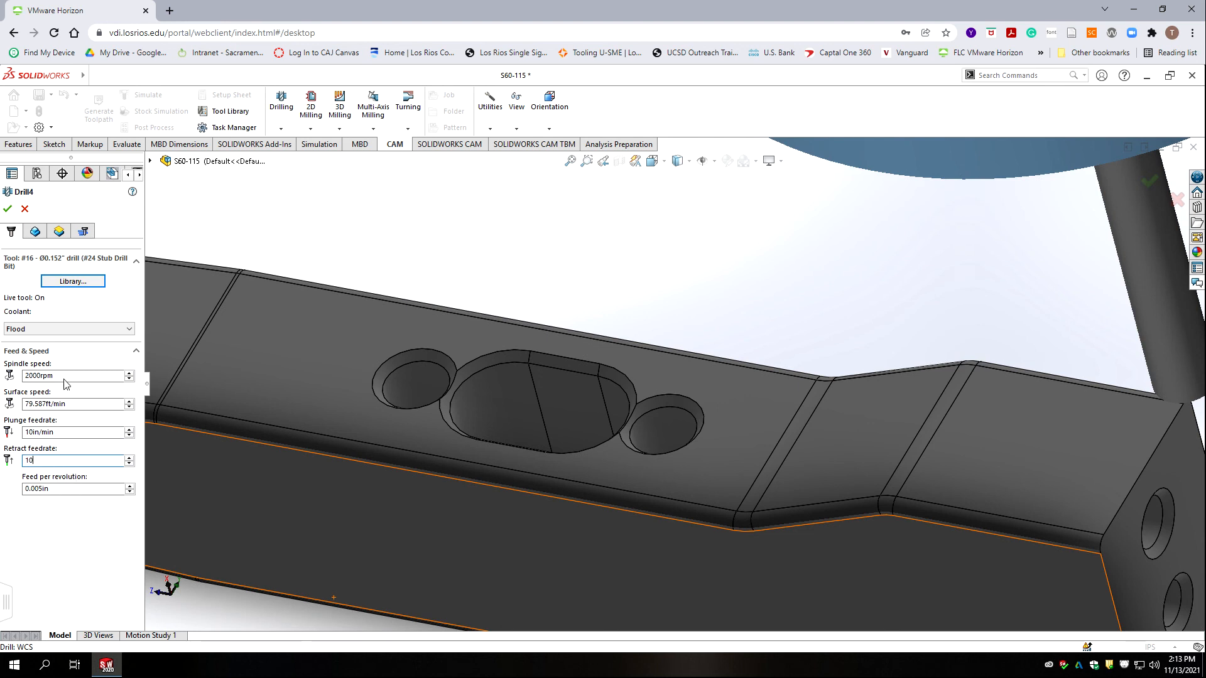
Enable auto-merging of hole segments and select the chamfer and bore faces of the round hole farther from the part's wide end.
left_click(35, 232)
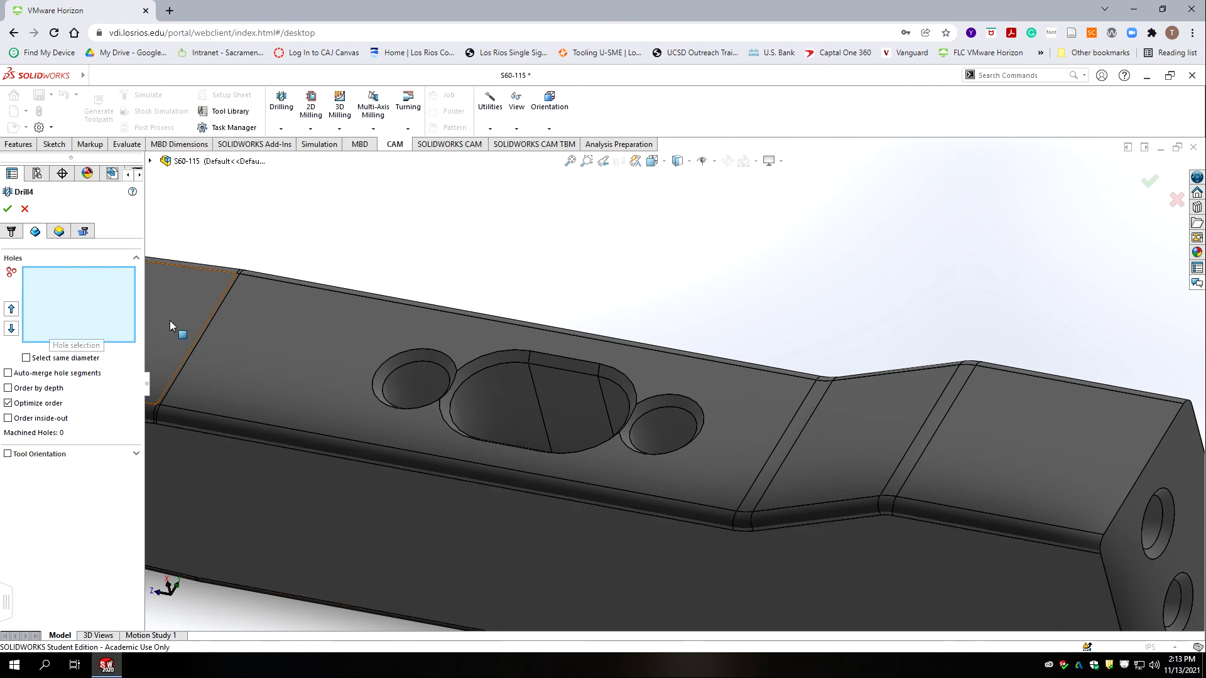
left_click(7, 373)
left_click(408, 354)
left_click(416, 384)
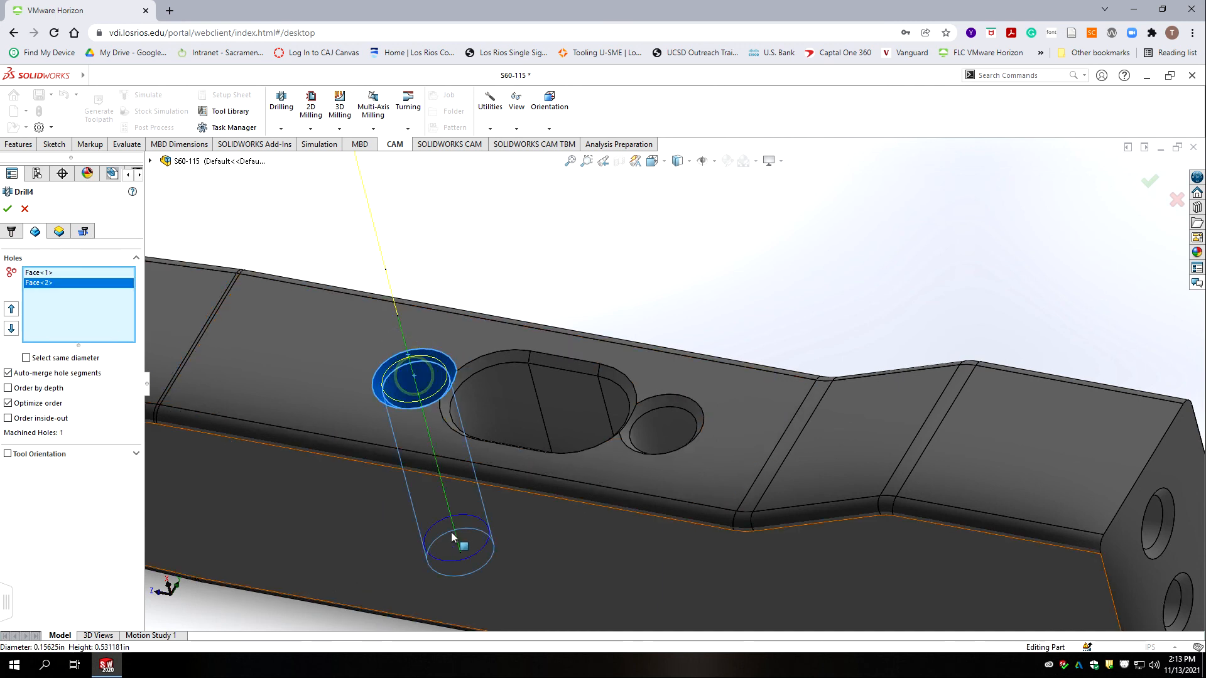
Add the adjacent oval pocket end to the drilled holes by selecting its upper chamfer, curved wall and underside chamfer faces.
key("ctrl+4")
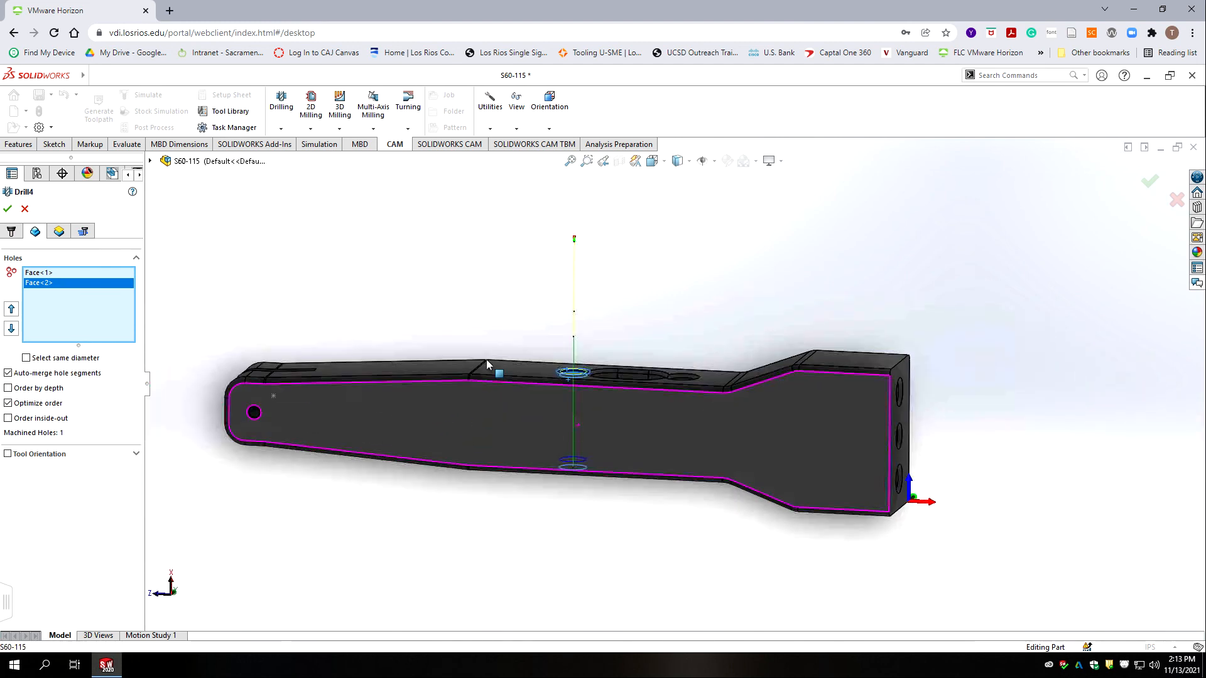
scroll(854, 348, "down", 10)
key("ctrl+7")
scroll(632, 424, "down", 5)
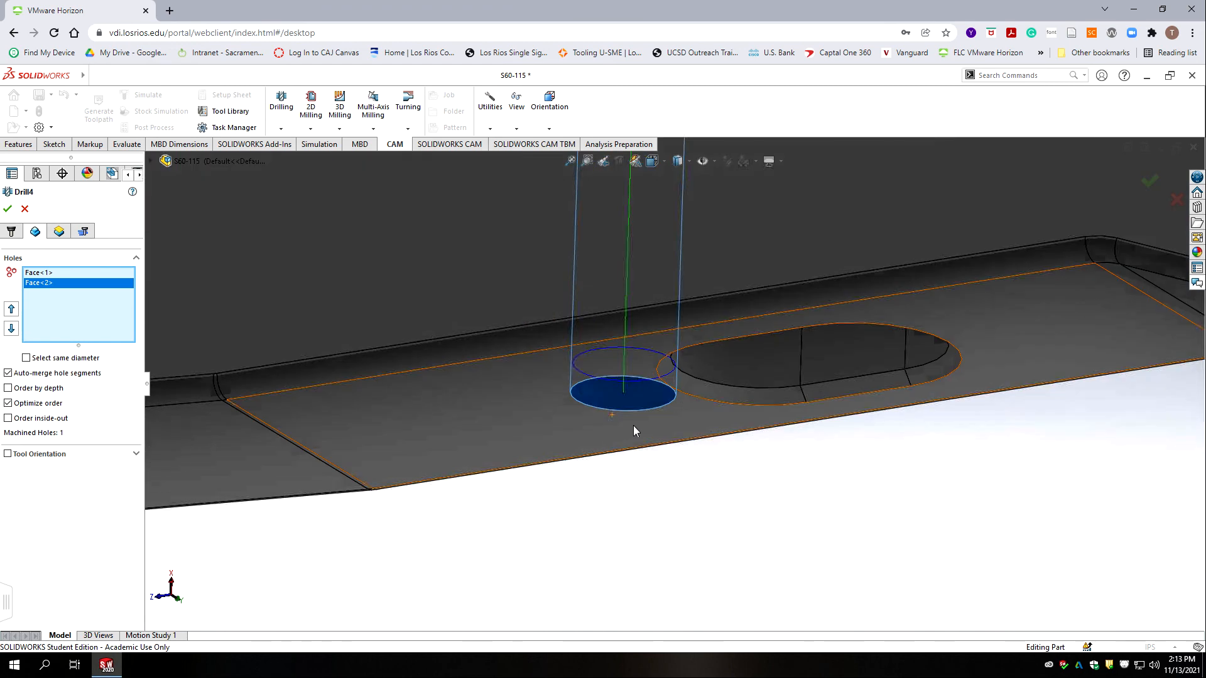
scroll(631, 424, "down", 4)
scroll(621, 396, "up", 2)
scroll(628, 431, "up", 4)
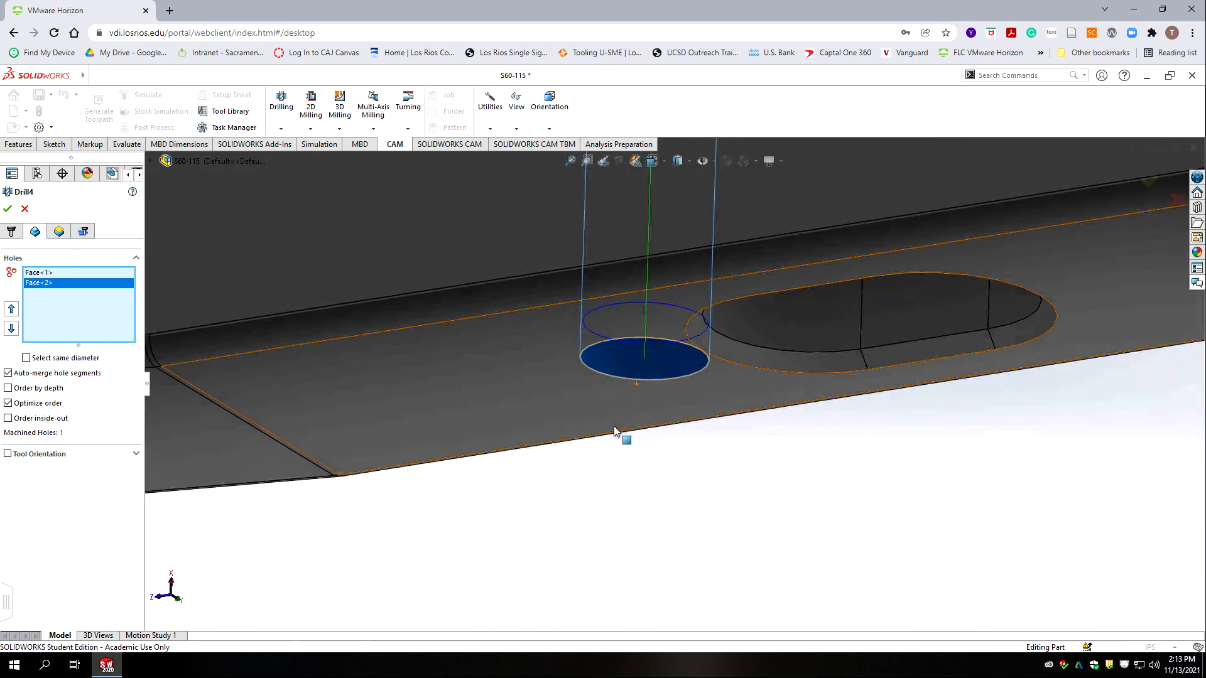
key("ctrl+7")
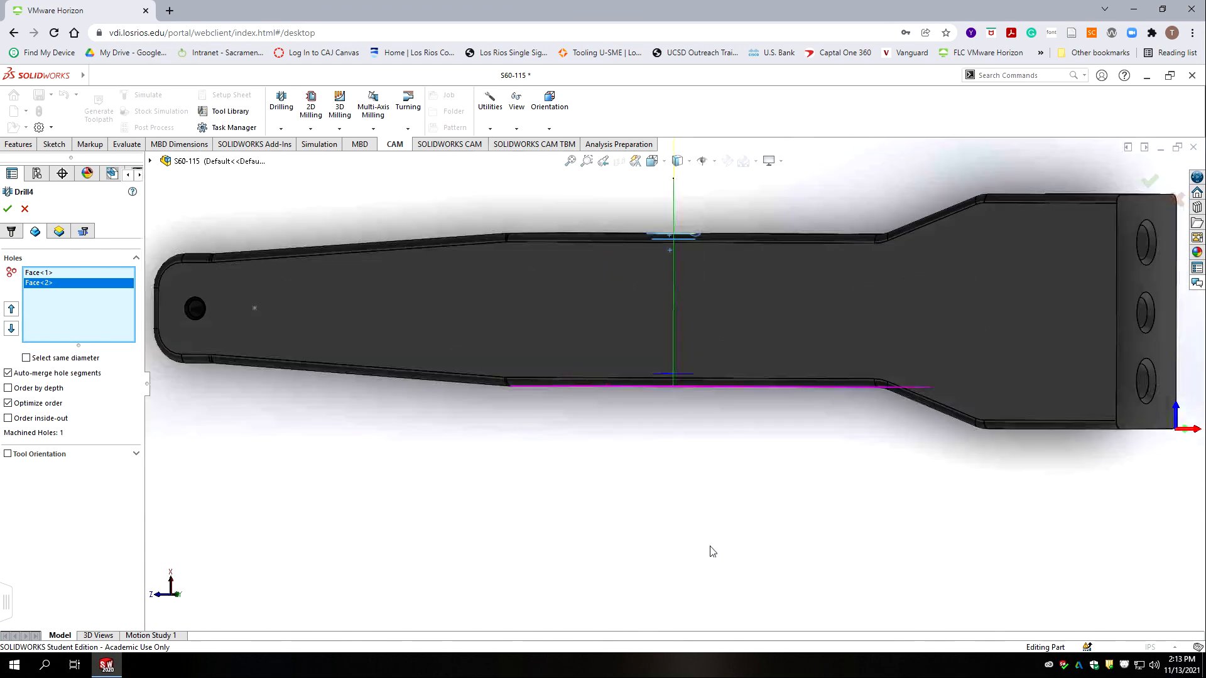
scroll(694, 314, "down", 4)
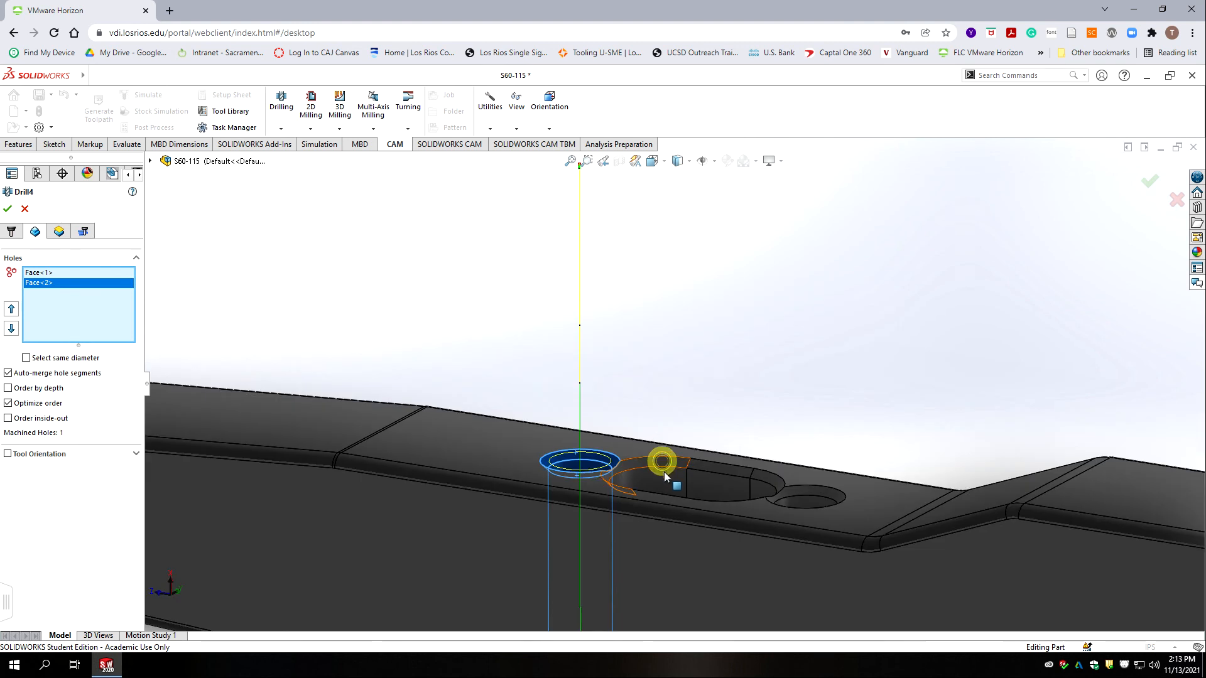
left_click(664, 484)
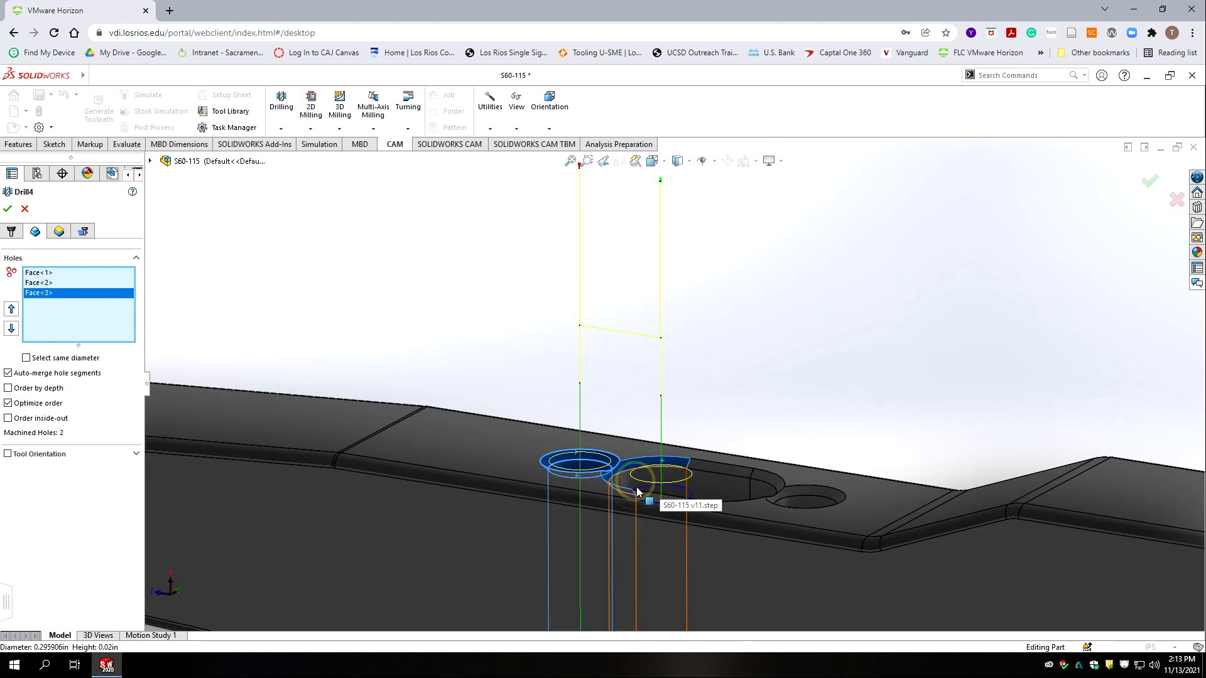
left_click(637, 485)
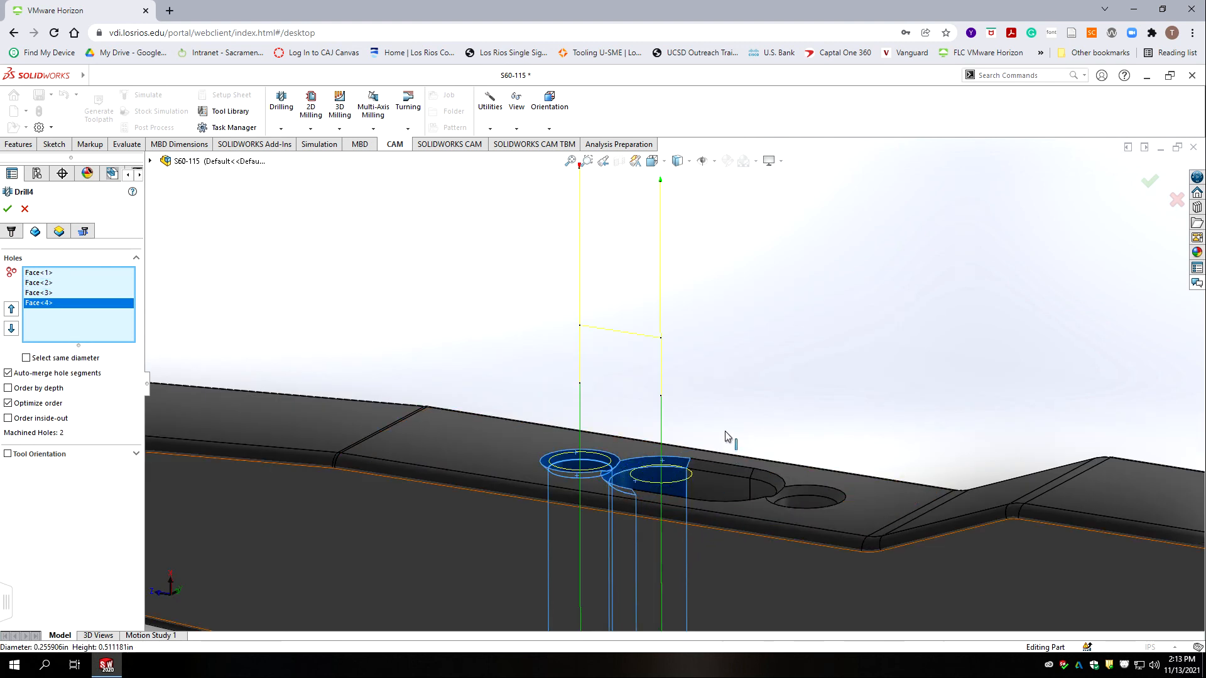
scroll(722, 440, "up", 6)
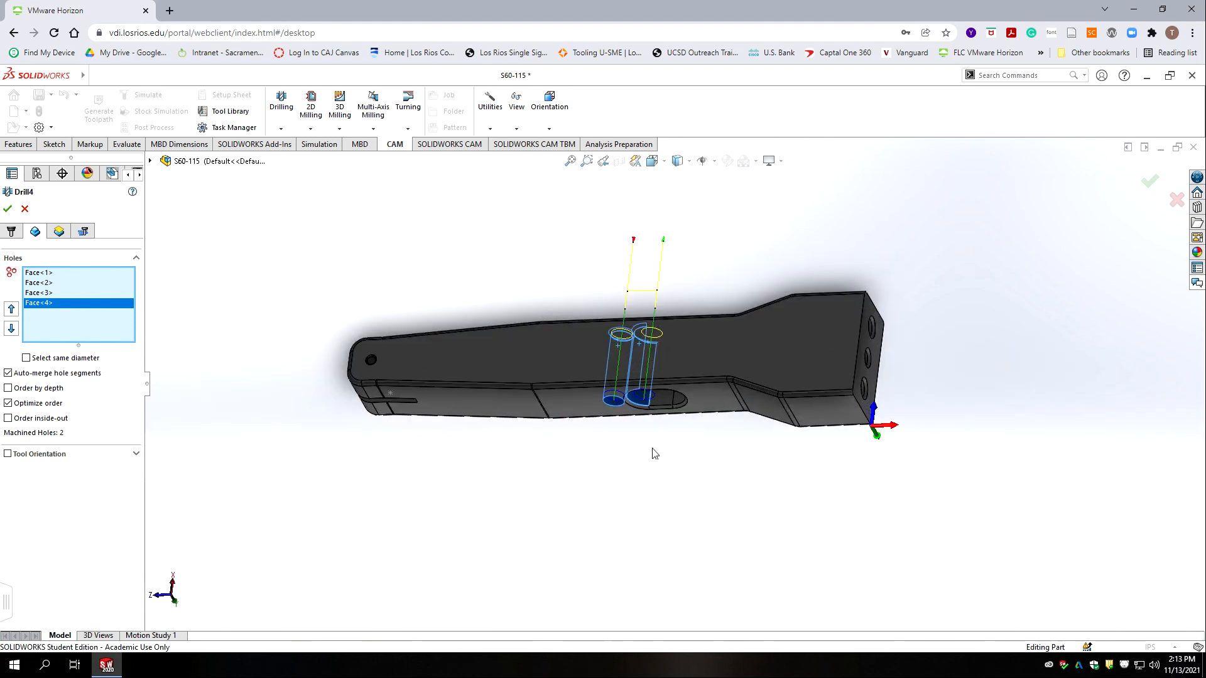
scroll(647, 408, "down", 5)
left_click(642, 372)
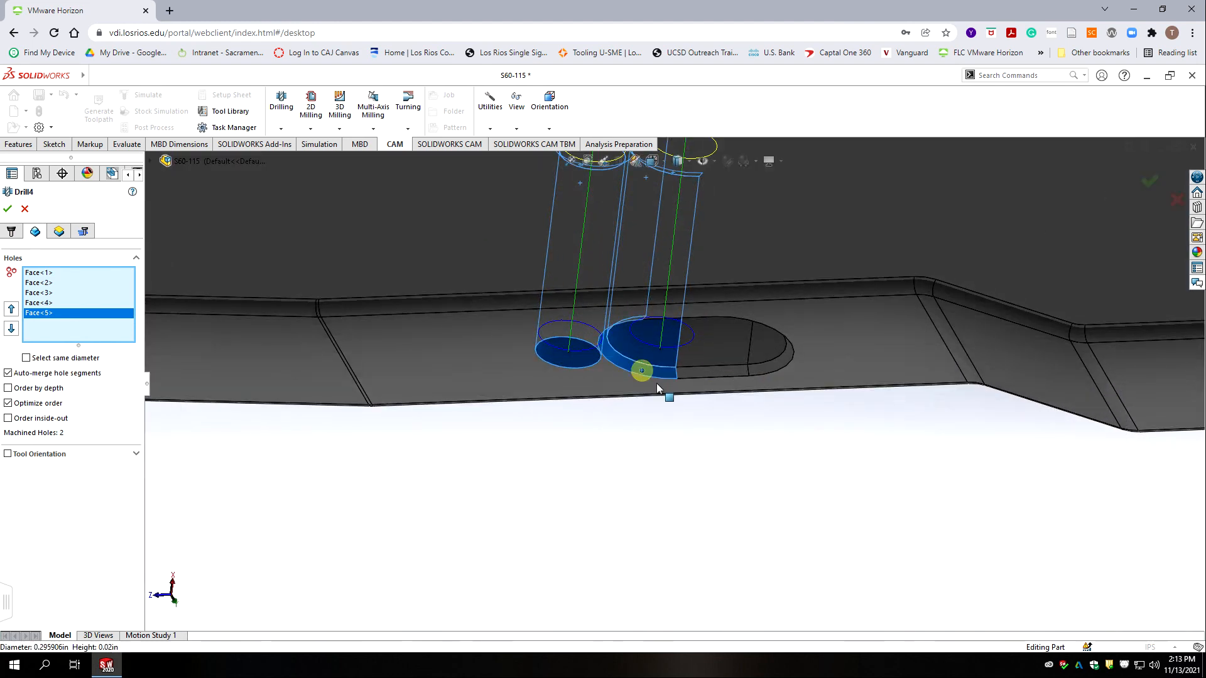
Add the pocket end nearer the part's wide end by selecting its upper chamfer, curved wall and underside chamfer faces.
scroll(748, 465, "up", 6)
scroll(721, 522, "up", 2)
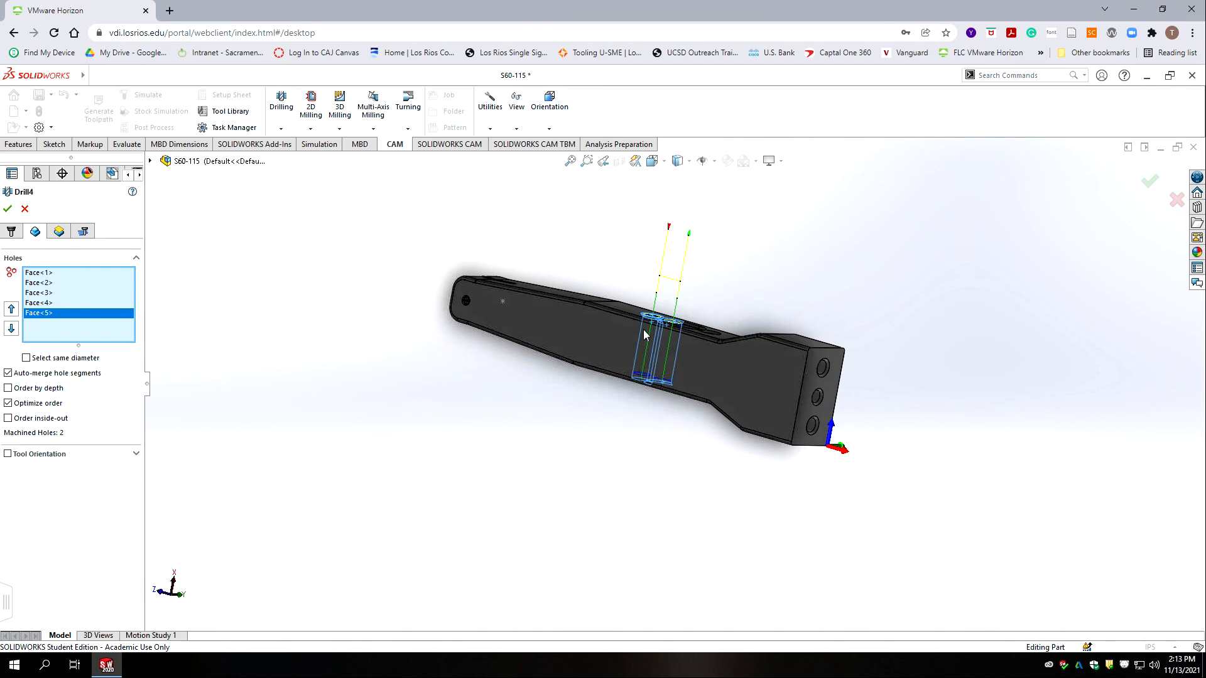
middle_click_drag(588, 407, 578, 464)
scroll(578, 464, "up", 5)
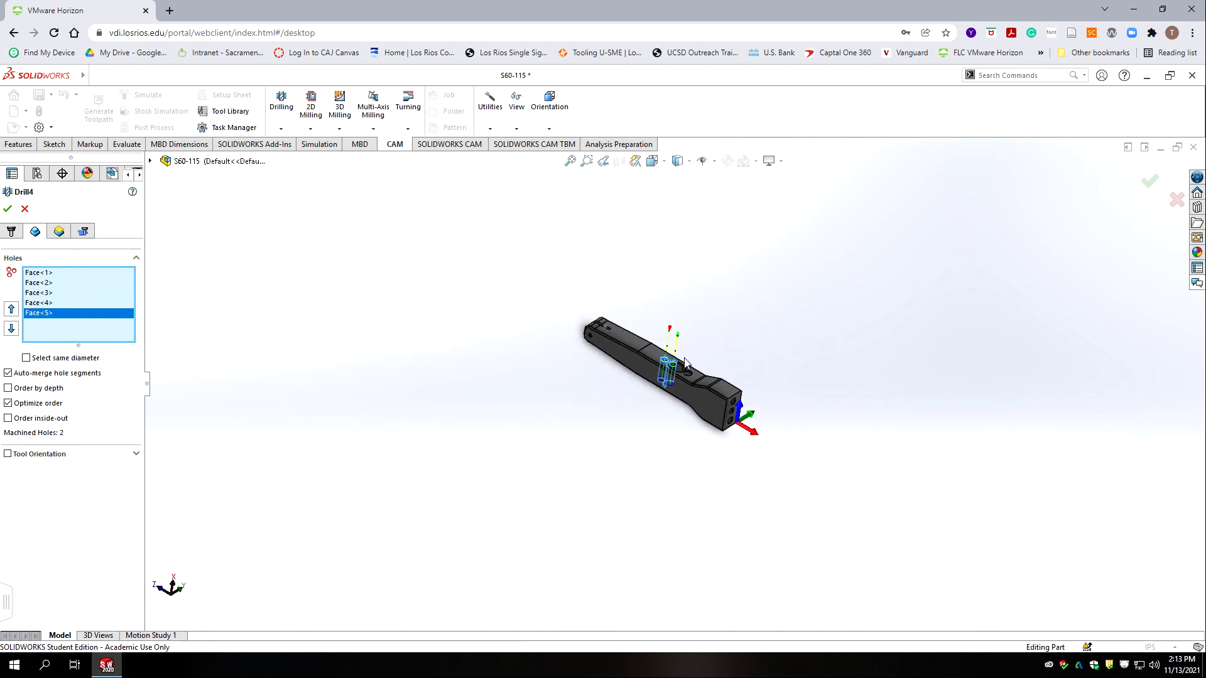
scroll(685, 362, "down", 7)
scroll(684, 436, "down", 5)
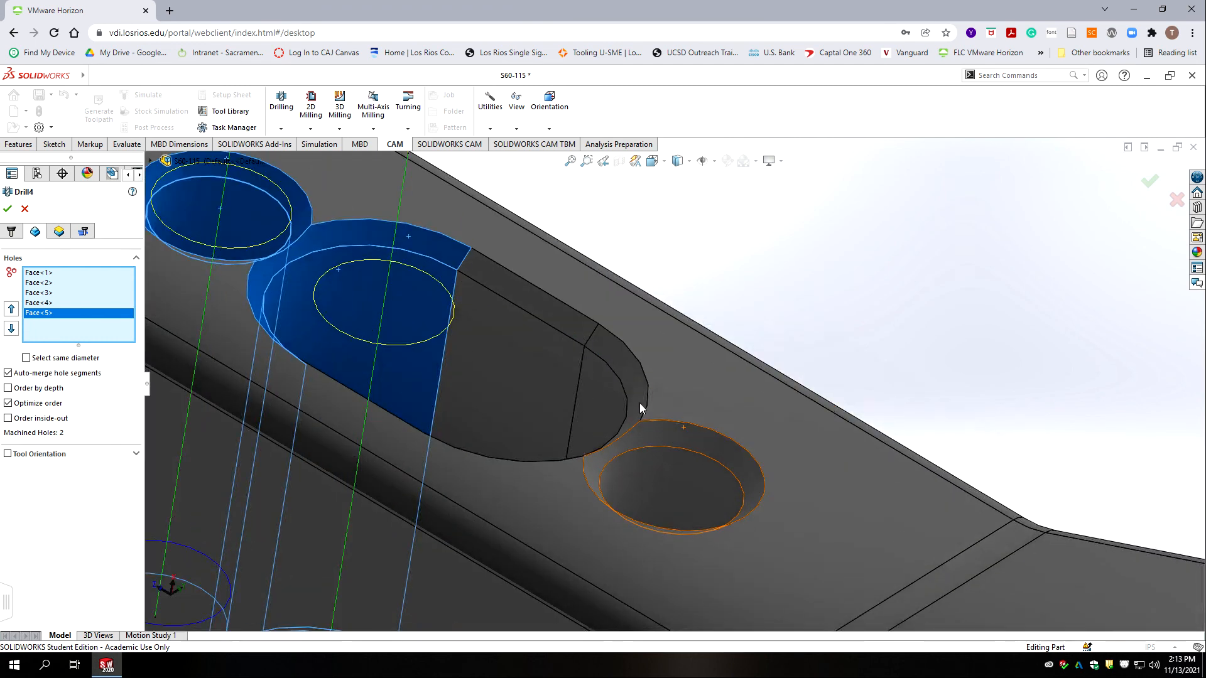
left_click(630, 379)
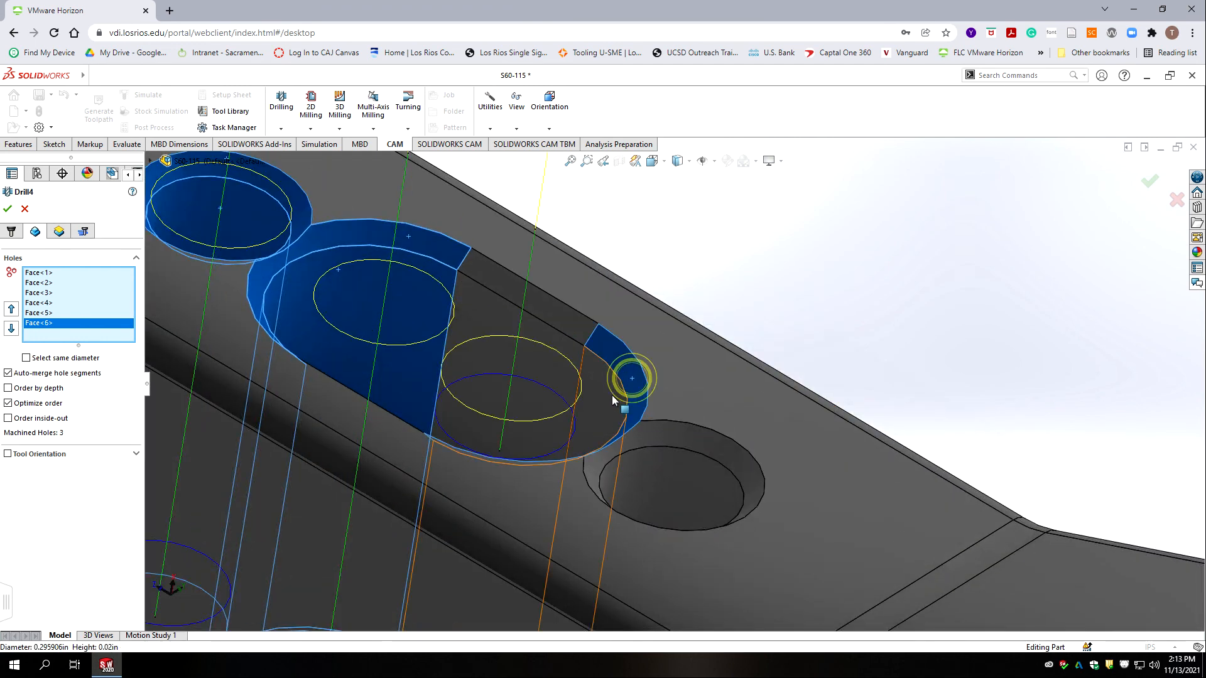
left_click(442, 525)
scroll(444, 525, "up", 5)
scroll(546, 568, "up", 6)
middle_click_drag(546, 568, 628, 408)
scroll(663, 438, "down", 5)
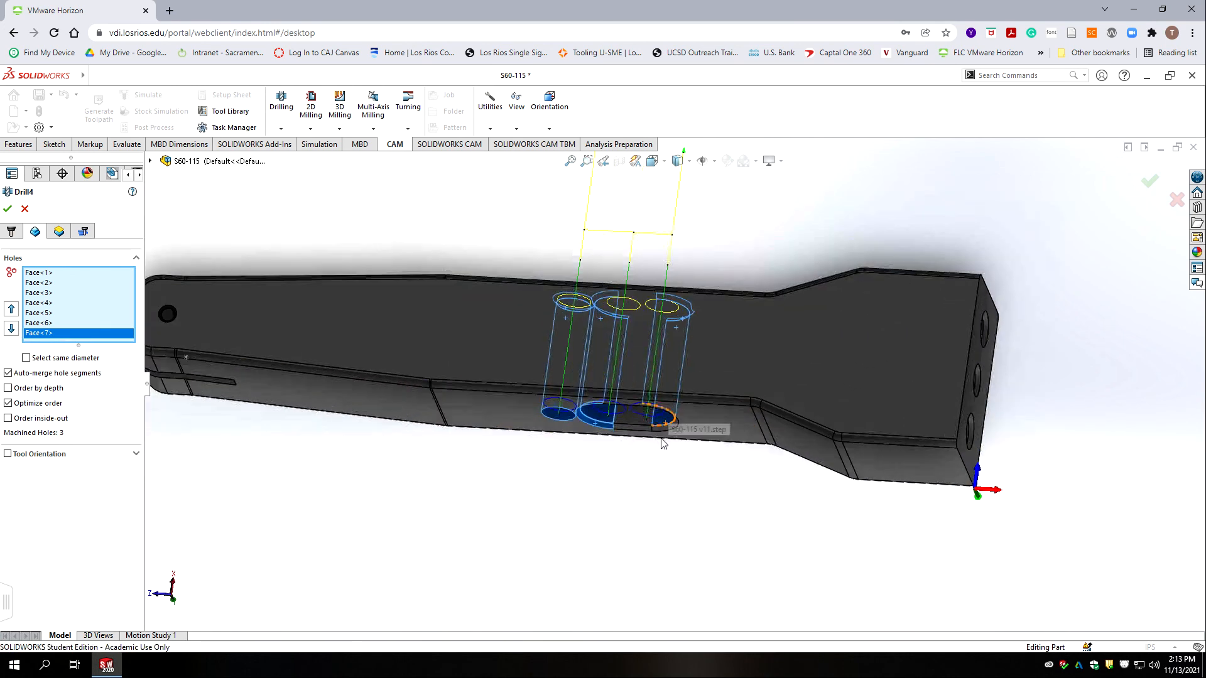
scroll(640, 460, "down", 6)
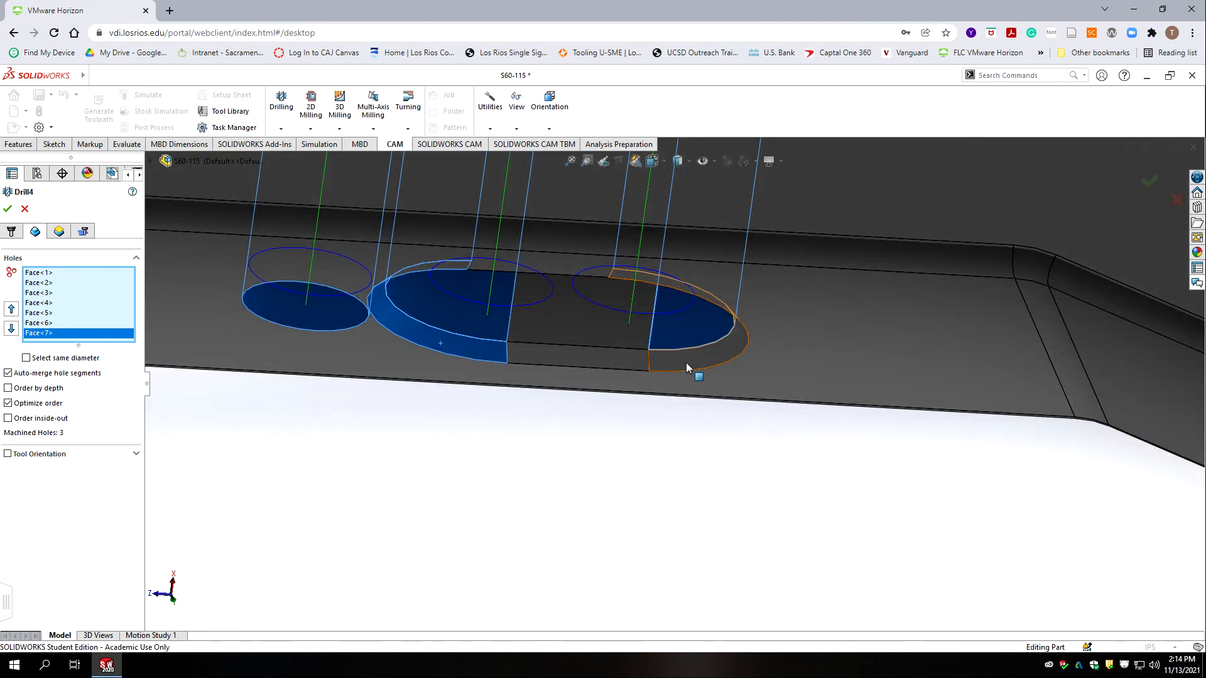
left_click(685, 363)
Add the second round hole's chamfer and bore faces to the drill selection, and enable ordering by depth.
scroll(615, 478, "up", 5)
scroll(462, 321, "up", 5)
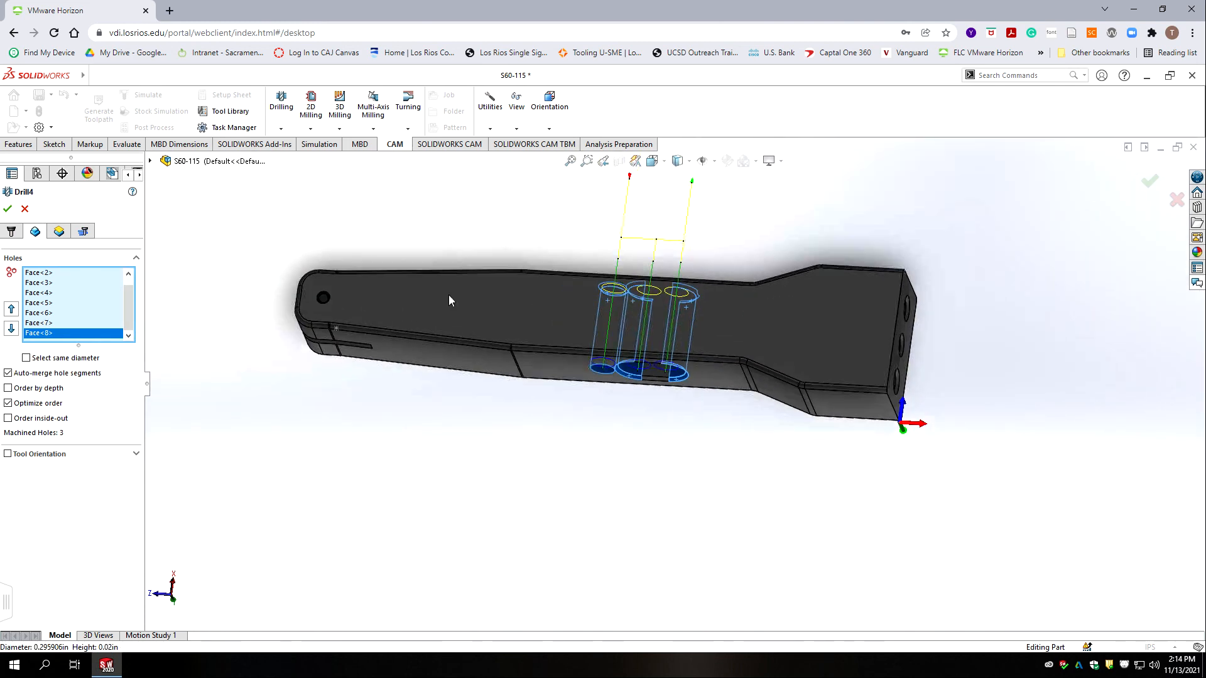
scroll(535, 338, "up", 3)
scroll(535, 337, "up", 3)
middle_click_drag(535, 337, 559, 402)
scroll(638, 423, "up", 1)
scroll(639, 353, "down", 5)
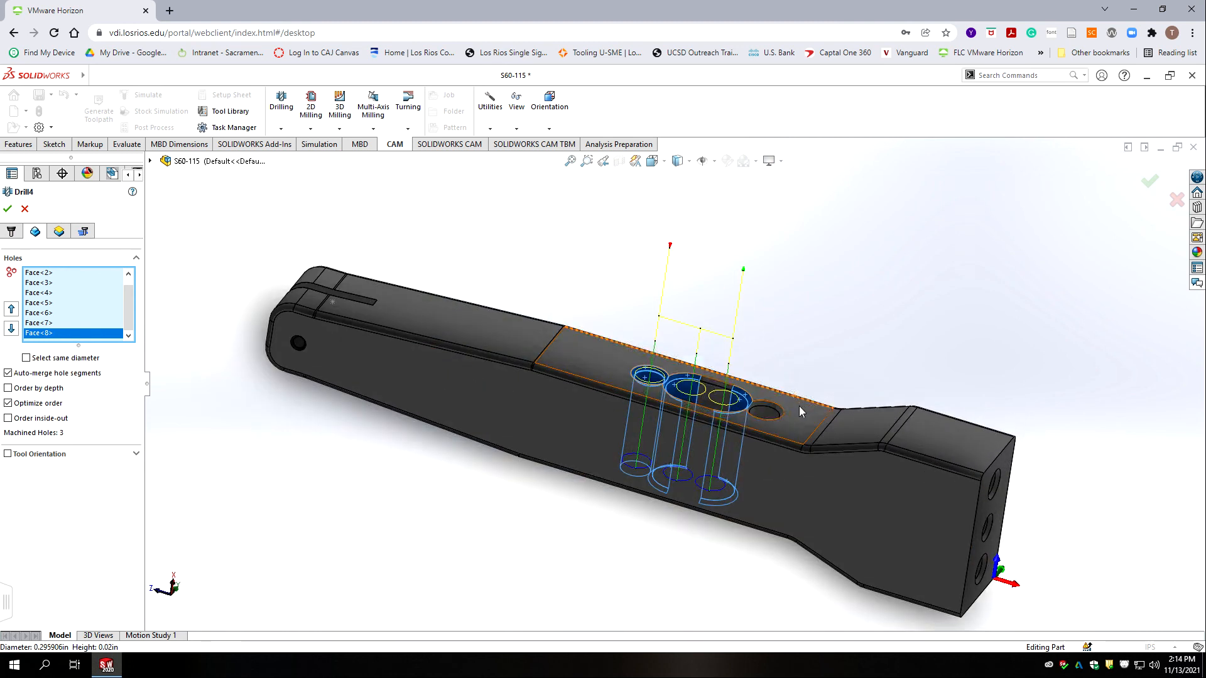
scroll(800, 406, "down", 4)
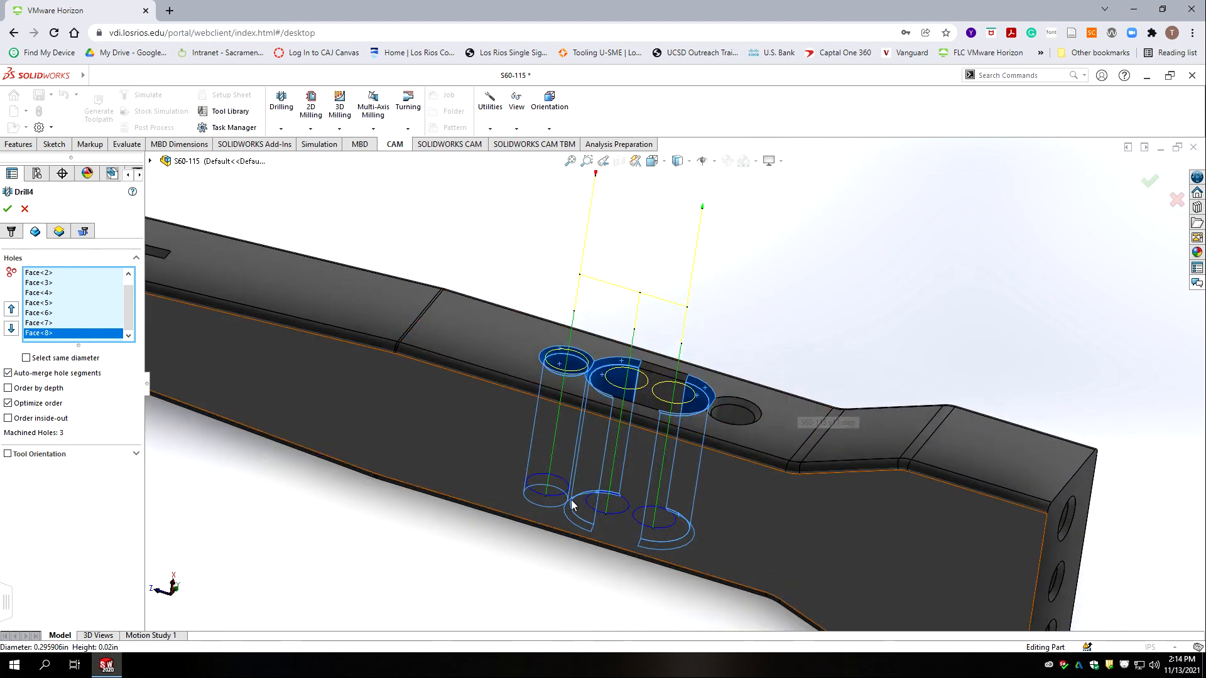
left_click(732, 417)
left_click(730, 414)
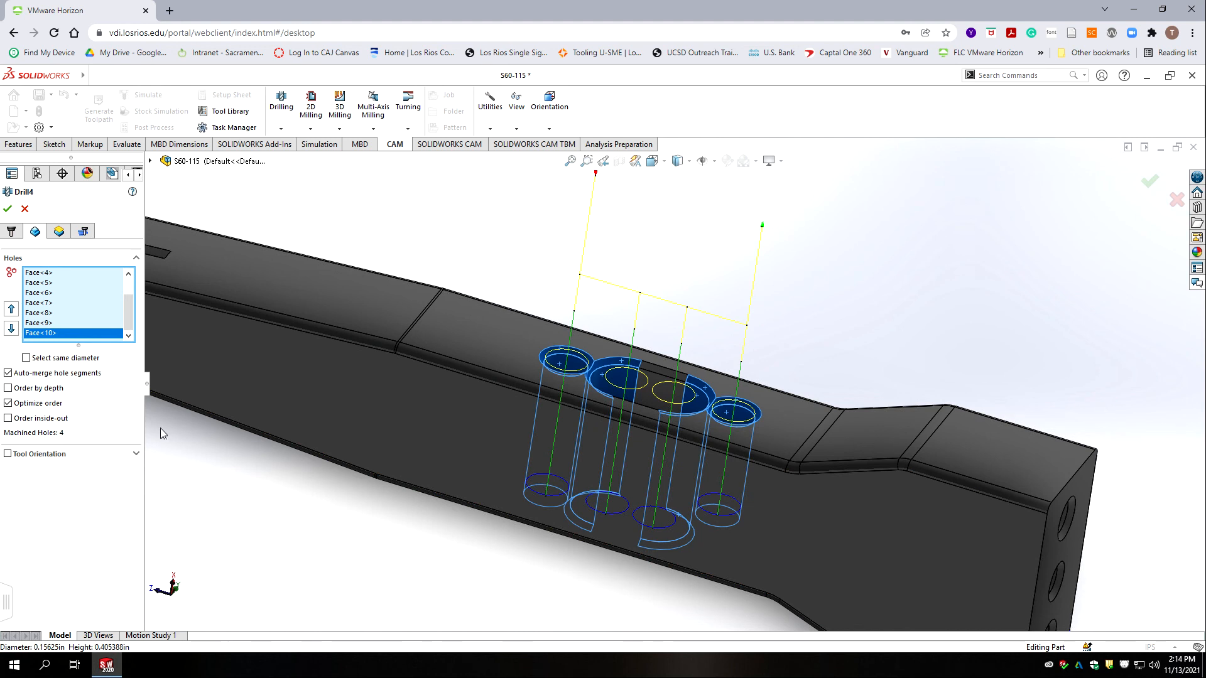
left_click(9, 389)
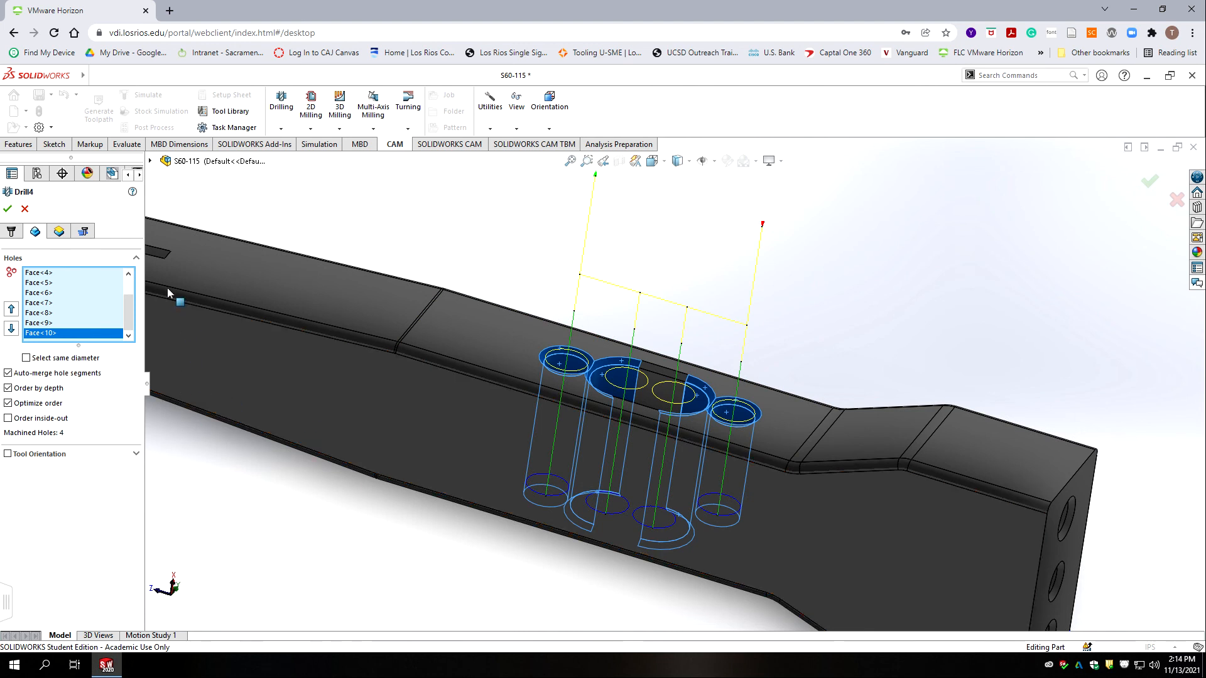
Enable drill tip through bottom for Drill4 with a break-through depth of 0.01 in.
left_click(58, 231)
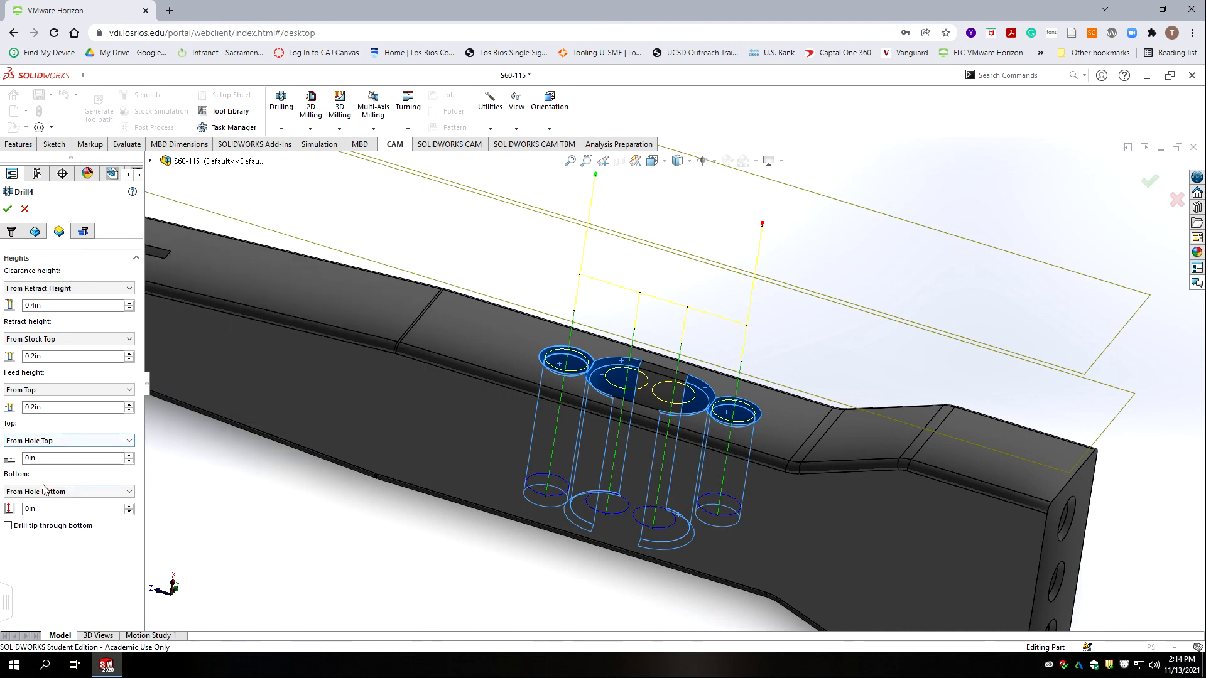
left_click(8, 526)
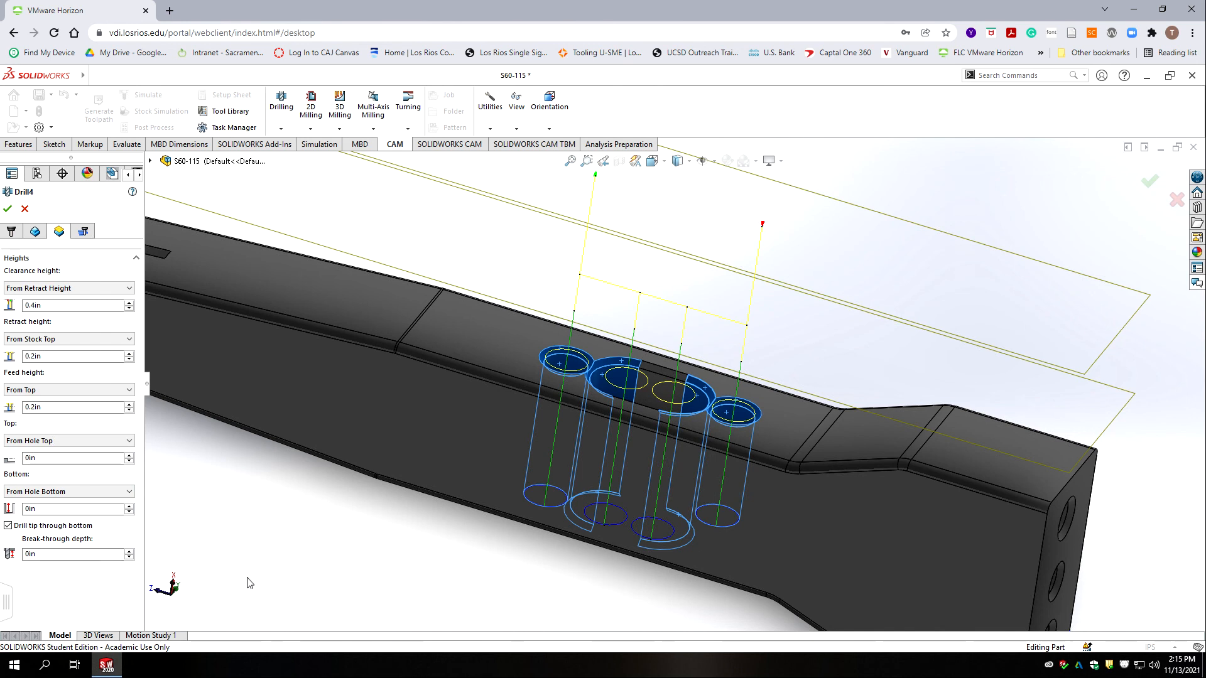
left_click(40, 553)
double_click(41, 554)
type(".01")
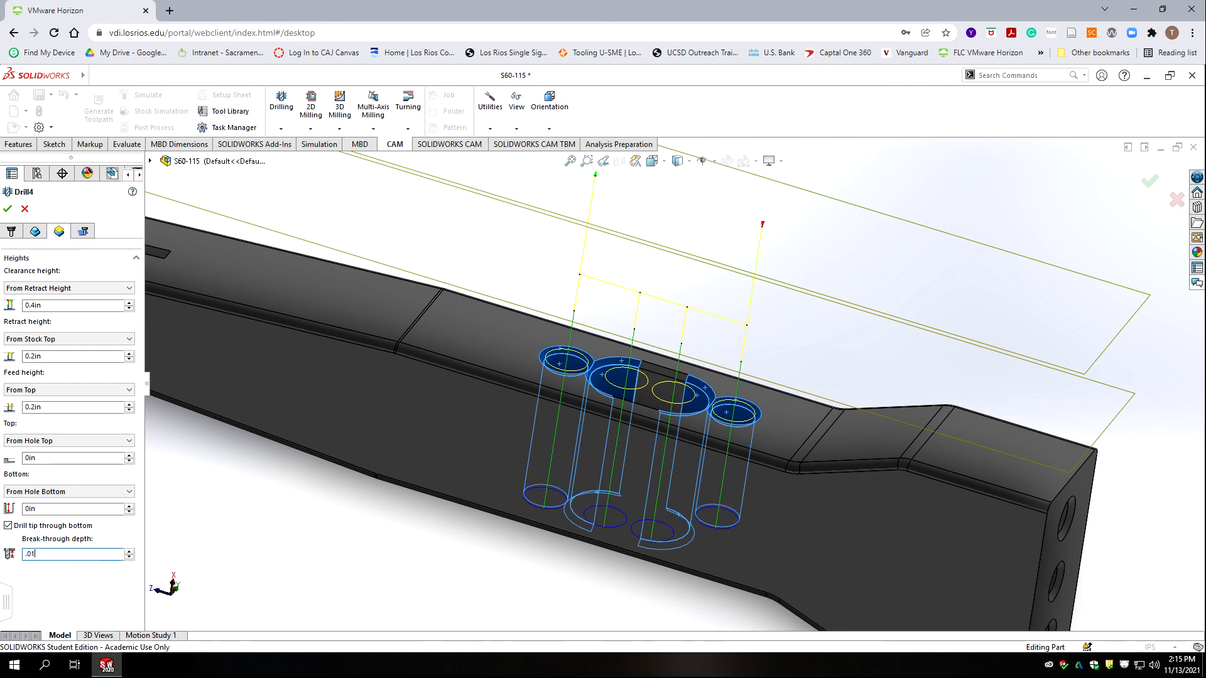
Set the drilling cycle to Deep drilling - full retract with a pecking depth of .152/2 (0.076 in).
left_click(83, 231)
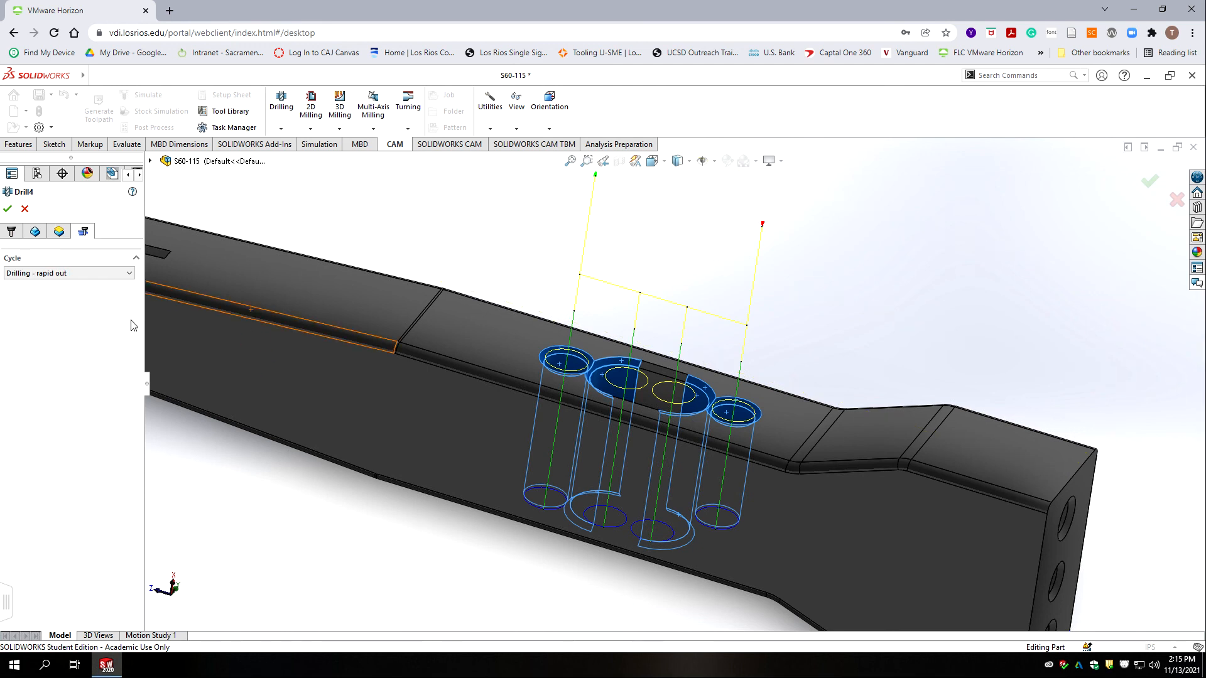
left_click(116, 280)
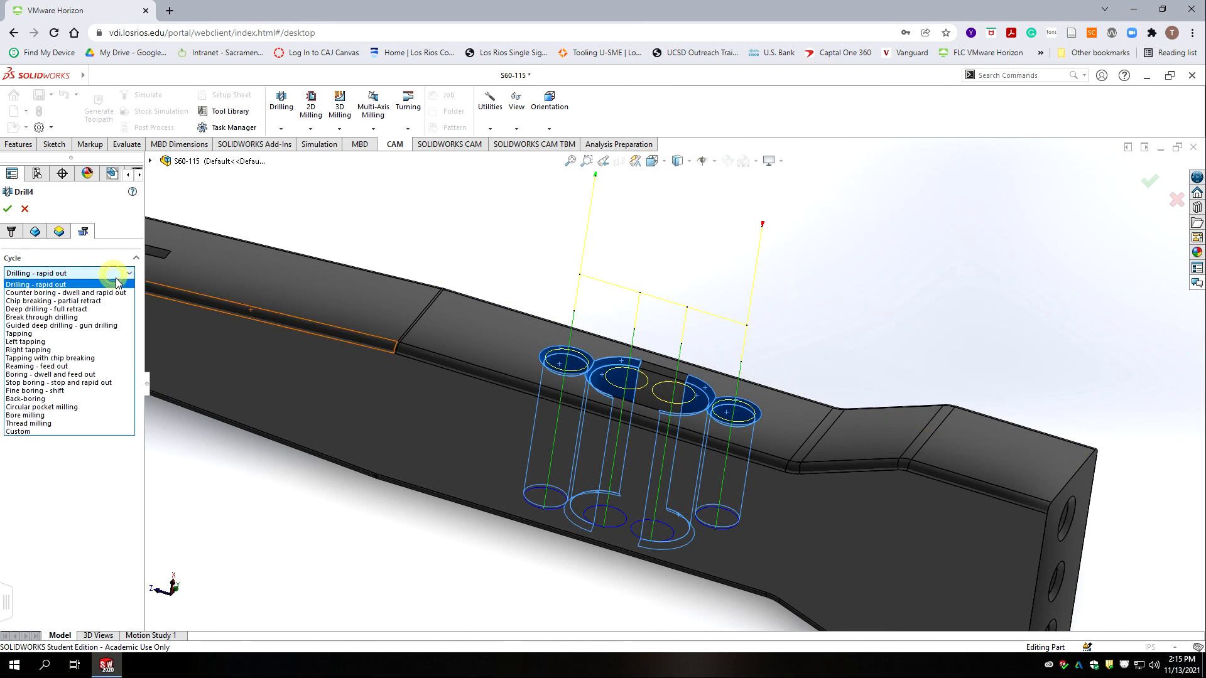
left_click(69, 309)
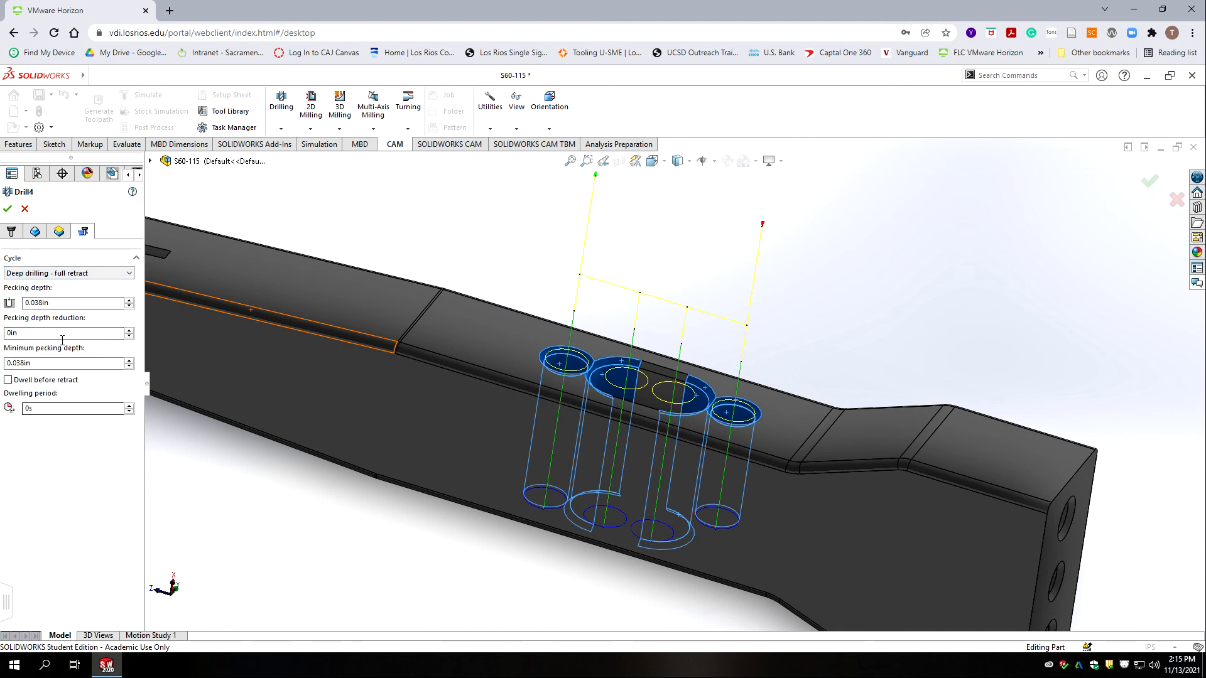
left_click(68, 303)
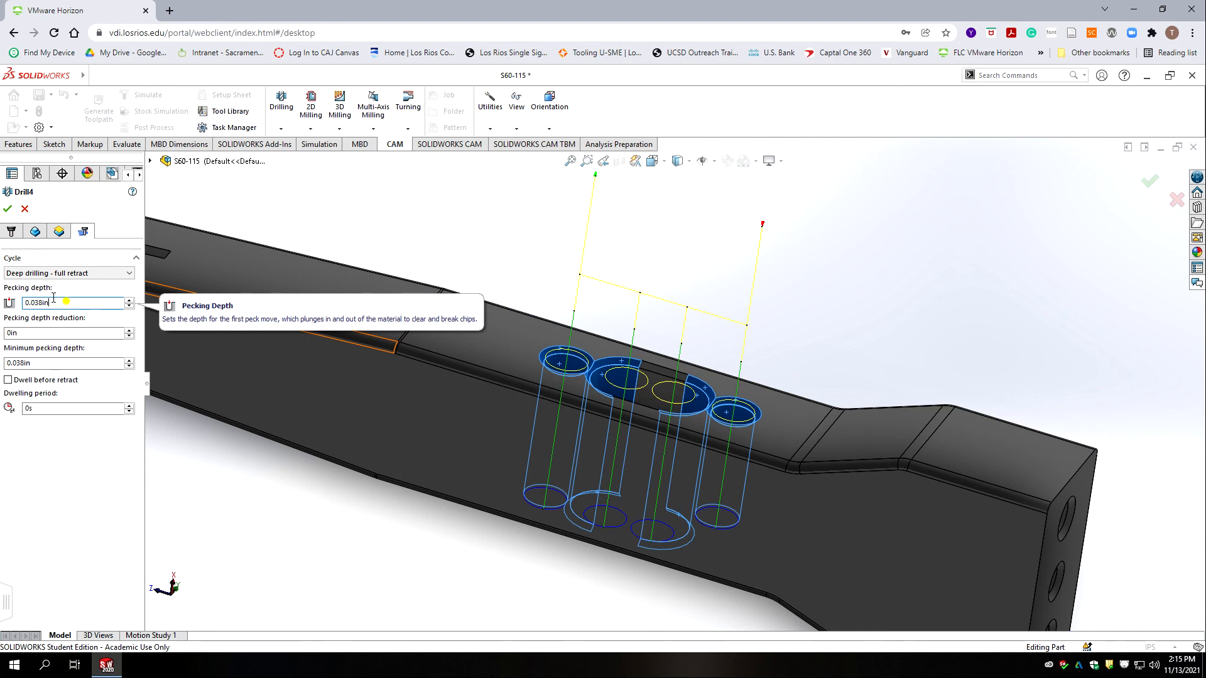
double_click(62, 304)
type(".")
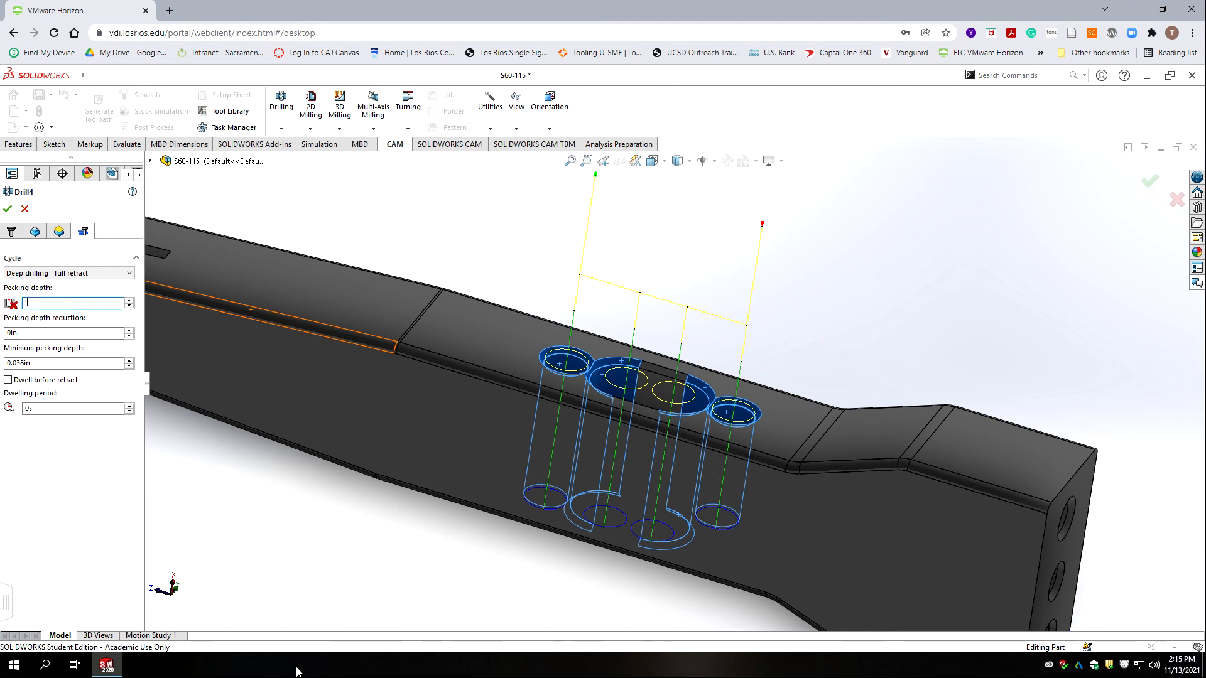
type("152/")
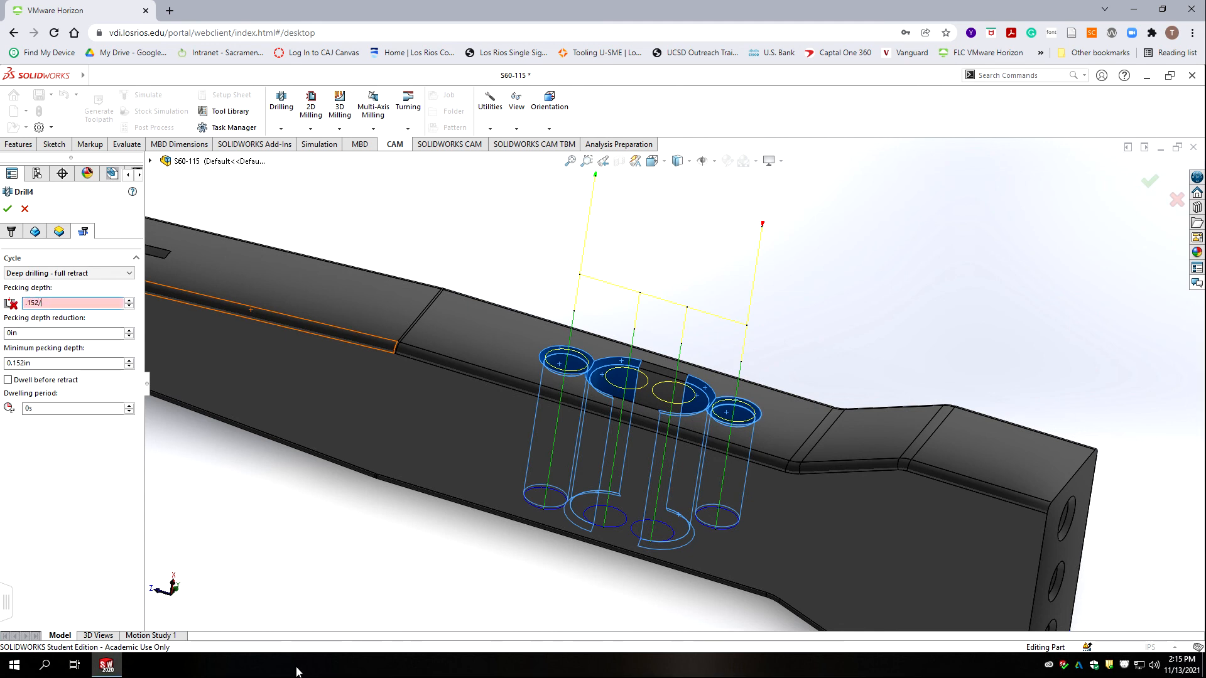
type("2")
left_click(56, 333)
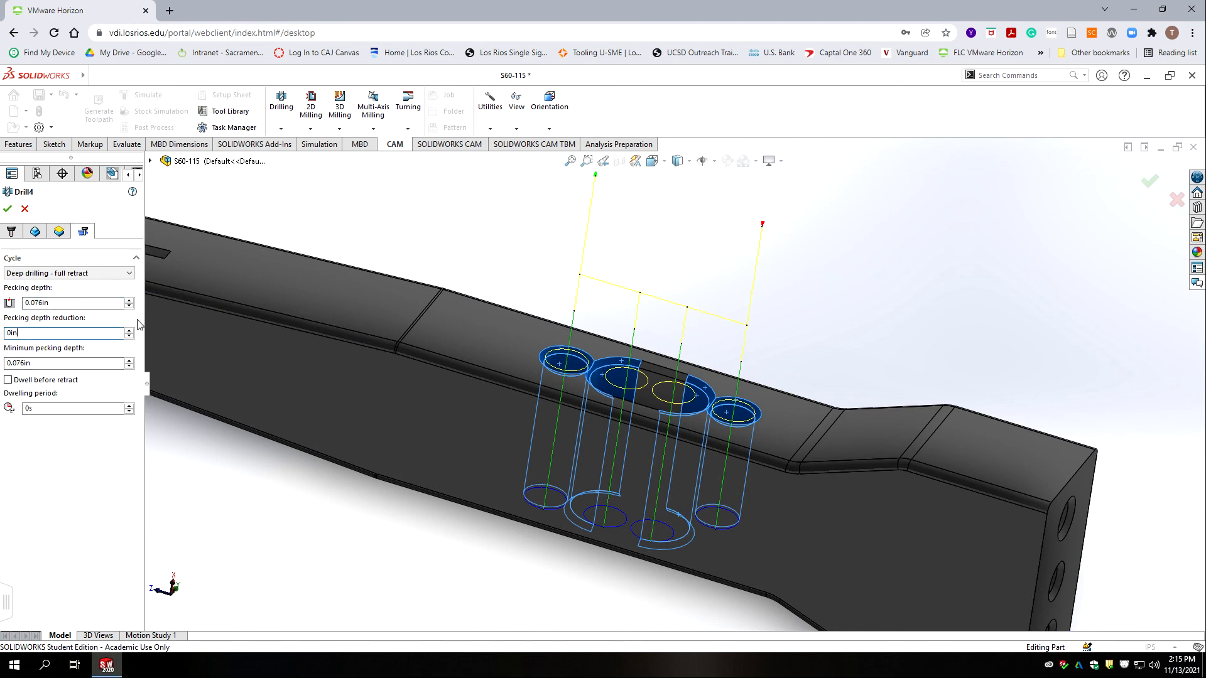
Accept the Drill4 operation and move it directly after Drill12 in S60-115 OP3, before the 2D finish contour.
left_click(14, 214)
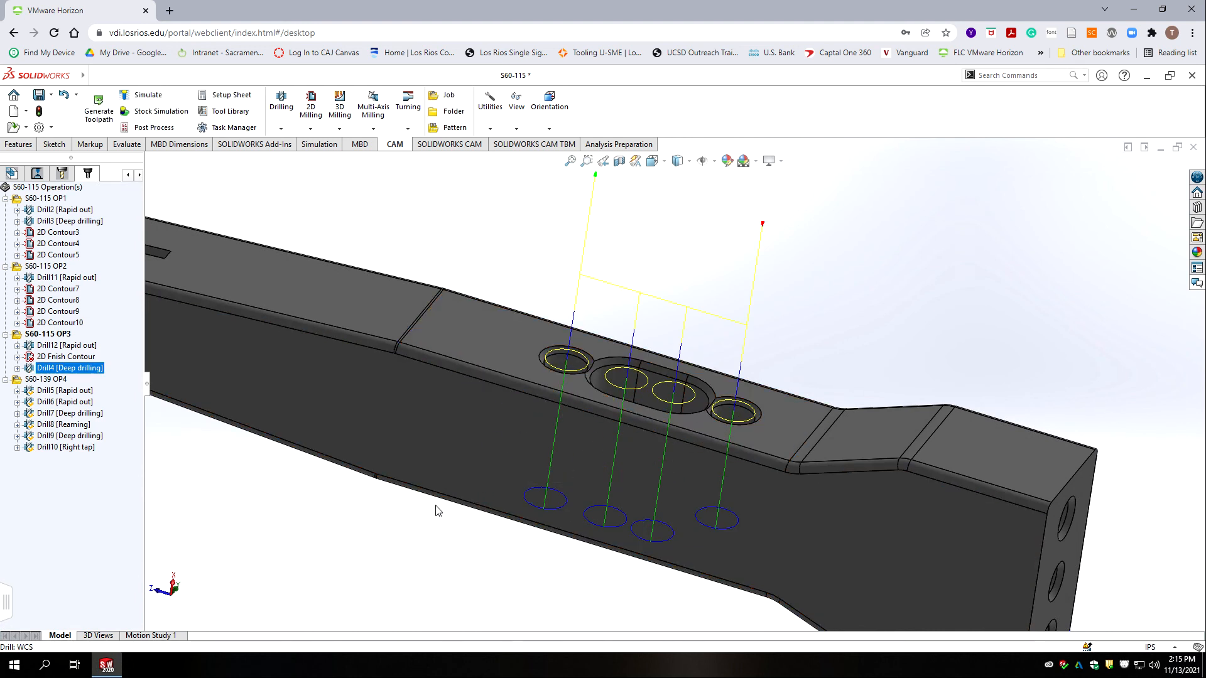
left_click_drag(80, 372, 89, 351)
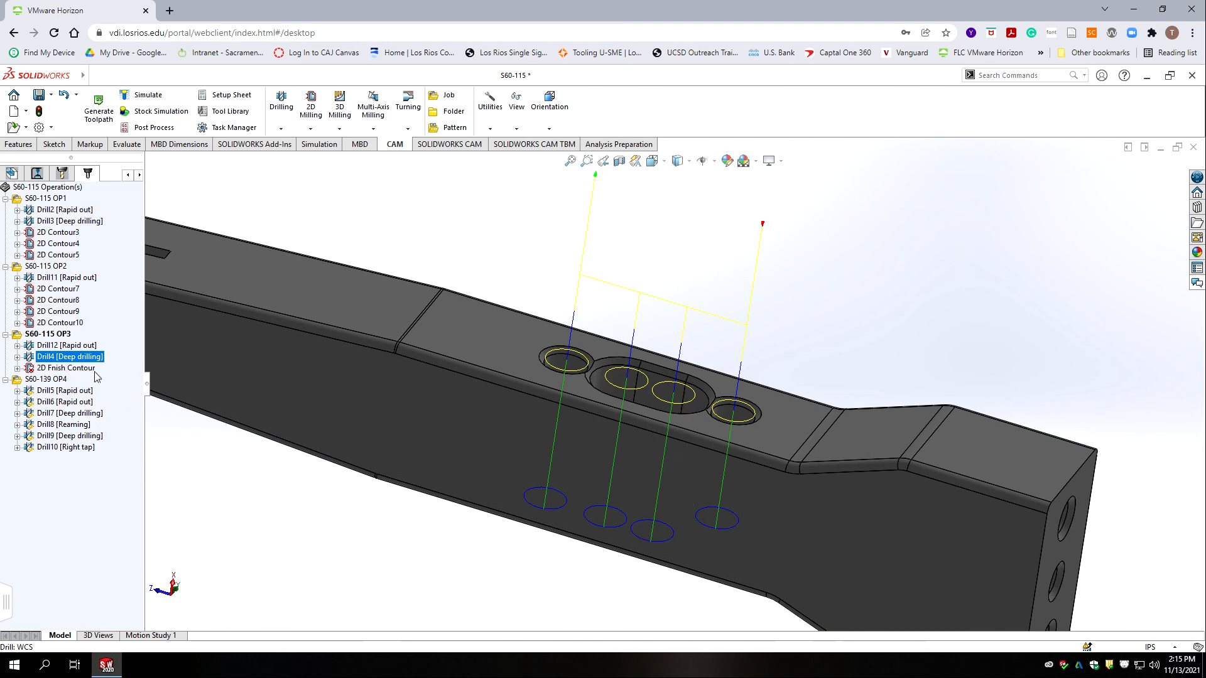
Add a 2D milling Slot operation to S60-115 OP3 and select the elongated pocket's edge below the chamfer as its geometry.
left_click(51, 334)
left_click(312, 116)
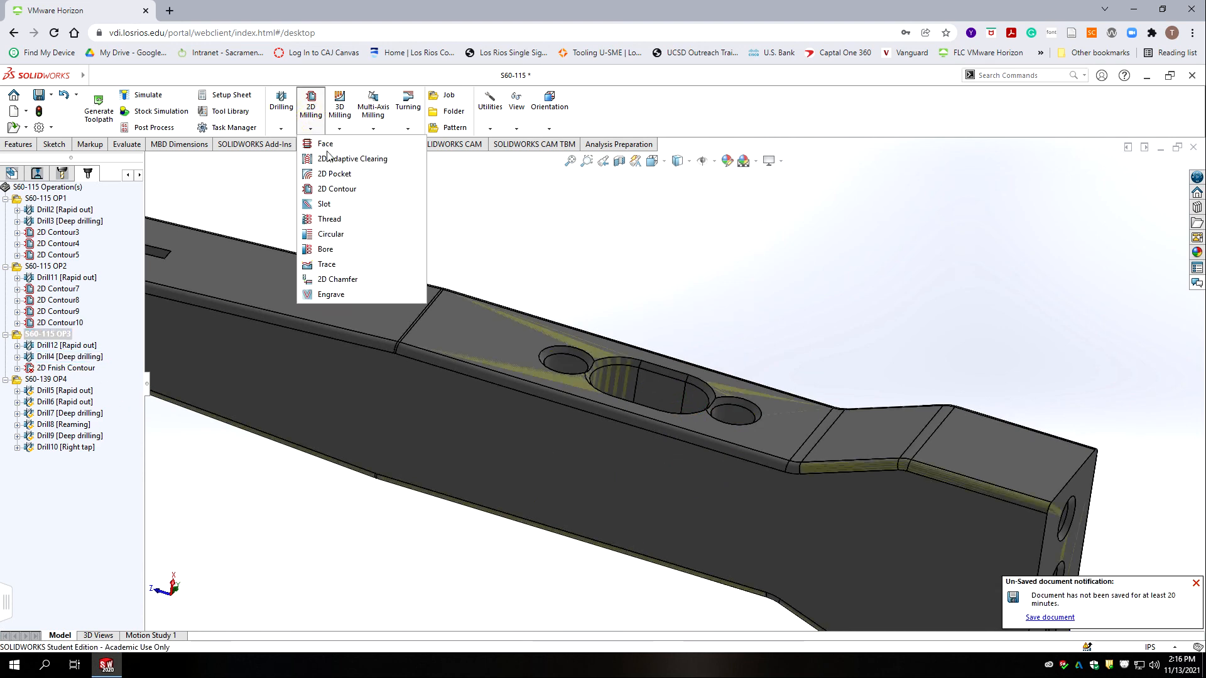
left_click(324, 206)
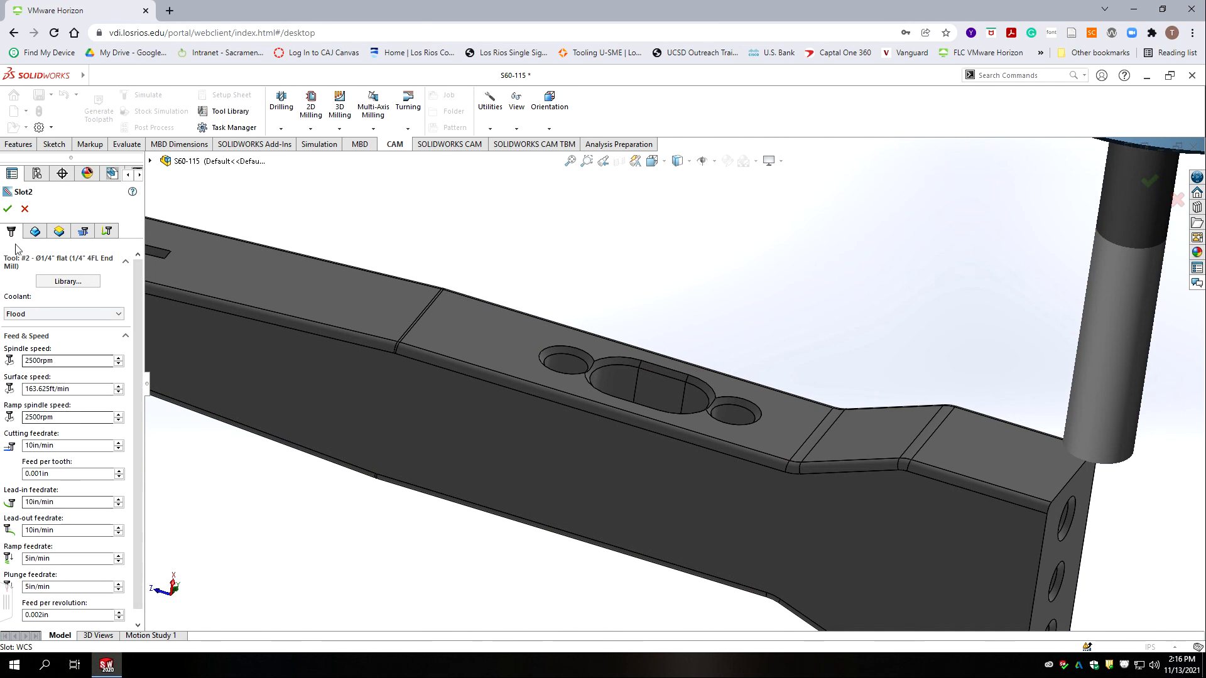
left_click(35, 231)
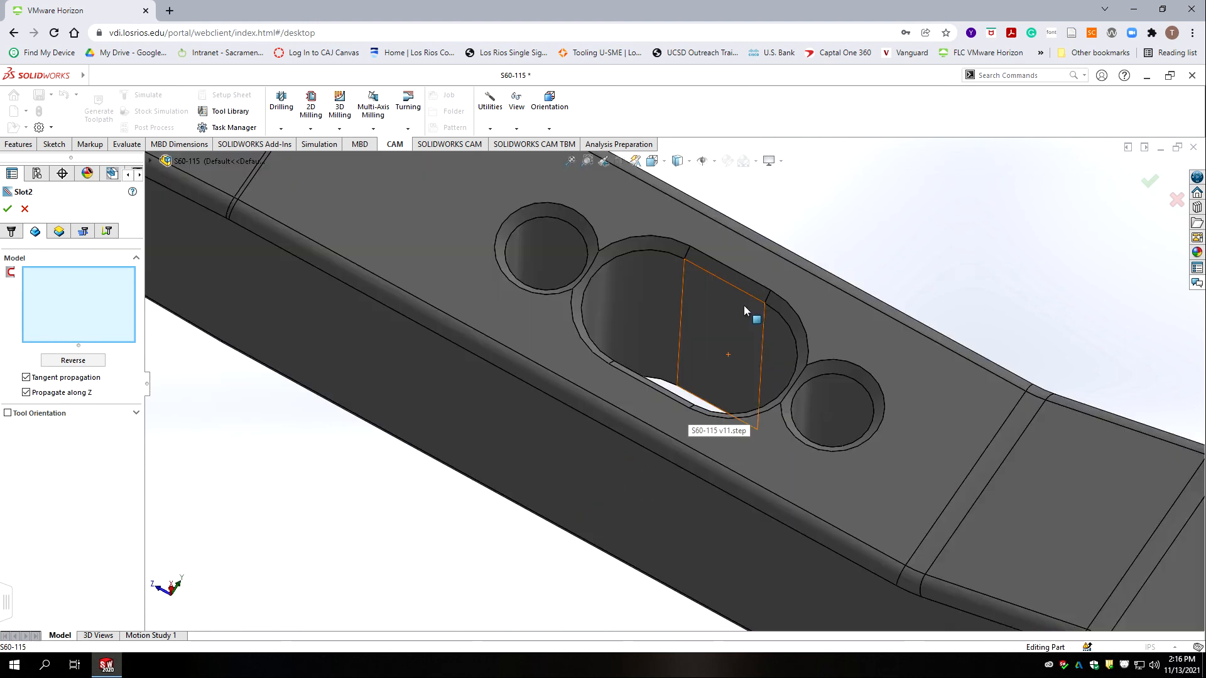
left_click(755, 300)
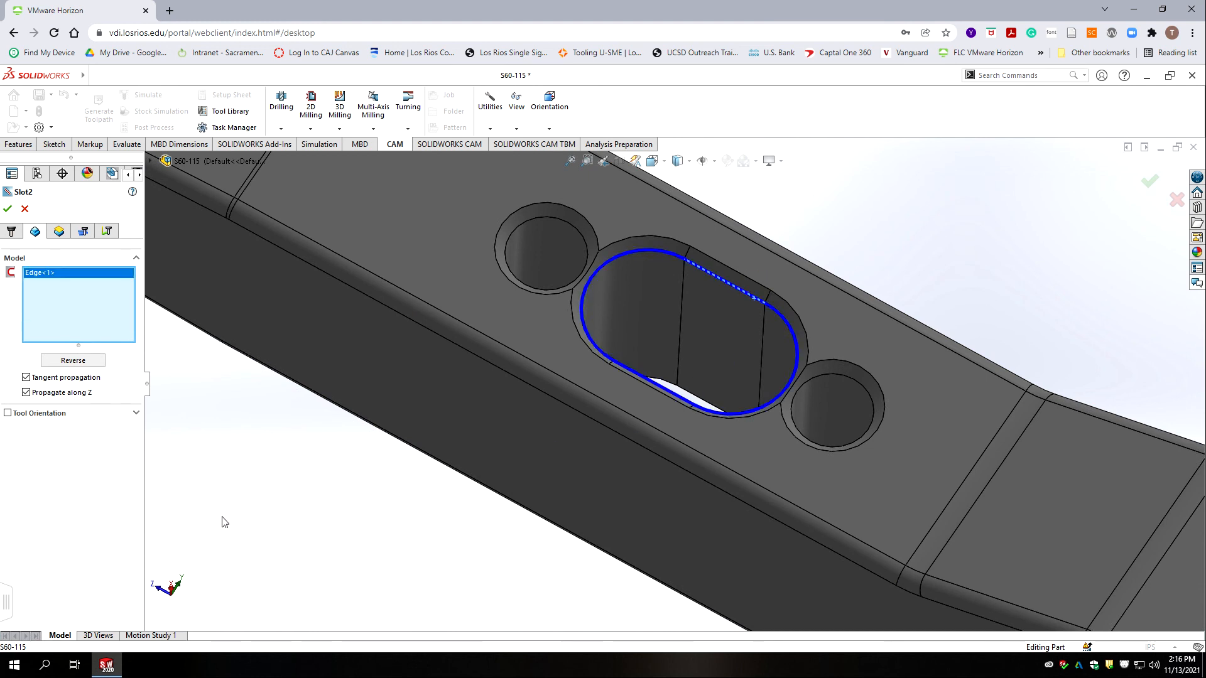
Set the slot's top height to From Selection, using the flat face surrounding the pocket.
left_click(57, 231)
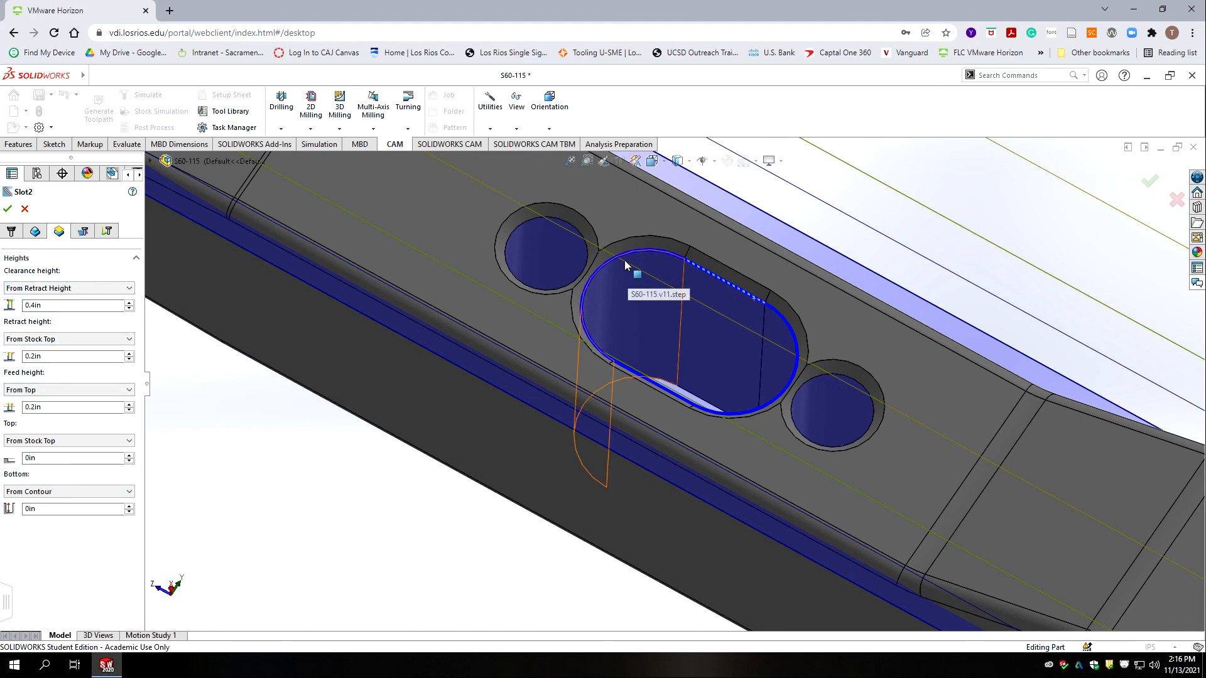
left_click(65, 441)
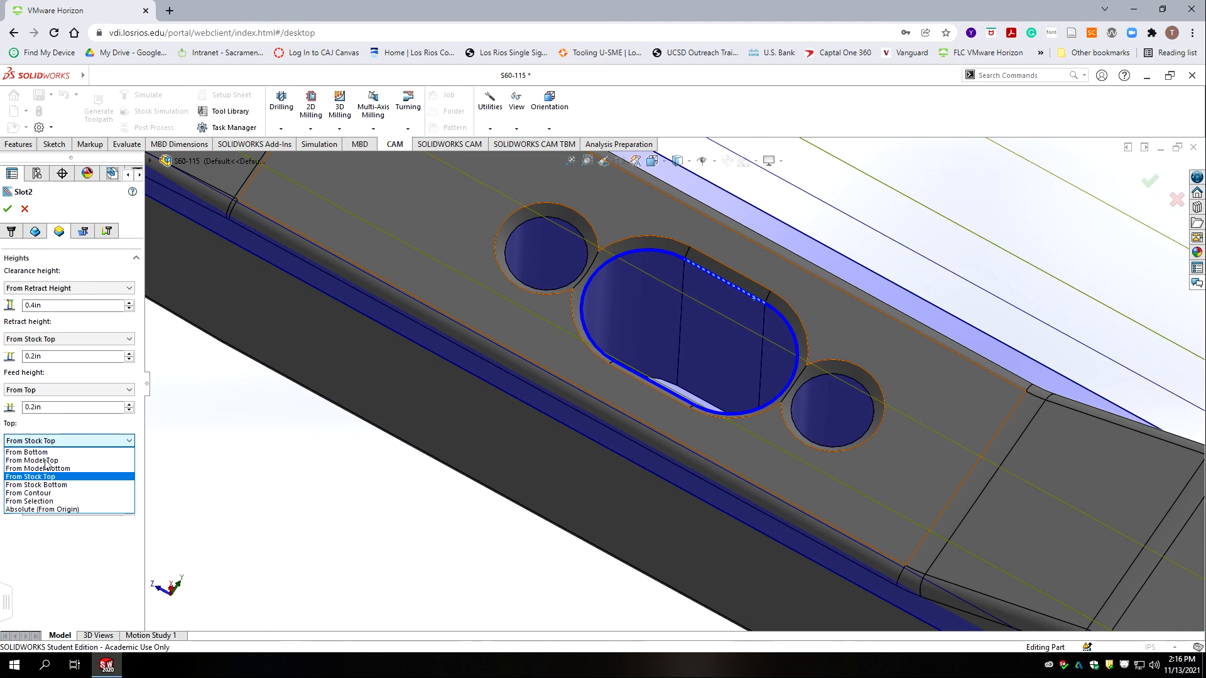
left_click(32, 501)
left_click(406, 212)
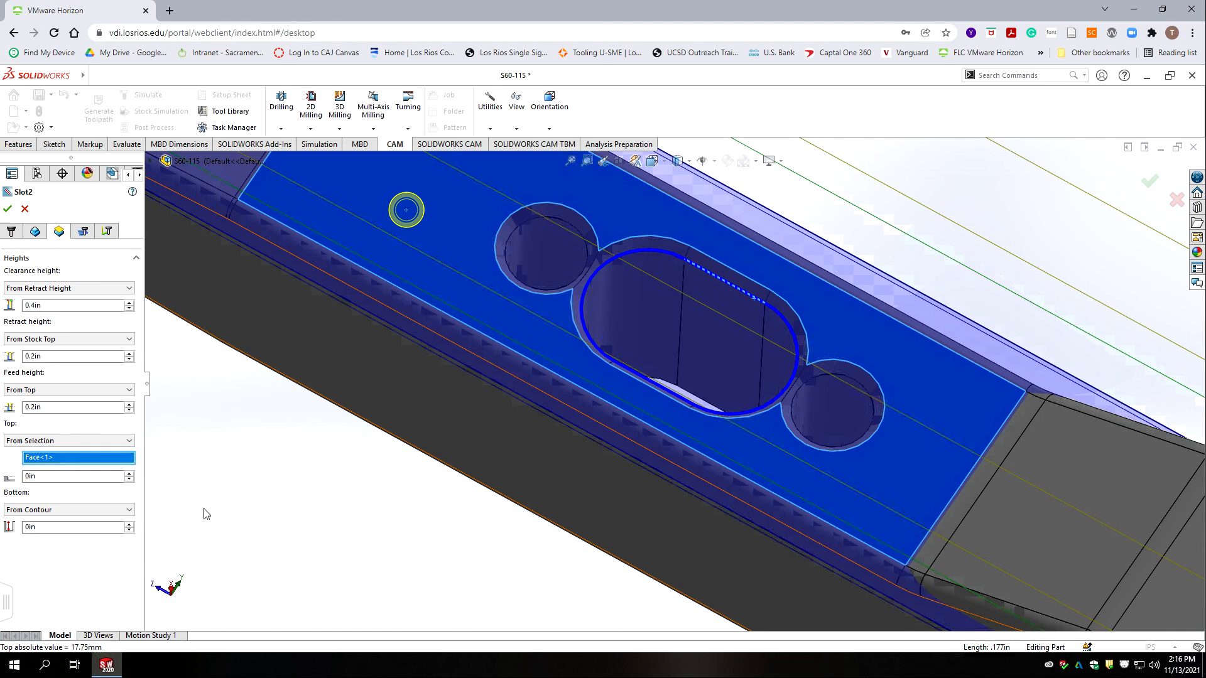
Set the slot's bottom height to From Selection, using the flat face around the pocket on the opposite side of the part.
left_click(44, 510)
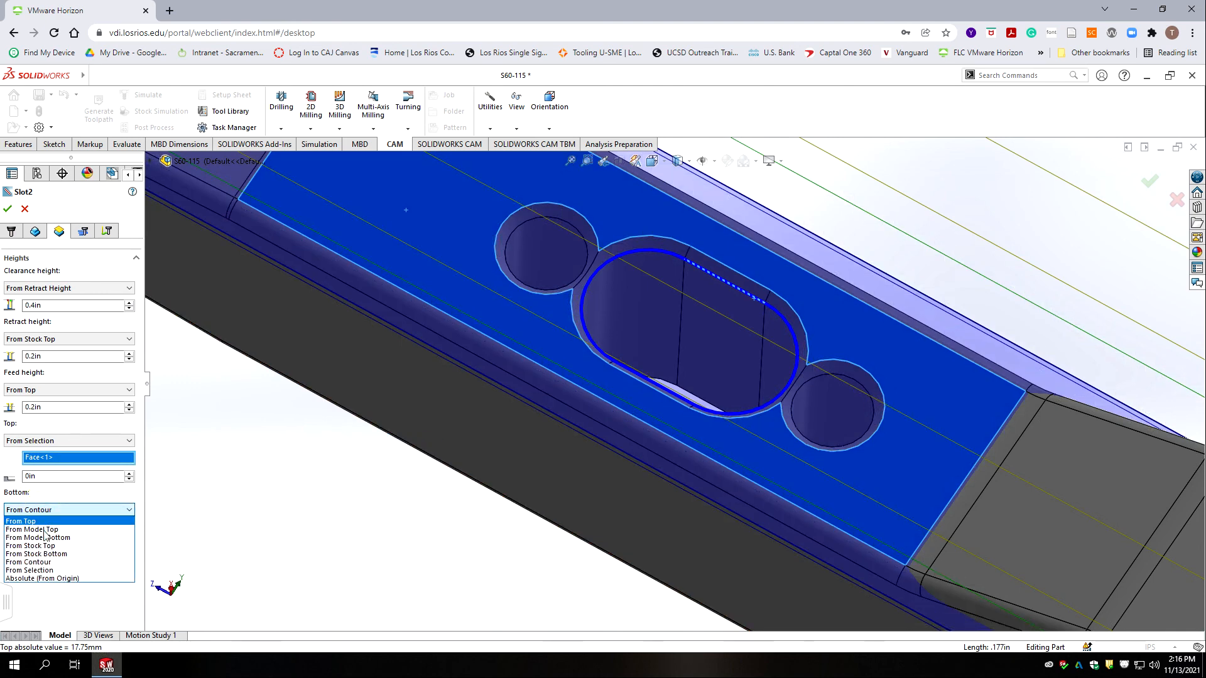
left_click(37, 570)
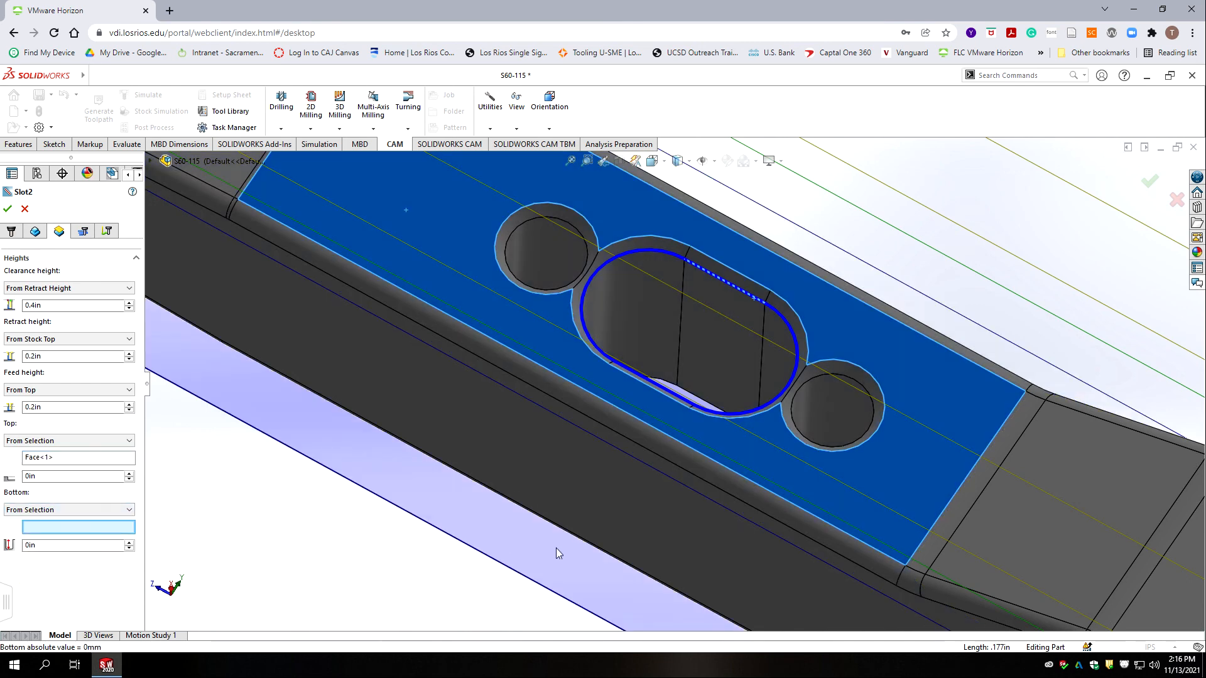
scroll(567, 404, "up", 10)
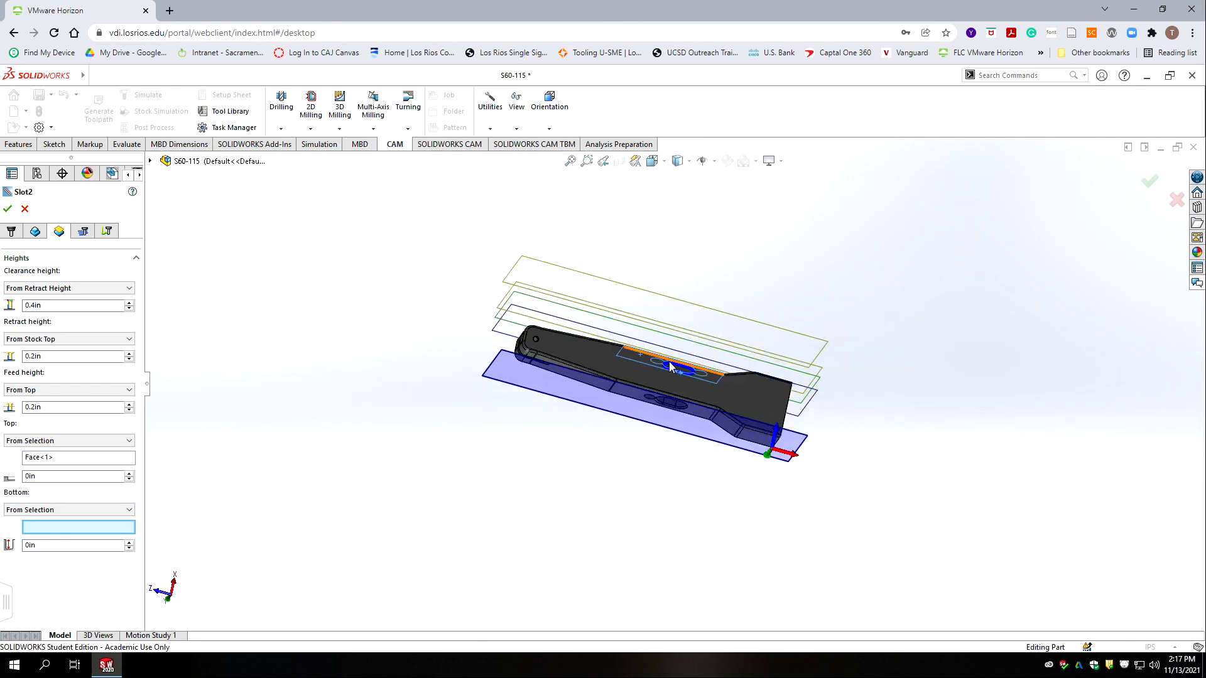
scroll(672, 373, "down", 8)
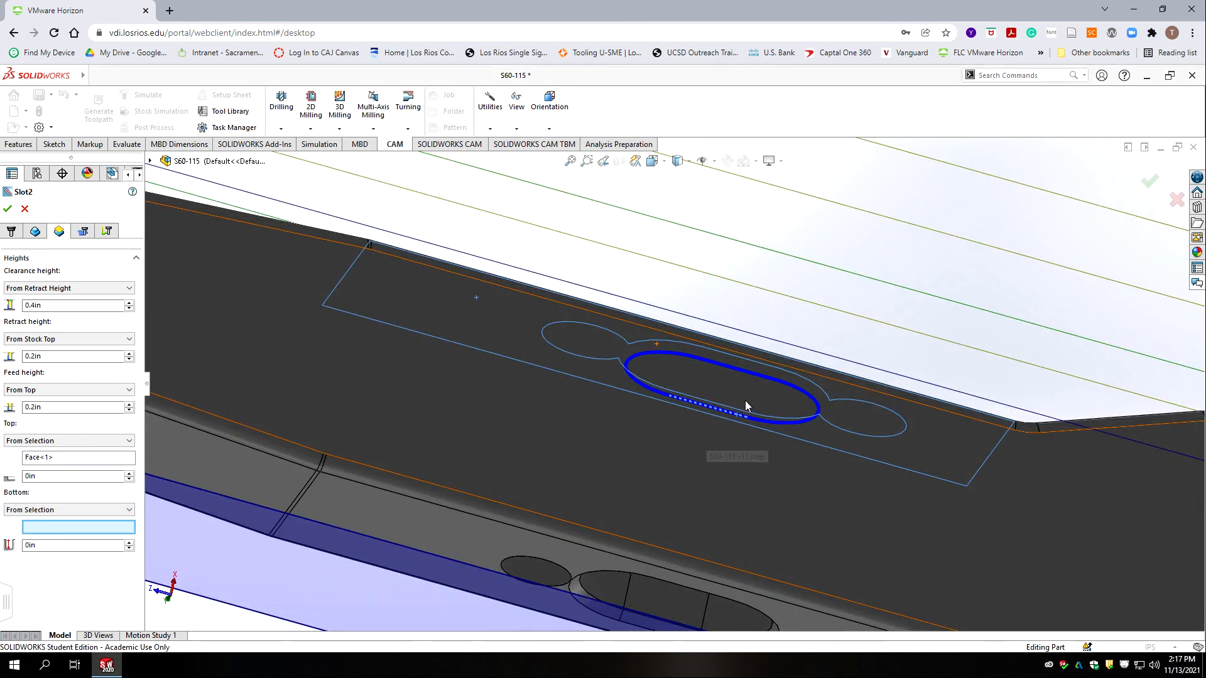
scroll(742, 379, "up", 3)
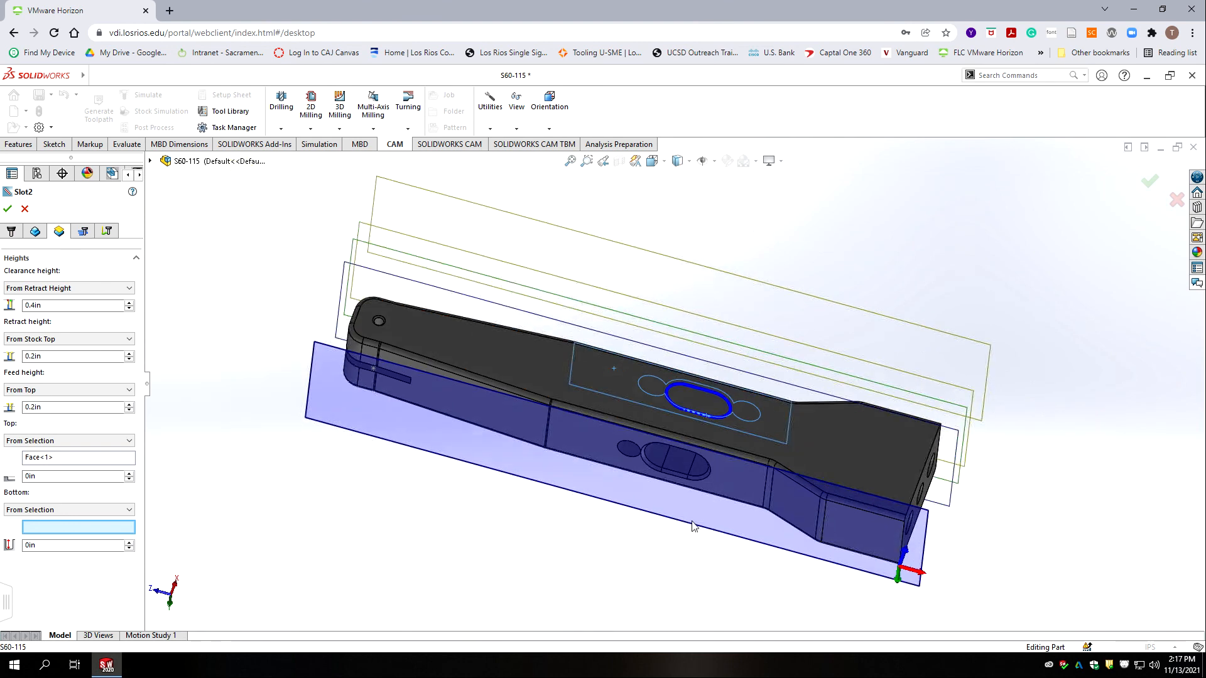
left_click(747, 473)
Check the bottom plane against the part and set the slot's bottom height offset to -.01 in.
scroll(697, 372, "up", 5)
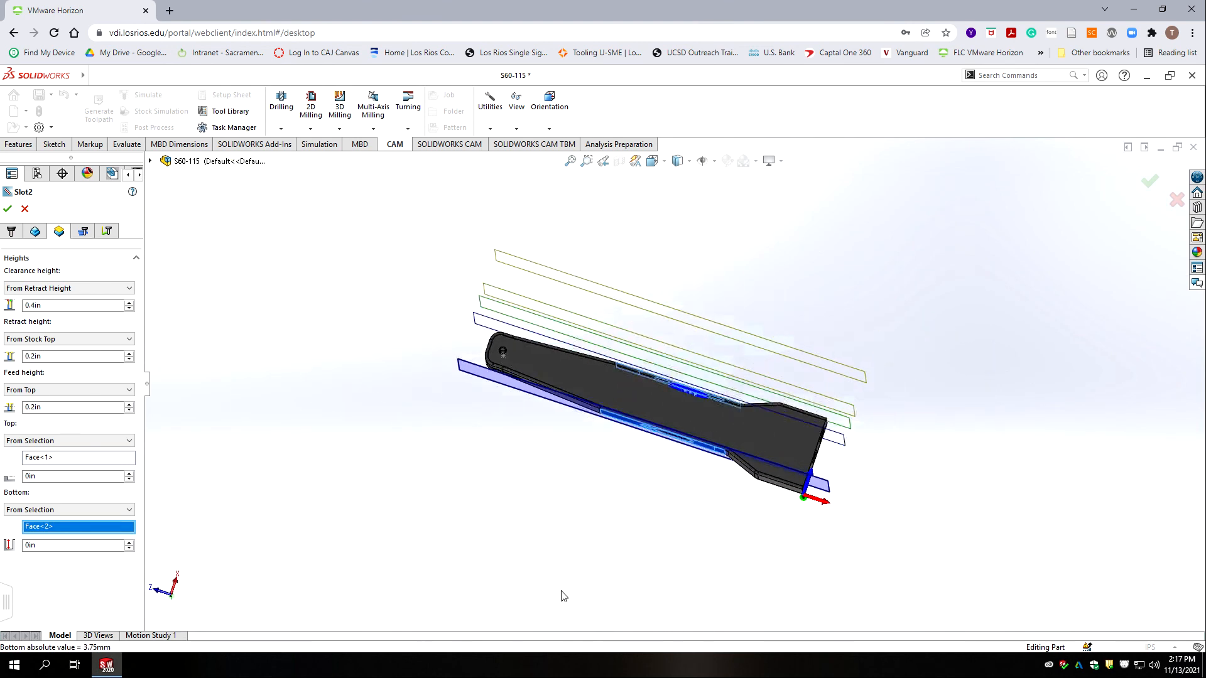
scroll(667, 385, "down", 8)
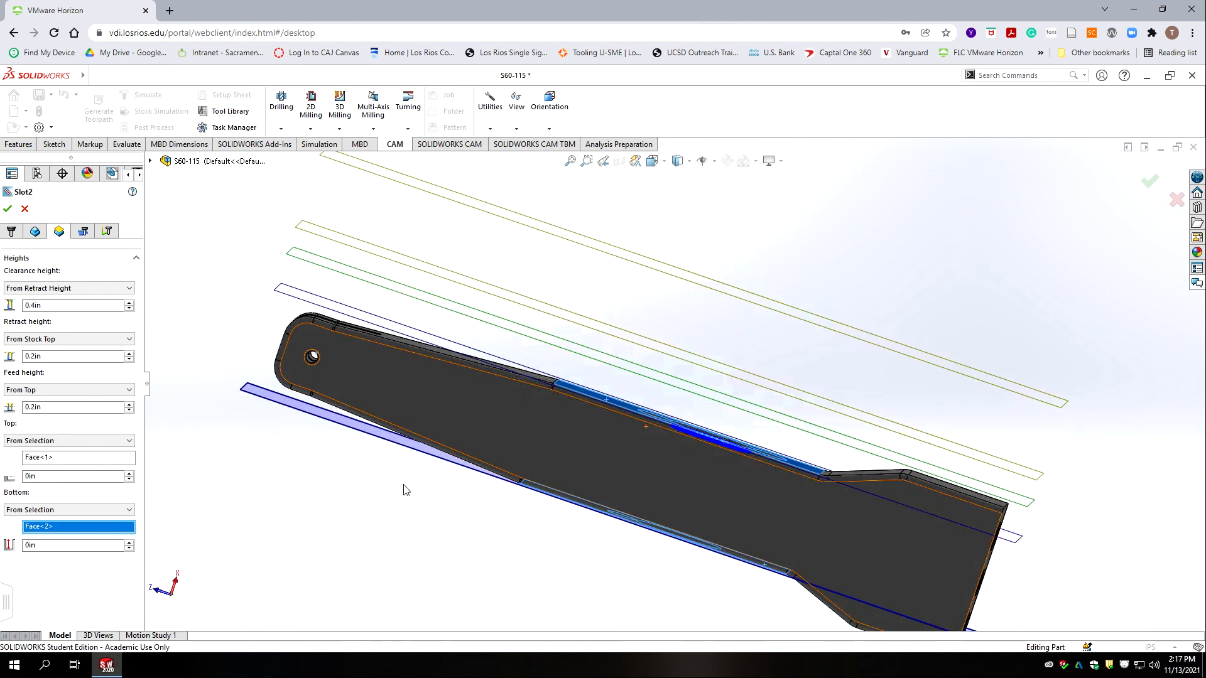
scroll(637, 412, "up", 5)
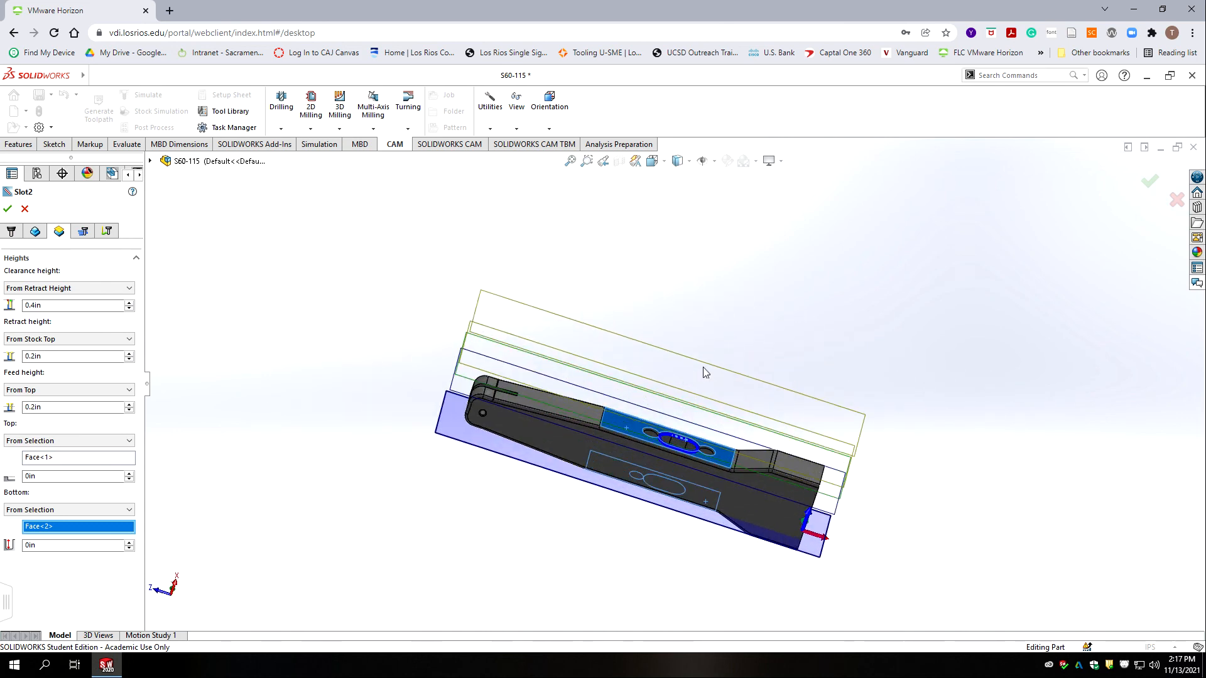
scroll(673, 418, "down", 4)
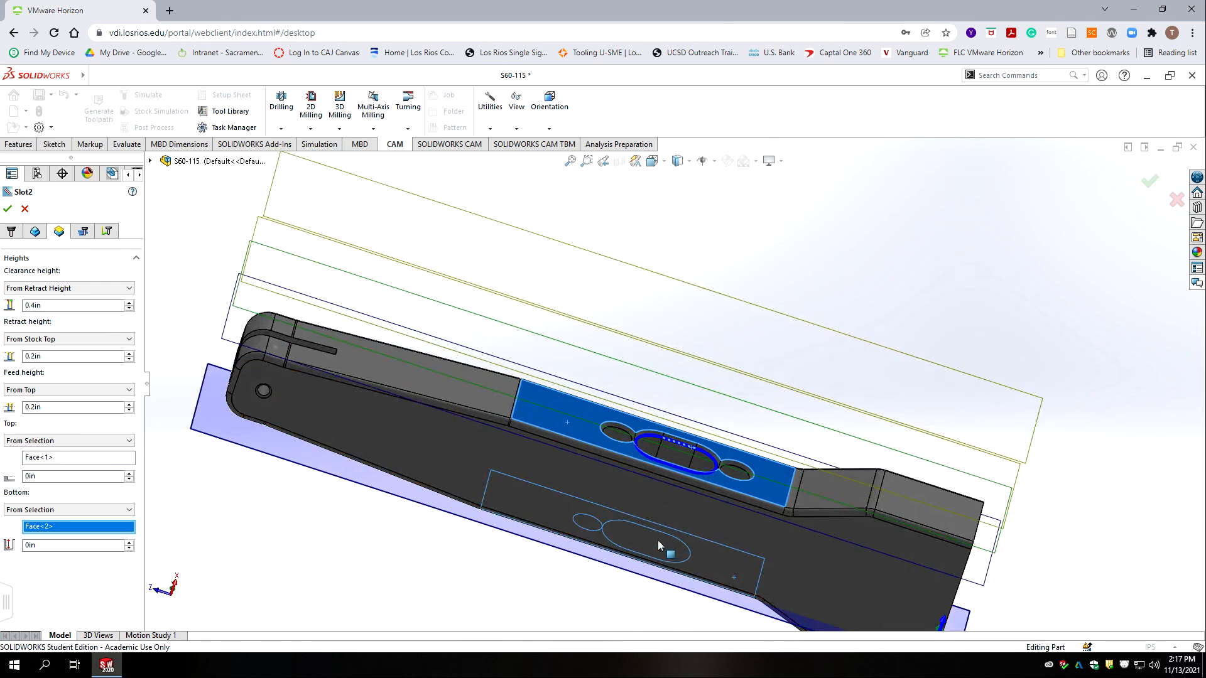
scroll(658, 540, "up", 5)
middle_click_drag(657, 540, 303, 541)
scroll(663, 434, "down", 6)
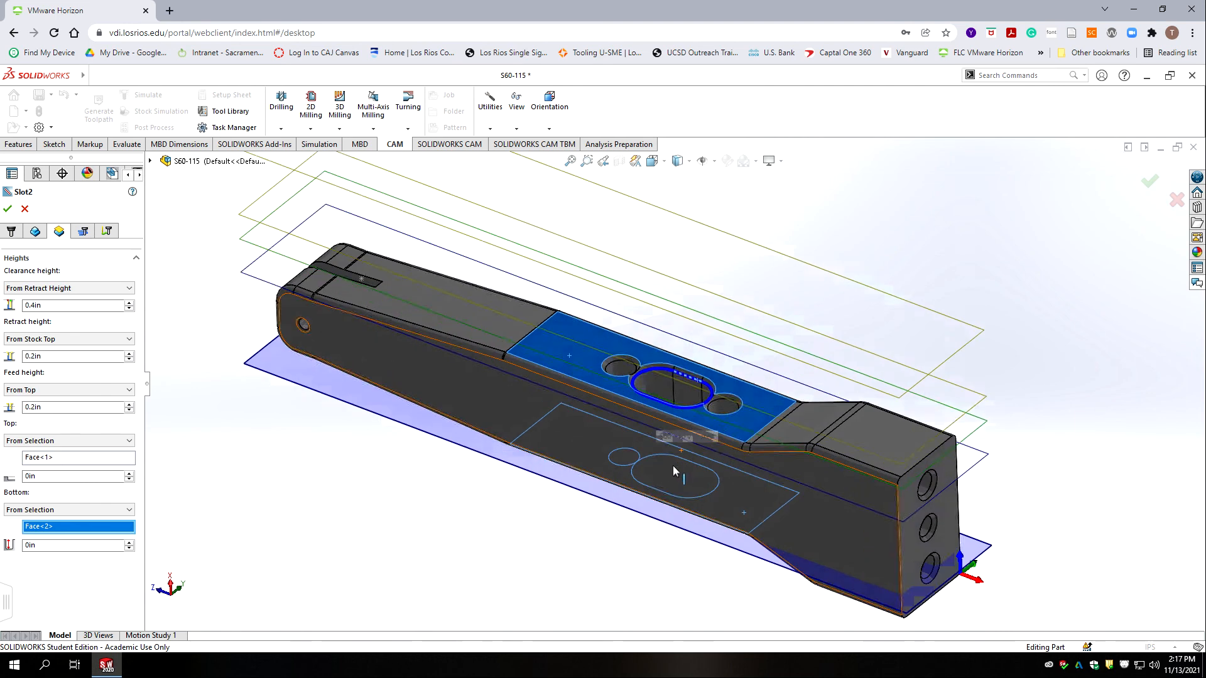
scroll(691, 446, "down", 3)
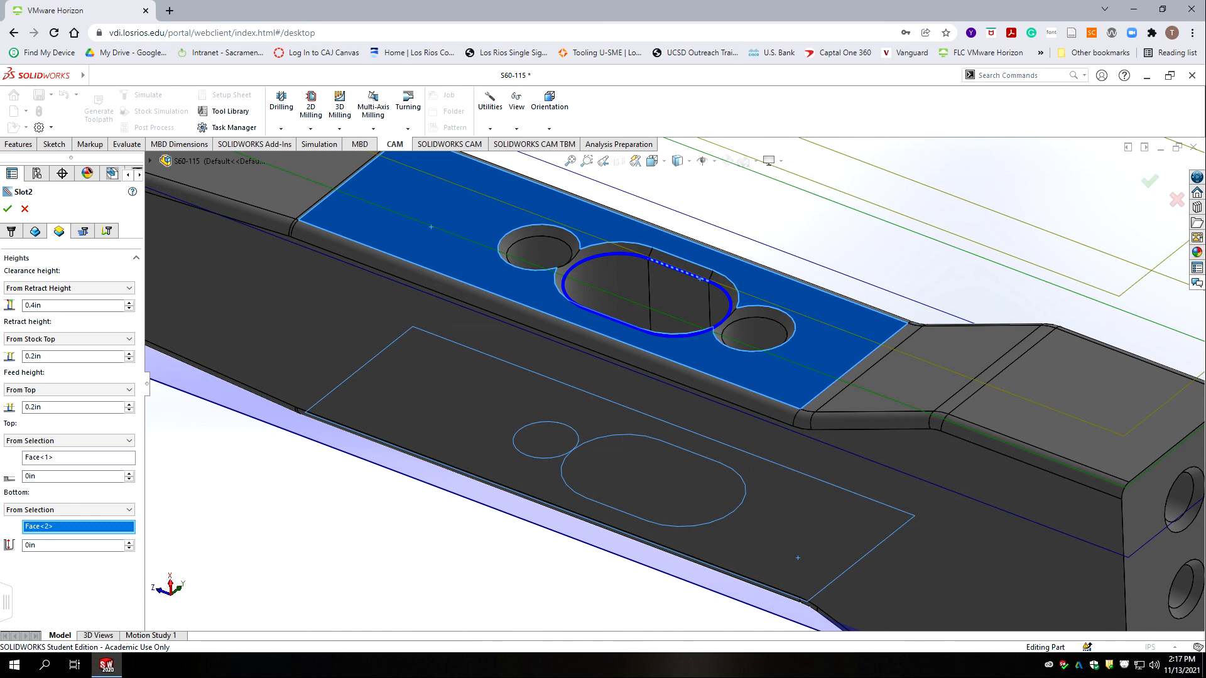
double_click(38, 545)
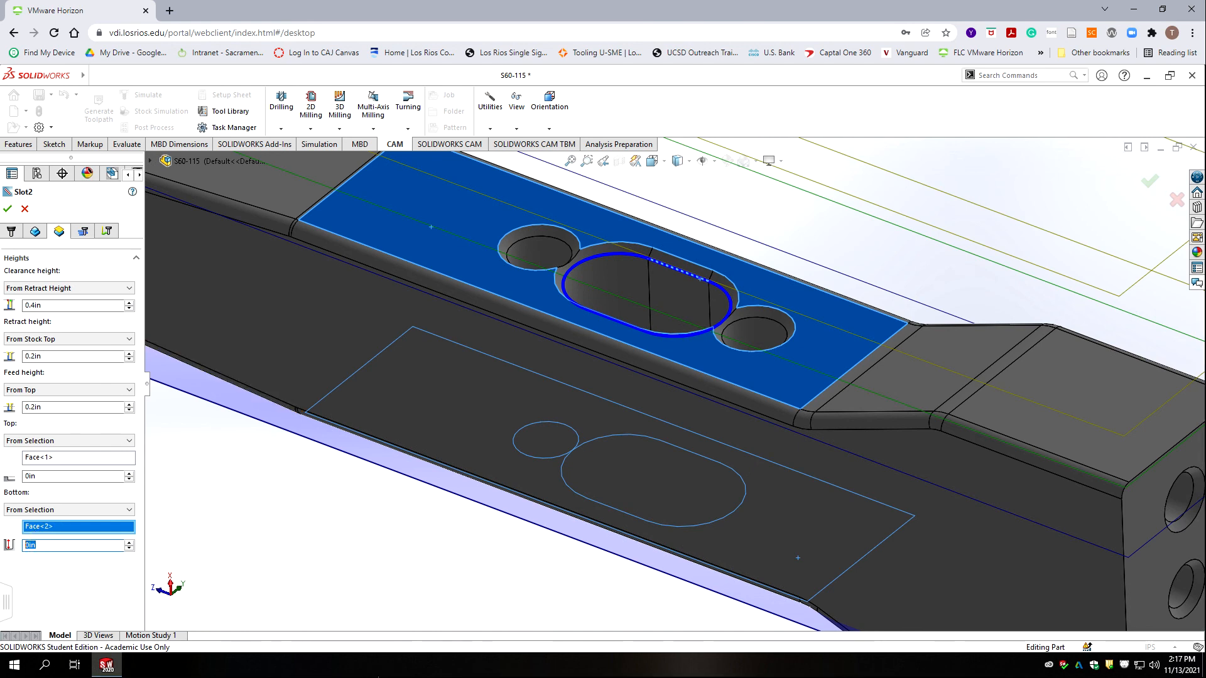
type("-.01")
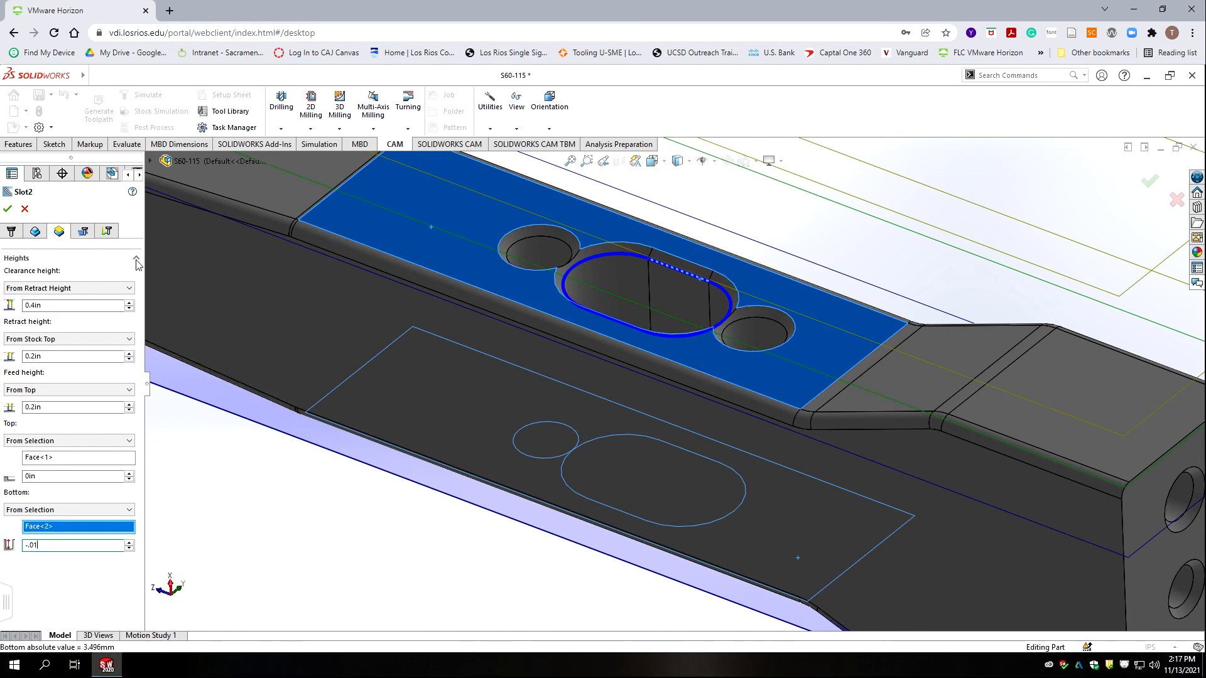
Enable multiple depths for the slot with a 0.03 in stepdown, and turn on smoothing.
left_click(84, 231)
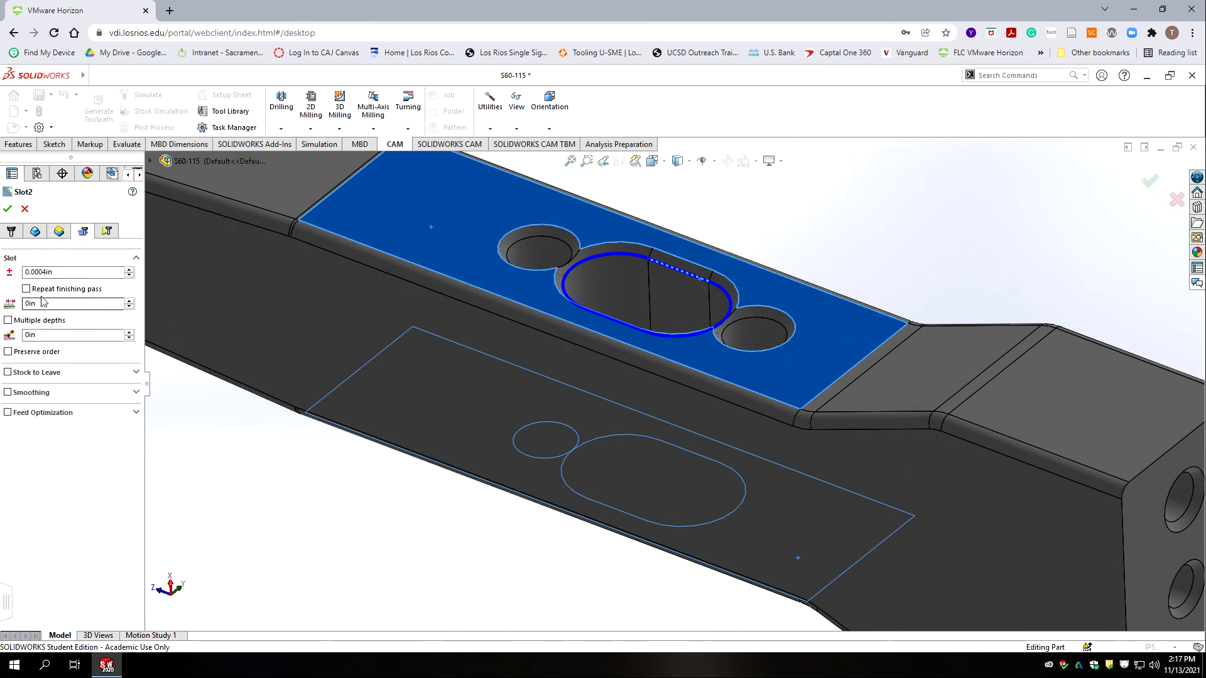
left_click(9, 321)
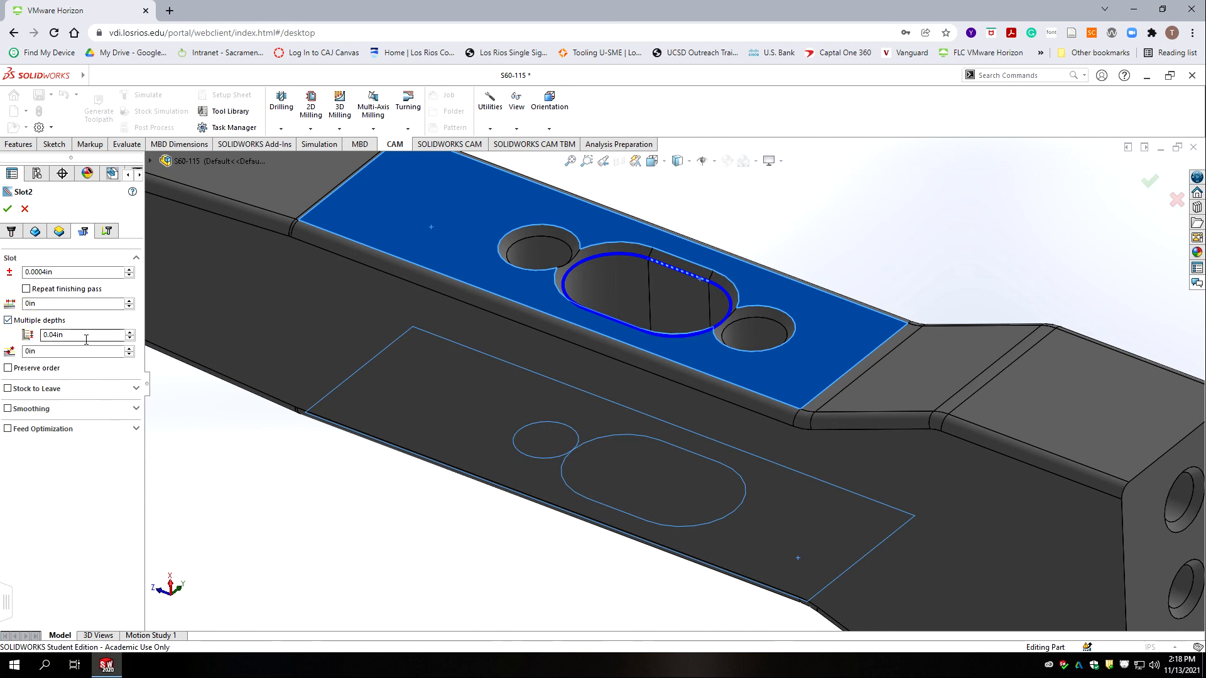
double_click(86, 335)
type(".03")
left_click(9, 408)
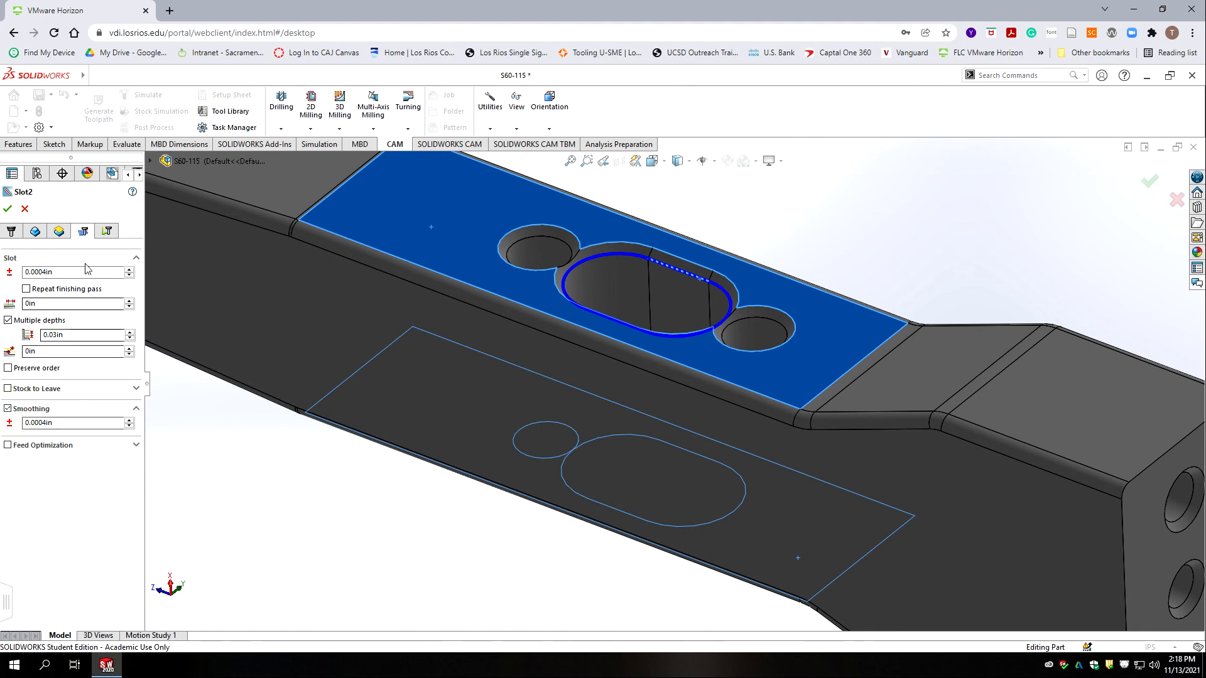
Enable pre-drilled positions using the two rounded end edges of the elongated pocket, and accept the slot operation.
left_click(107, 230)
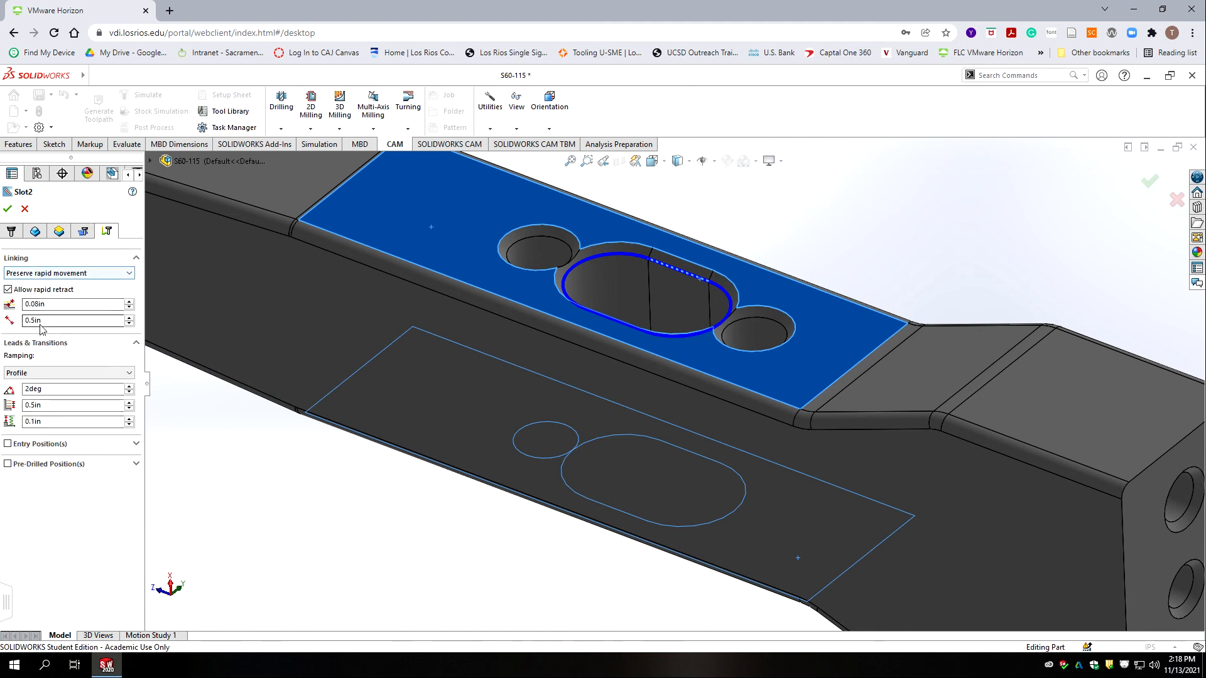
left_click(7, 463)
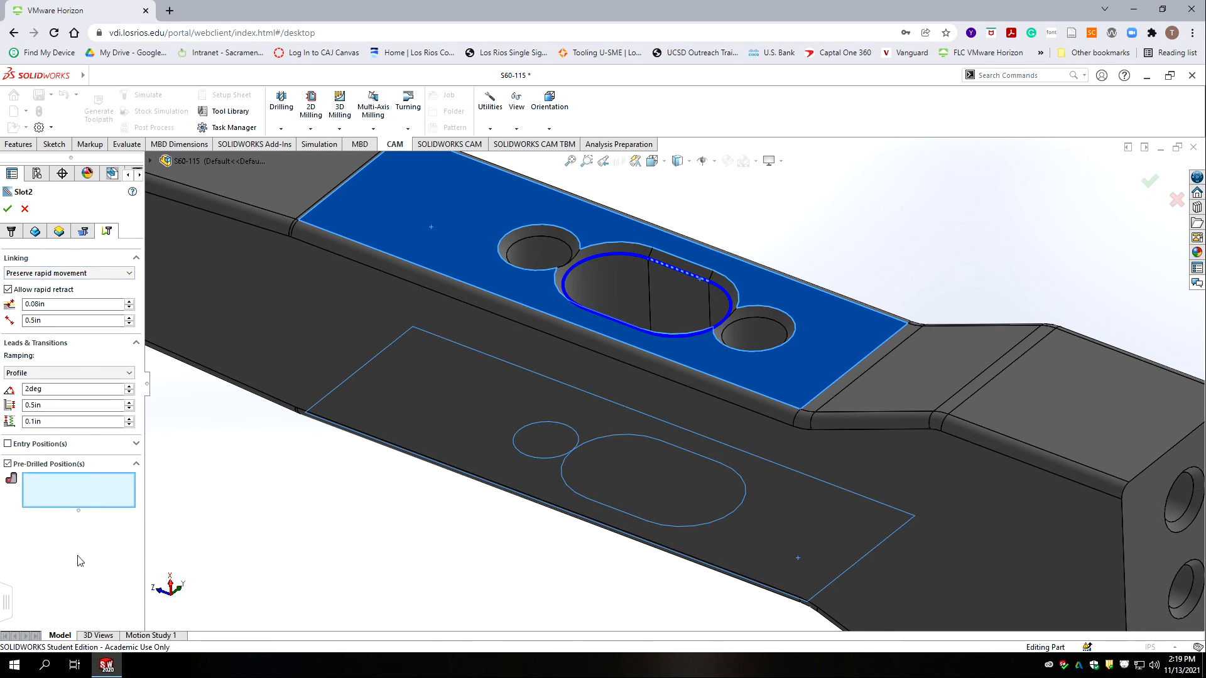
left_click(726, 296)
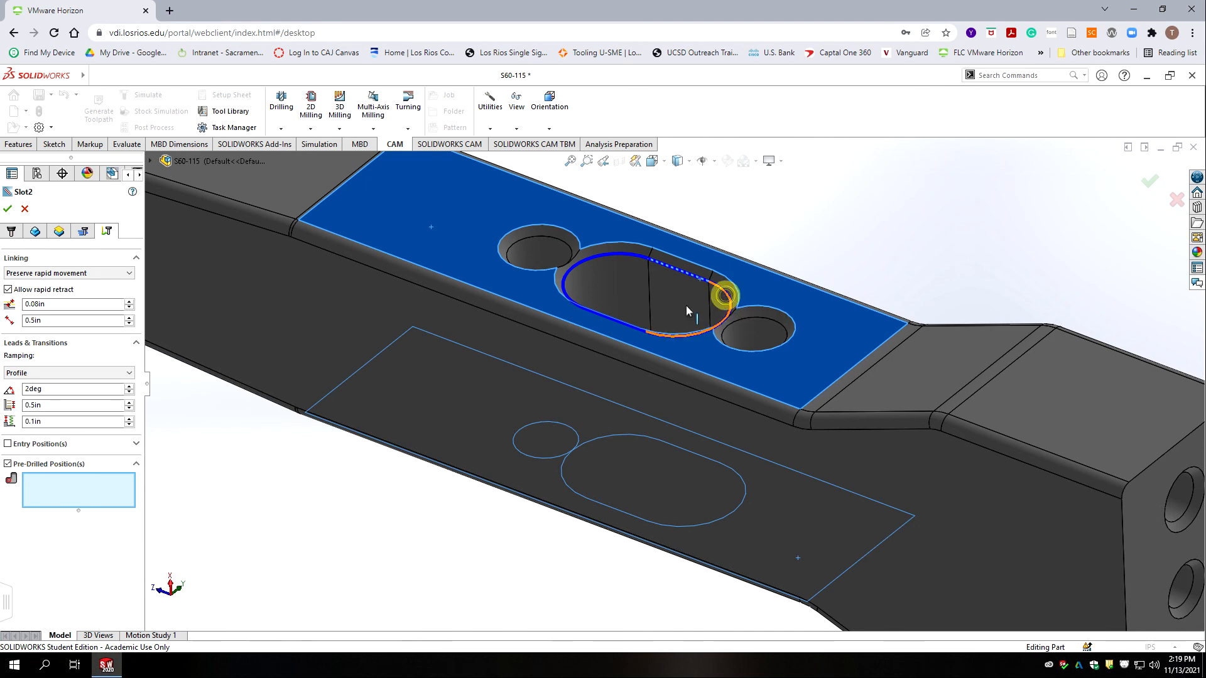
left_click(596, 256)
left_click(600, 260)
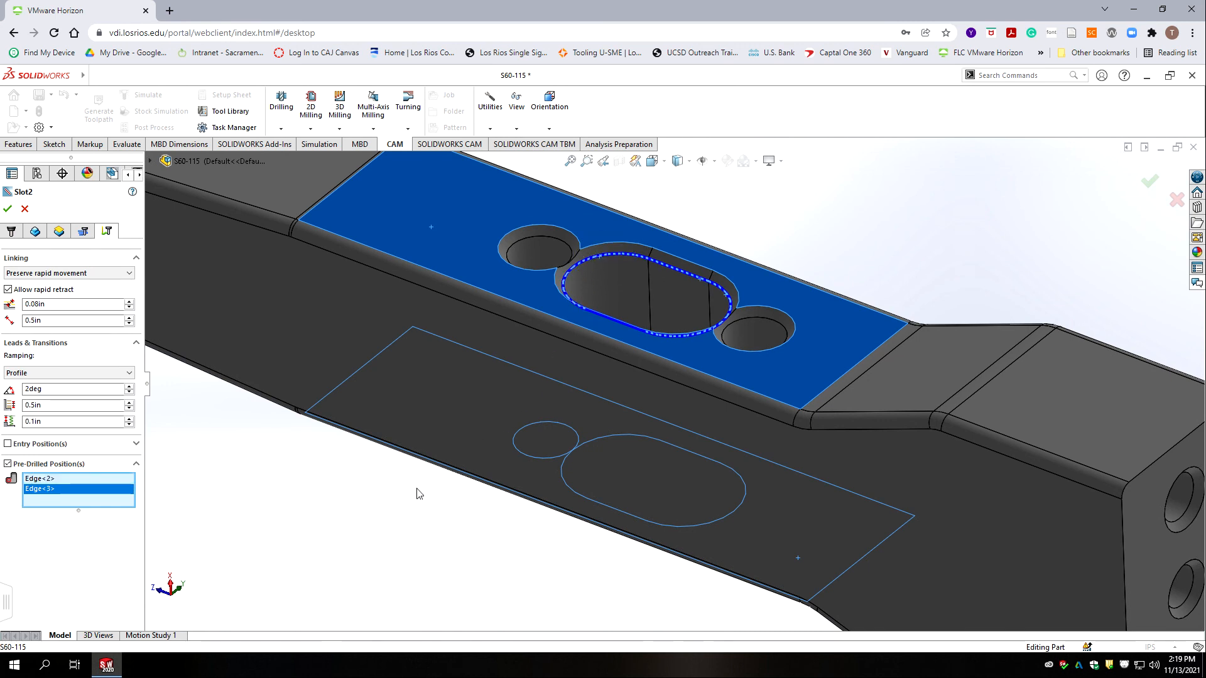
left_click(8, 208)
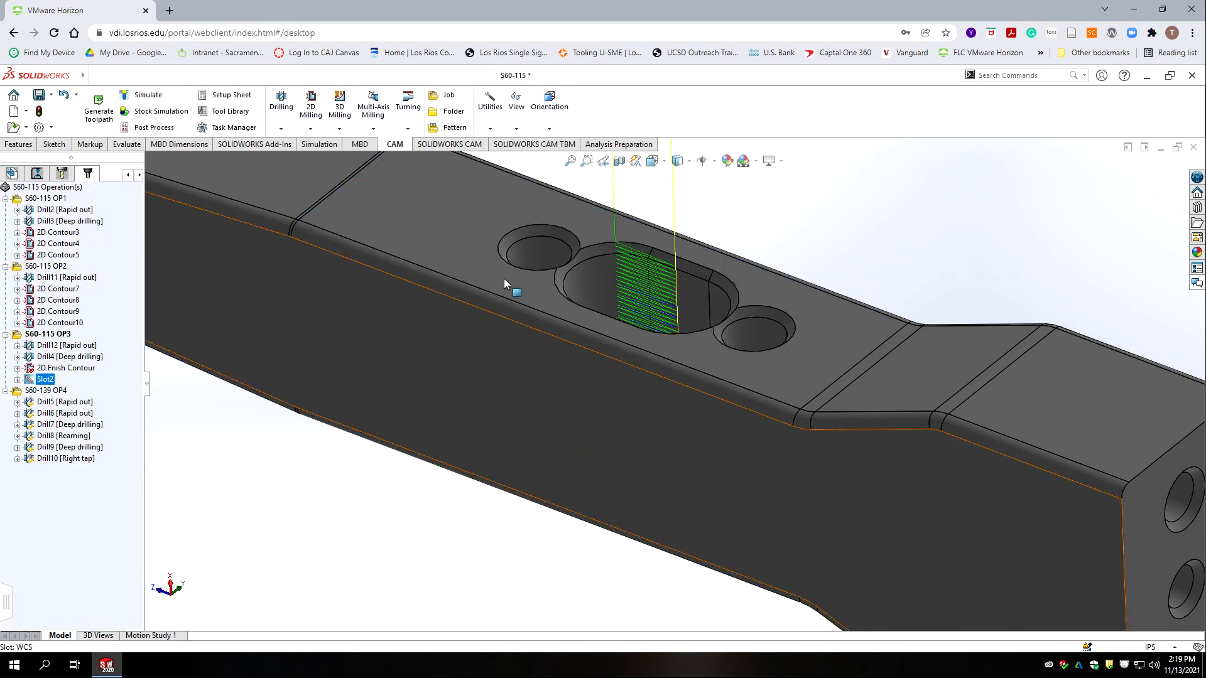
Delete the 2D finish contour operation from the S60-115 OP3 job.
key("f")
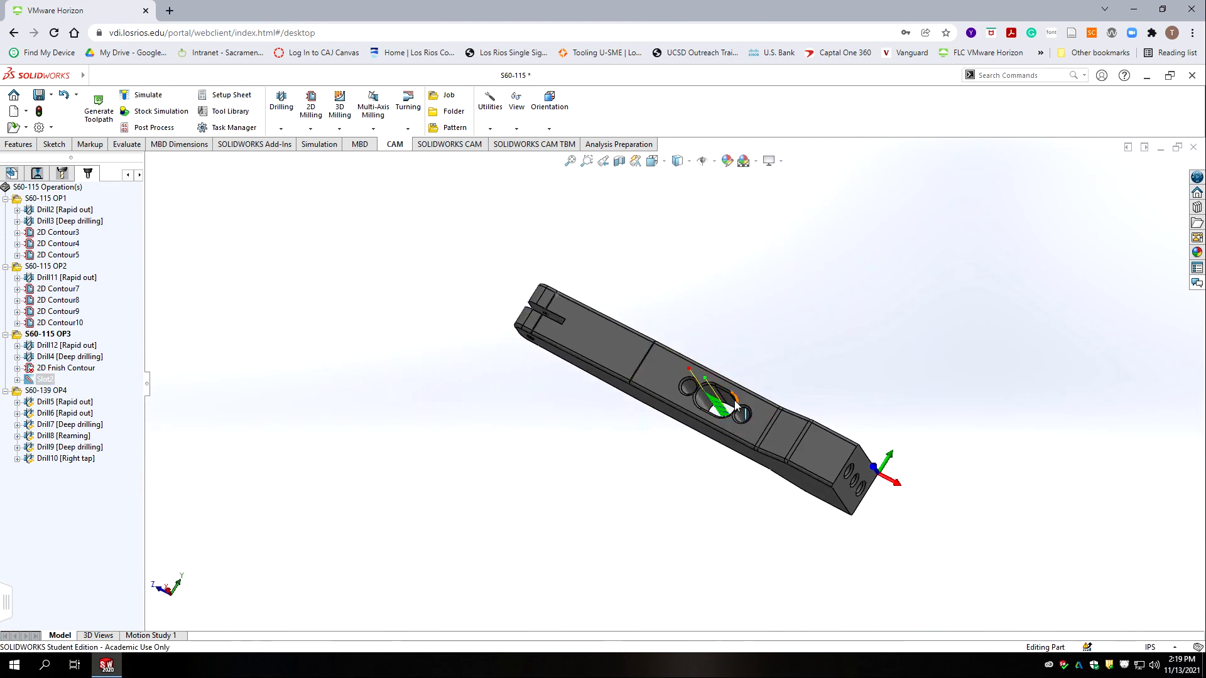
scroll(731, 411, "down", 5)
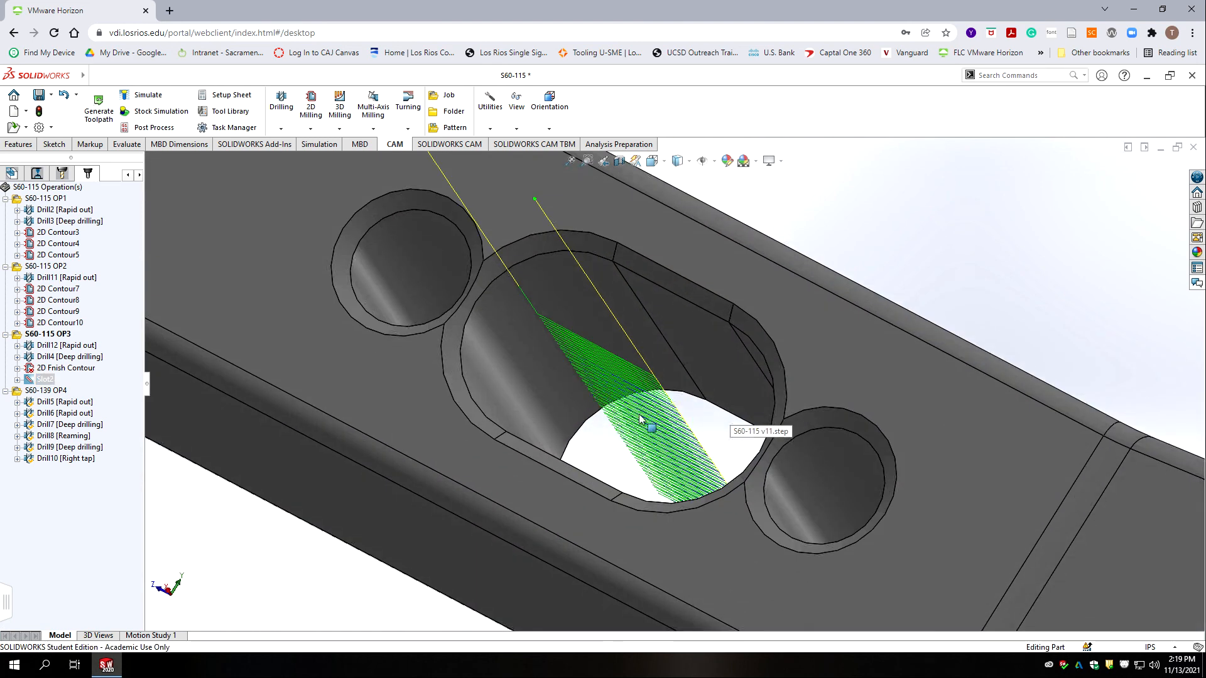
scroll(735, 470, "up", 5)
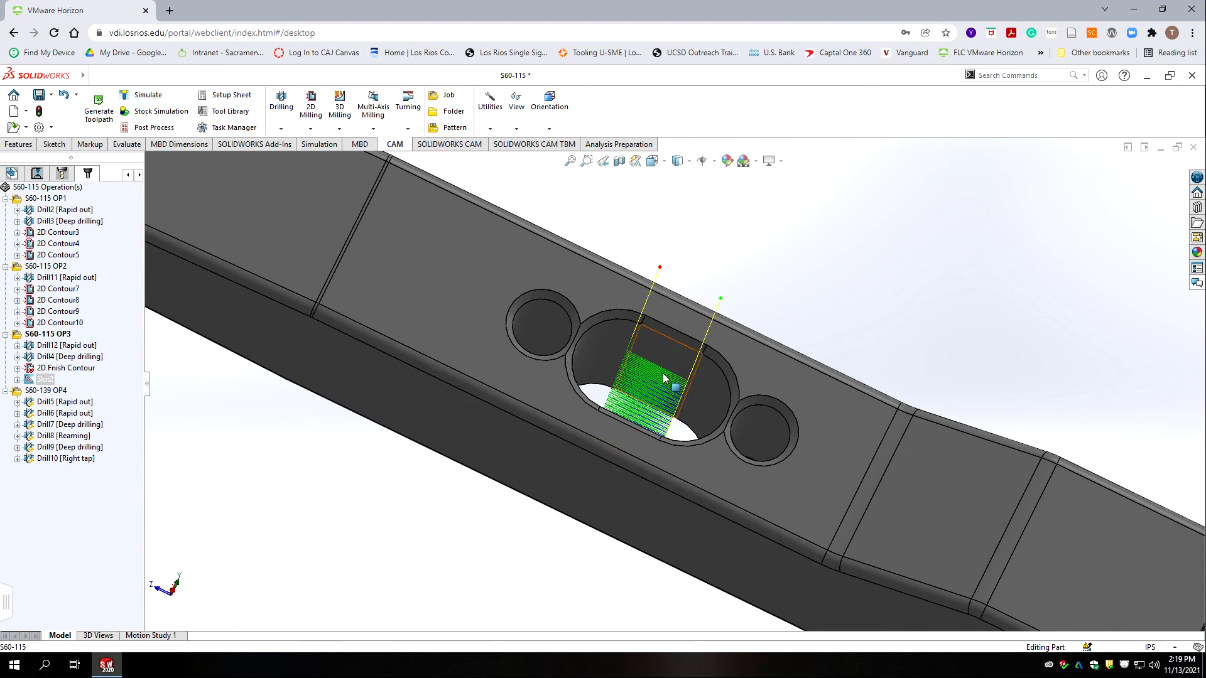
scroll(660, 407, "down", 4)
scroll(660, 407, "down", 3)
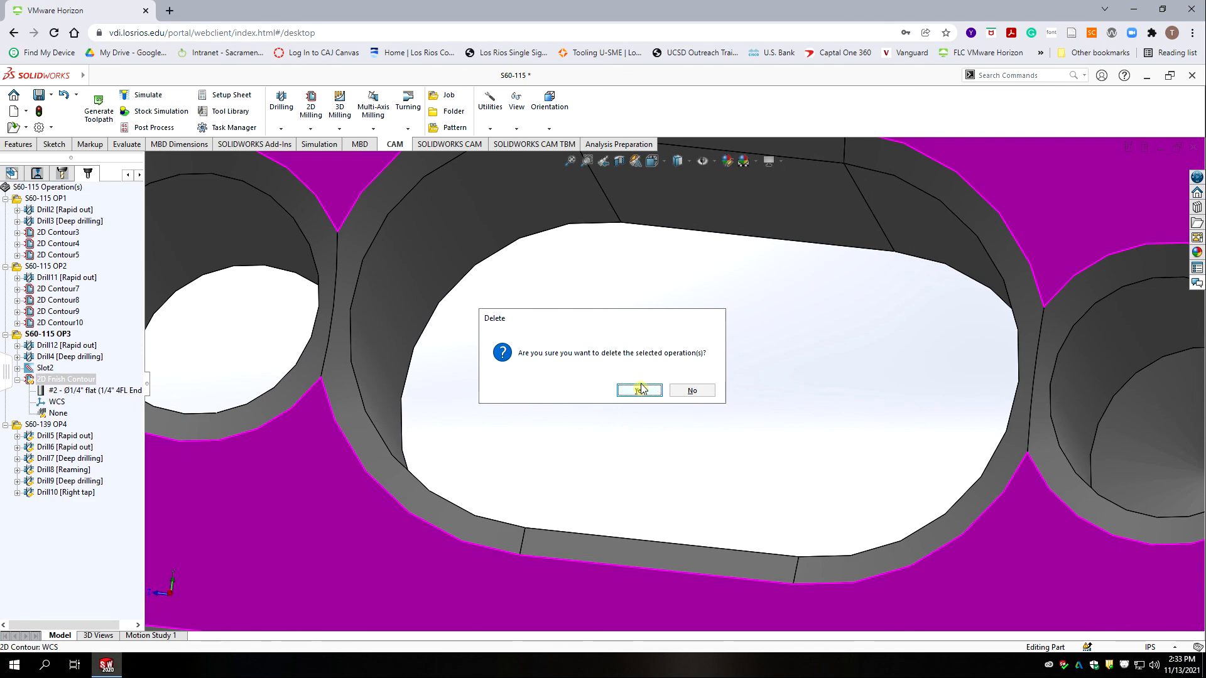
left_click(638, 391)
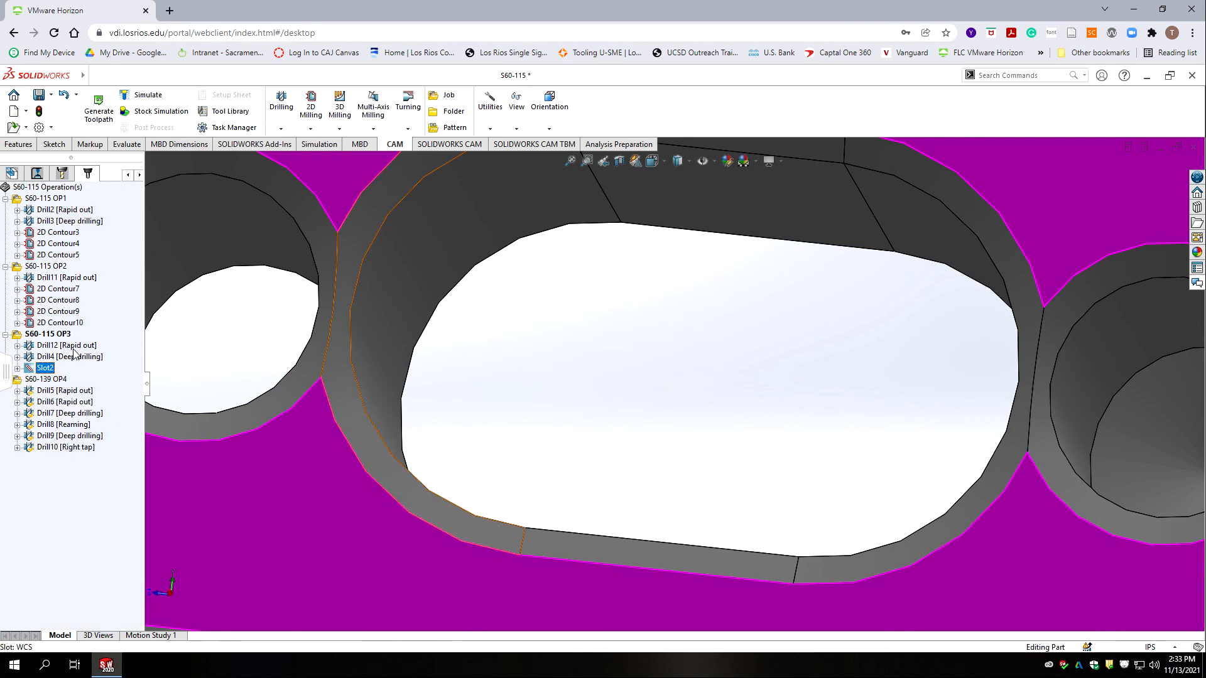